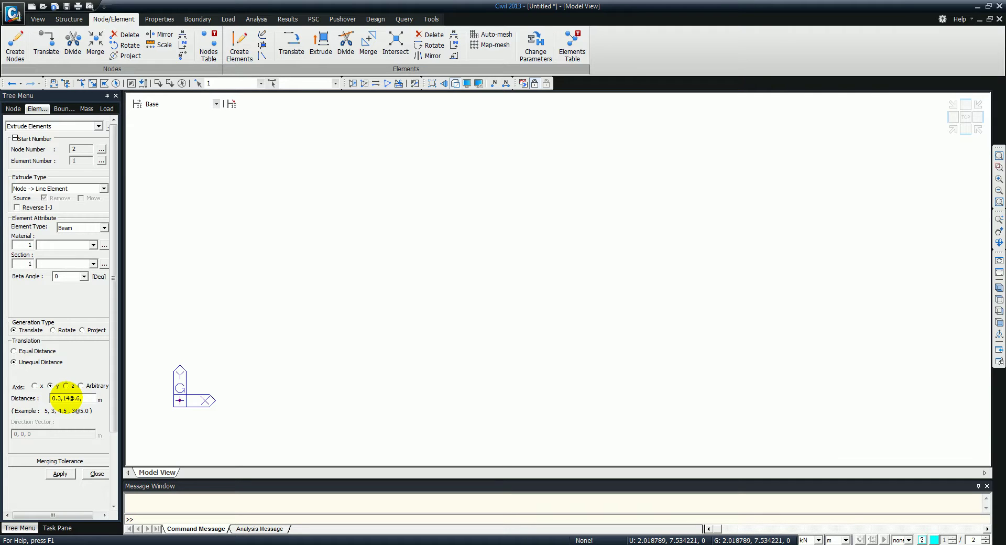
Extrude the node along y at 0.3,14@.6,.3 m into beams, and move-rotate all nodes -15 degrees about the z-axis with frame element intersection enabled.
left_click(67, 478)
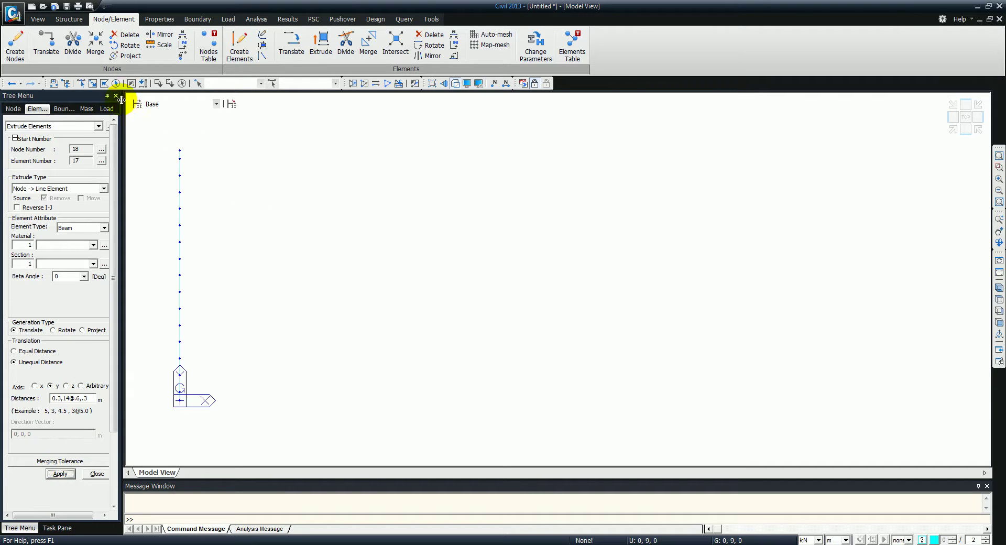
left_click(116, 84)
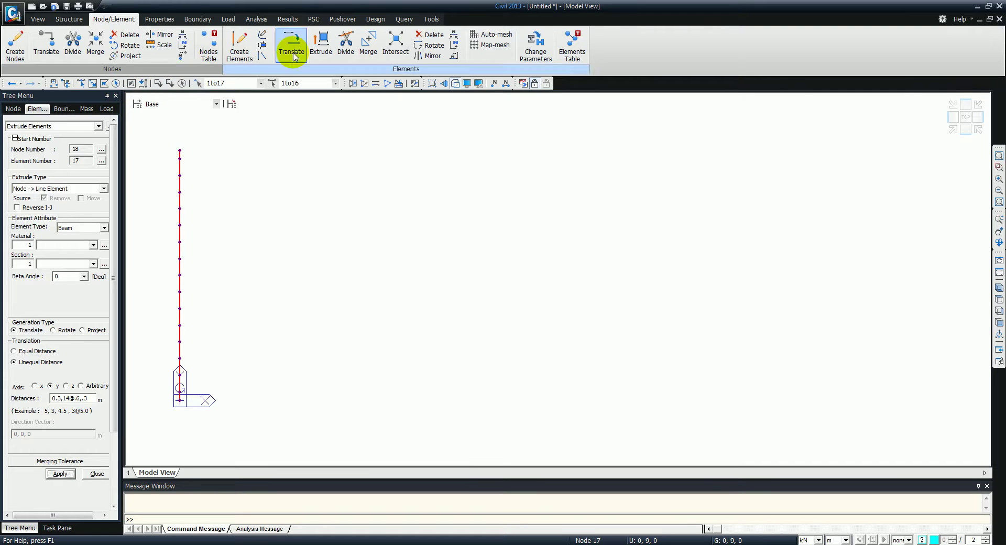
left_click(126, 46)
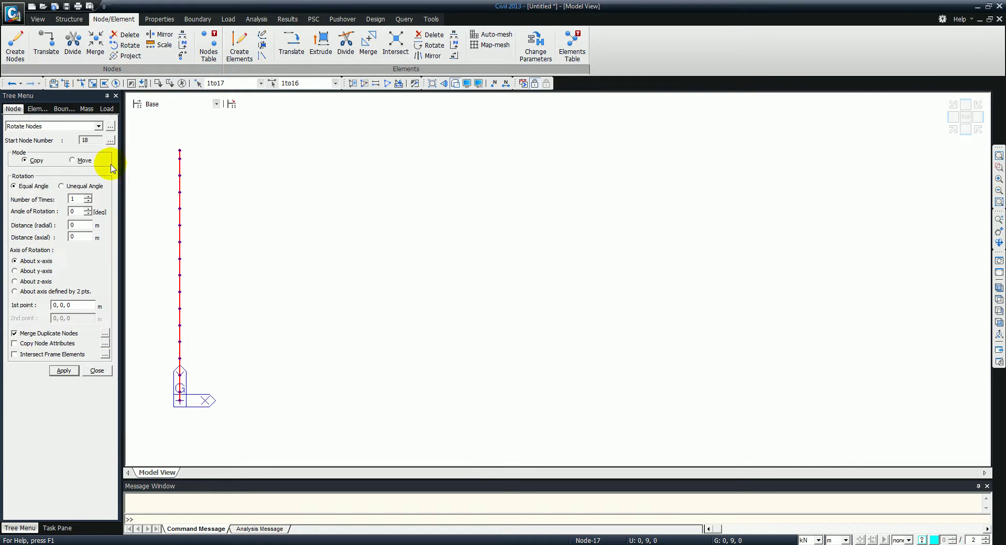
left_click(80, 163)
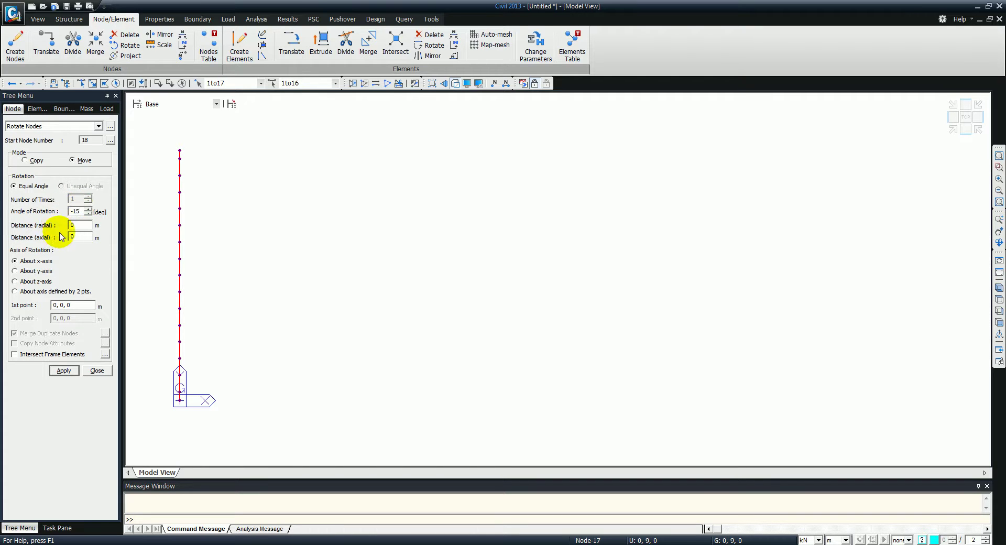
left_click(19, 281)
left_click(45, 354)
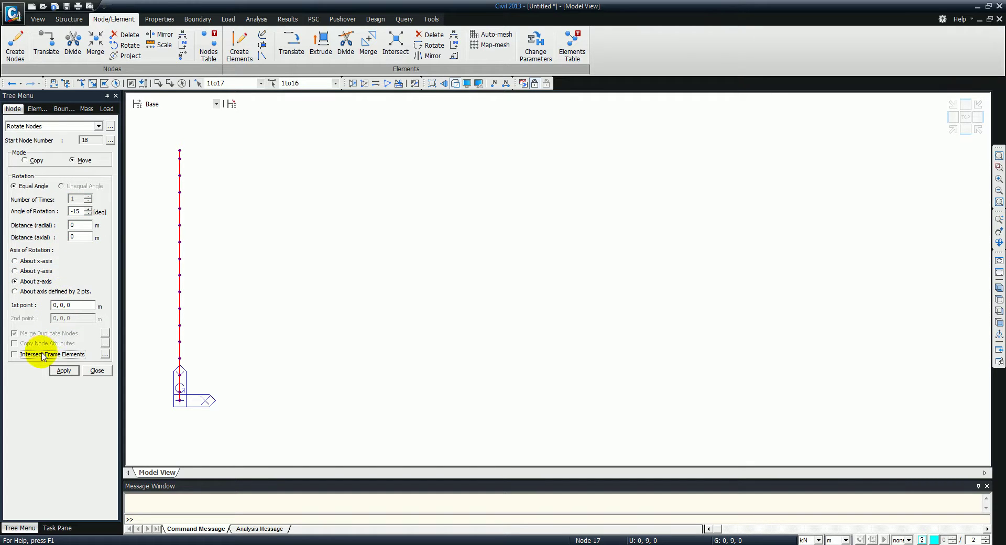
left_click(64, 370)
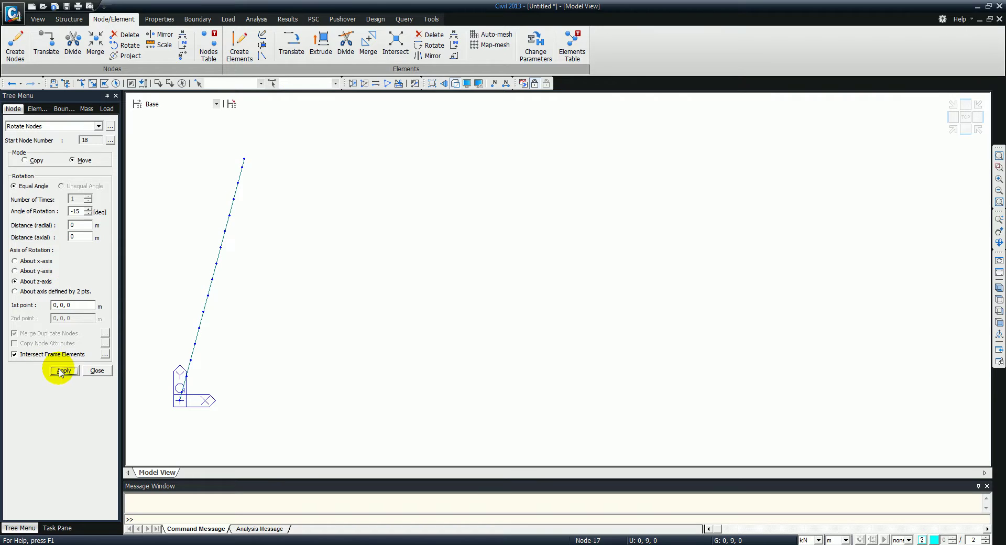
Extrude all nodes of the skewed line into beam elements by 0.5, 0, 0 m, repeated 50 times.
left_click(117, 83)
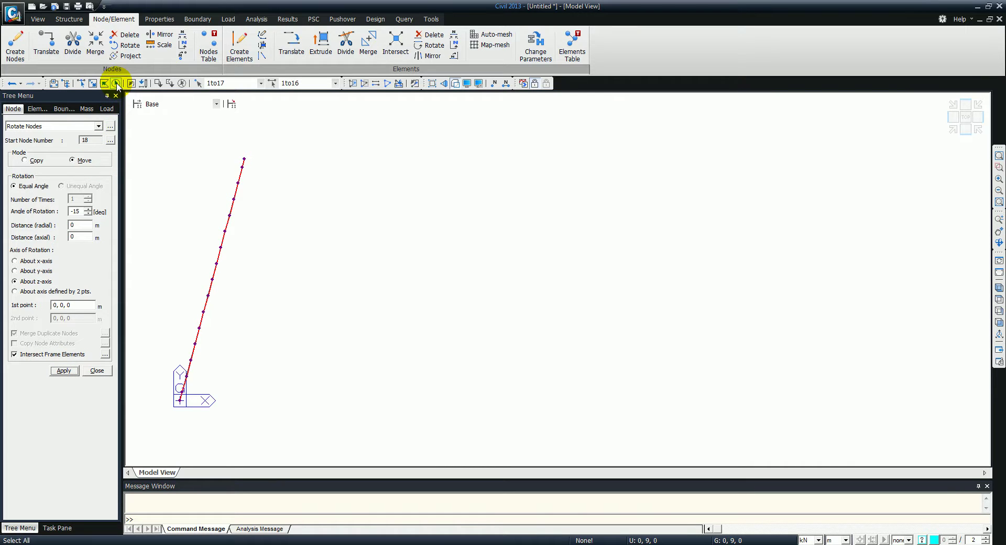
left_click(321, 42)
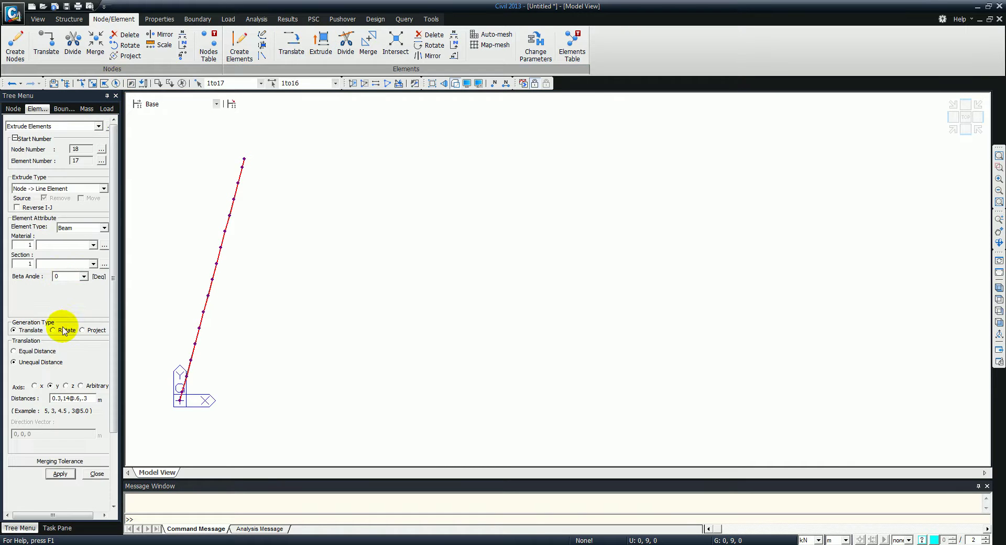
left_click(23, 351)
left_click(53, 386)
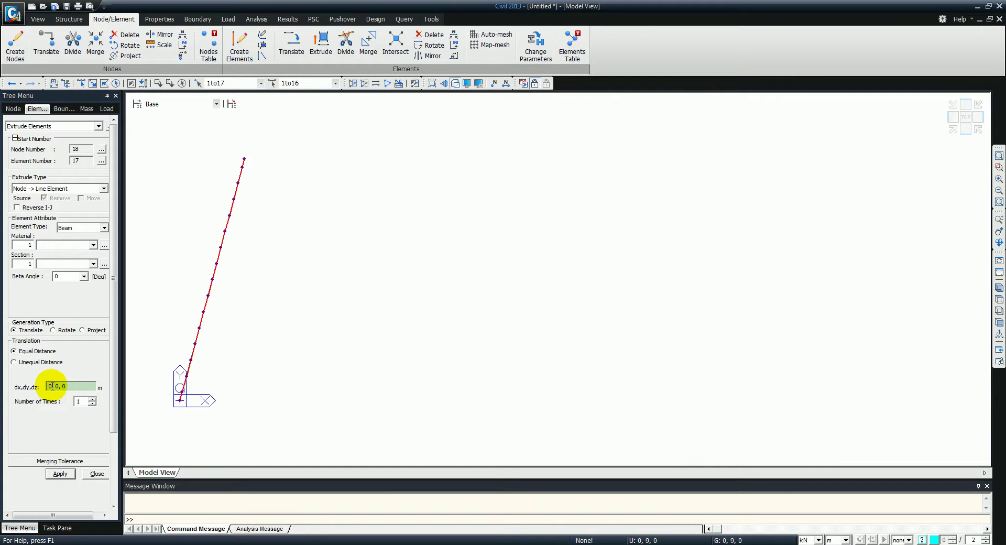
left_click(86, 401)
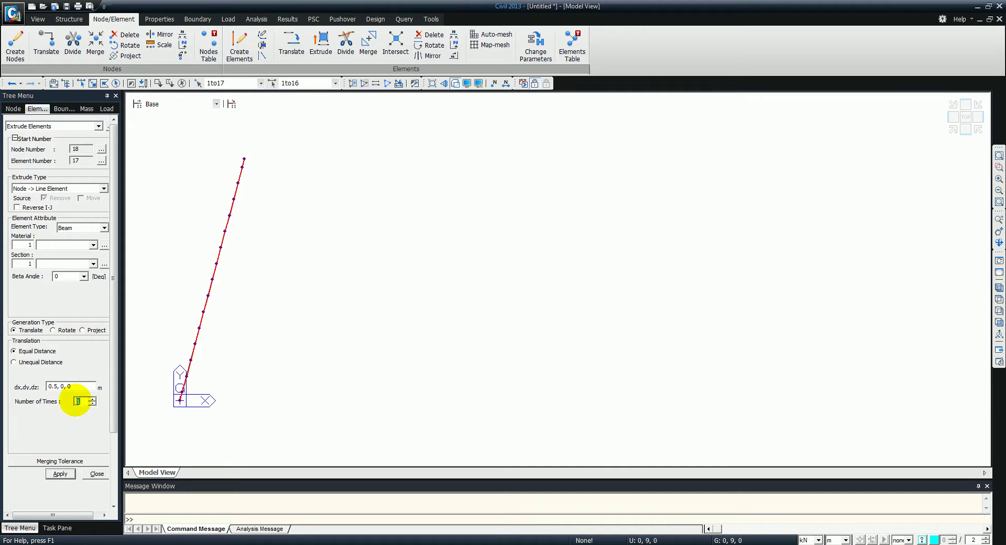
left_click(60, 473)
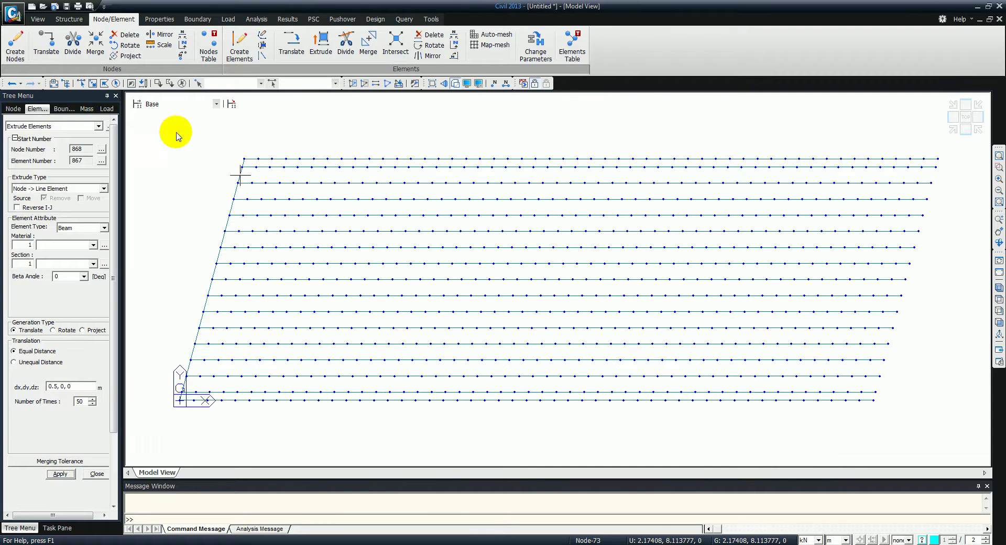
Reselect the skewed edge line and extrude it into thick plate elements by 0.5, 0, 0 m, 50 times, removing the source lines.
left_click(131, 83)
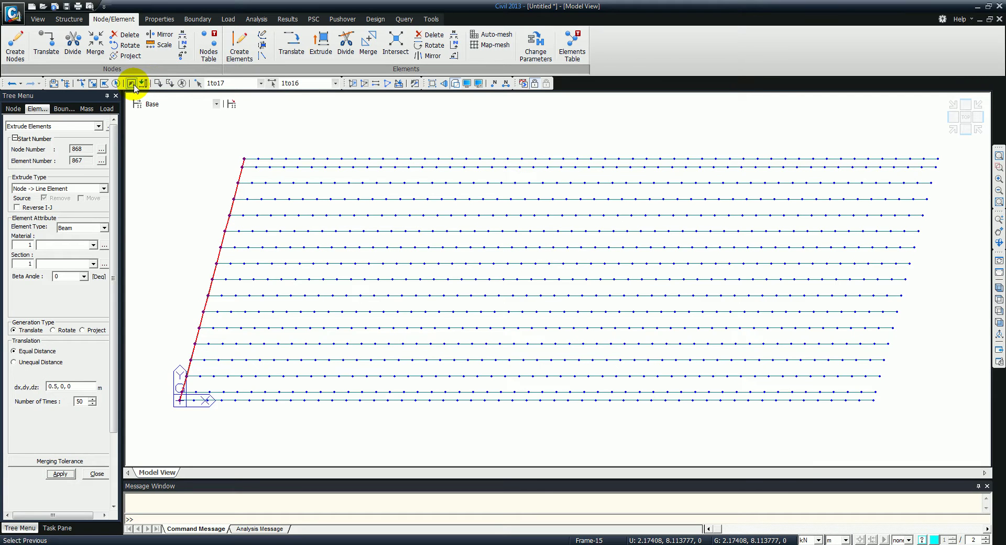
left_click(103, 188)
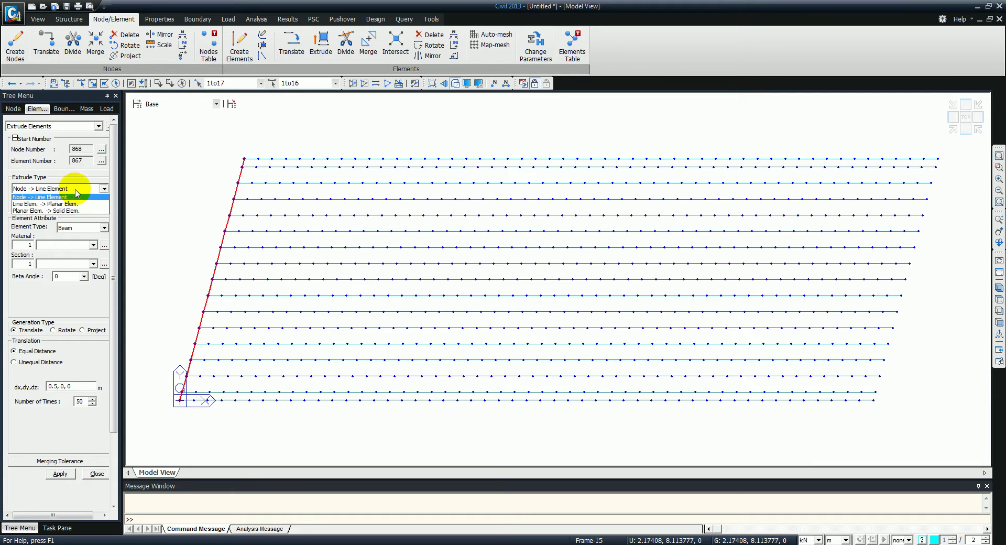
left_click(54, 205)
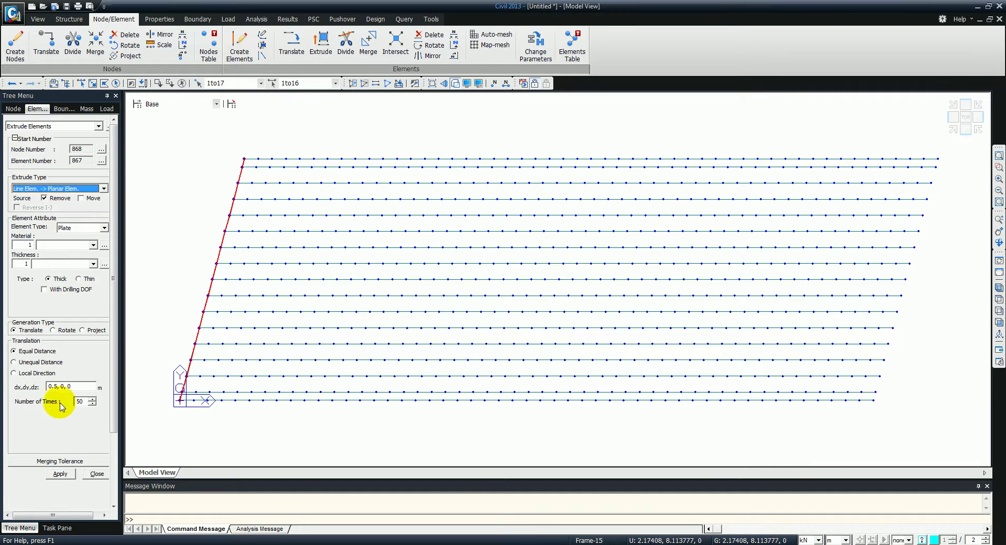
left_click(60, 474)
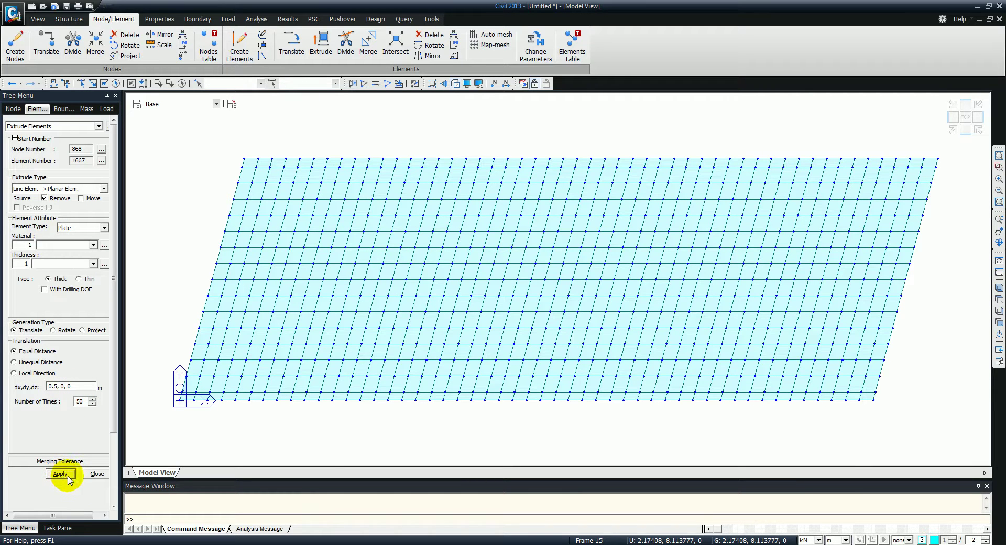
left_click(94, 476)
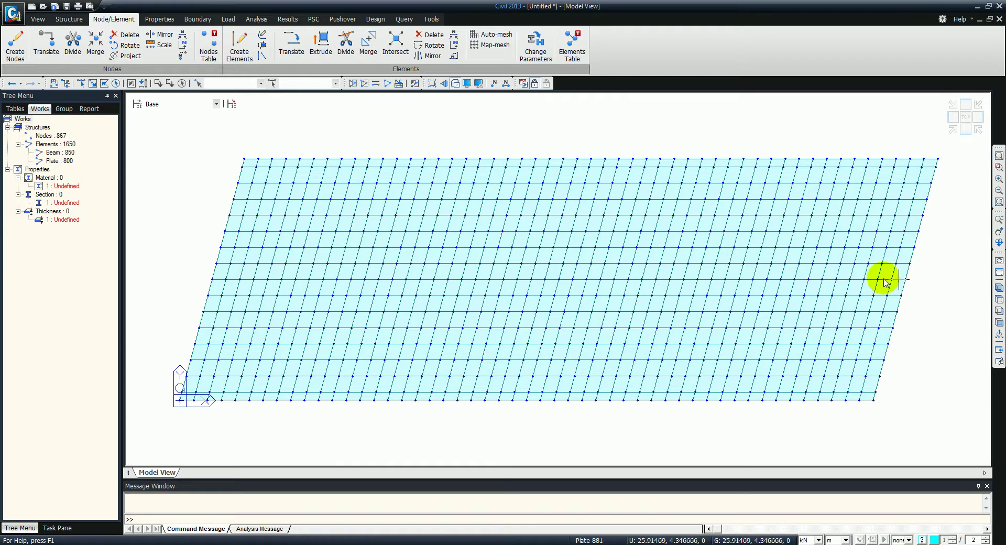
left_click(999, 287)
left_click(999, 299)
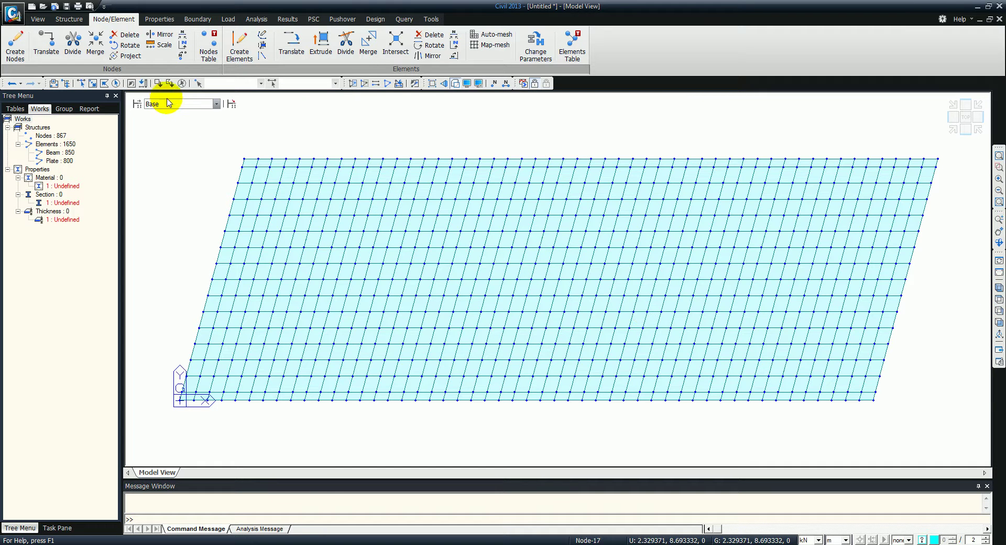
Add a steel material using the EN05(S) standard and grade S355.
left_click(159, 19)
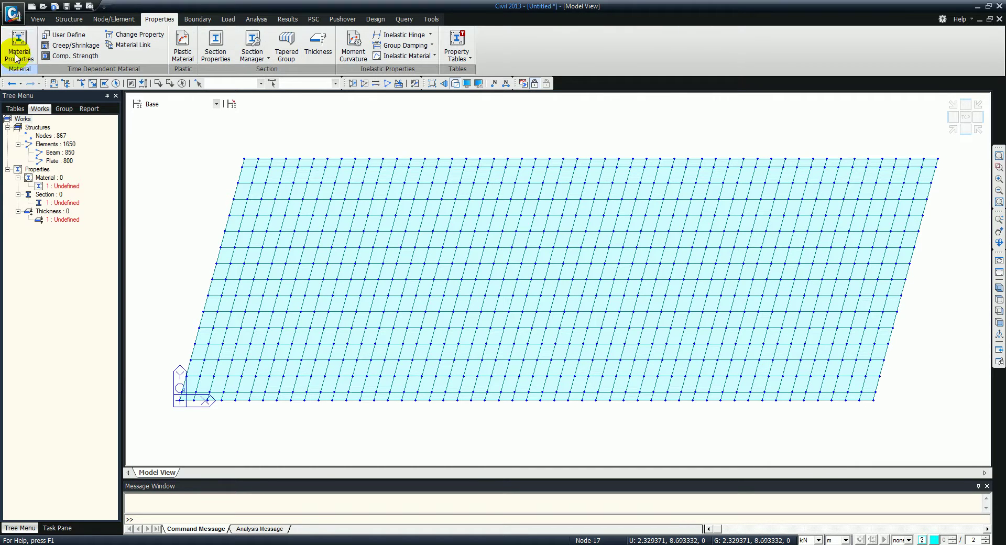
left_click(15, 58)
left_click_drag(131, 8, 228, 125)
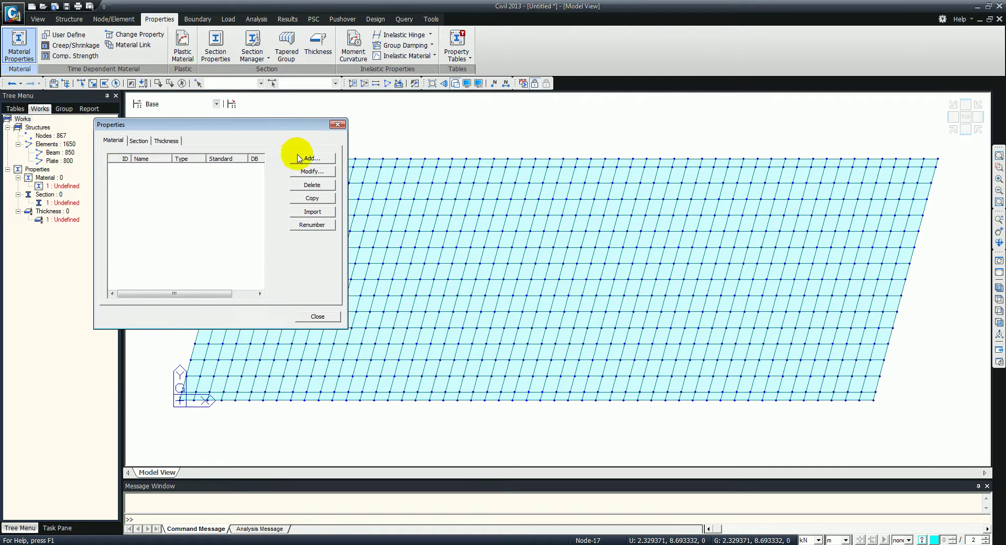
left_click(310, 158)
left_click(448, 63)
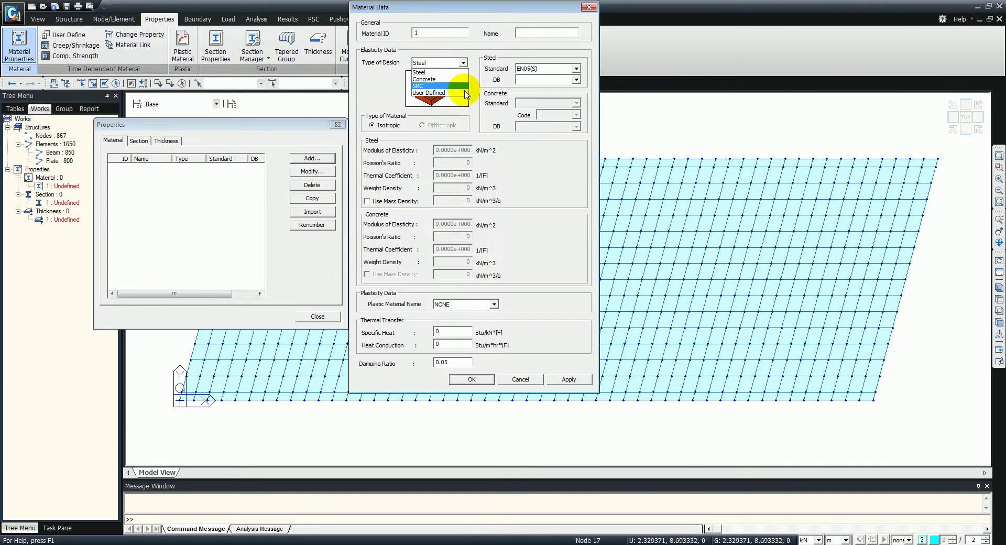
left_click(448, 73)
left_click(576, 79)
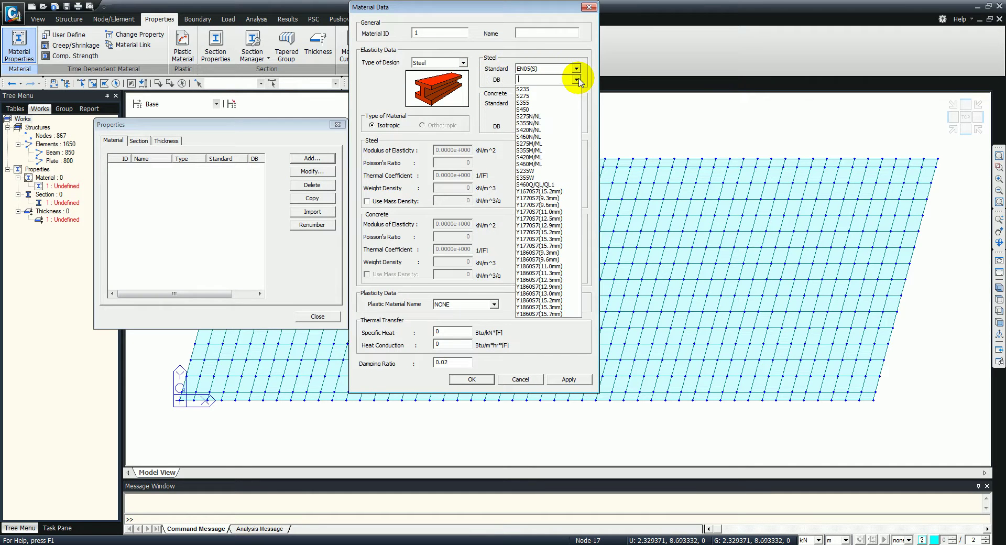
left_click(543, 102)
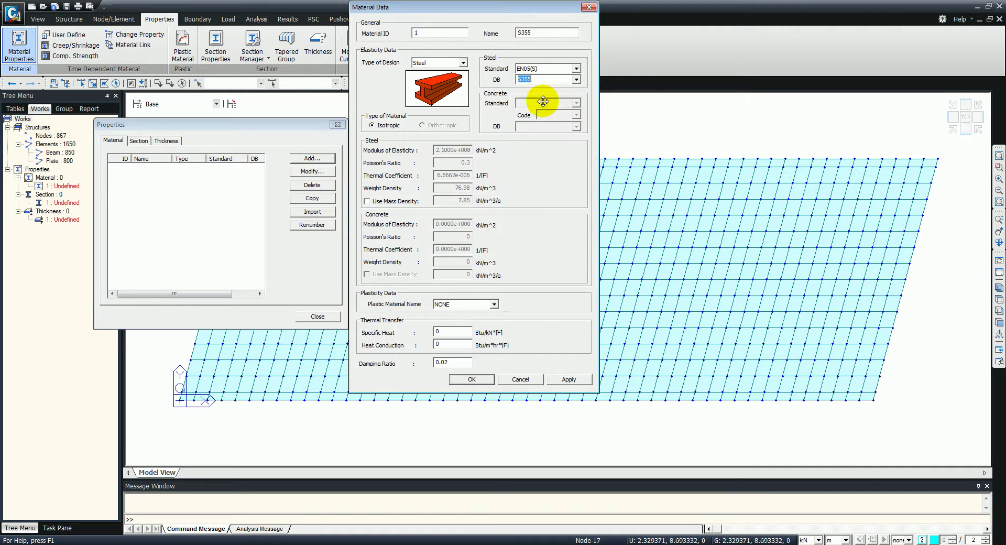
left_click(474, 380)
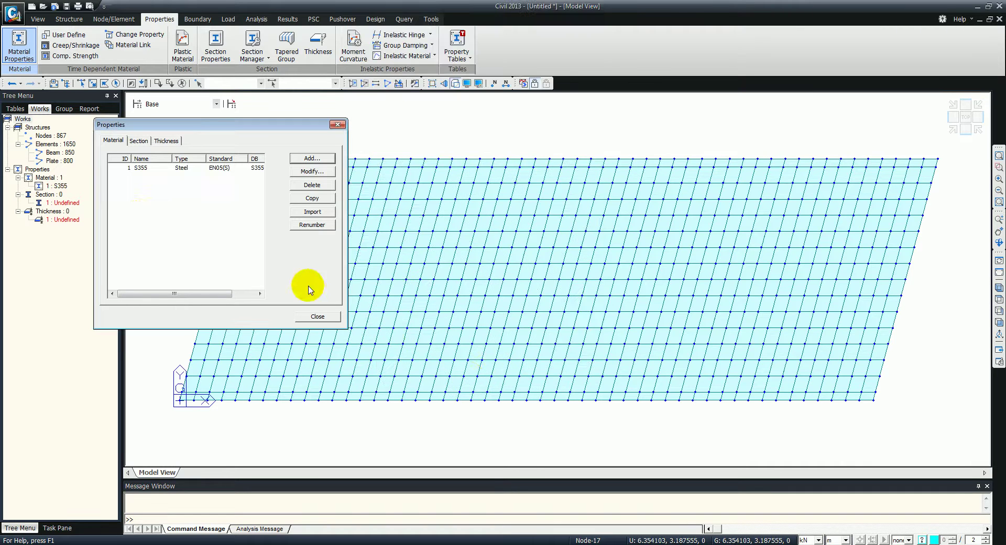
Import materials S355 and C40/50 from the project file in the database folder, keeping their IDs.
left_click(314, 212)
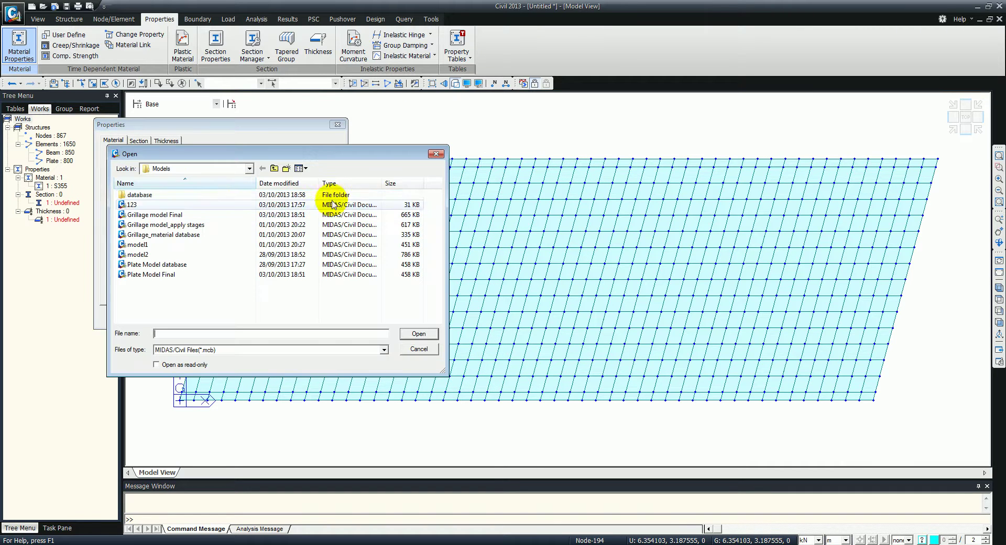
double_click(222, 194)
double_click(172, 205)
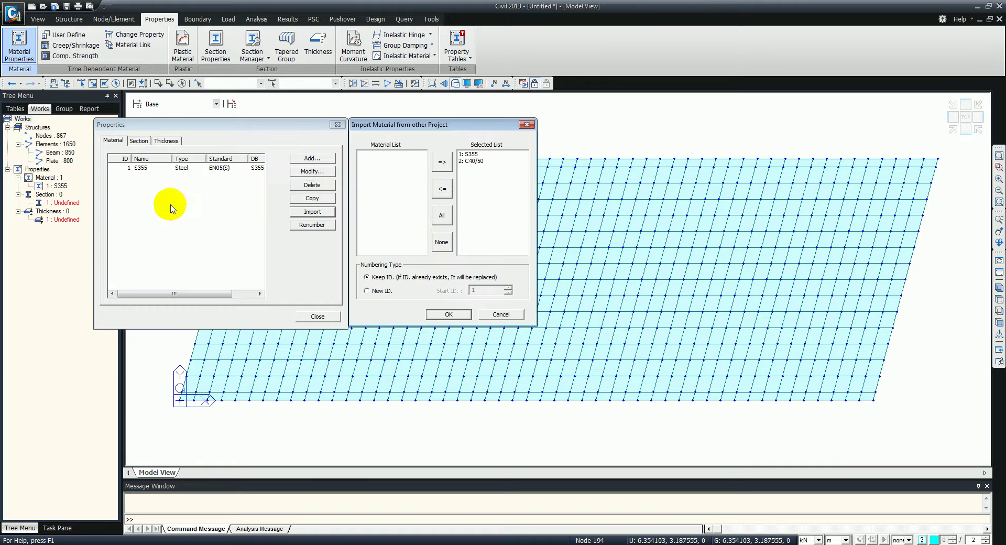
left_click(449, 312)
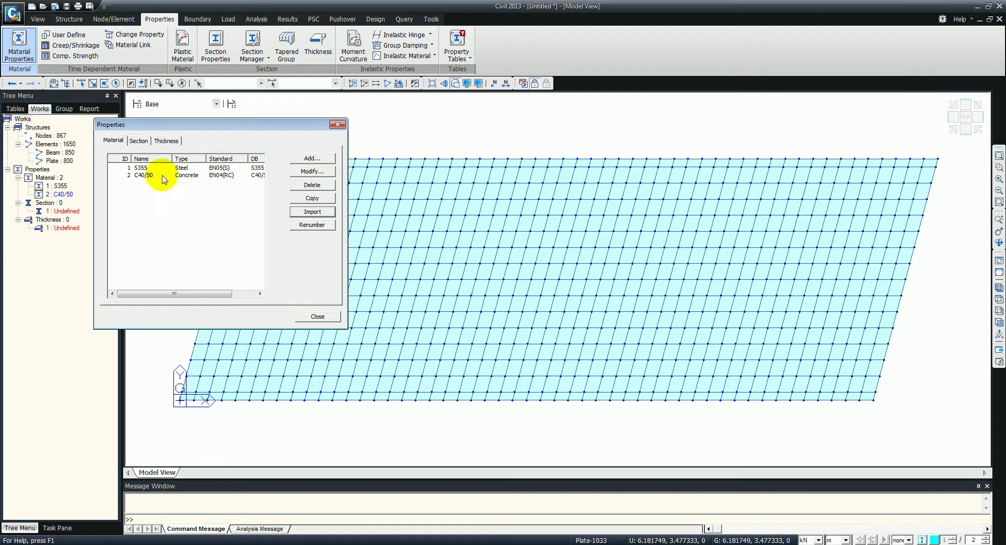
Start a new I-Section from the BS4-93 database and choose the UB 305x102x28 profile.
left_click(139, 141)
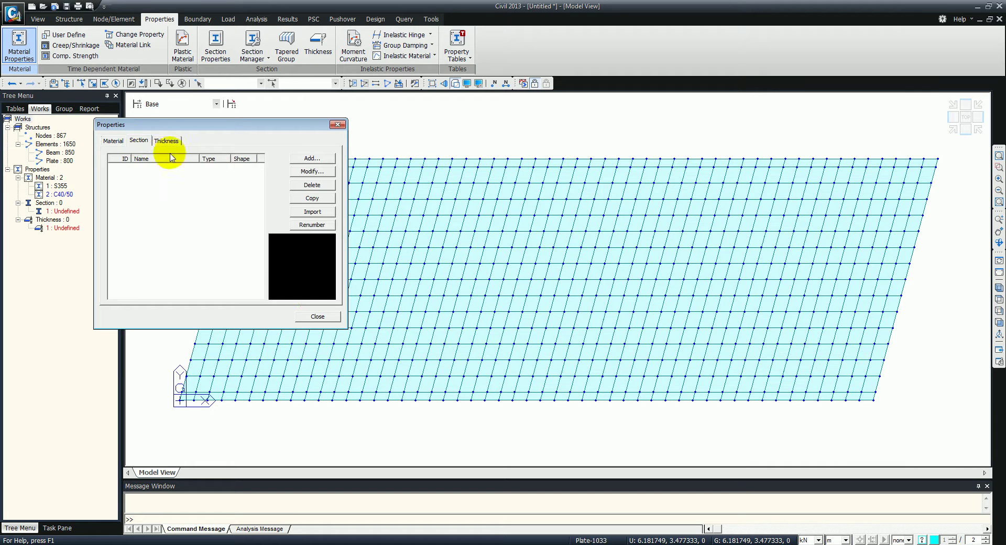
left_click(314, 159)
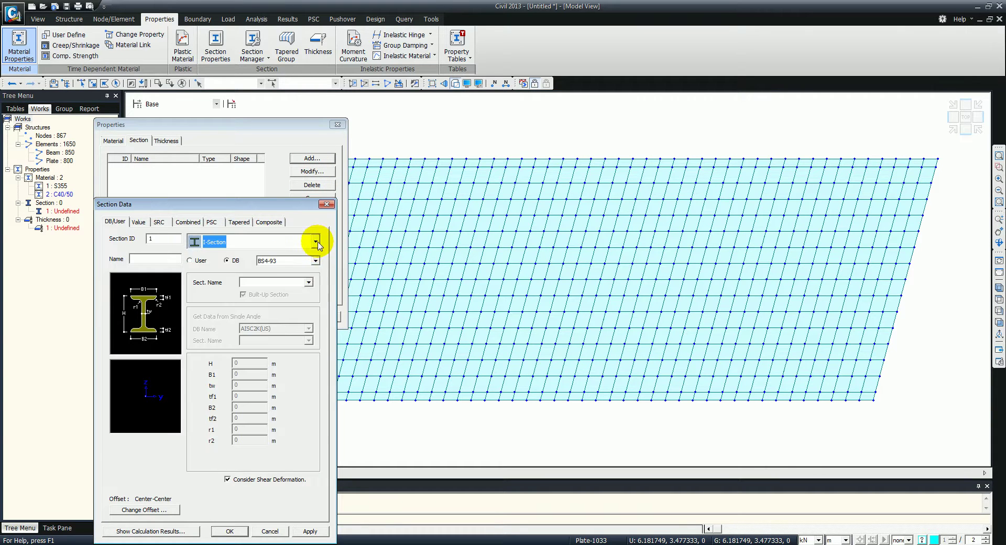
left_click(315, 260)
left_click(314, 266)
left_click(310, 283)
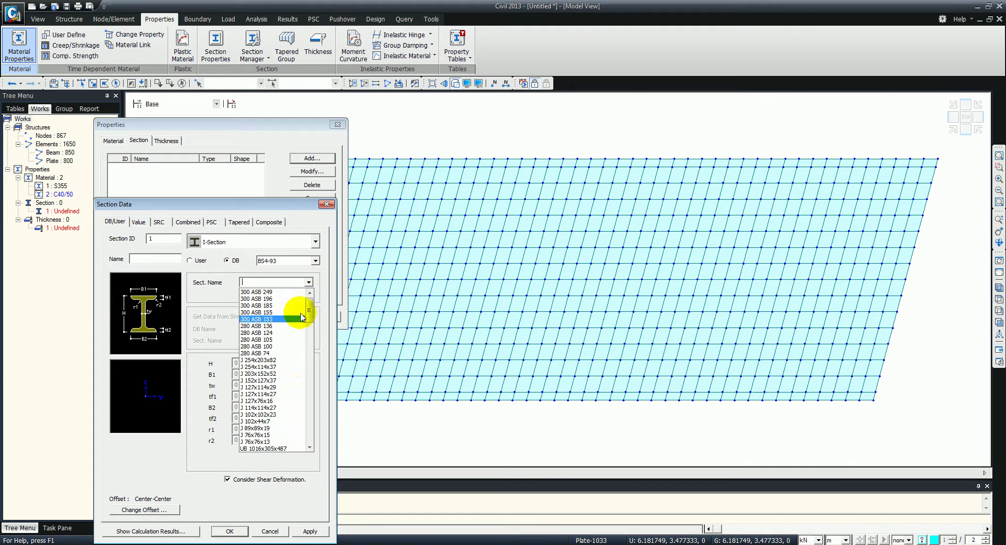
left_click_drag(309, 313, 315, 402)
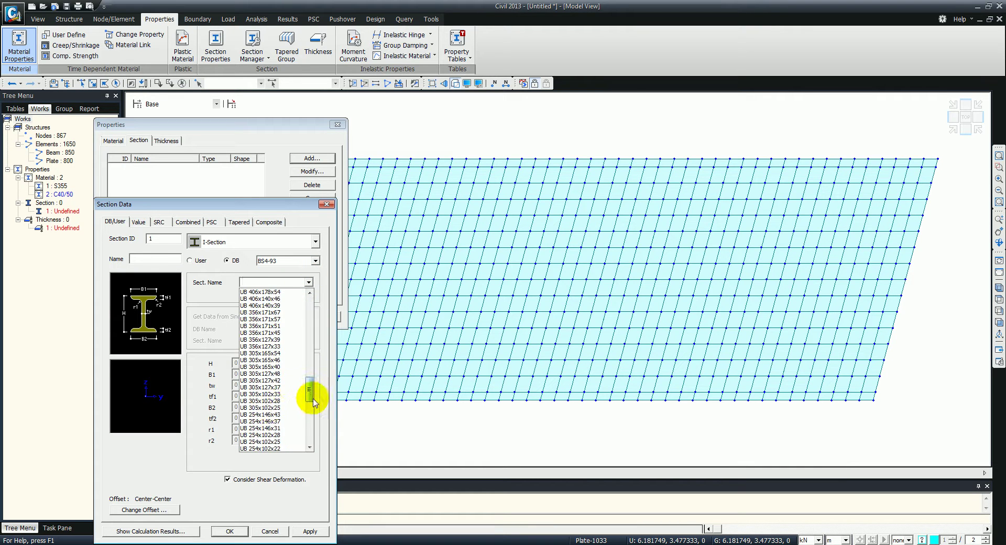
left_click(262, 401)
Review the calculated section properties of the UB 305x102x28 profile.
left_click(140, 533)
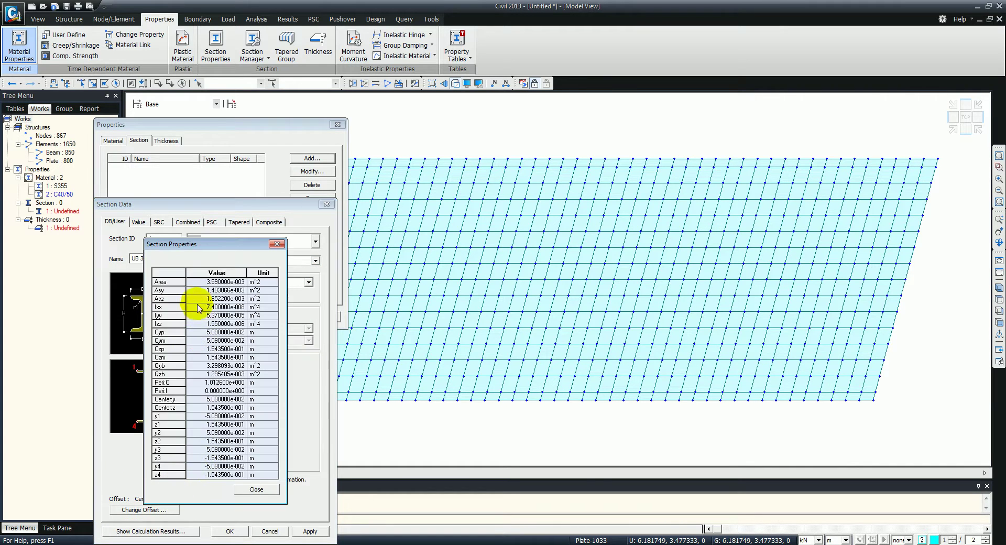
left_click_drag(285, 242, 554, 230)
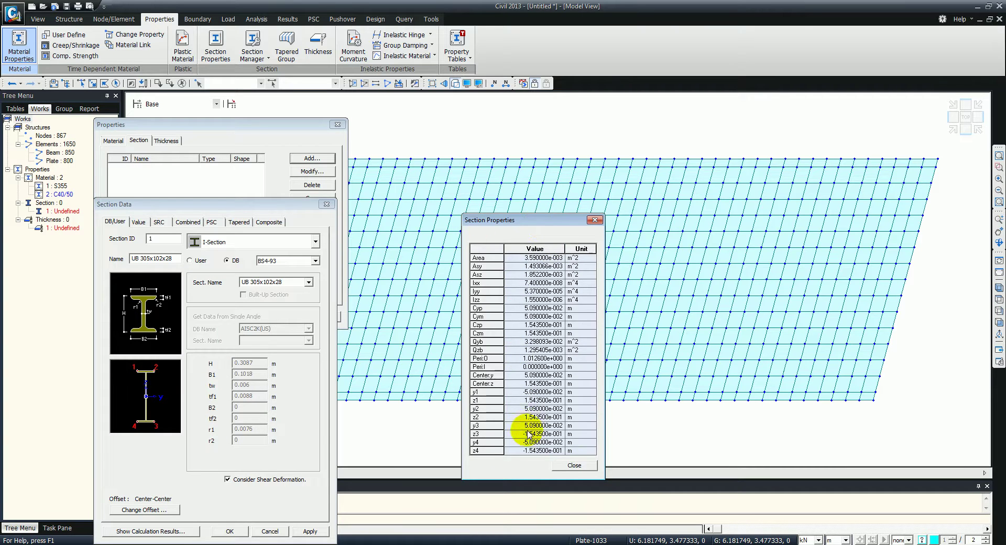
left_click(564, 465)
Set the UB 305x102x28 section's offset to Center-Bottom.
left_click(157, 509)
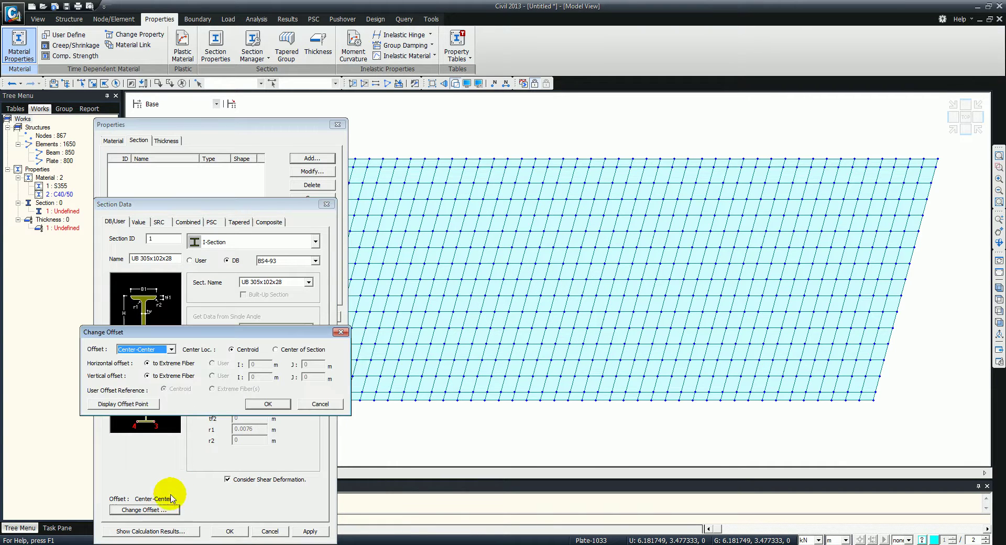
left_click_drag(200, 333, 412, 270)
left_click(397, 278)
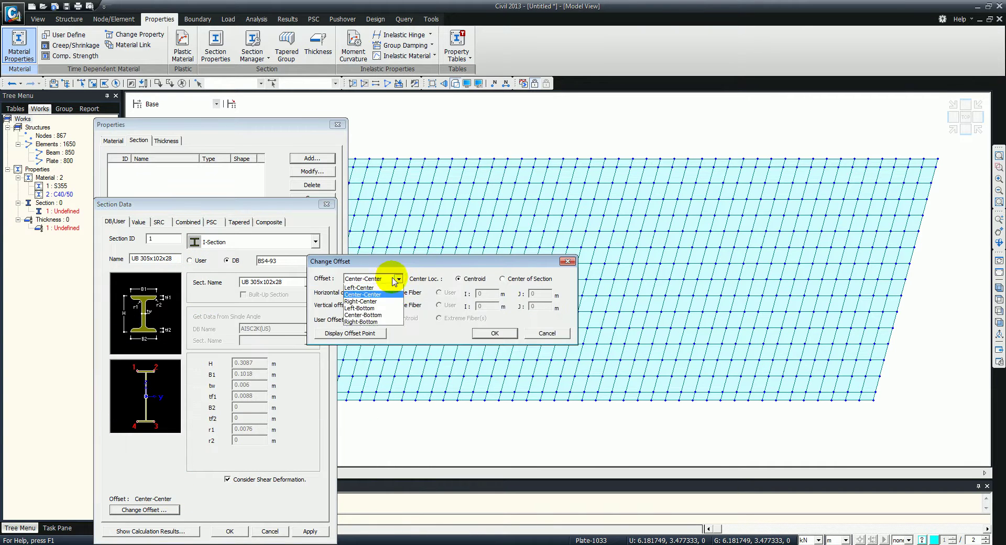
left_click(379, 330)
left_click(494, 333)
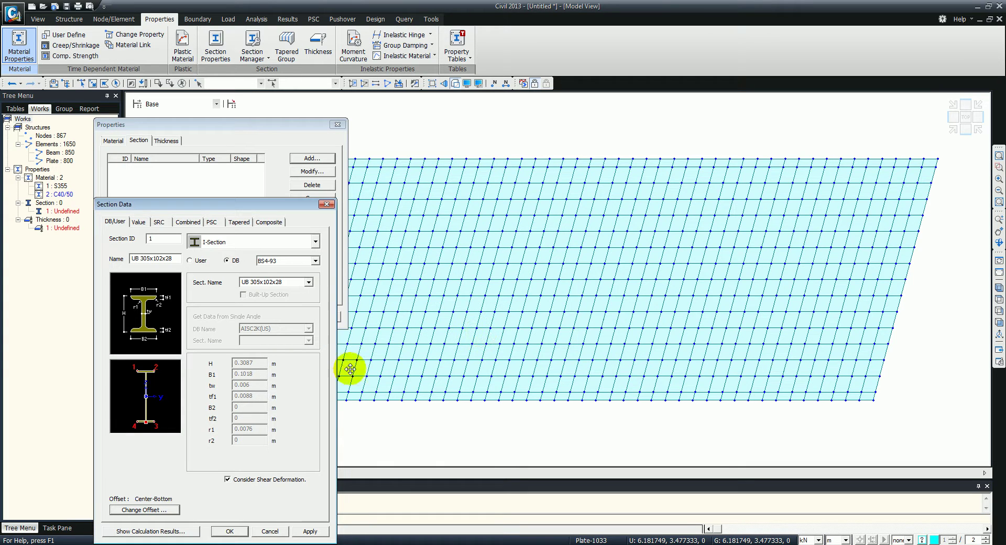
Save the UB 305x102x28 section, then import sections Filler Beam, Left Parapet Beam and Right Parapet Beam from the Plate Model database, keeping their IDs.
left_click(226, 530)
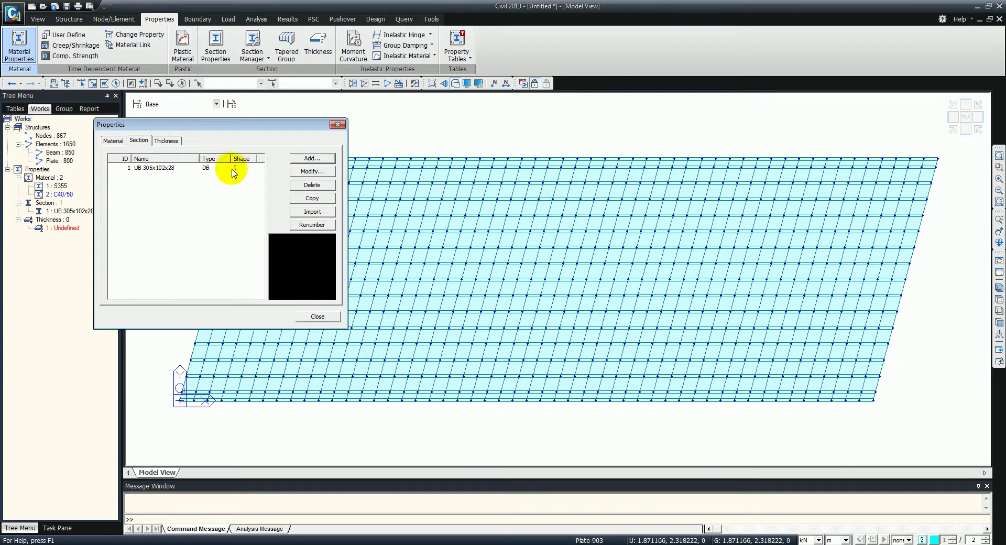
left_click(318, 216)
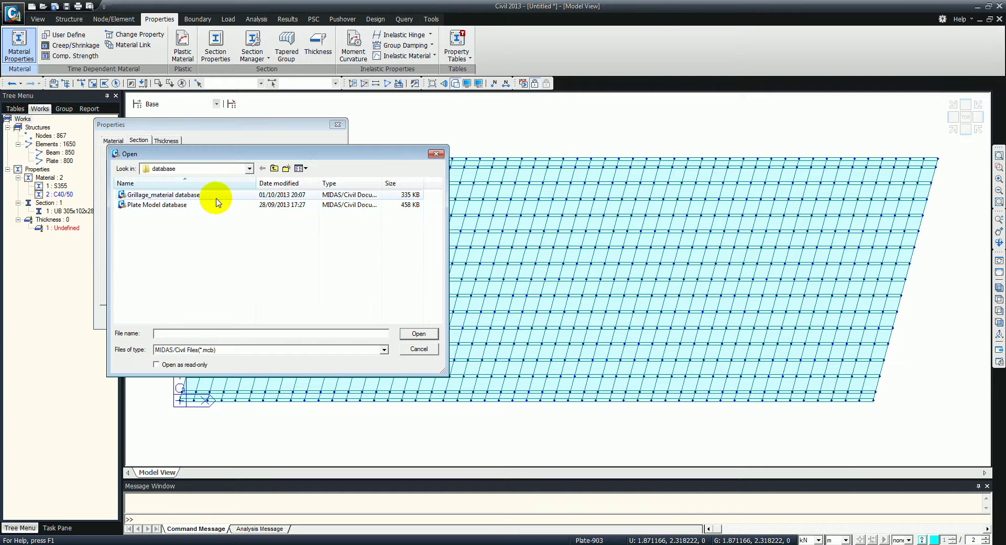
double_click(174, 206)
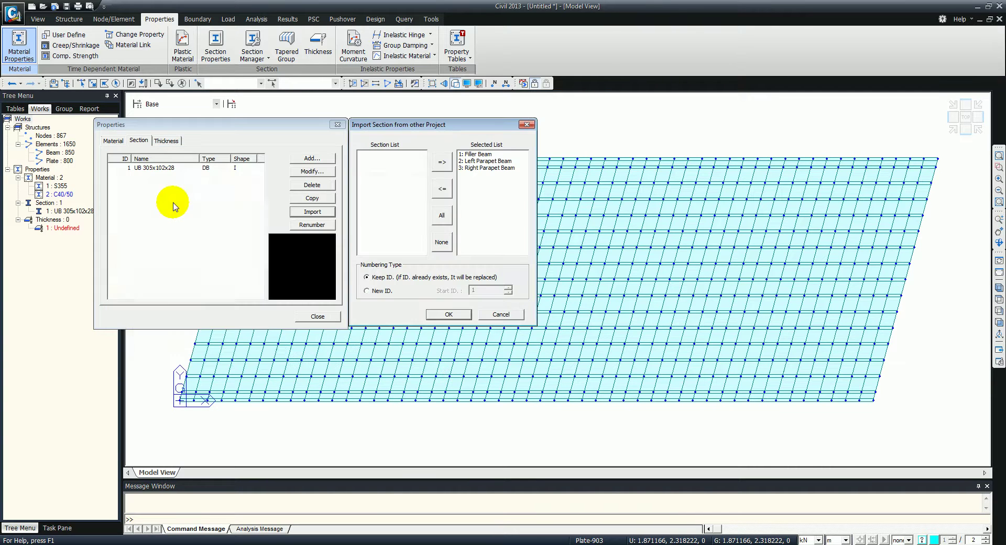
left_click(451, 315)
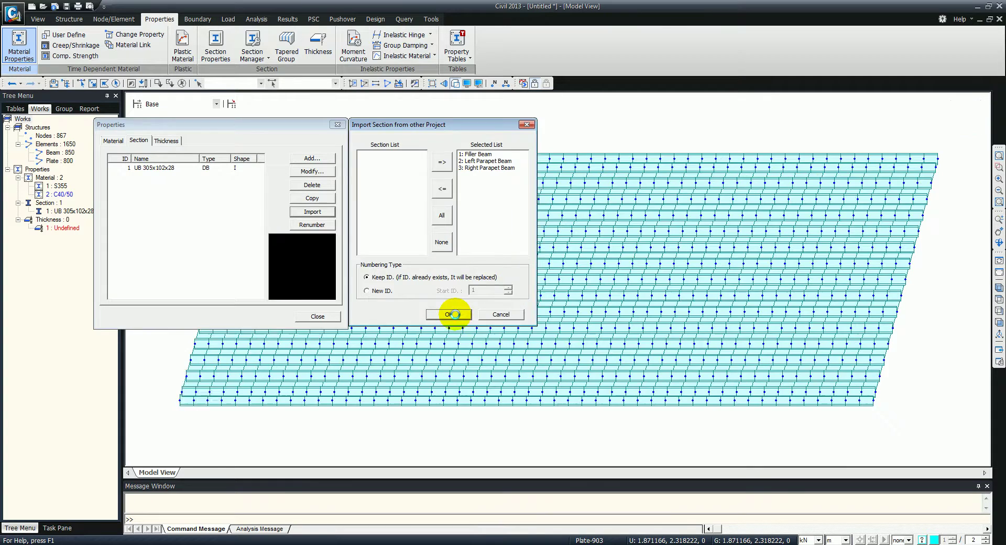
left_click(317, 317)
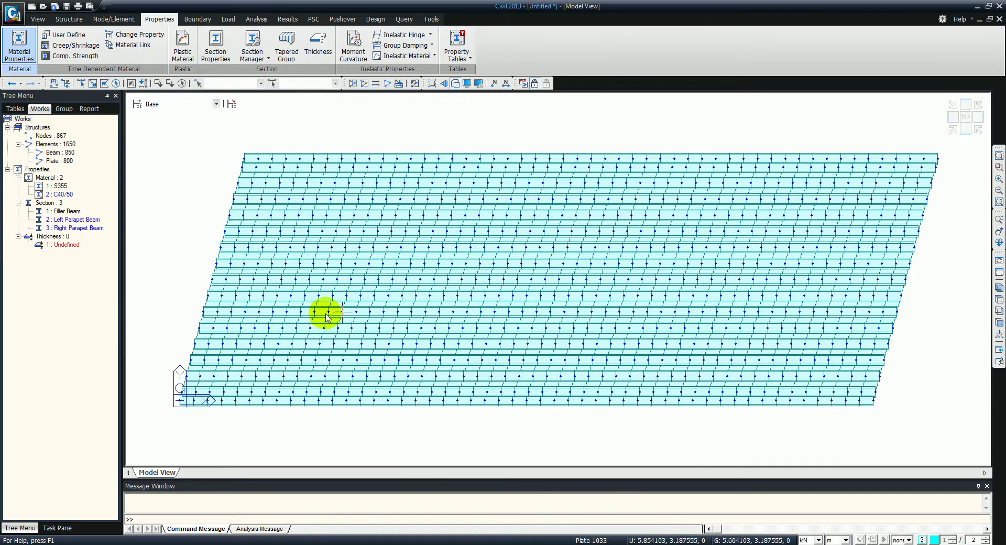
Assign the Left Parapet Beam section to the deck's upper-edge beam elements and the Right Parapet Beam section to its lower-edge beam elements.
left_click(455, 83)
left_click(81, 83)
left_click(207, 156)
left_click(445, 161)
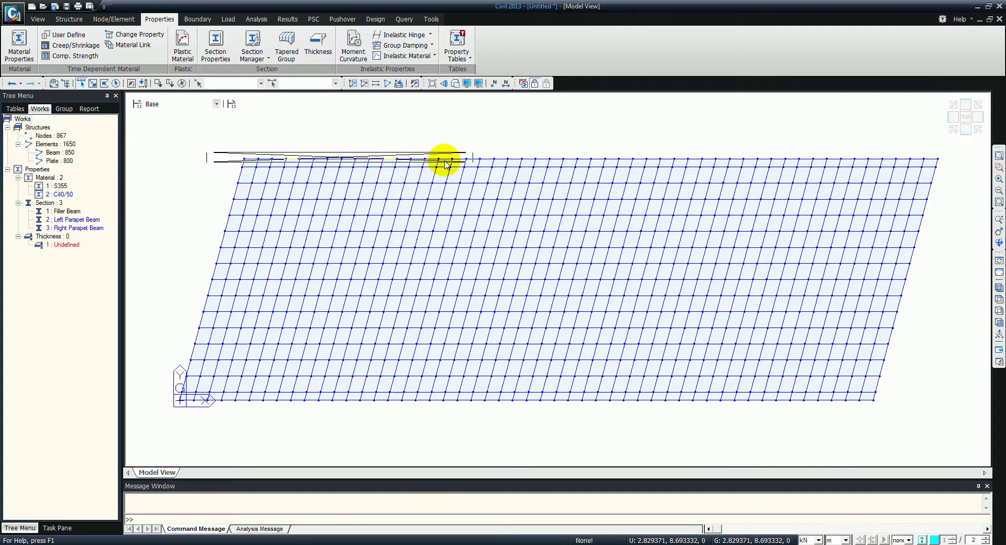
left_click(966, 157)
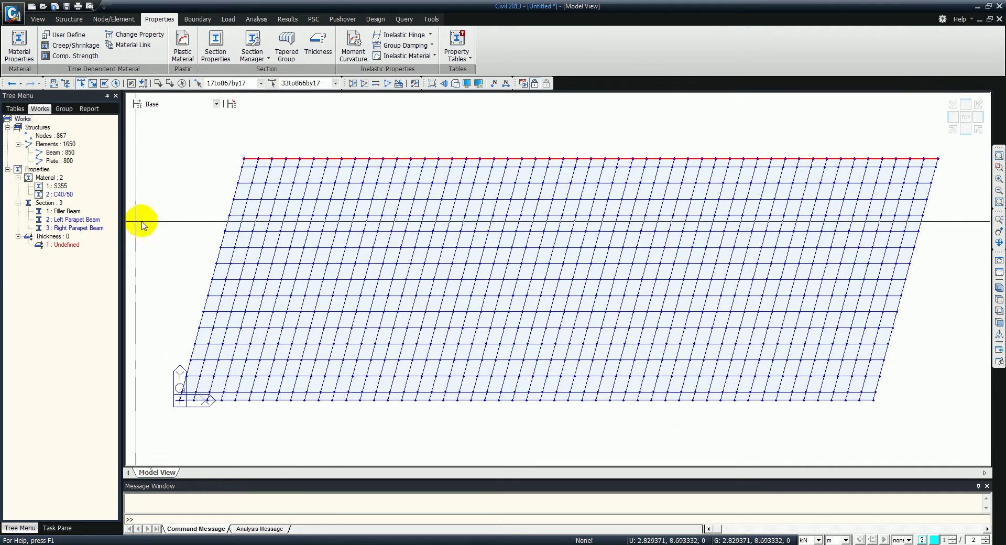
key("Escape")
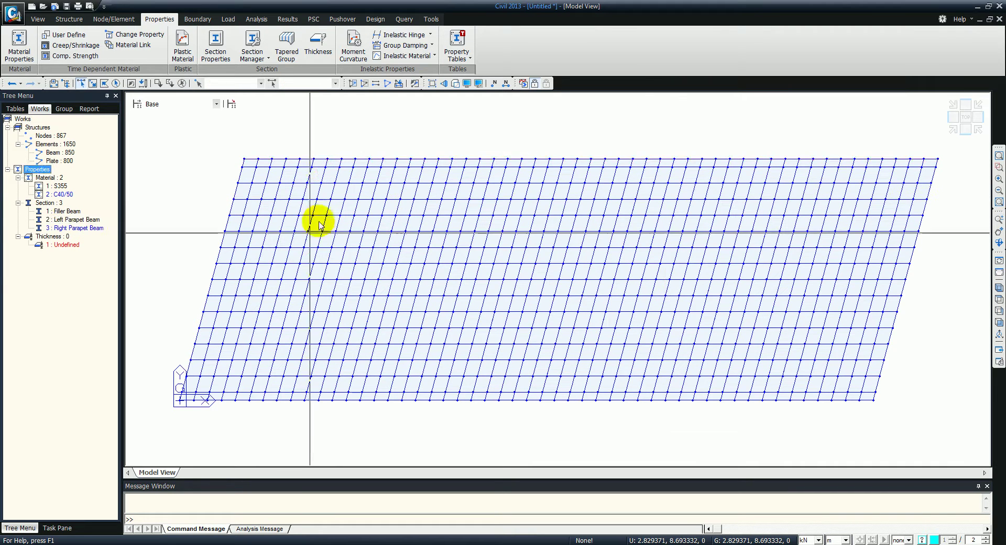
left_click_drag(166, 399, 908, 445)
left_click_drag(87, 228, 316, 295)
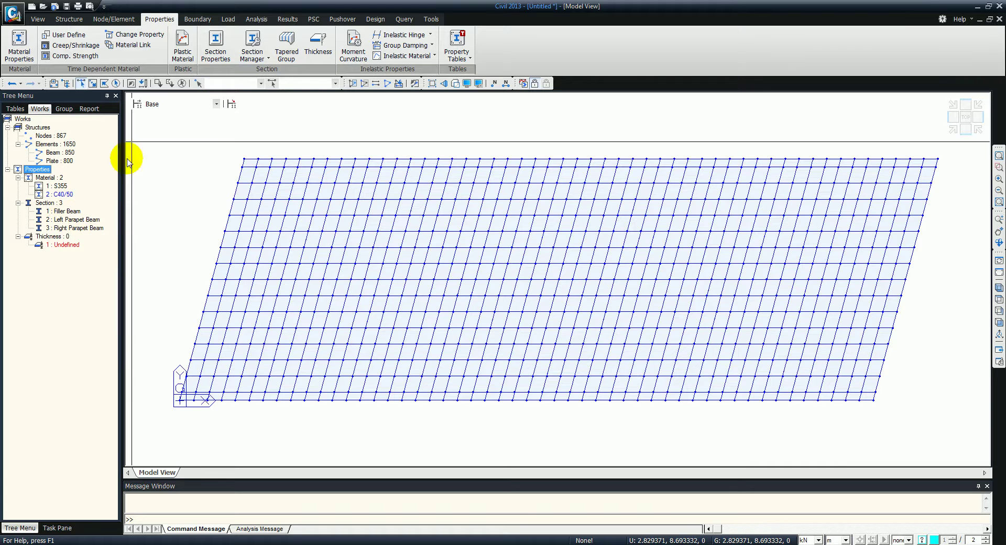
Import the 0.6300 m plate thickness from the Plate Model database project, keeping its ID.
left_click(314, 44)
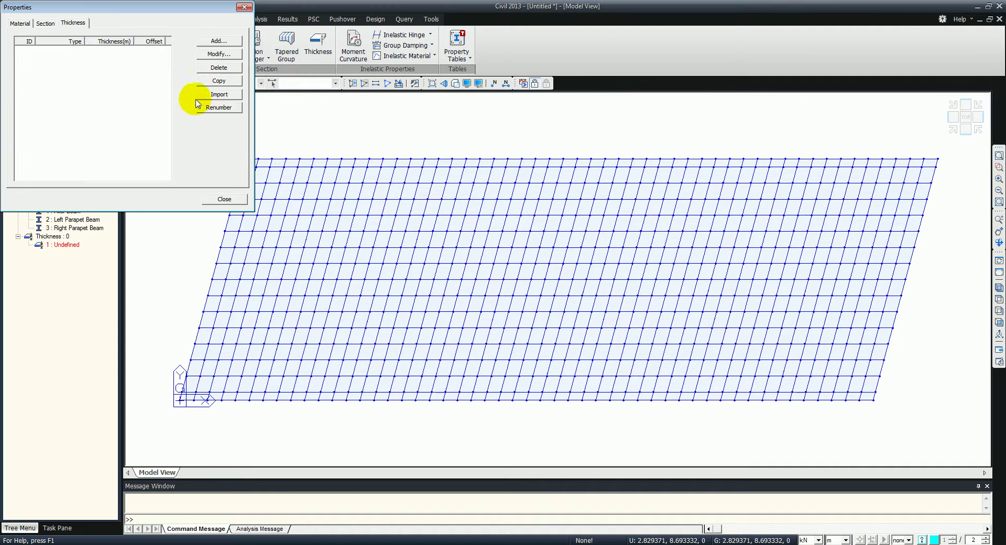
left_click(210, 95)
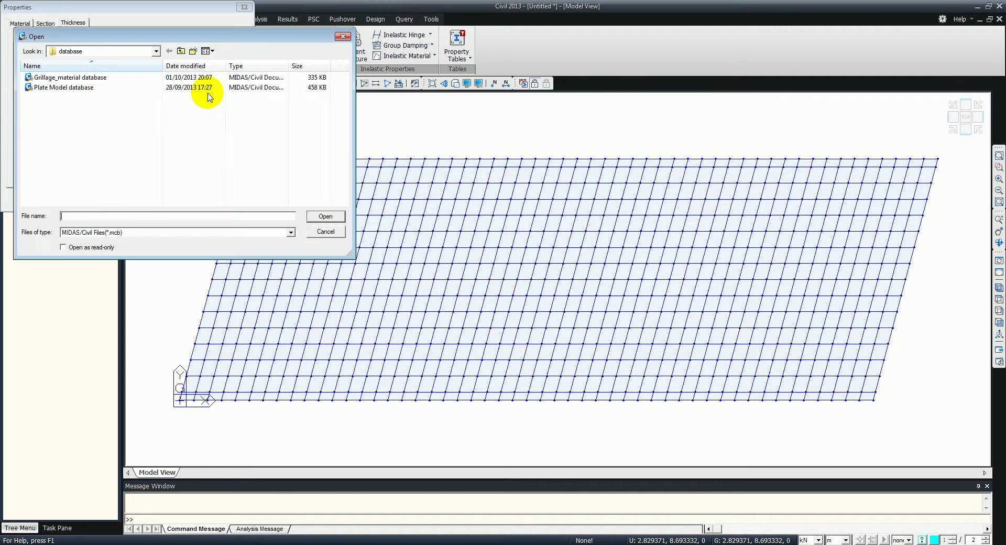
left_click(83, 87)
left_click(325, 215)
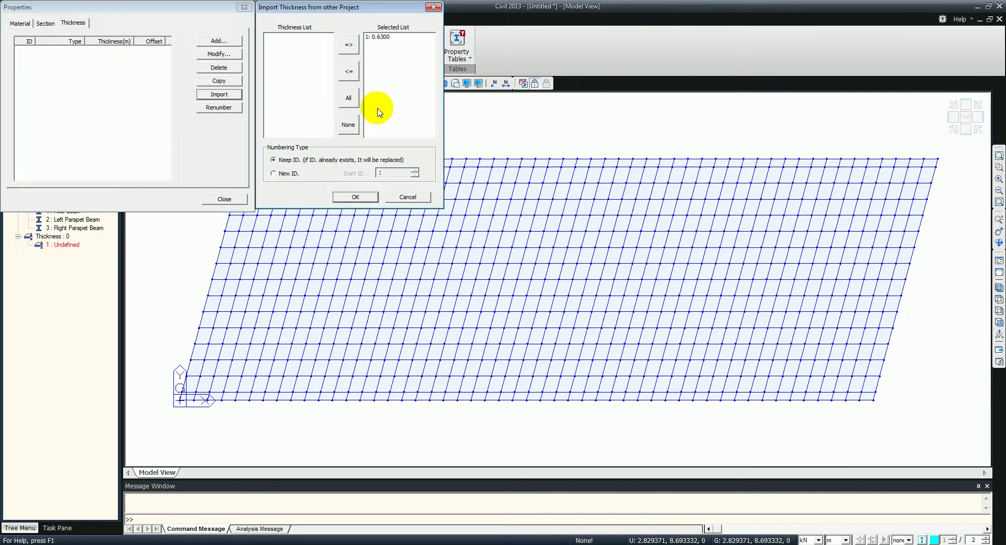
left_click(356, 198)
left_click(219, 201)
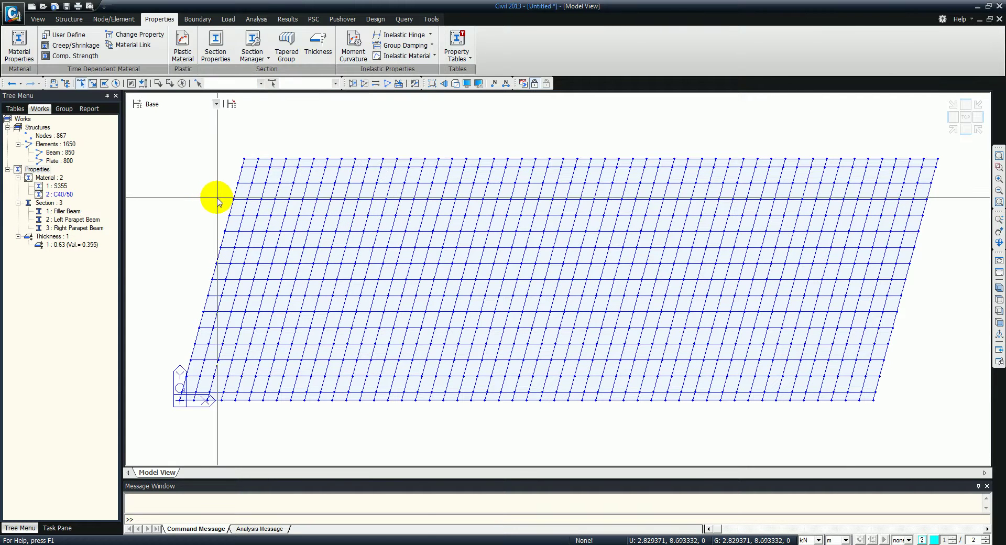
Assign material C40/50 to the left and right parapet beam elements and to all plate elements of thickness 0.63.
right_click(80, 229)
left_click(94, 249)
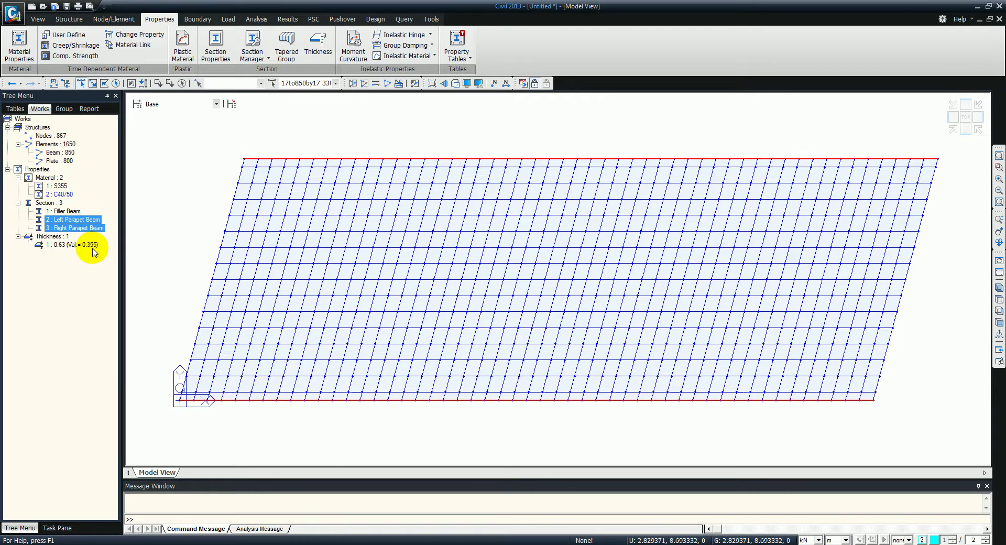
left_click(63, 195)
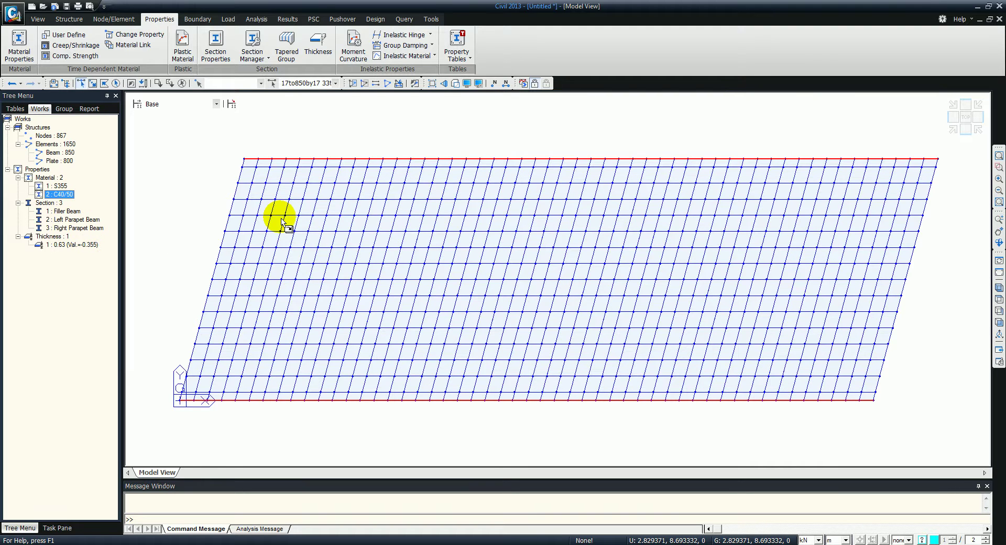
double_click(60, 246)
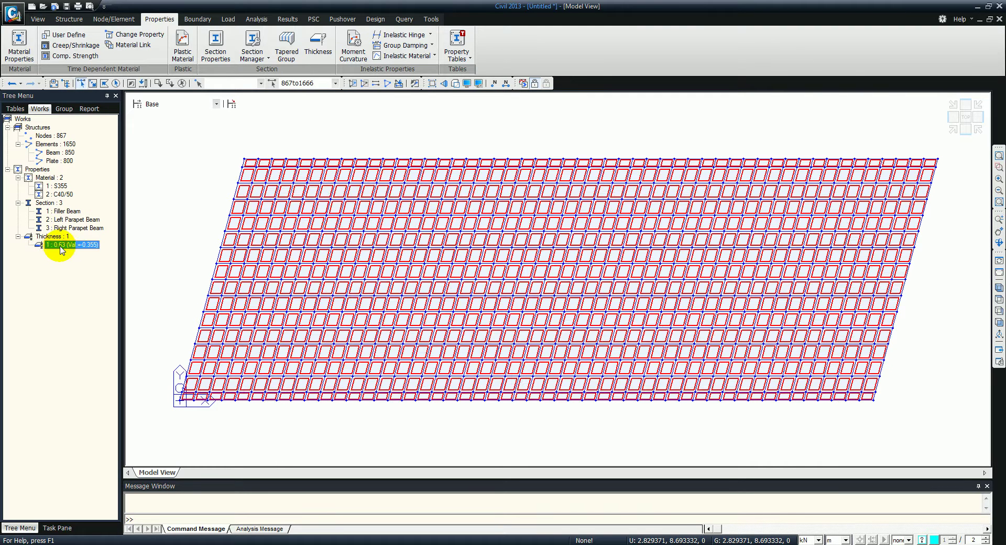
left_click(62, 198)
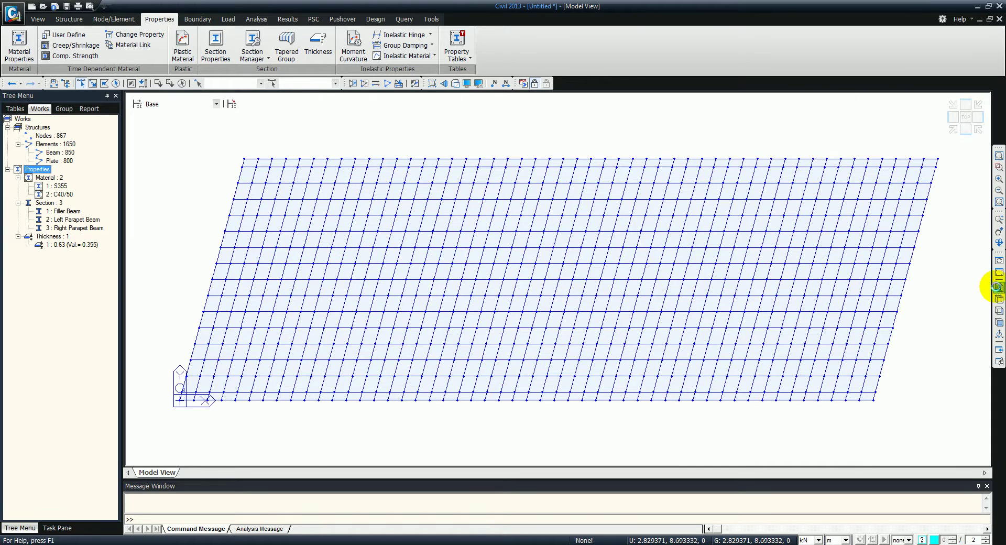
Show the deck as a solid isometric model and examine the properties of a left parapet beam element.
left_click(998, 288)
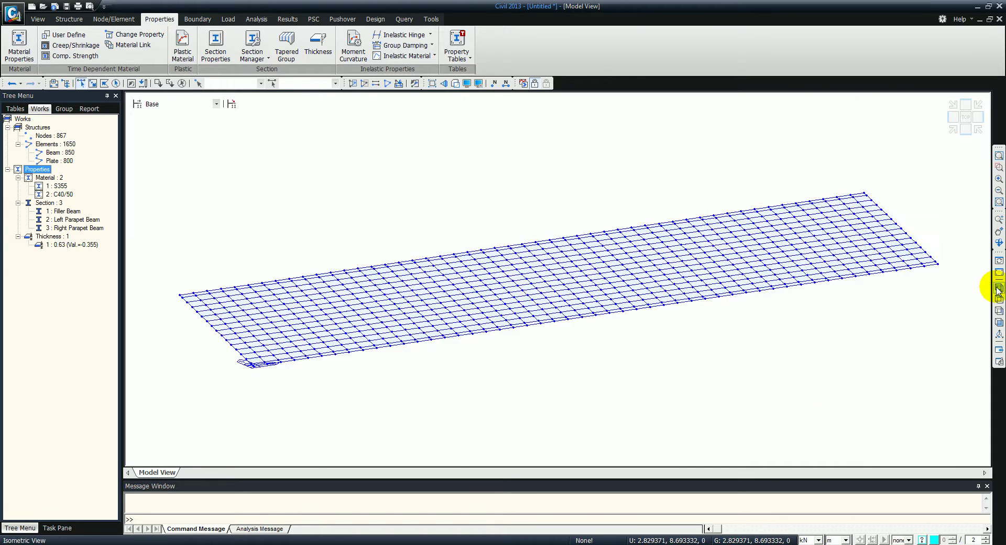
left_click(455, 84)
middle_click_drag(330, 243, 359, 234, "ctrl")
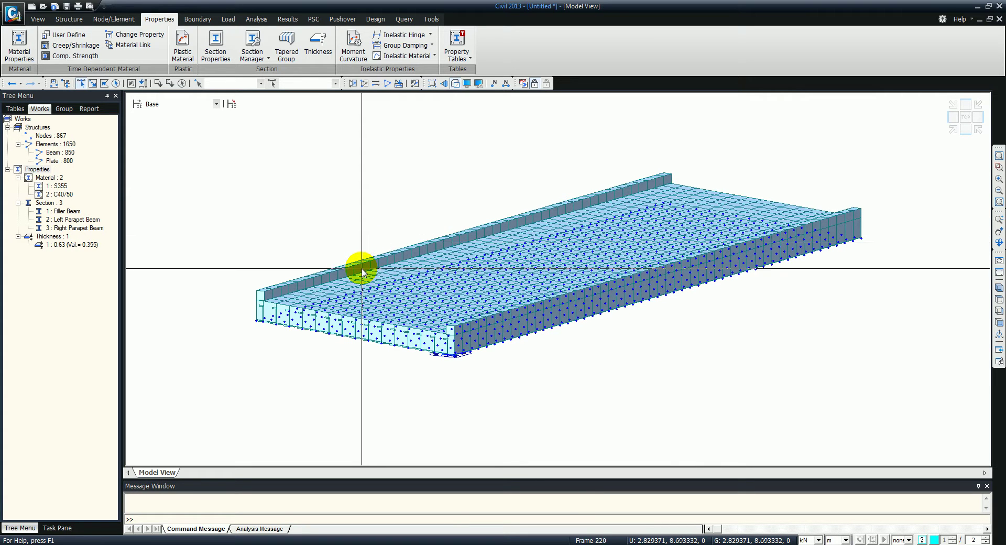
mouse_move(362, 271)
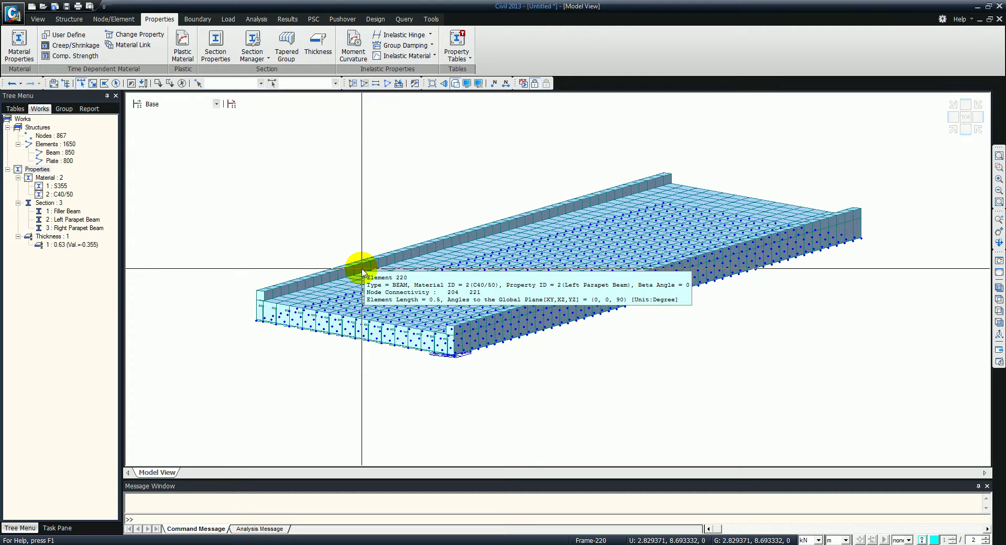
key("ctrl+s")
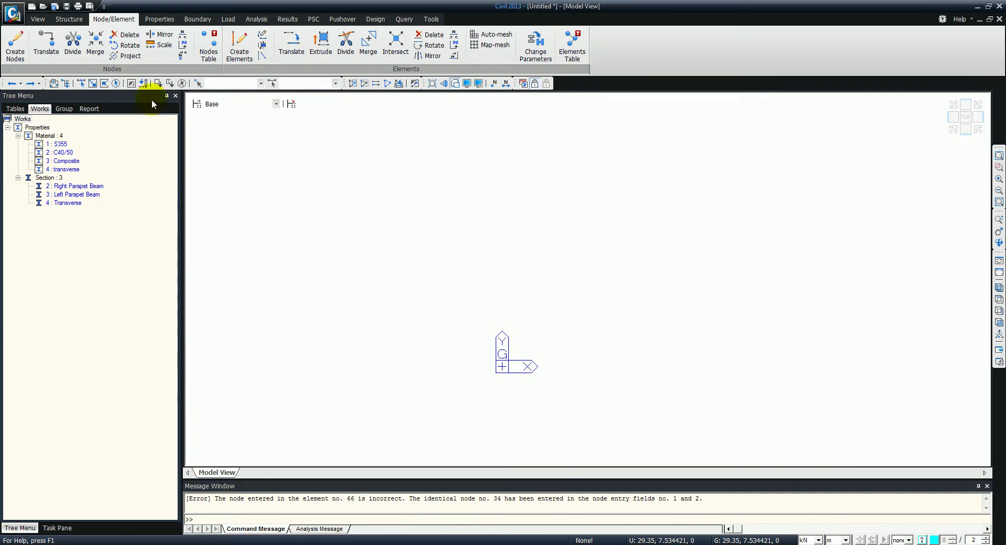
In the new grillage model, create a node at 0, 0, 0 and extrude it along y into beam elements at distances .3, 14@.6, .3 m.
left_click(16, 44)
left_click(63, 266)
left_click(116, 83)
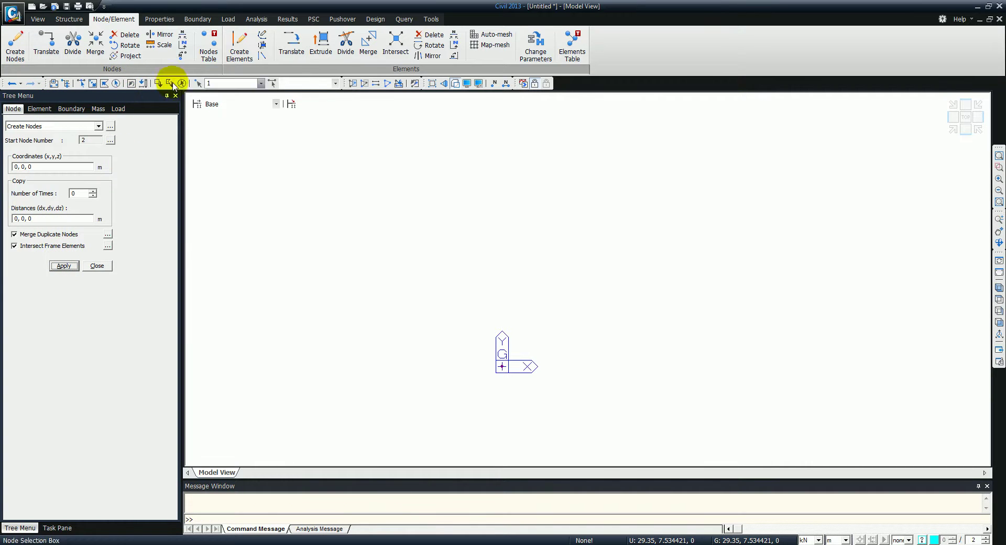
left_click(320, 45)
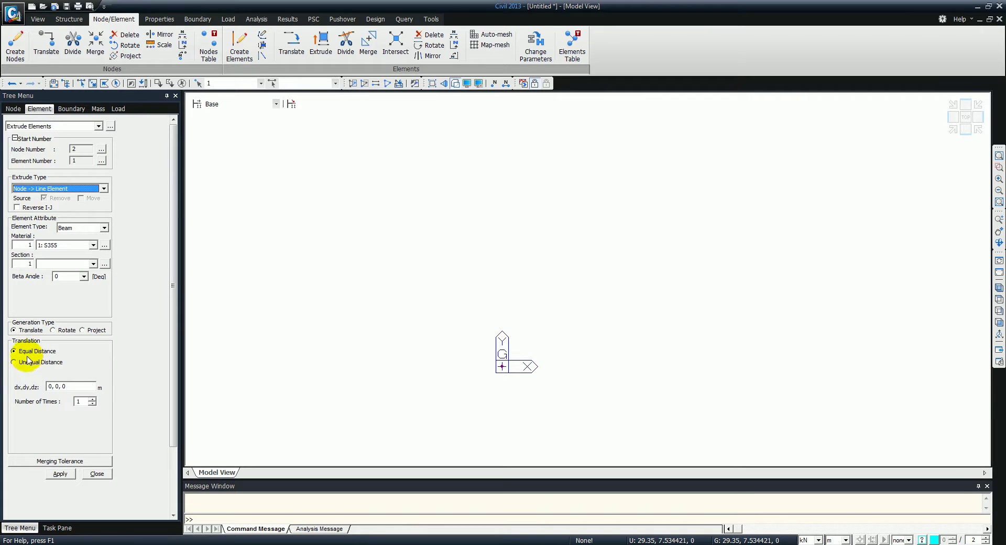
left_click(28, 362)
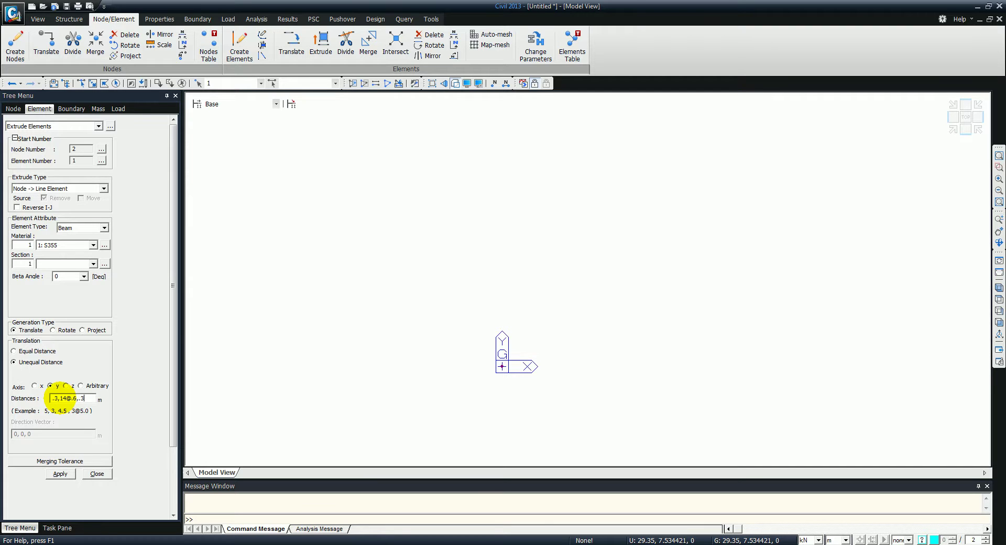
left_click(60, 474)
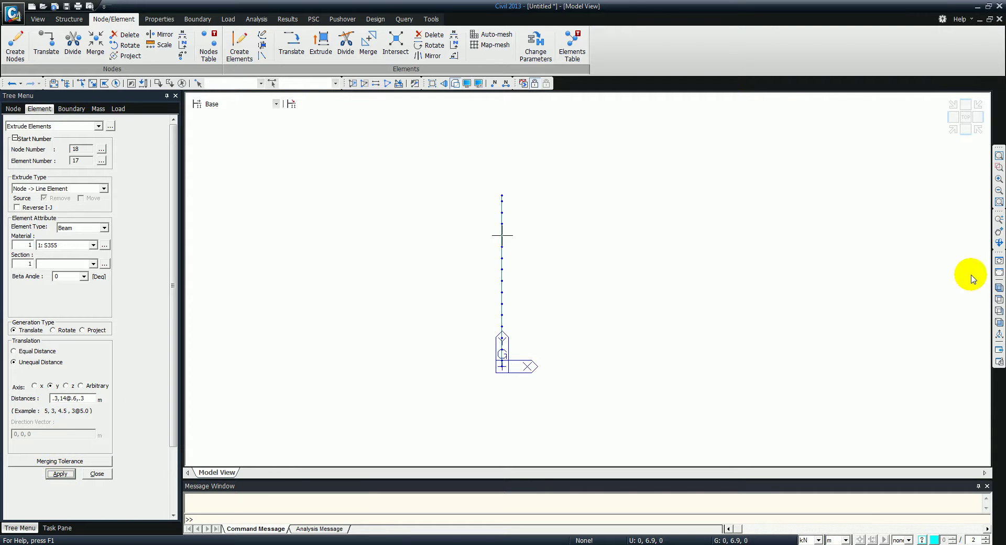
Rotate all nodes of the beam line by -30 degrees about the z-axis through the origin, moving rather than copying them.
left_click(997, 288)
left_click(115, 85)
left_click(126, 46)
left_click(80, 162)
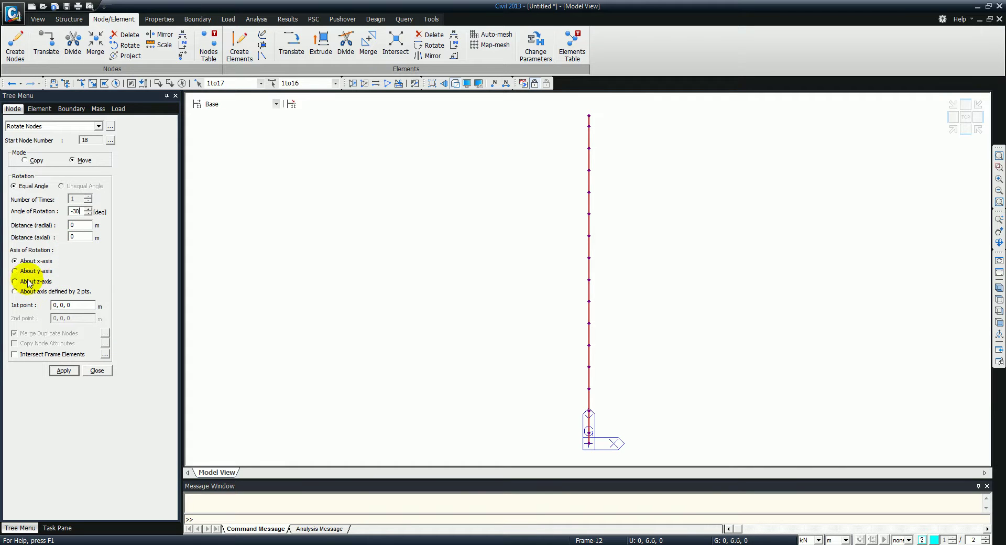
left_click(64, 370)
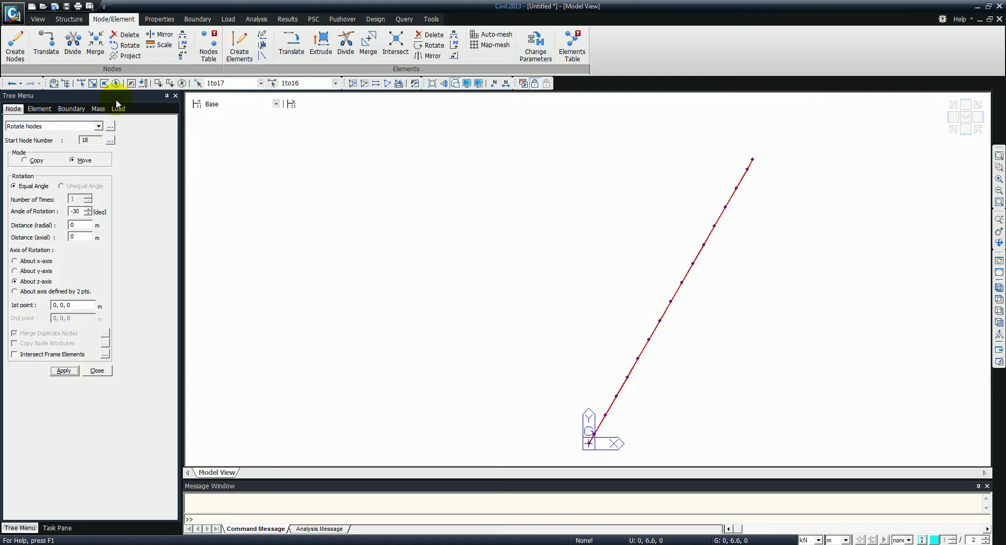
left_click(96, 371)
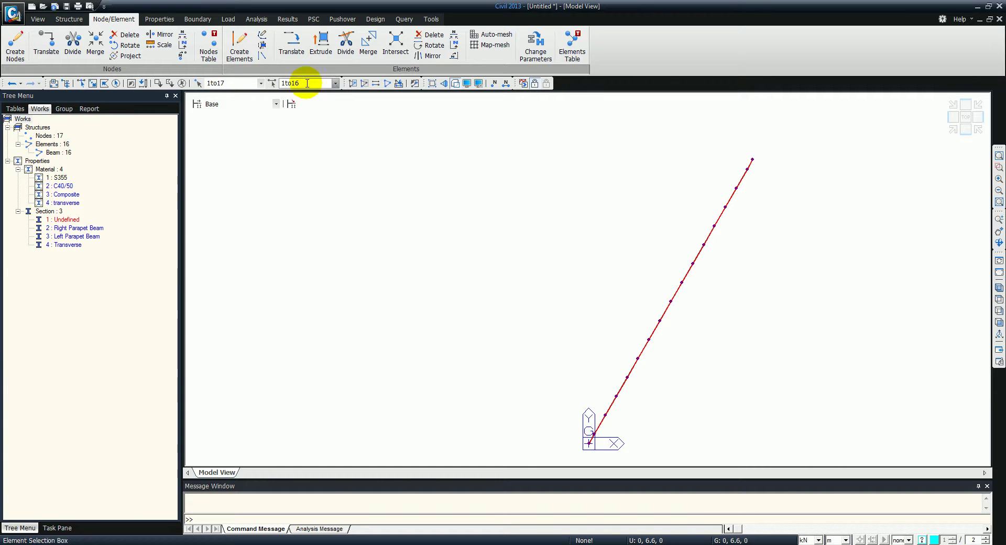
Extrude the skewed line's nodes once by 25, 0, 0 m to create the longitudinal beam elements.
left_click(319, 46)
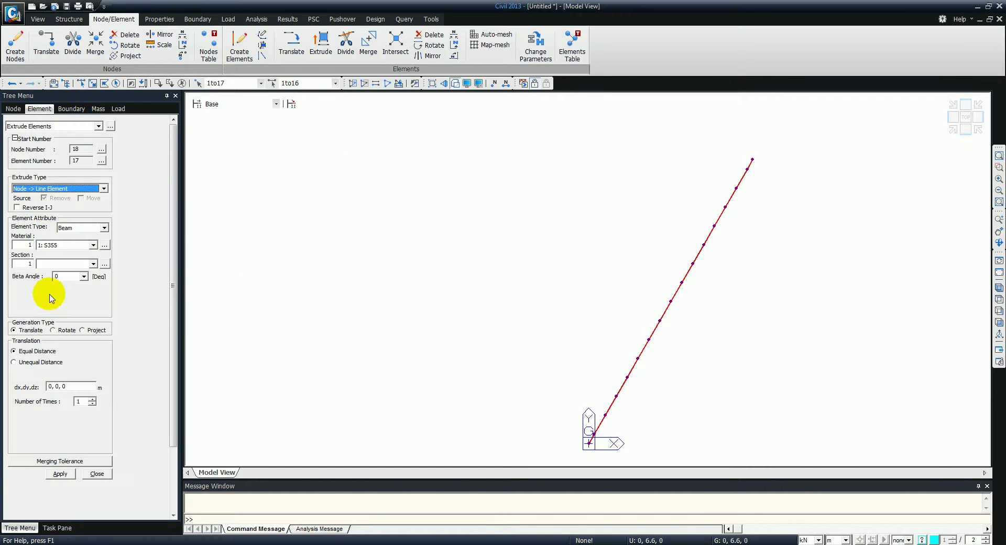
left_click(46, 386)
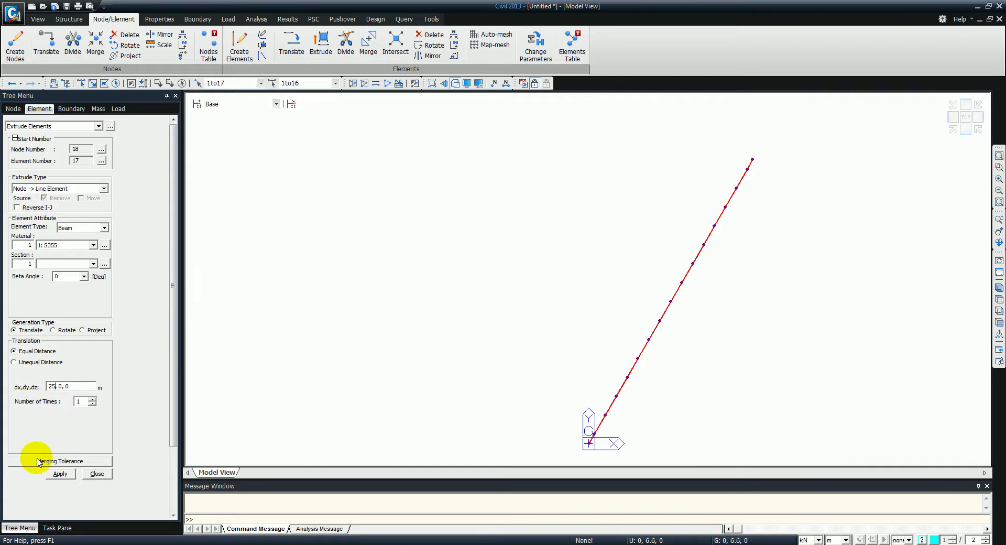
left_click(53, 474)
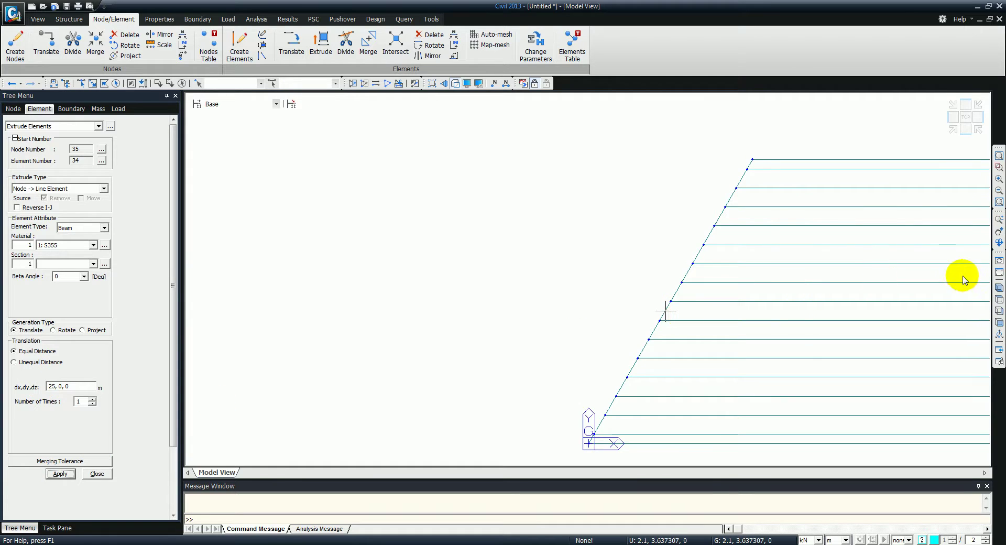
left_click(999, 298)
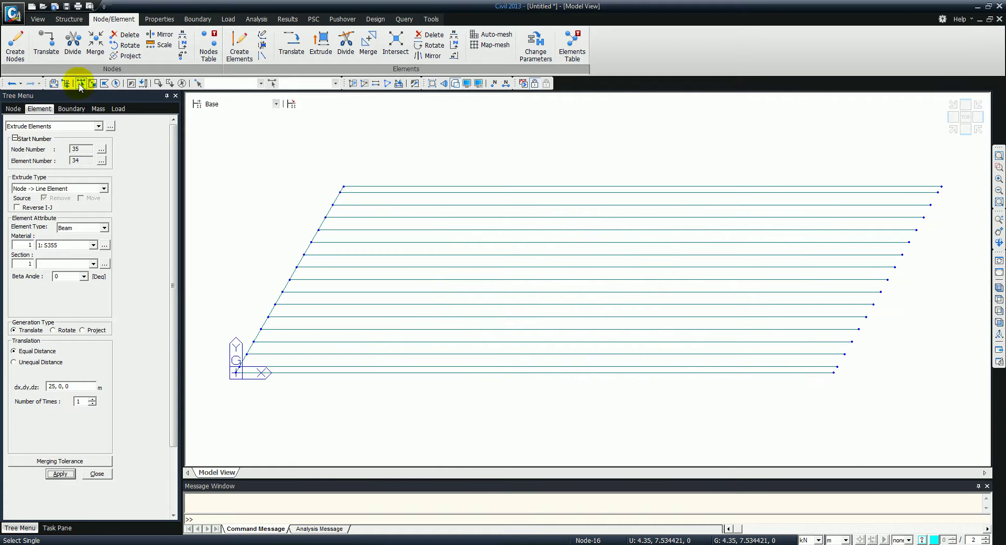
Extrude nodes 2 to 17 of the skewed edge into beams projected normal onto the line from 0, 0, 0 to 25, 0, 0.
left_click_drag(221, 149, 393, 365)
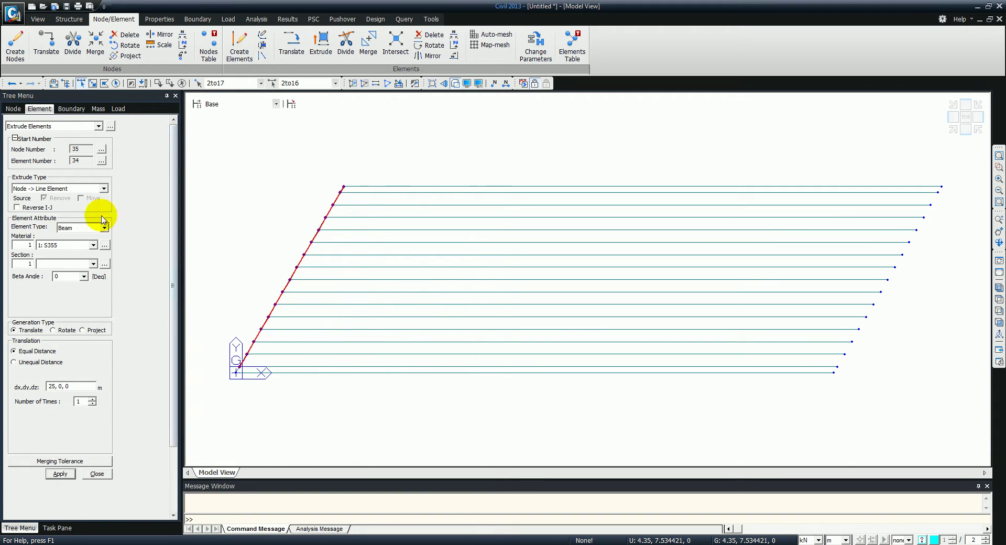
left_click(82, 330)
left_click(46, 446)
left_click(236, 371)
left_click(832, 372)
scroll(160, 419, "down", 3)
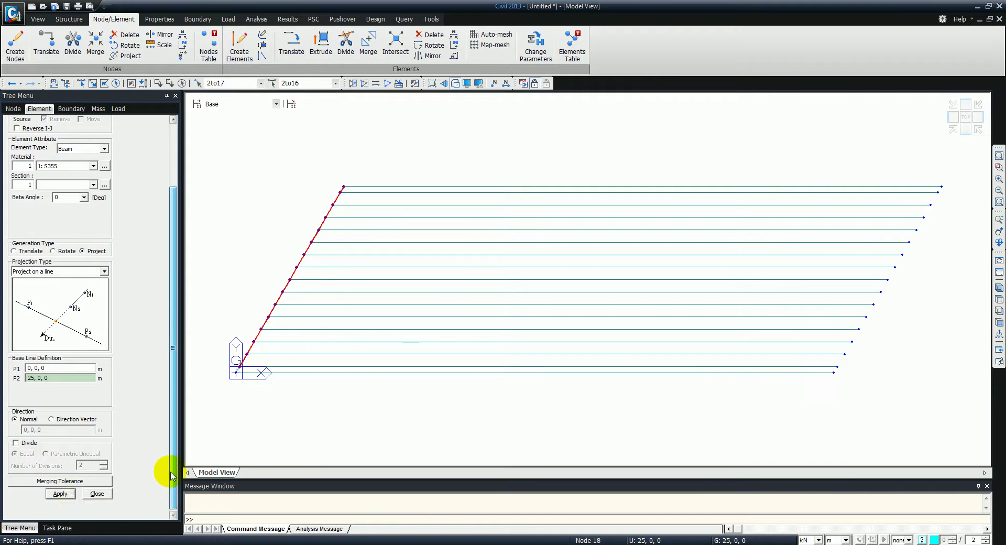
left_click(60, 494)
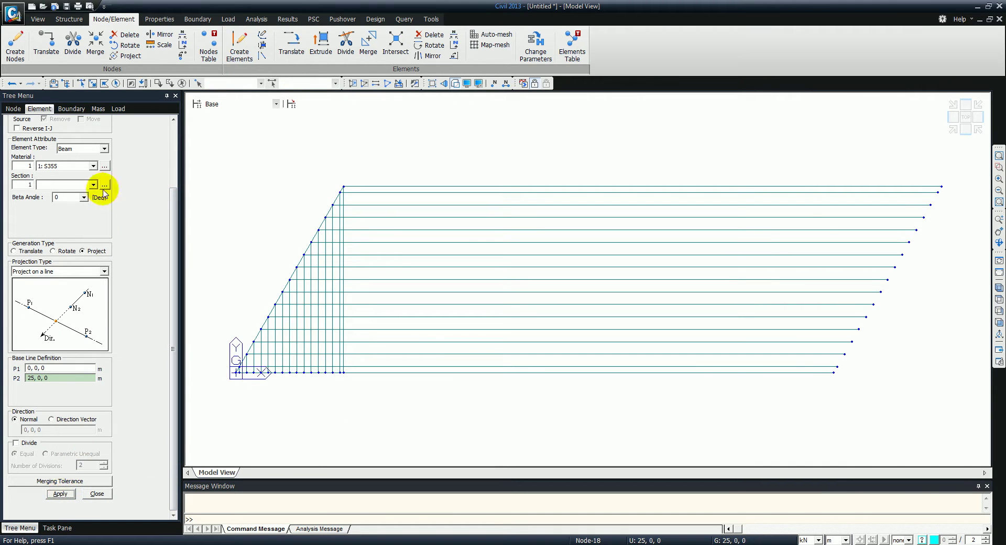
Extrude nodes 18 to 33 of the far skewed edge into beams projected normal onto the line from 29.5, 7.794229, 0 to 4.5, 7.794229, 0.
left_click(81, 83)
left_click_drag(955, 383, 812, 192)
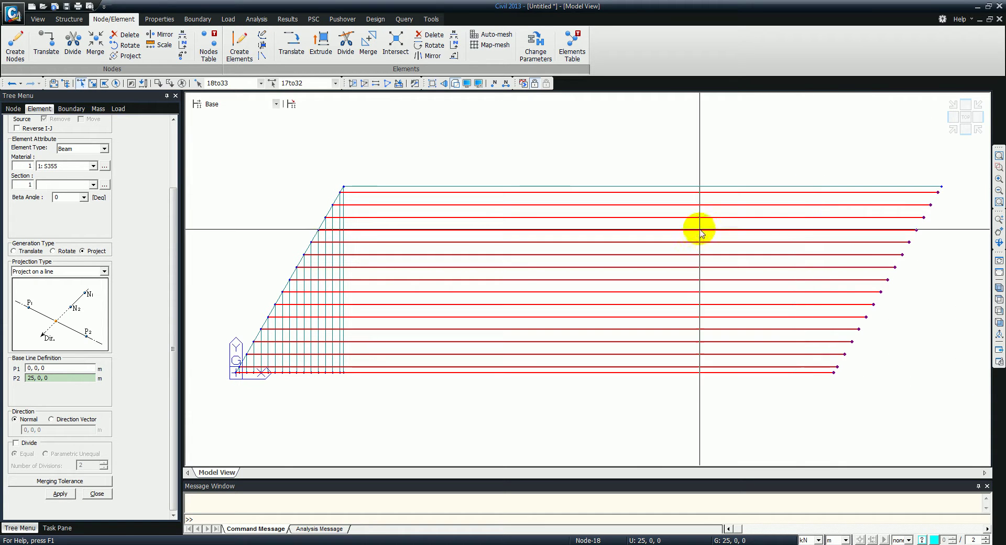
left_click(46, 368)
left_click(937, 191)
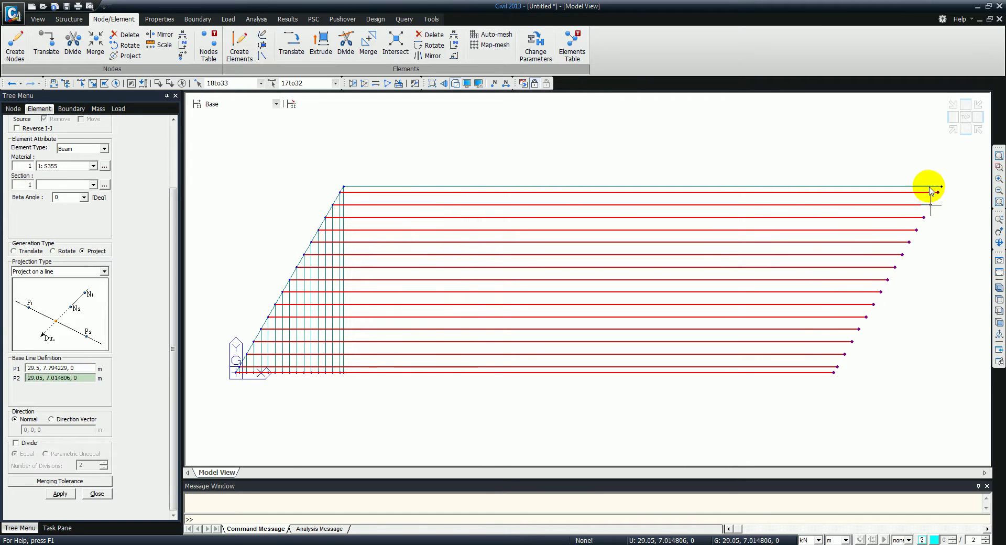
left_click(340, 189)
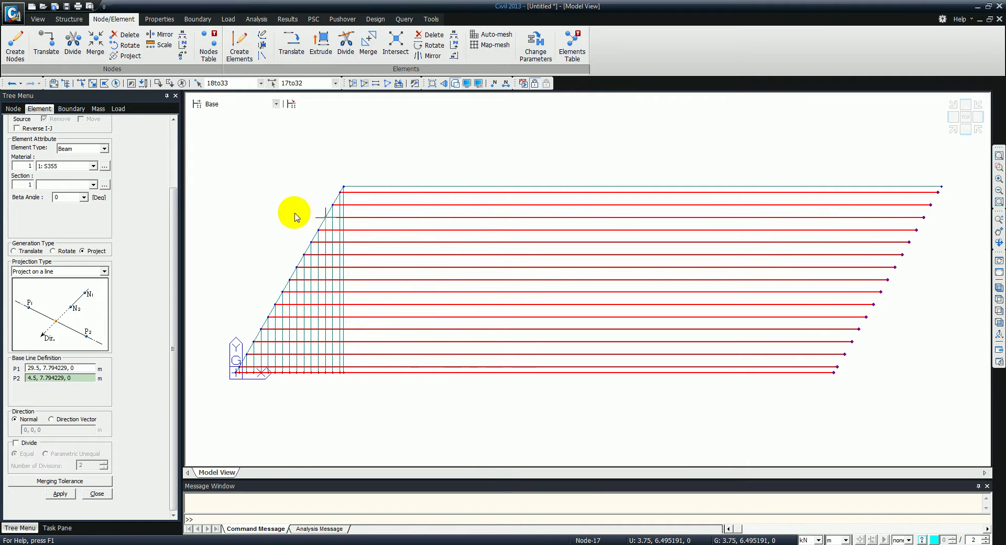
left_click(60, 493)
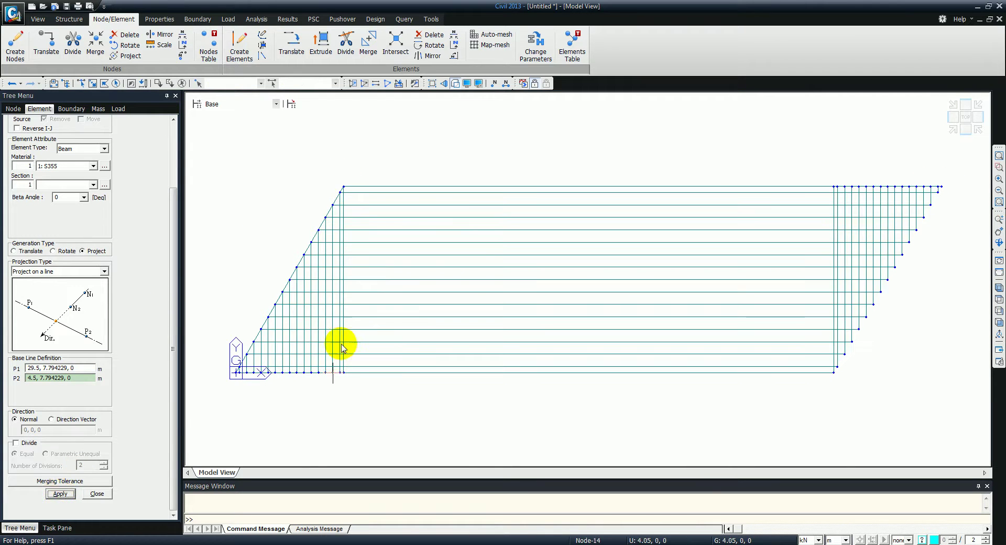
Save the grillage model as test in the database folder.
left_click(54, 7)
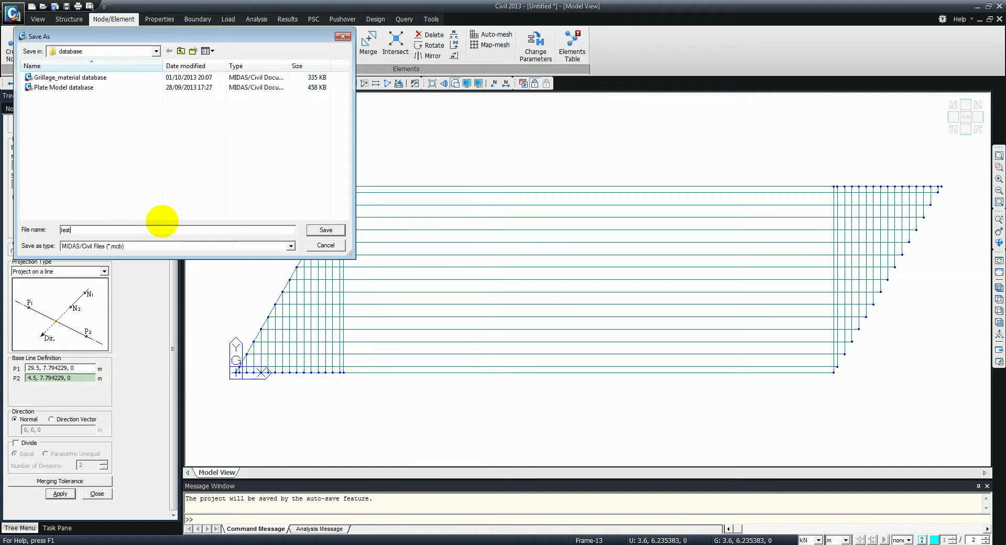
left_click(329, 230)
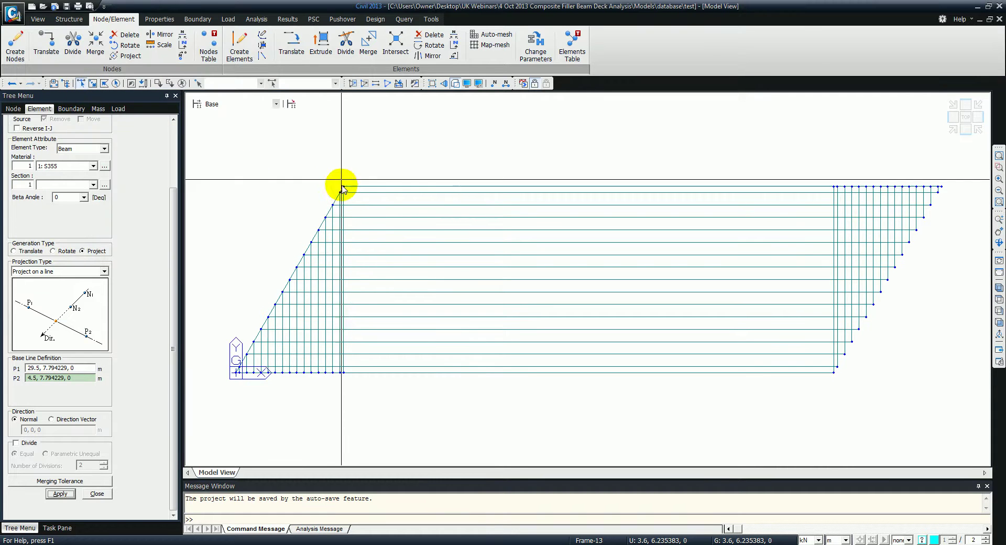
Copy transverse element 49 across the deck 39 times at one fortieth of the gap between the projected beam groups, intersecting nodes and elements.
left_click_drag(341, 170, 386, 390)
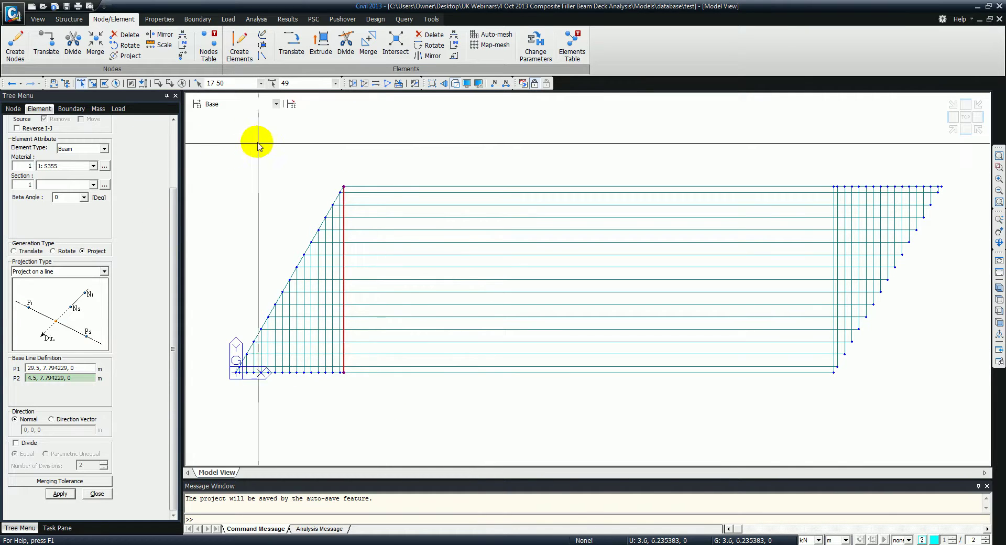
left_click(292, 42)
left_click(343, 186)
left_click(643, 186)
left_click(817, 183)
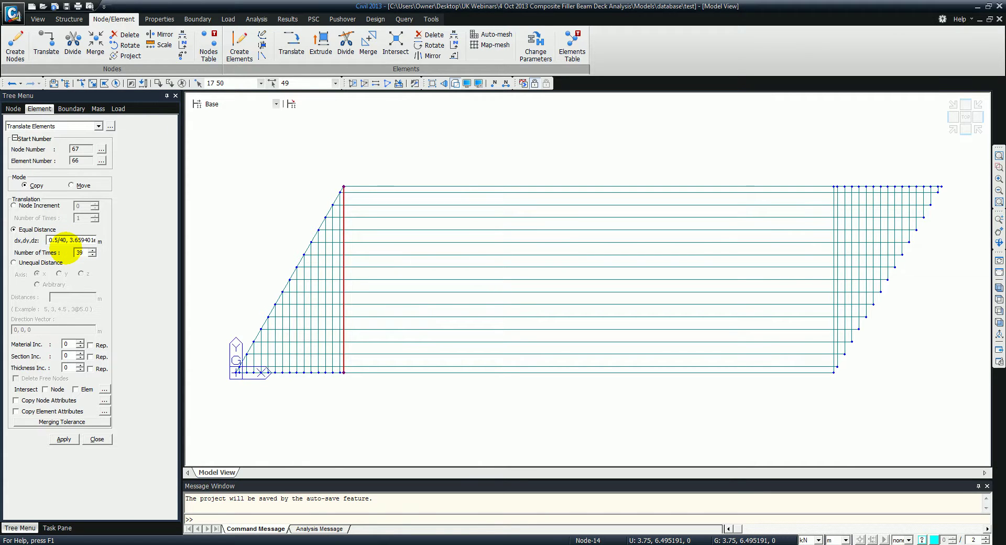
left_click(52, 389)
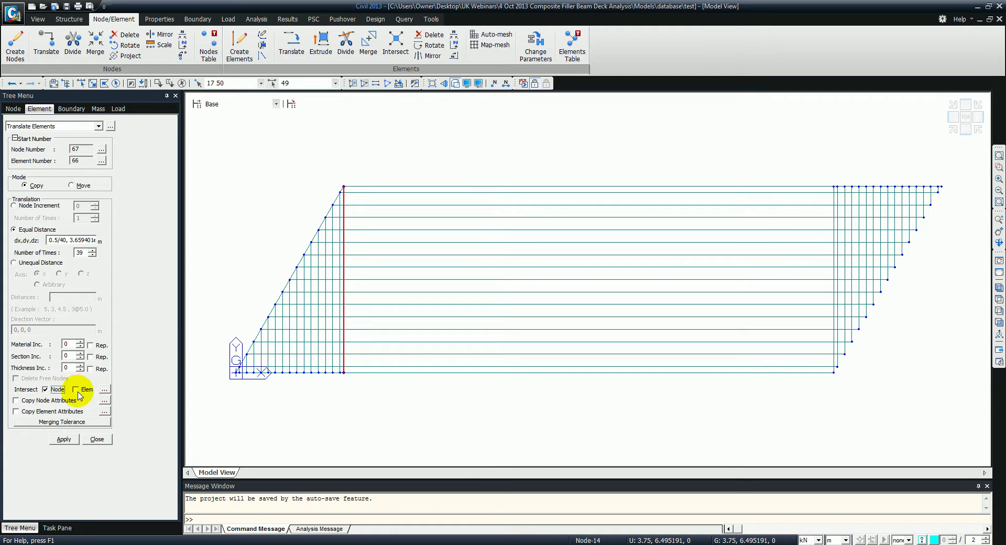
left_click(77, 390)
left_click(63, 439)
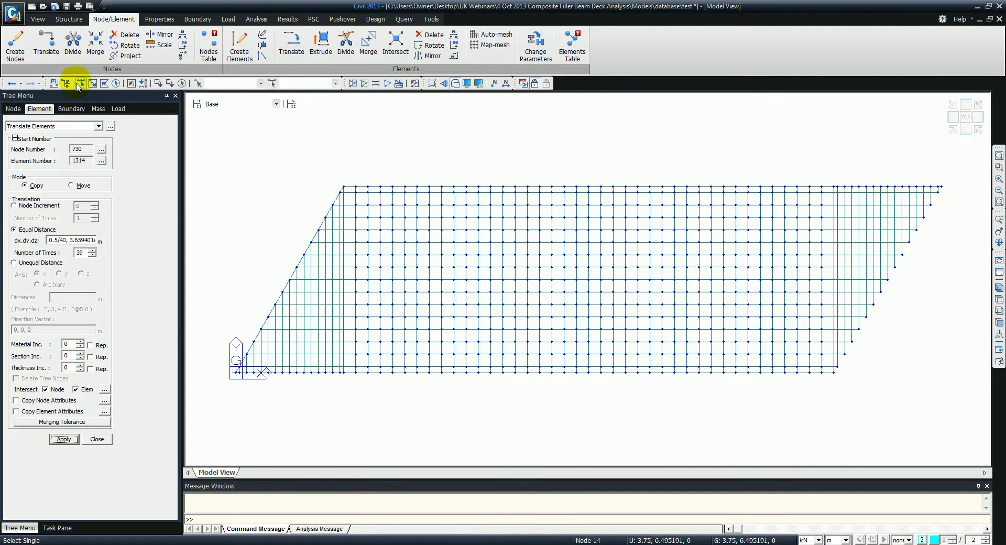
Intersect all elements of the deck so that every crossing in the projected end zones is split at a shared node.
left_click(116, 83)
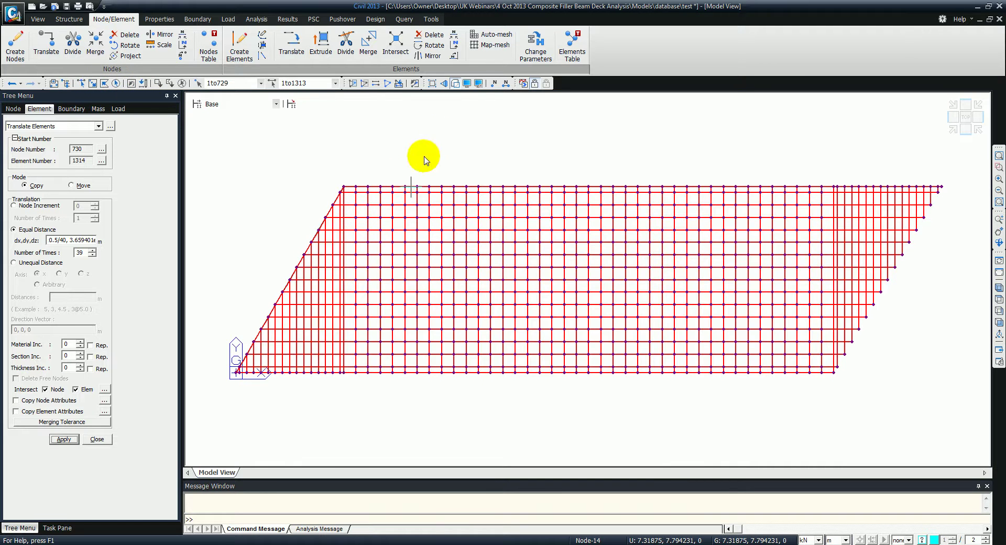
left_click(395, 52)
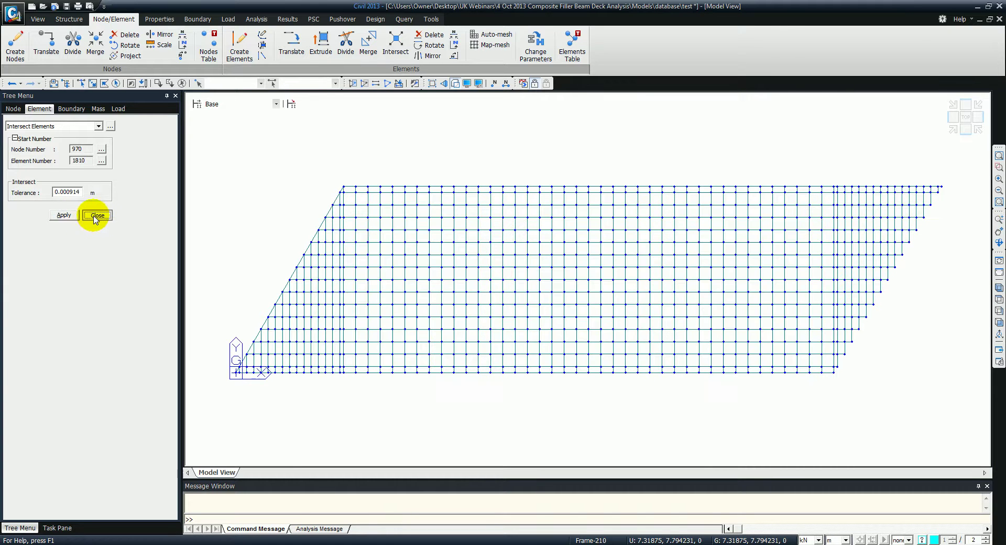
left_click(97, 215)
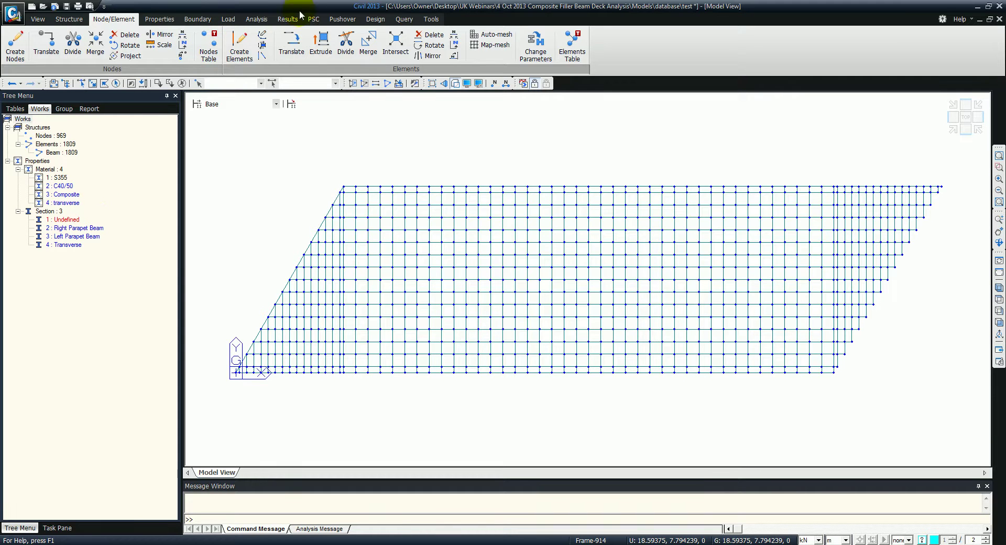
Assign the Right Parapet Beam section to the upper longitudinal edge beams and the Left Parapet Beam section to the lower ones.
left_click(430, 19)
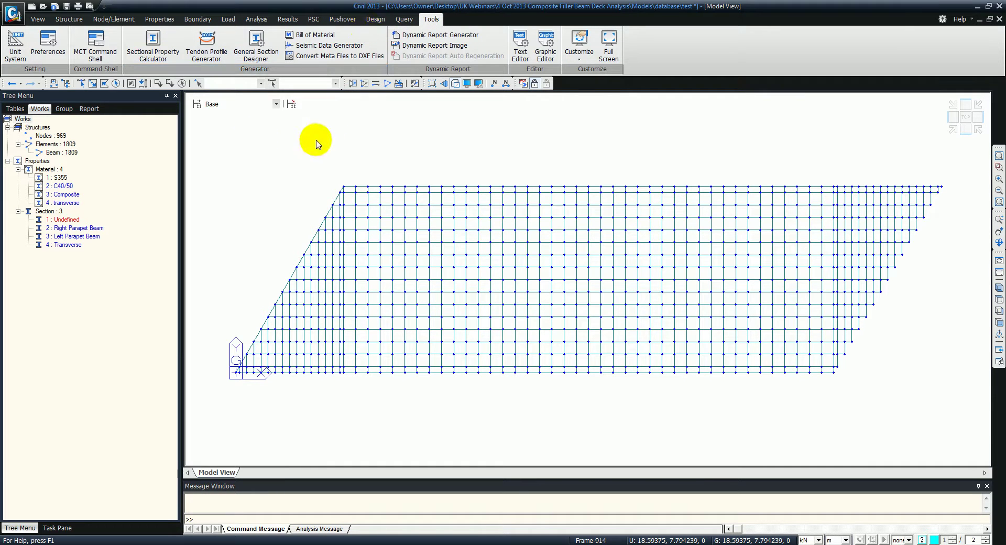
left_click(81, 84)
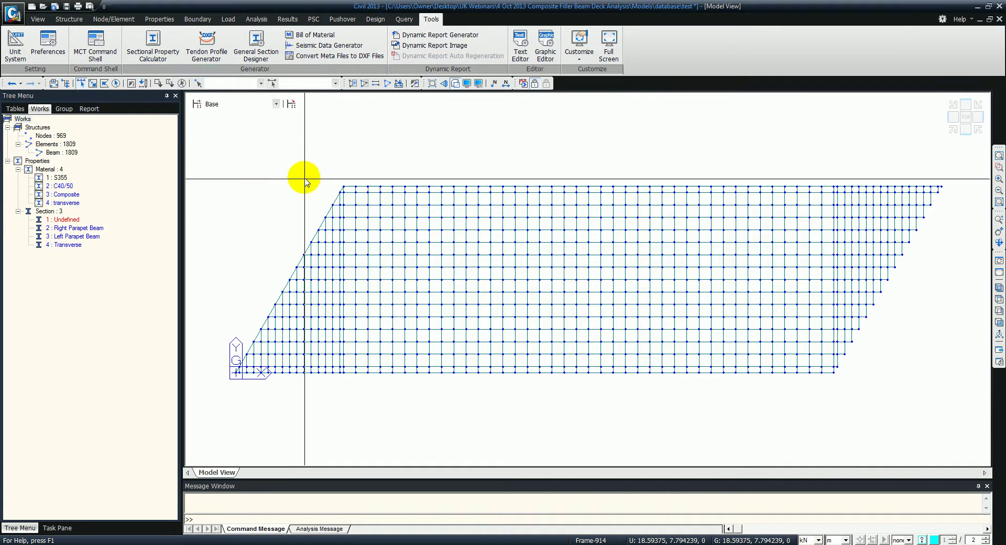
left_click_drag(312, 179, 950, 189)
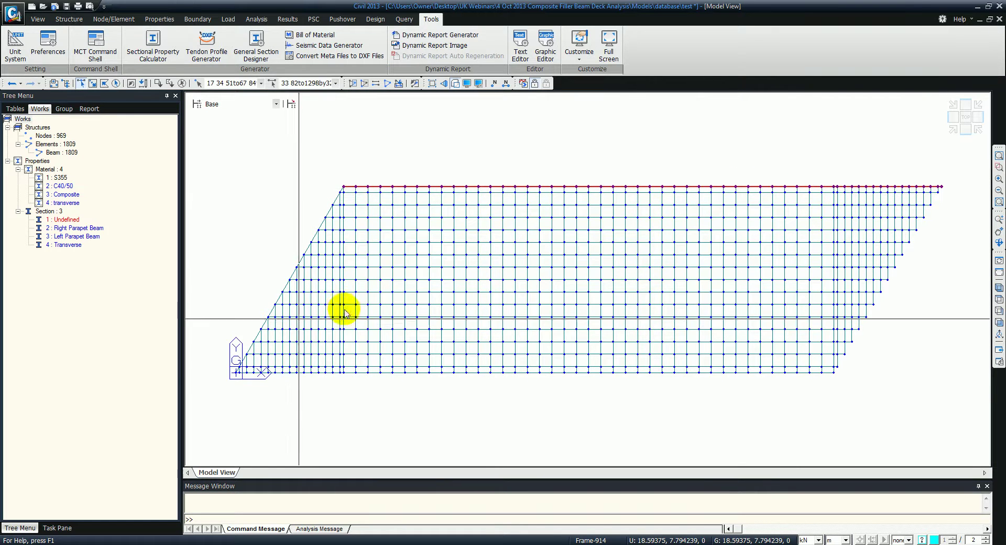
left_click_drag(75, 228, 405, 191)
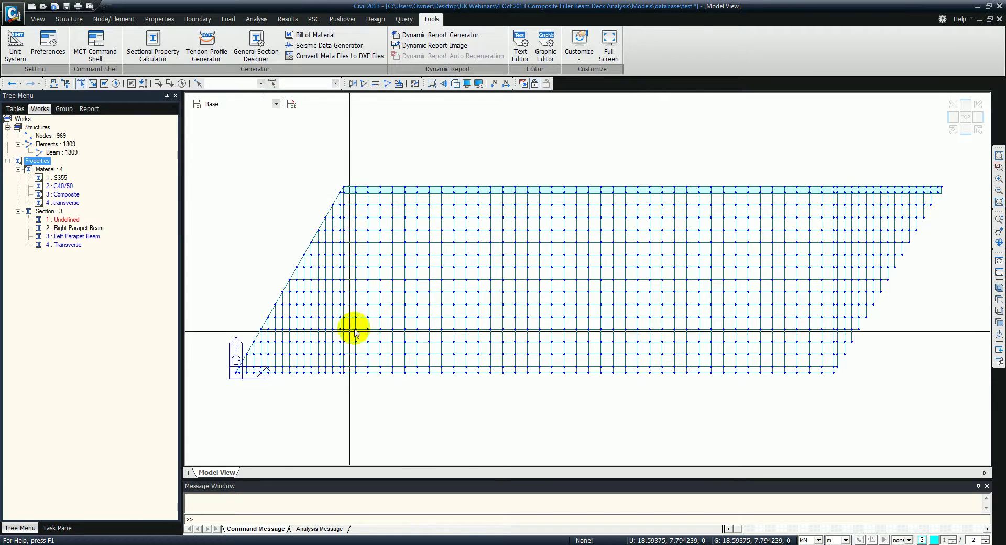
left_click_drag(222, 367, 841, 421)
left_click_drag(62, 237, 480, 345)
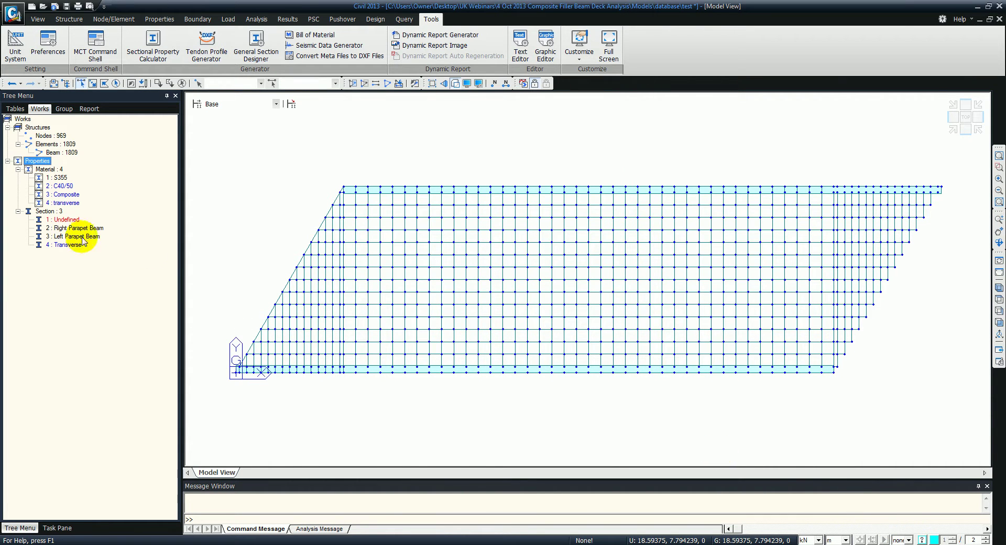
Select all elements with the two parapet beam sections and assign them material C40/50.
right_click(77, 239)
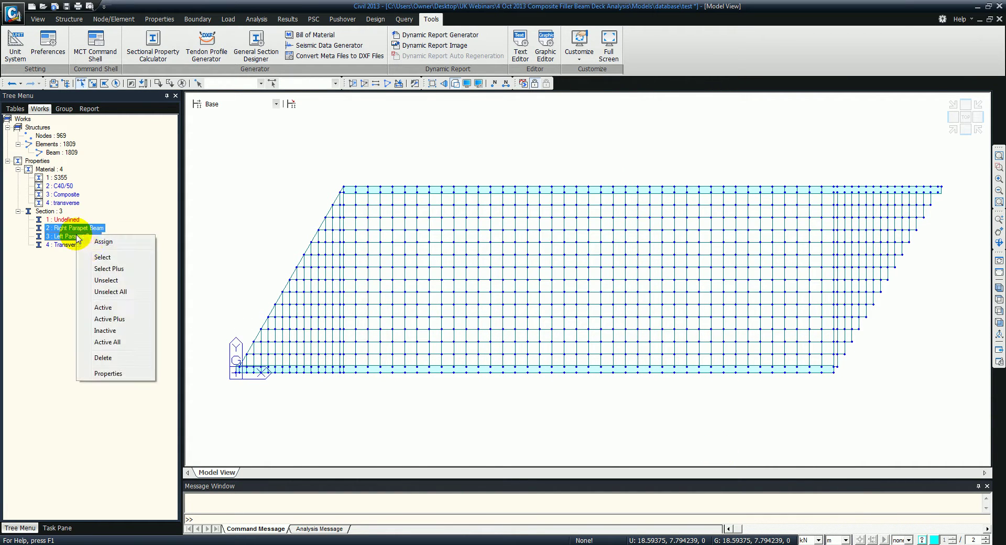
left_click(92, 260)
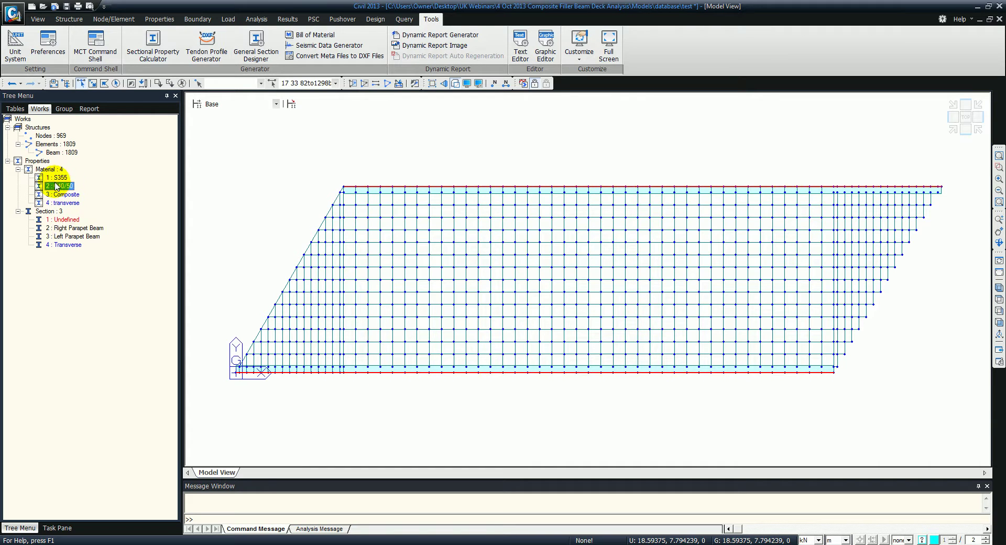
left_click(415, 230)
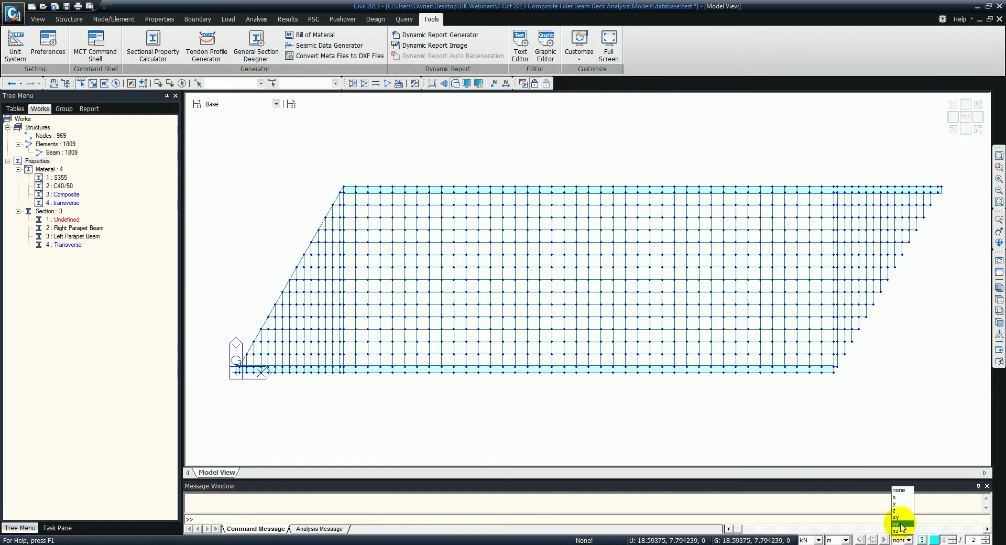
Select all elements parallel to the y-axis and assign them the Transverse section and the transverse material.
left_click(900, 504)
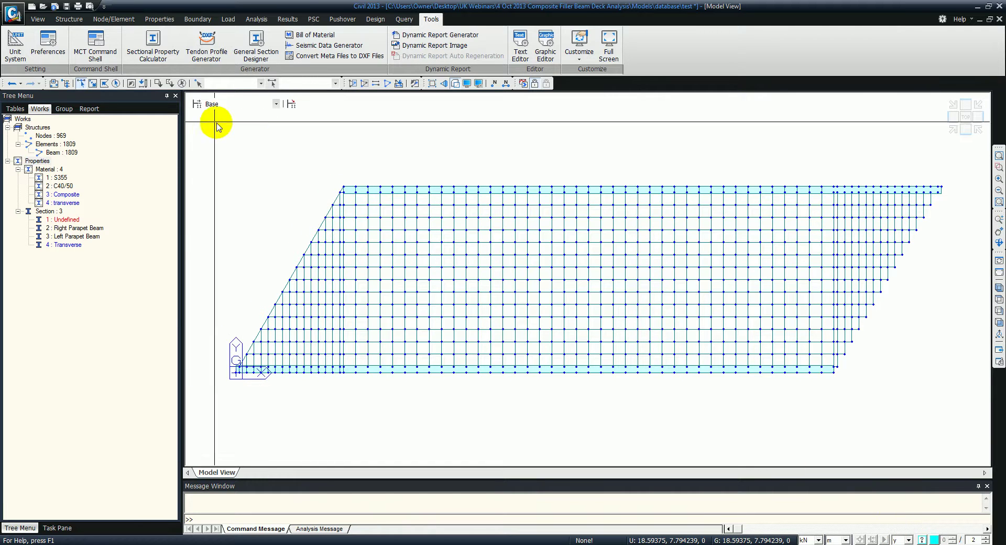
left_click(116, 84)
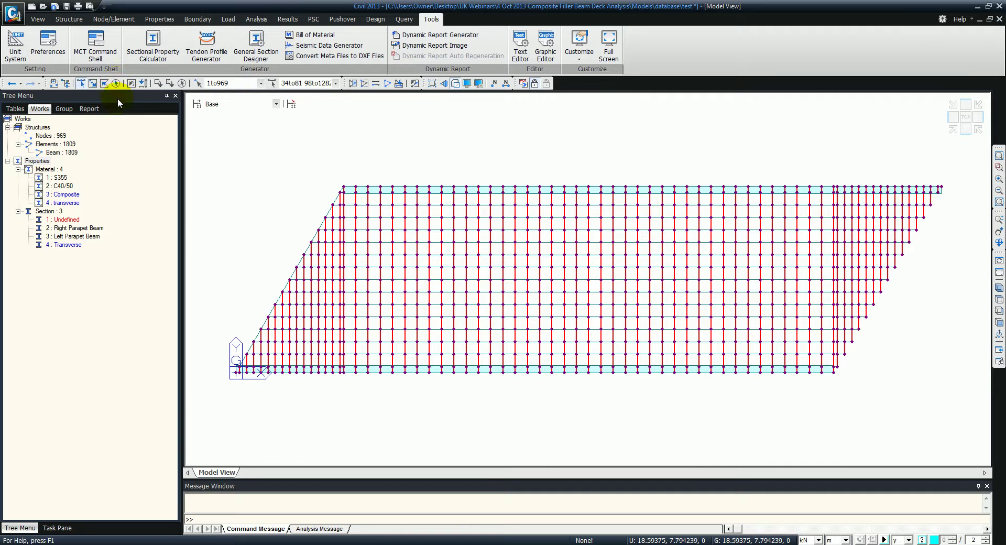
left_click_drag(71, 246, 398, 231)
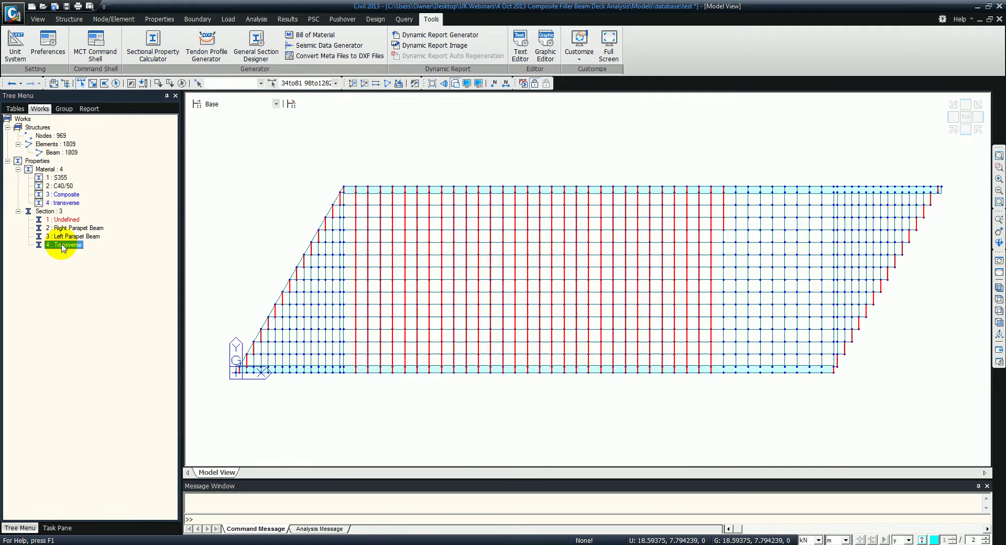
left_click_drag(61, 204, 322, 233)
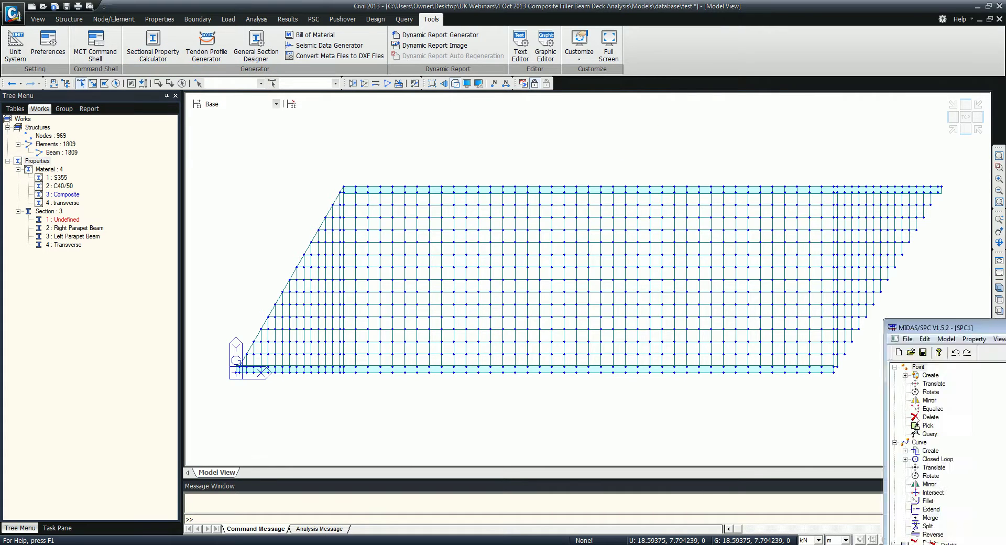
Switch to MIDAS/SPC in a maximised window and import the beam section's AutoCAD DXF file with zero translation and rotation.
left_click_drag(885, 131, 516, 1)
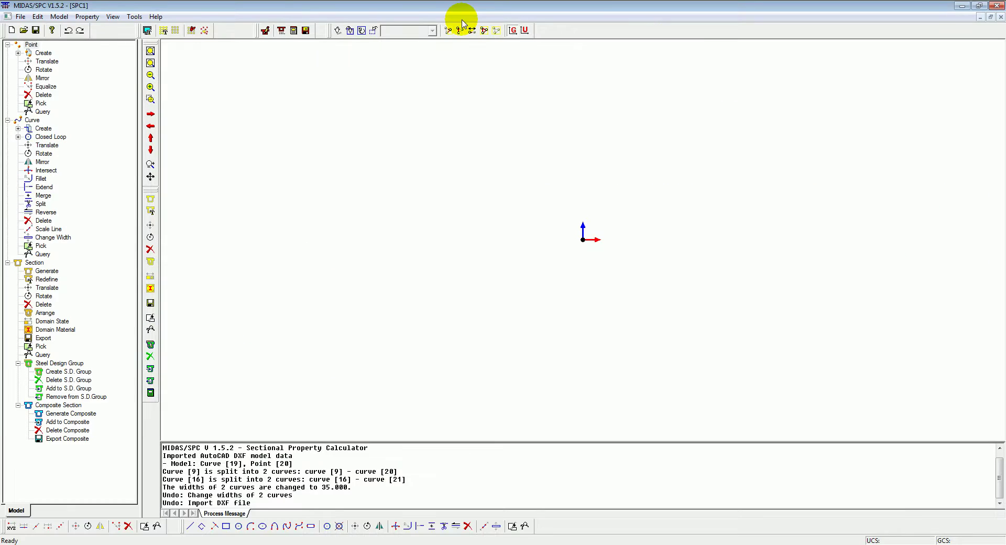
left_click(22, 17)
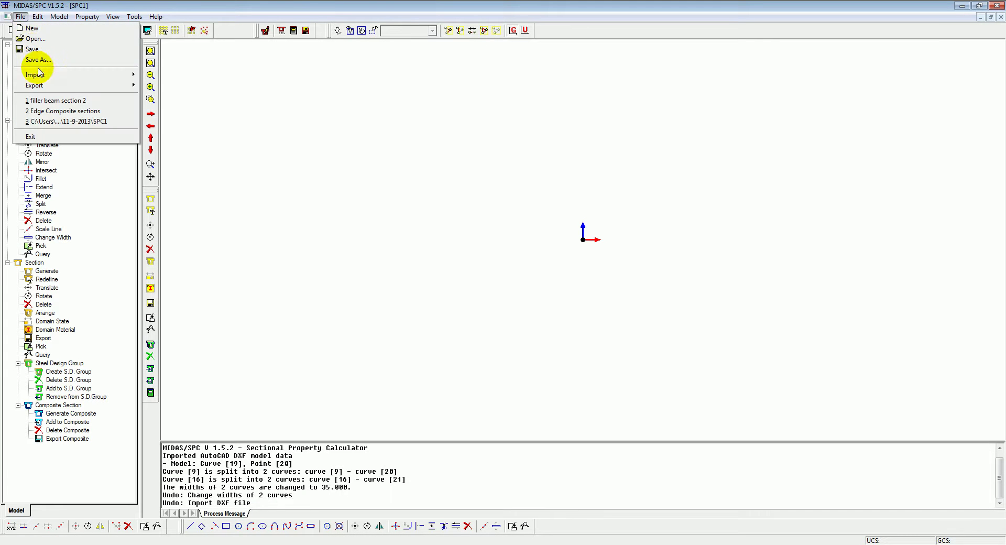
mouse_move(57, 75)
left_click(173, 90)
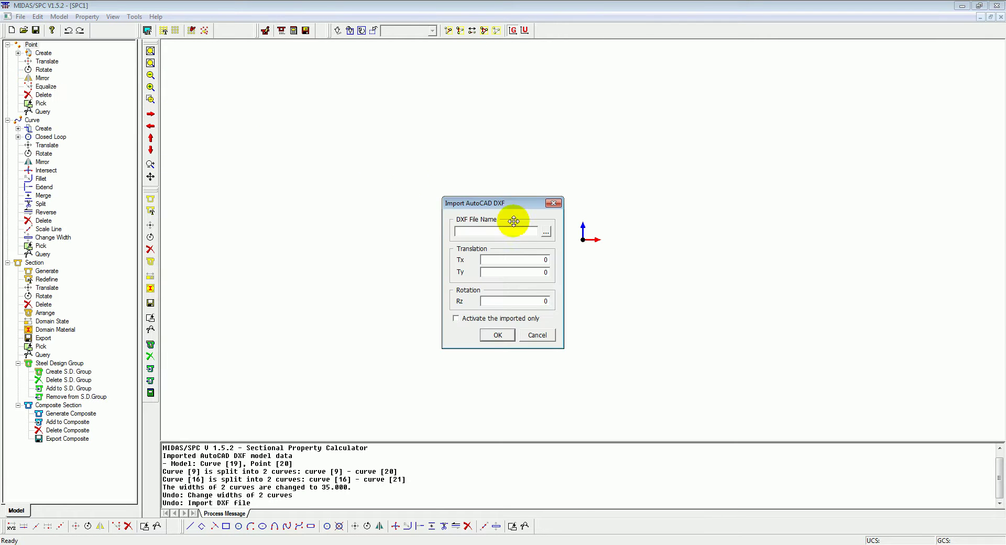
left_click(546, 231)
double_click(427, 260)
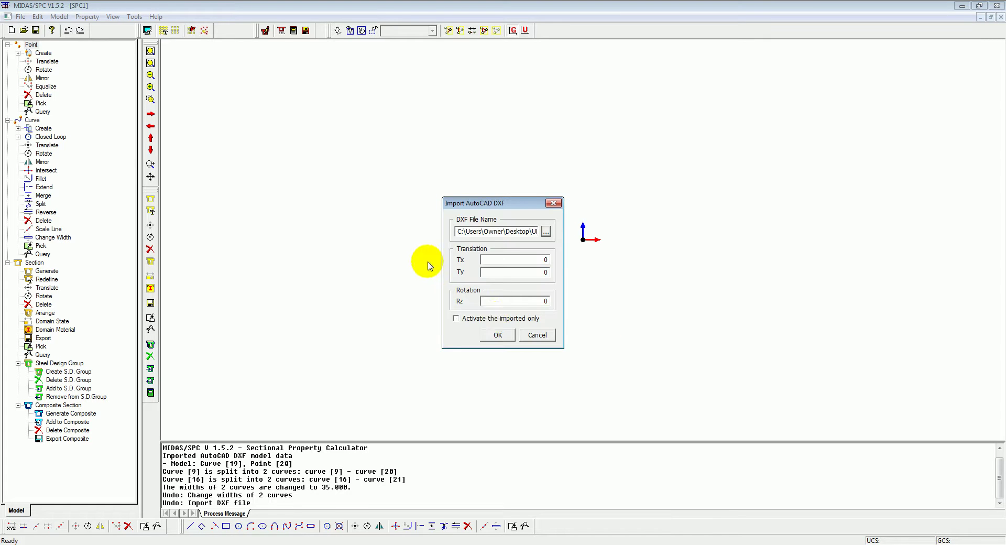
left_click(495, 335)
left_click(547, 300)
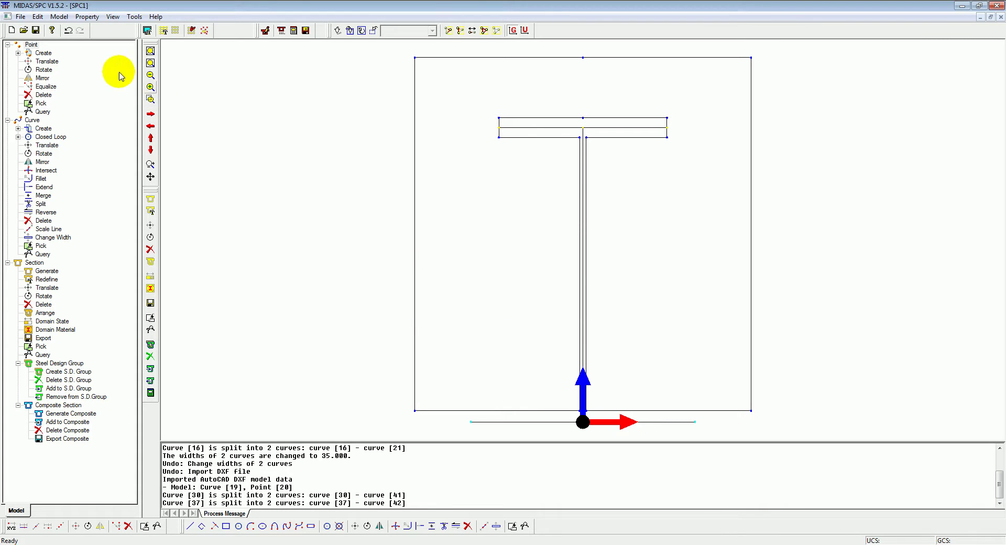
Change the width of the two upper flange centreline curves to 35.
left_click(59, 16)
mouse_move(70, 41)
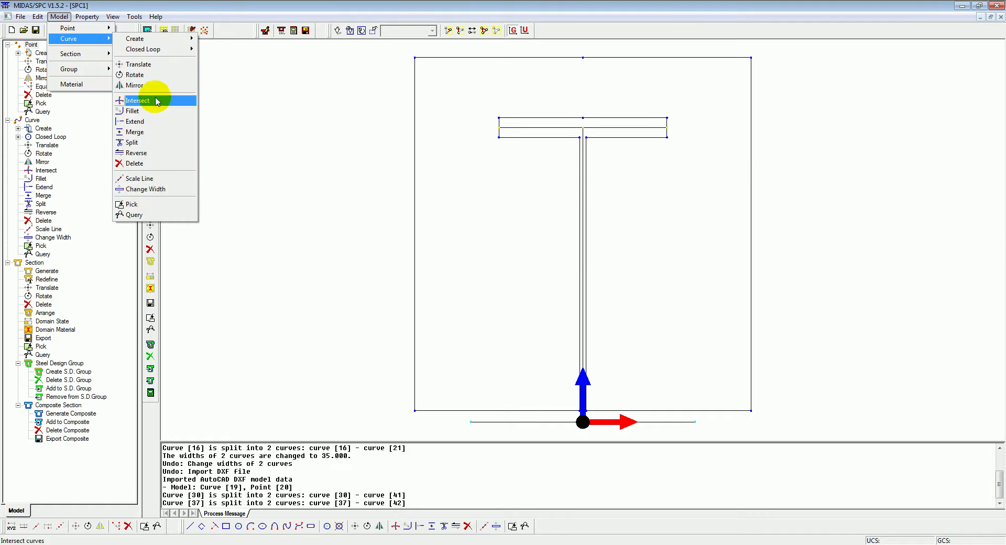
left_click(156, 189)
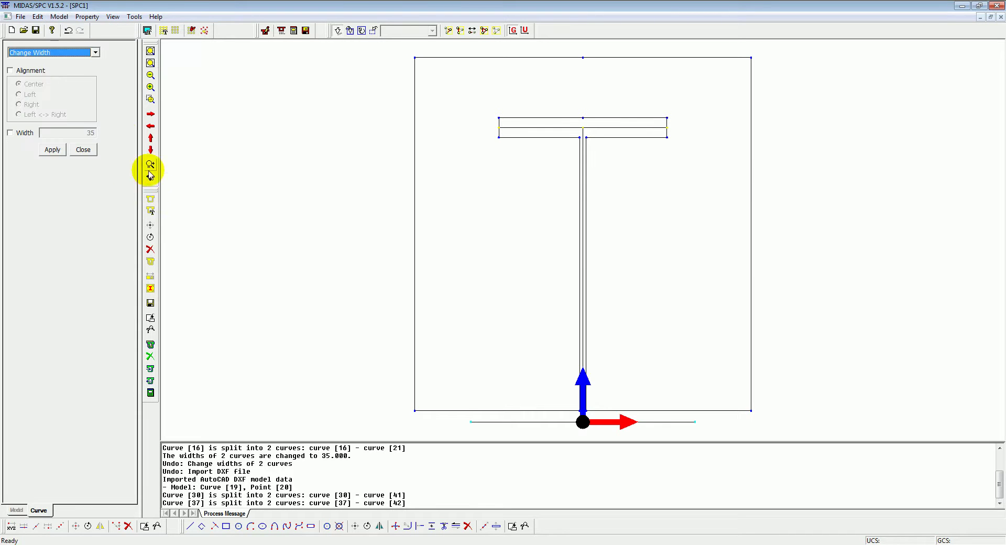
left_click(20, 135)
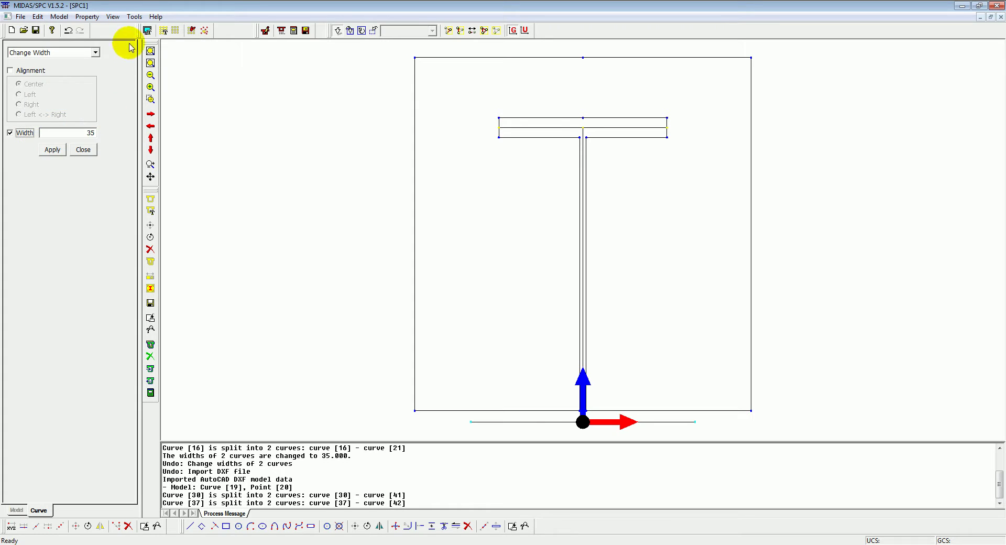
left_click(549, 127)
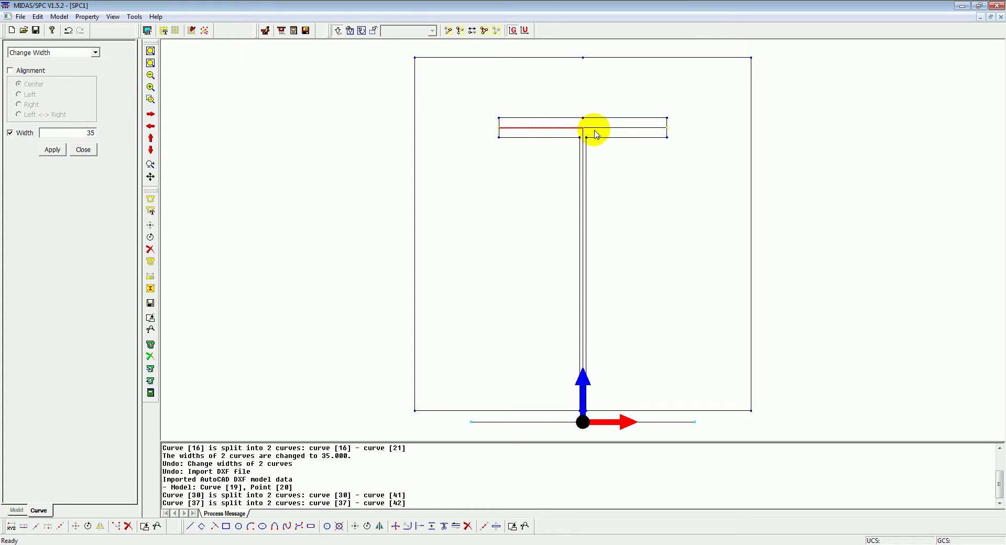
left_click(601, 133)
left_click(53, 149)
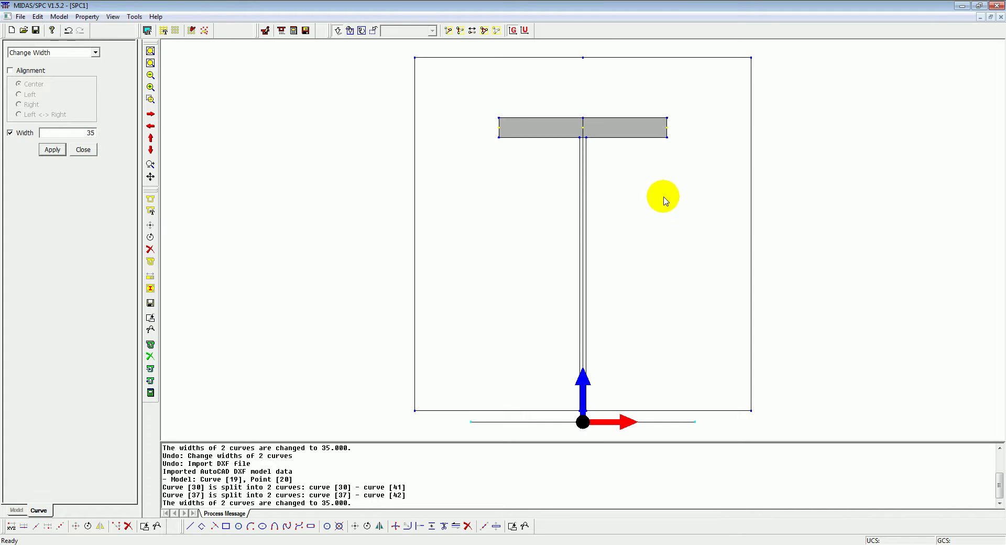
Change the width of the web centreline curve to 12.
scroll(663, 196, "up", 2)
left_click_drag(74, 133, 116, 132)
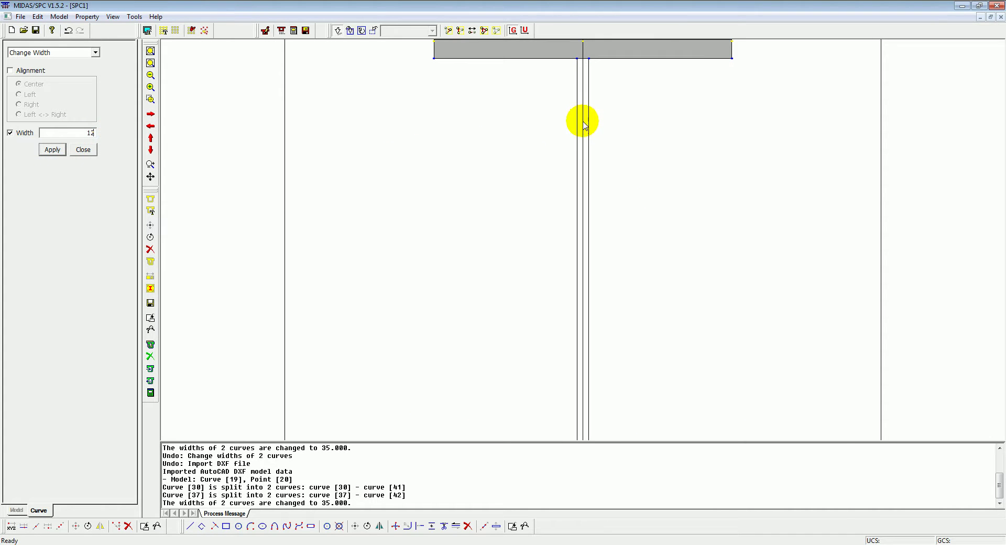
left_click(52, 149)
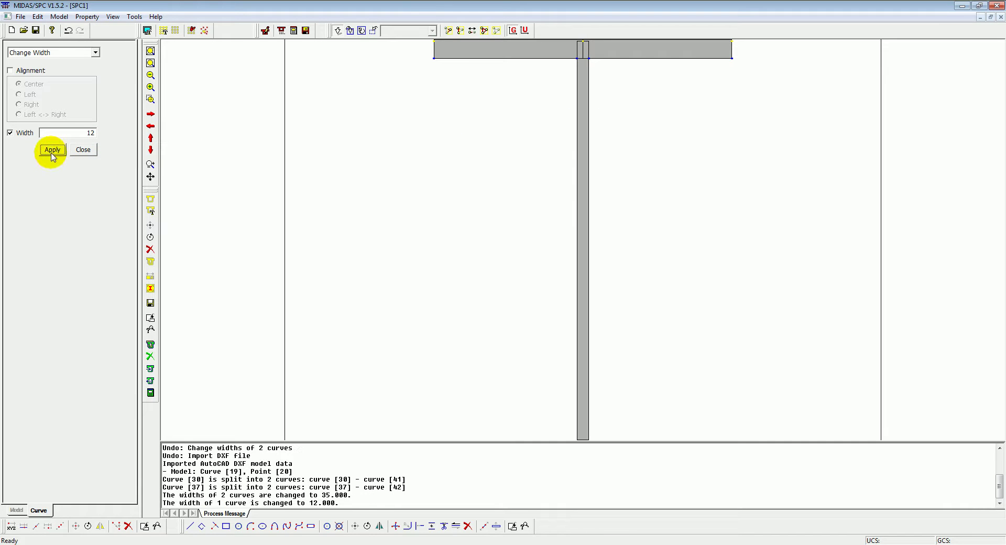
Change the width of the two lower flange centreline curves to 40.
scroll(391, 195, "down", 2)
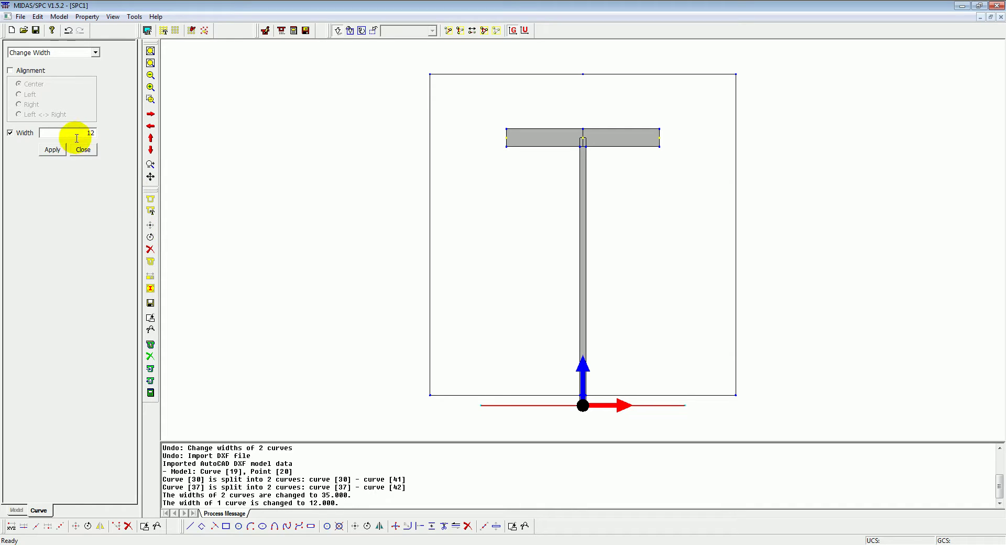
left_click_drag(73, 134, 107, 141)
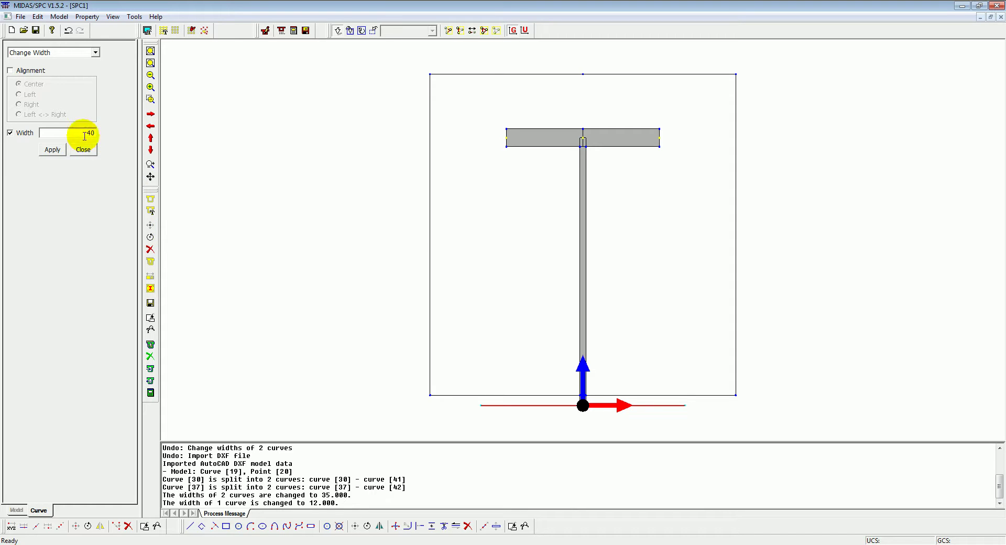
left_click(52, 151)
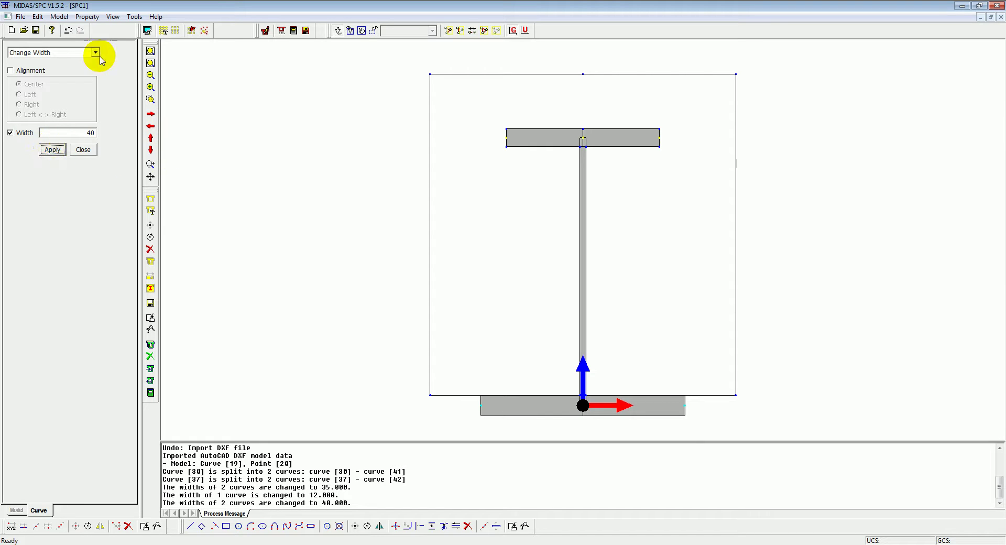
Generate a composite section named filler beam with 2 parts and Steel as the base material.
left_click(59, 16)
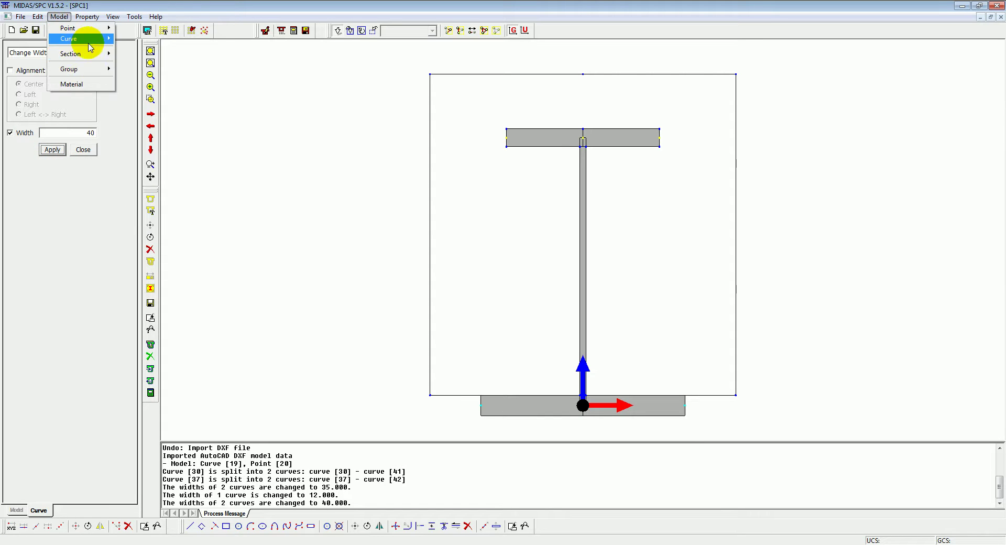
mouse_move(70, 53)
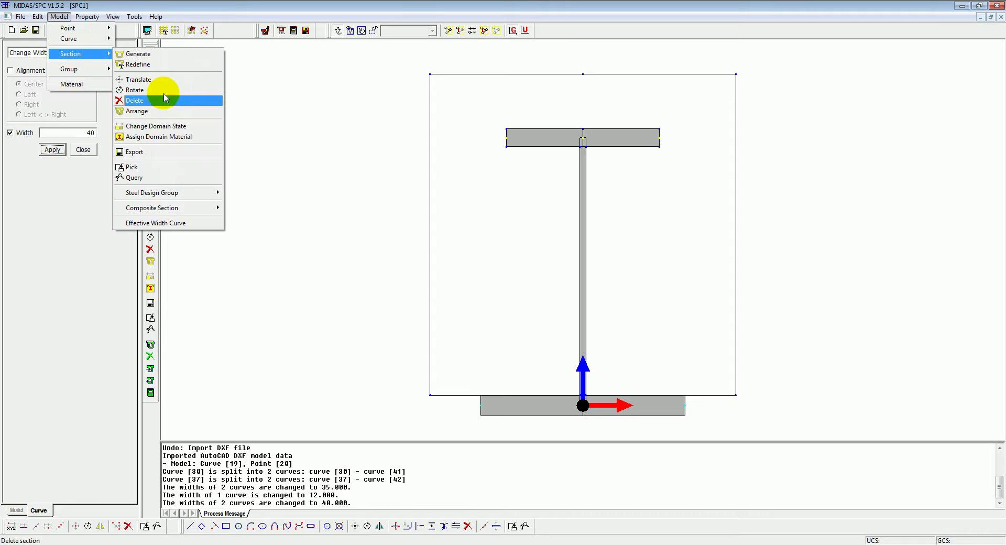
mouse_move(161, 210)
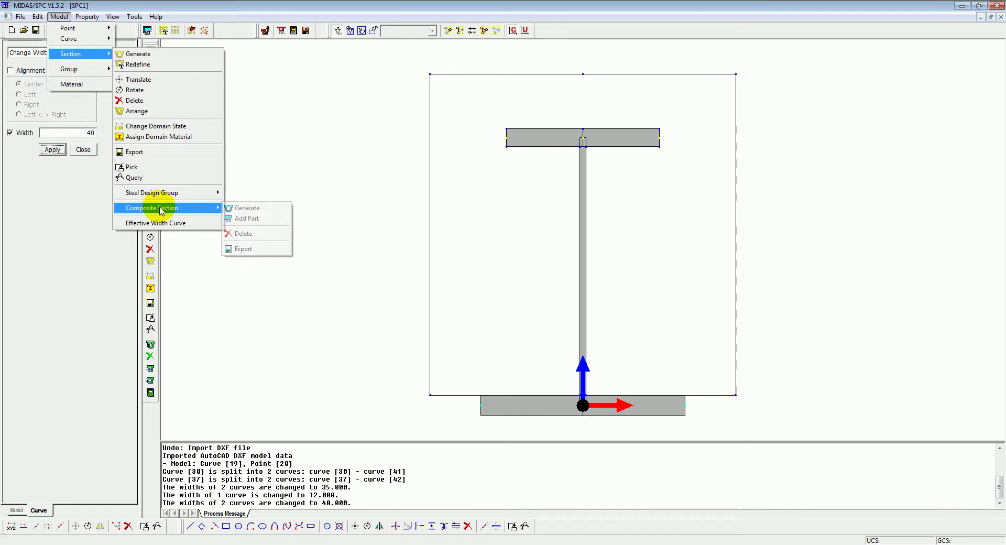
left_click(242, 209)
left_click(67, 71)
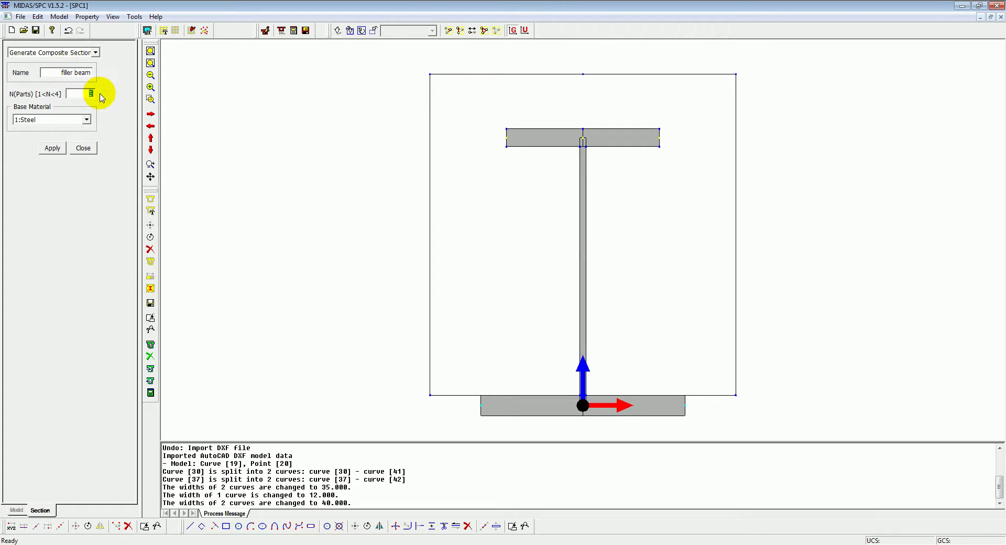
type("2")
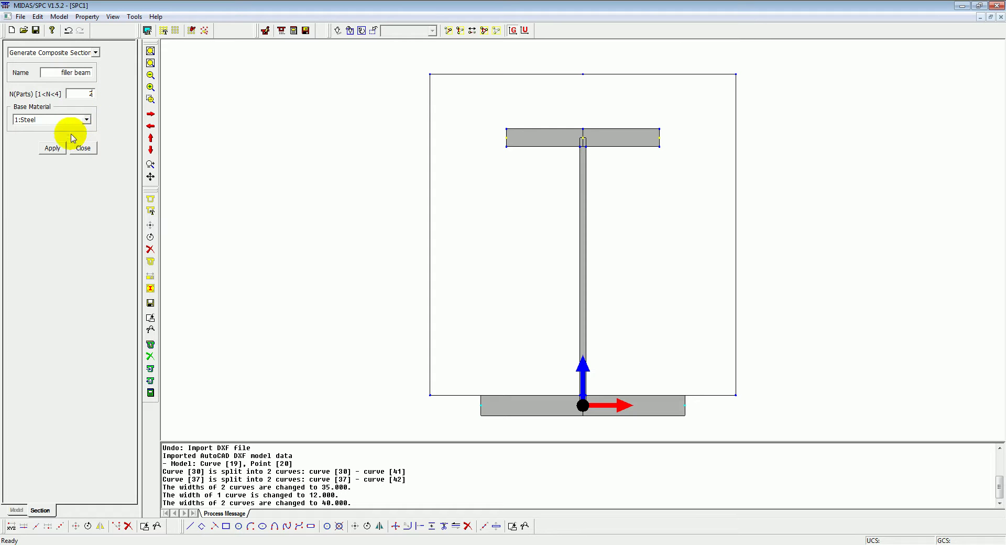
left_click(52, 148)
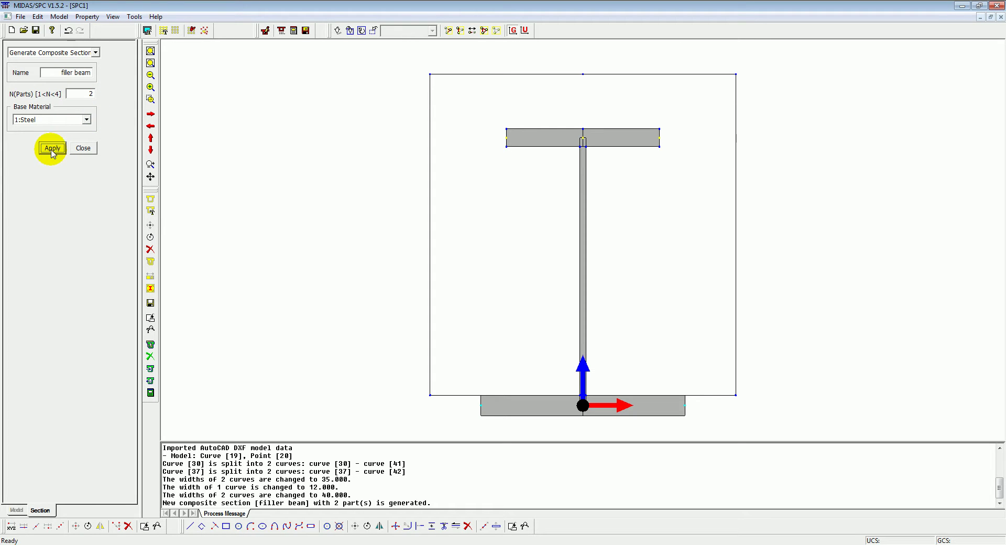
left_click(82, 148)
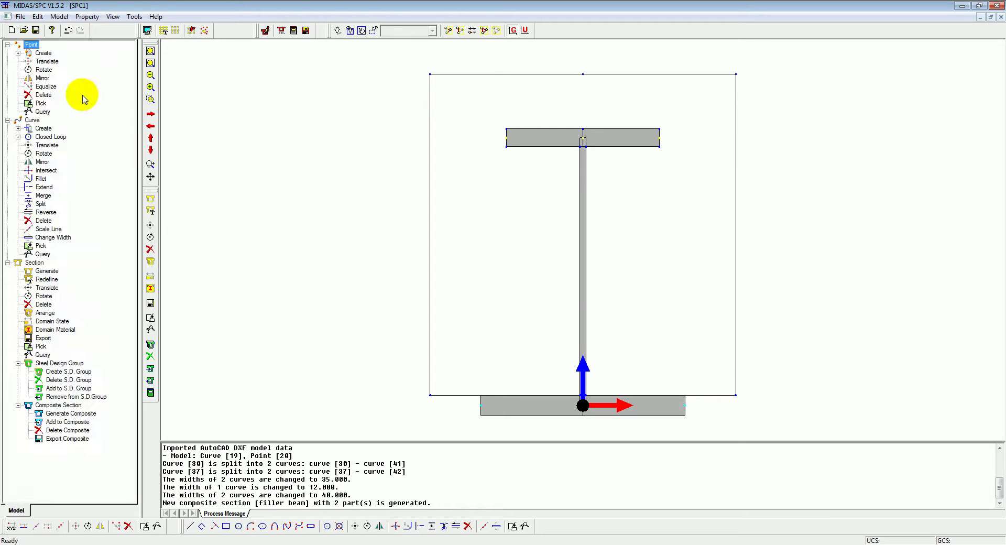
Add the flange and web curves to the filler beam composite section as line part 1, named steel, with material Steel.
left_click(59, 17)
mouse_move(70, 53)
mouse_move(157, 207)
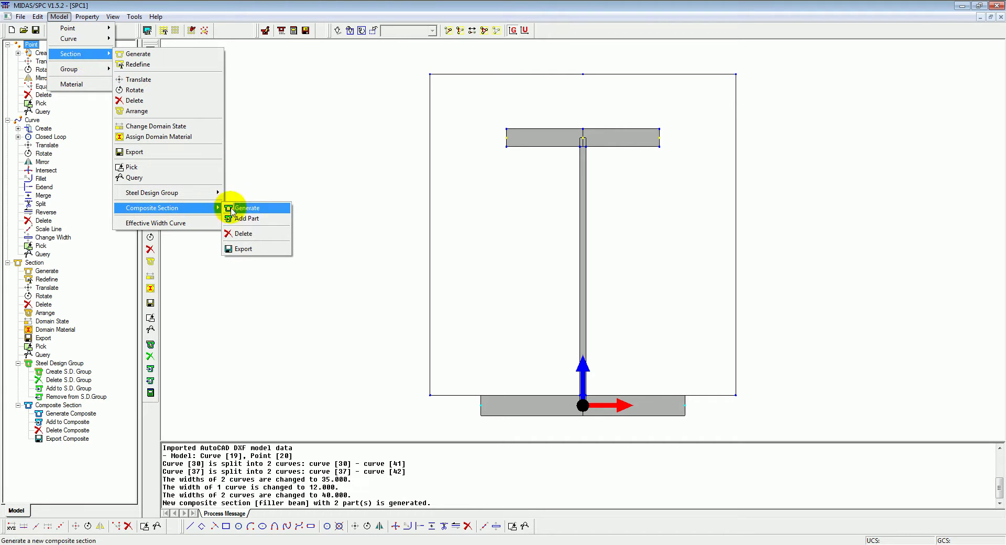
left_click(255, 219)
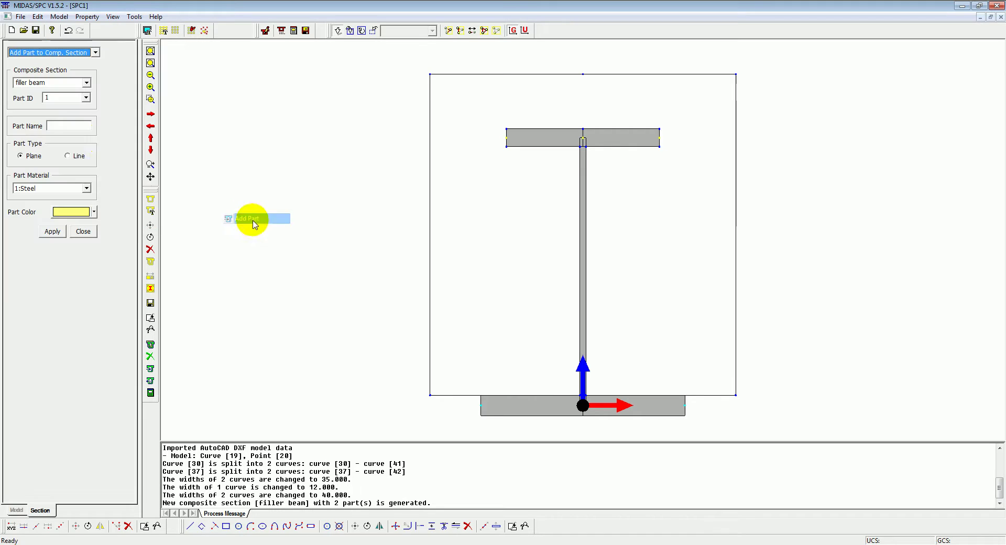
left_click(67, 127)
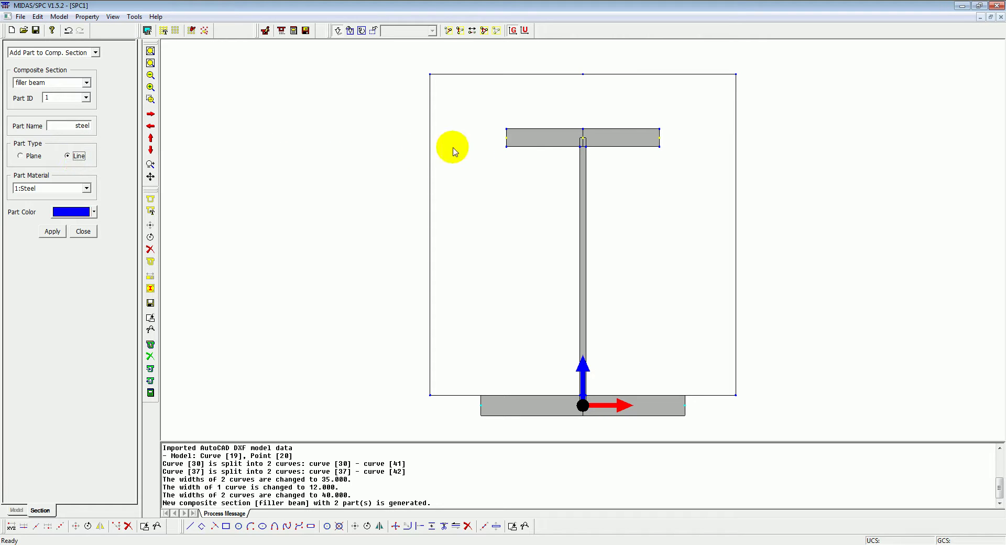
left_click(539, 138)
left_click(608, 139)
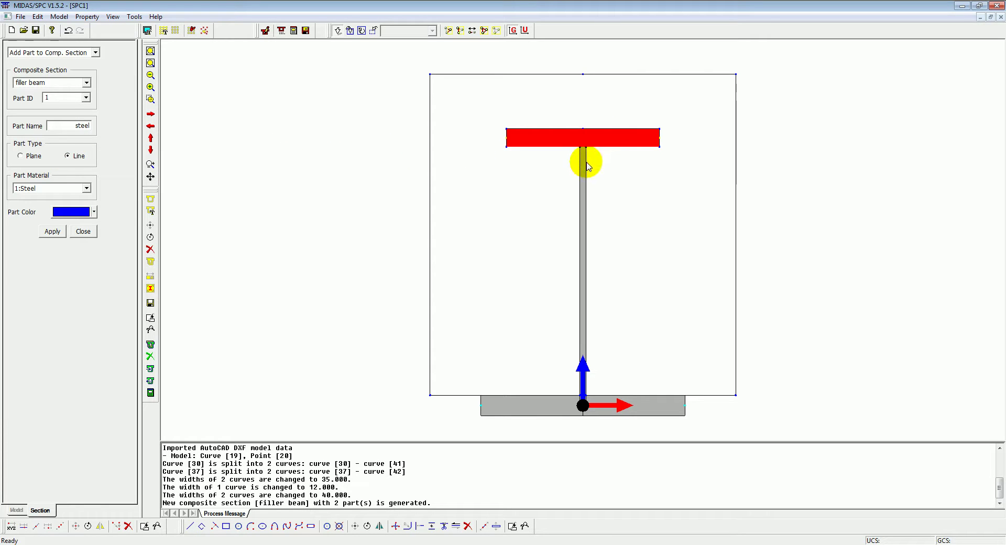
left_click(584, 166)
left_click(551, 406)
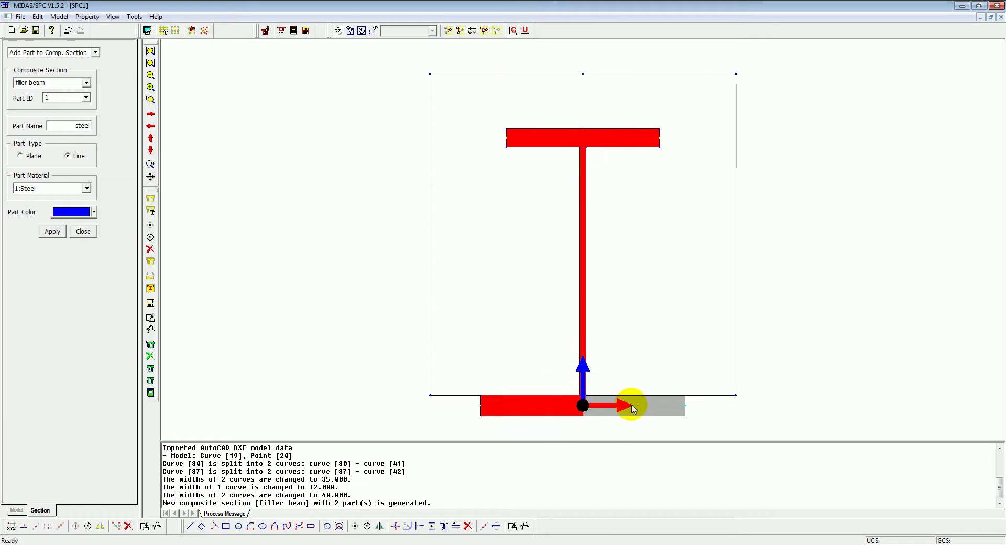
left_click(642, 409)
left_click(55, 231)
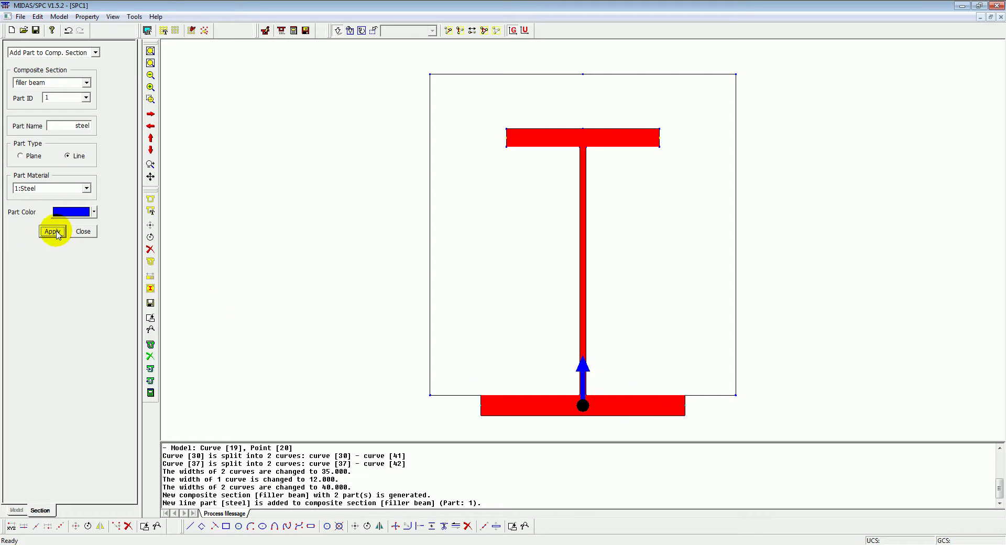
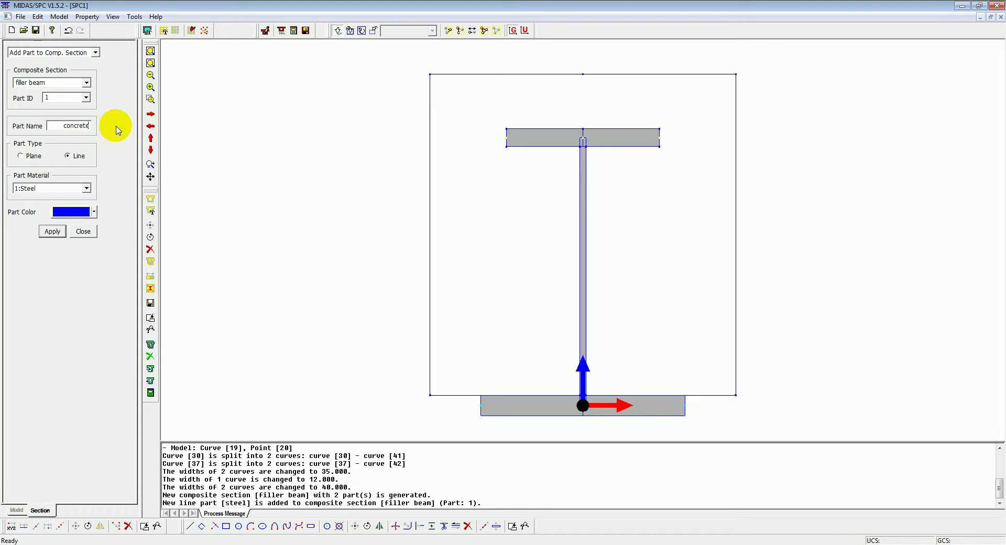
Define part ID 2 of the filler beam composite section with the name concrete and the material Concrete.
left_click(85, 99)
left_click(65, 111)
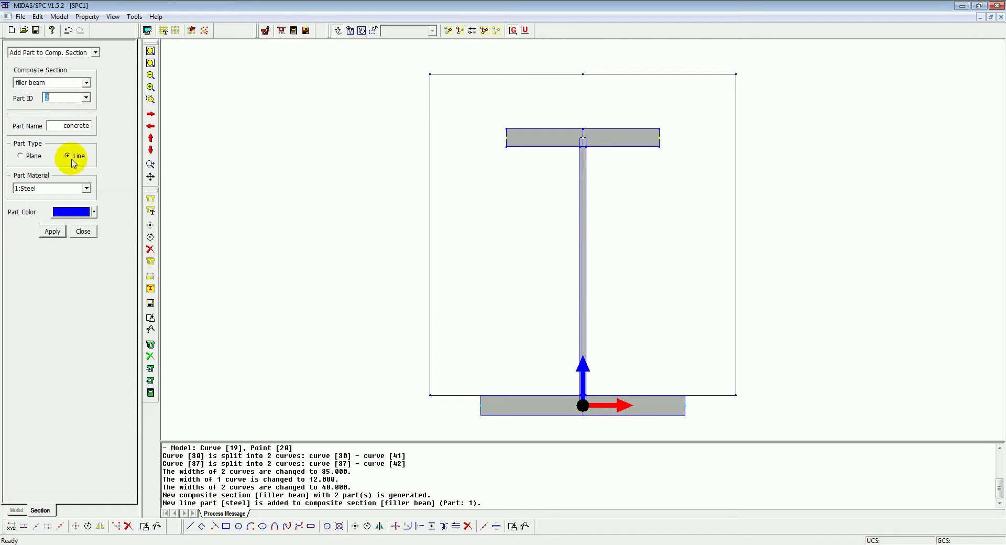
left_click(82, 188)
left_click(50, 205)
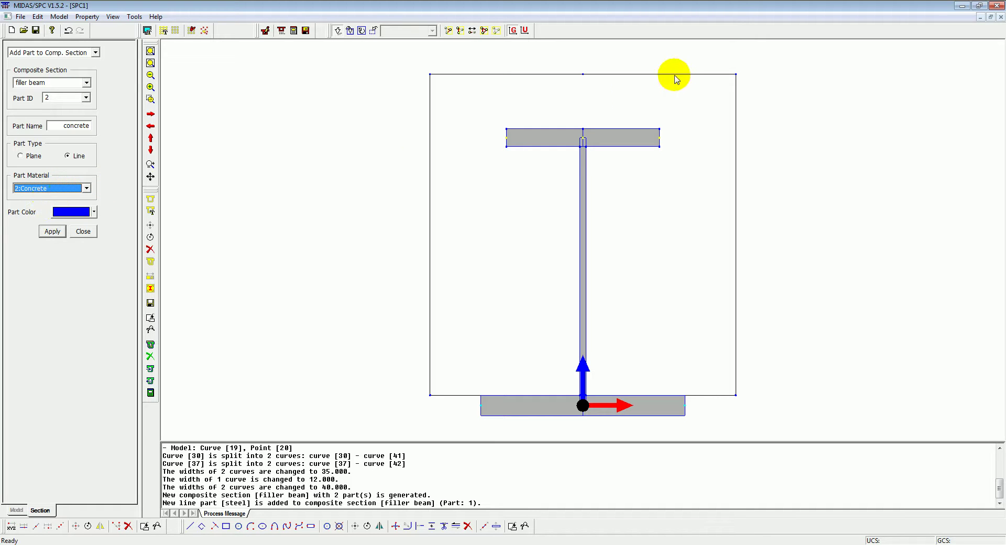
Select the concrete part's boundary curves: the outer rectangle's edges, both web faces and the upper flange outline.
left_click_drag(674, 60, 784, 121)
left_click_drag(465, 60, 393, 118)
left_click_drag(751, 355, 710, 405)
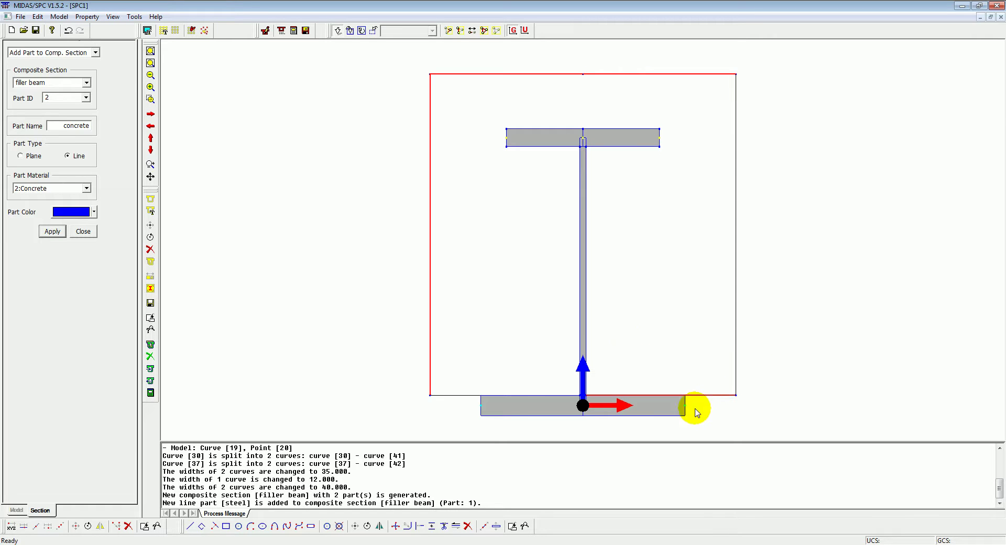
left_click_drag(464, 386, 404, 422)
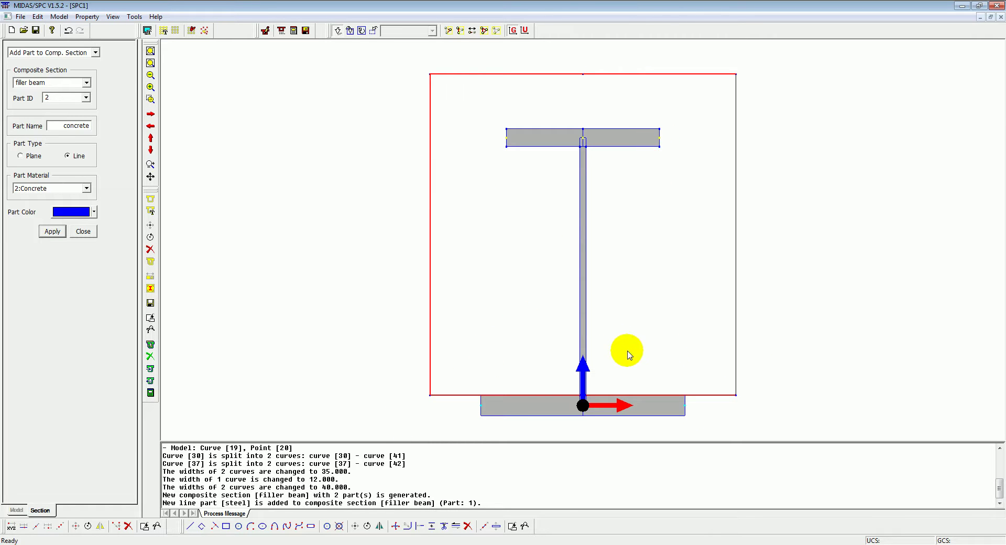
left_click(586, 315)
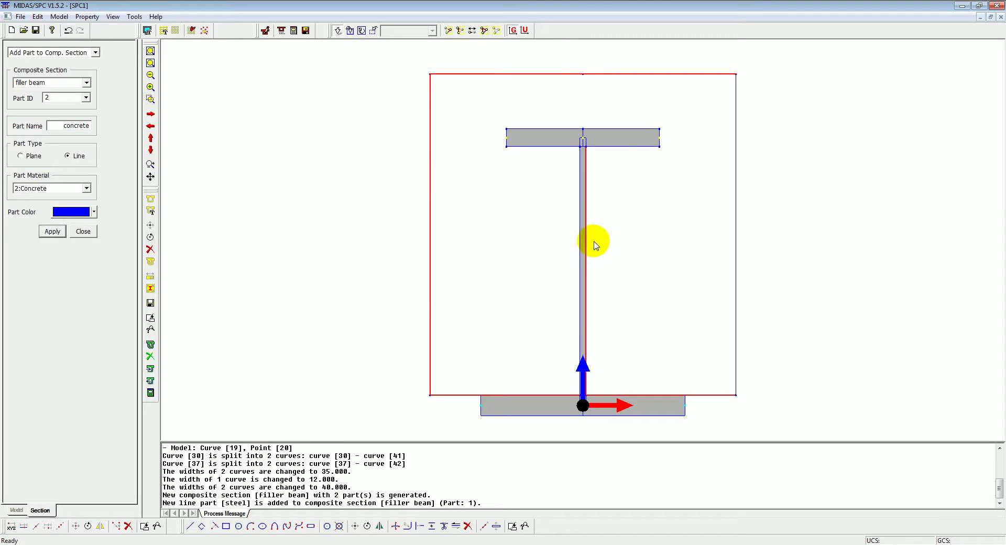
left_click(615, 147)
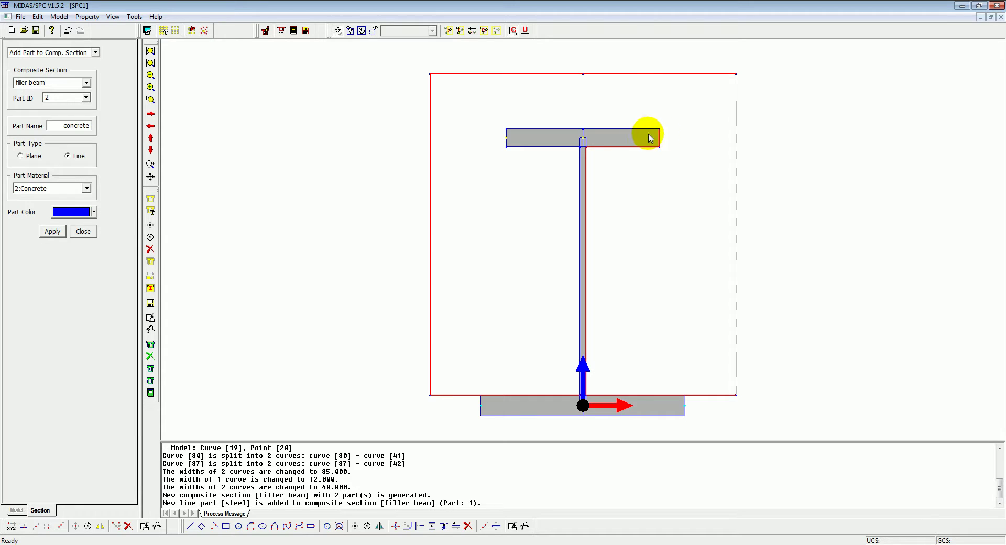
left_click(637, 131)
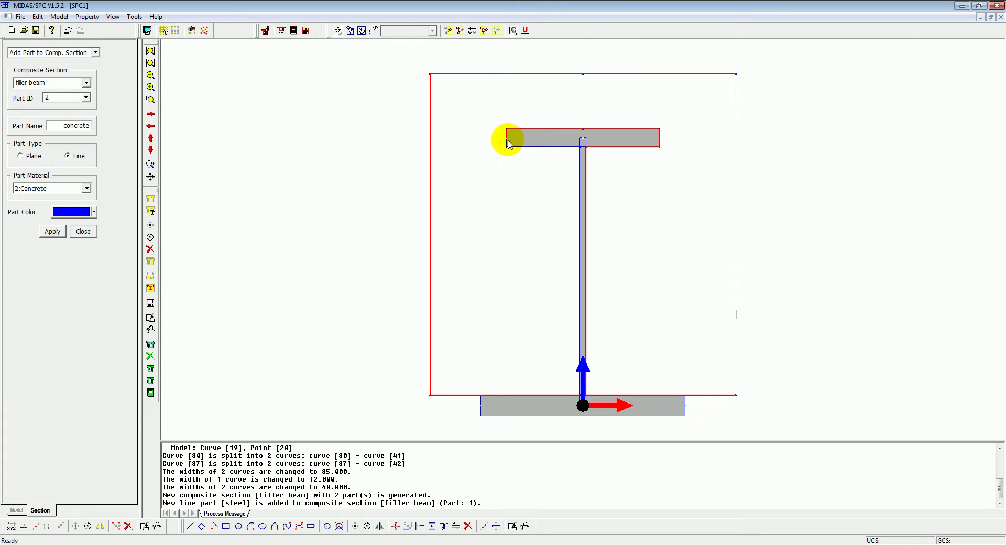
left_click(526, 147)
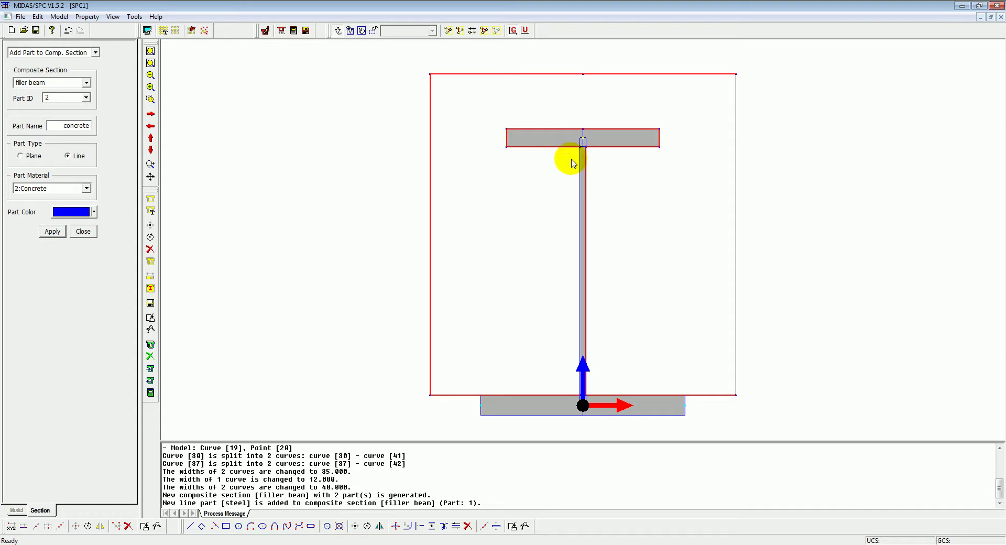
left_click(579, 157)
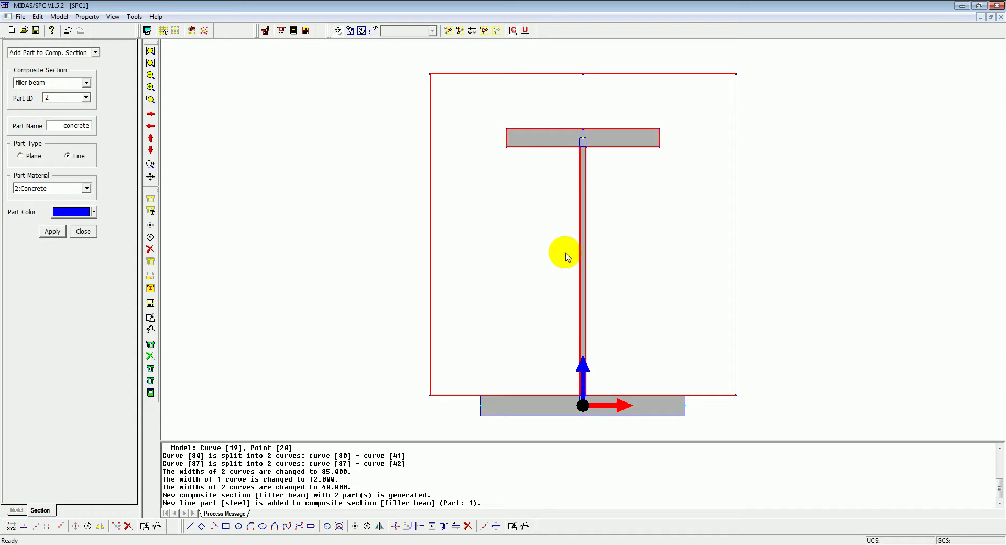
left_click(735, 279)
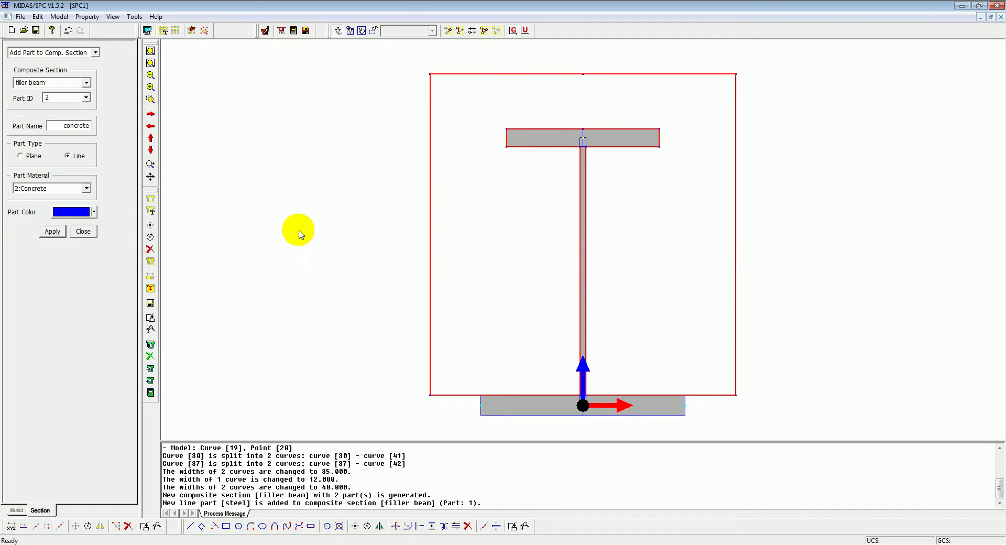
Set the concrete part's type to Plane and add it to the filler beam composite section.
left_click(34, 156)
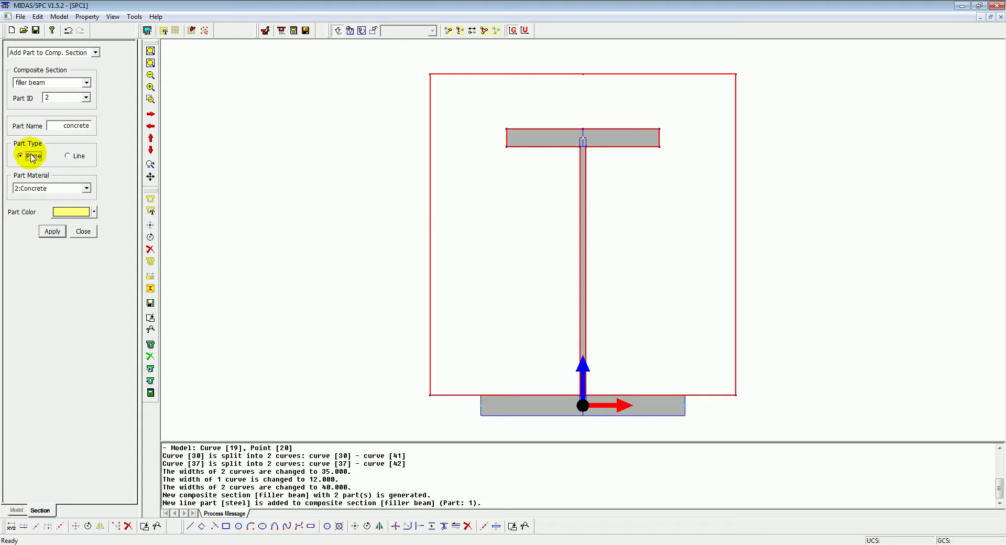
left_click(51, 231)
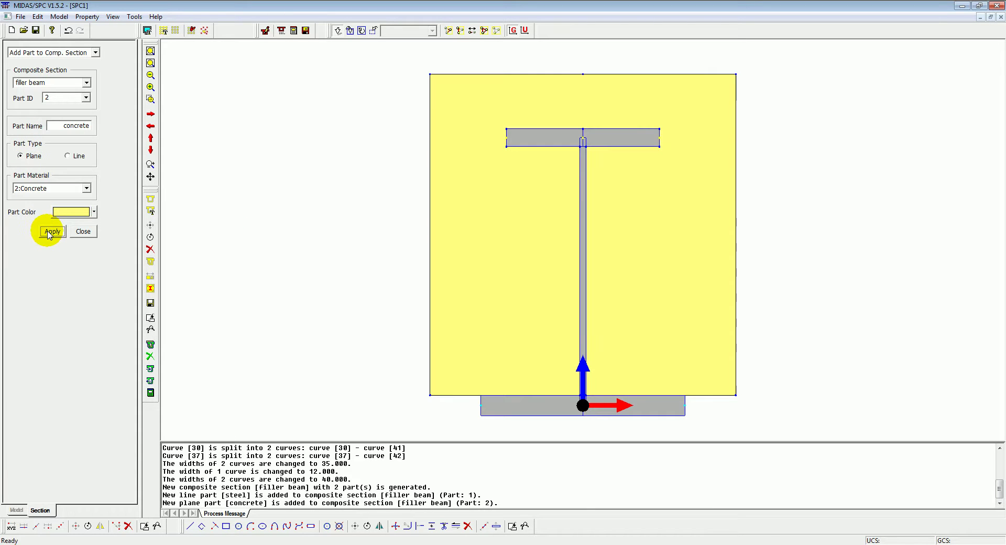
left_click(84, 231)
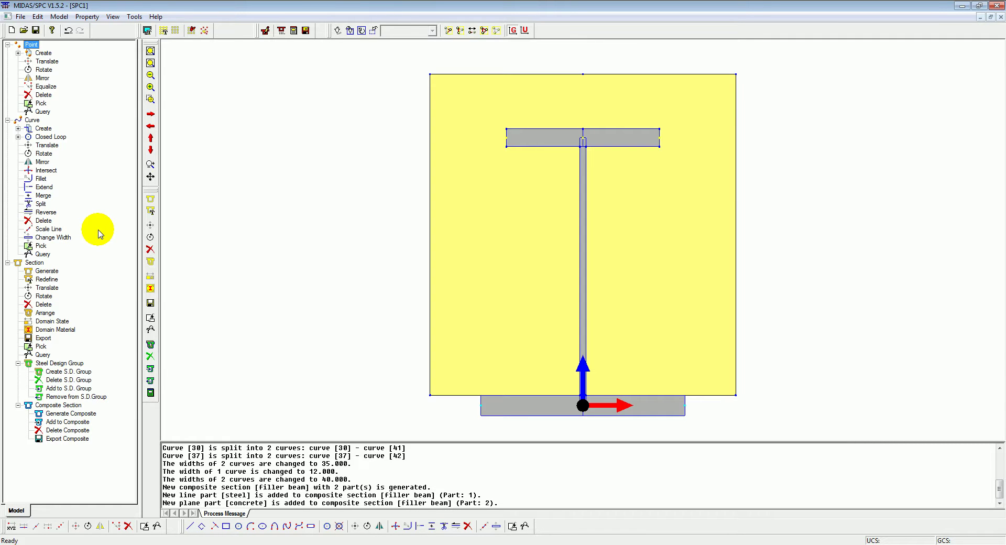
Calculate the filler beam's composite properties and review them in the property table for steel, concrete and steel + concrete.
left_click(95, 18)
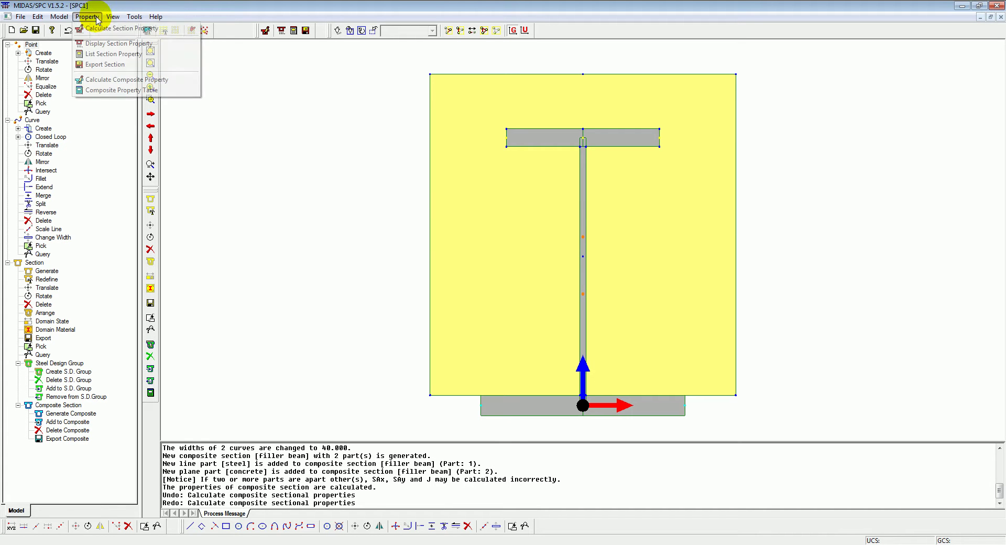
left_click(108, 90)
left_click_drag(398, 164, 182, 93)
left_click(377, 109)
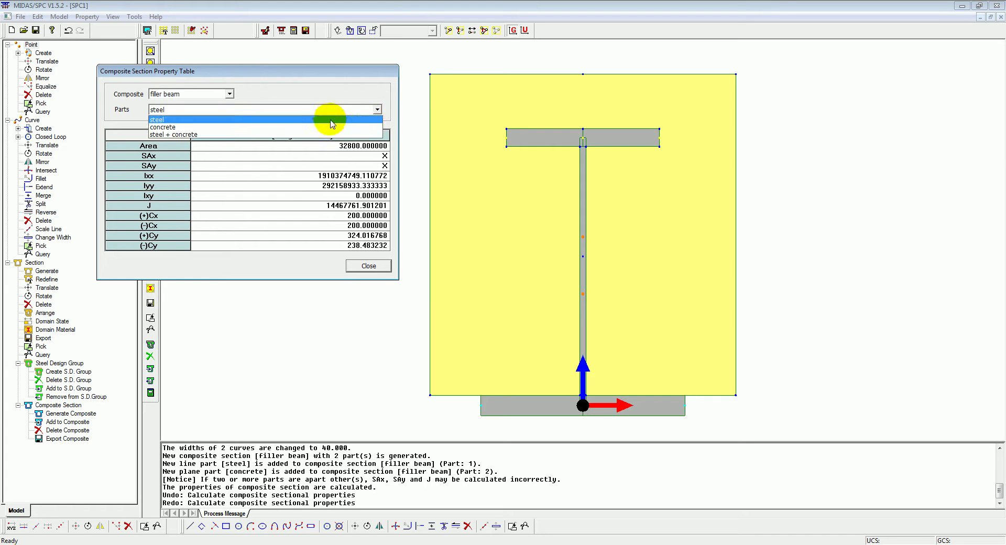
left_click(325, 127)
left_click(315, 110)
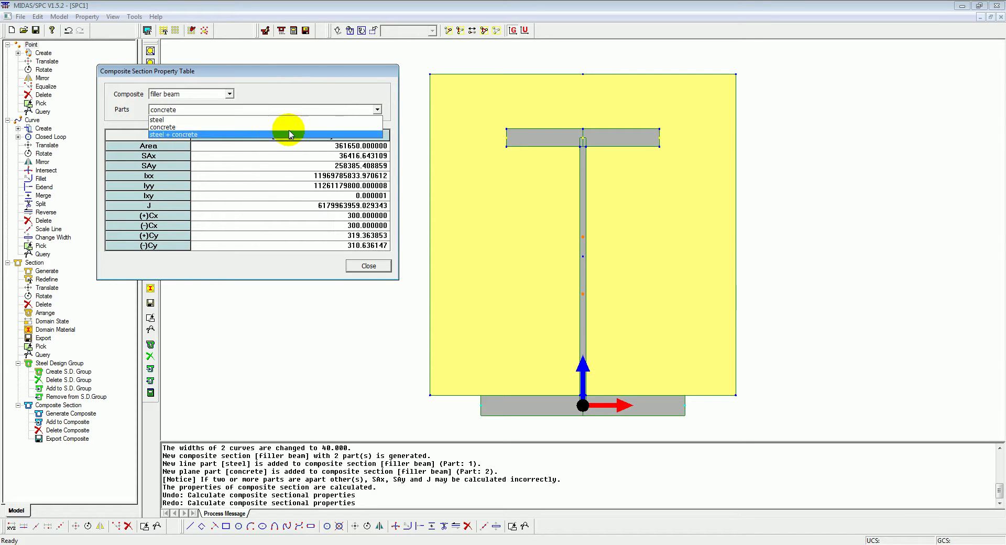
left_click(280, 134)
left_click(367, 266)
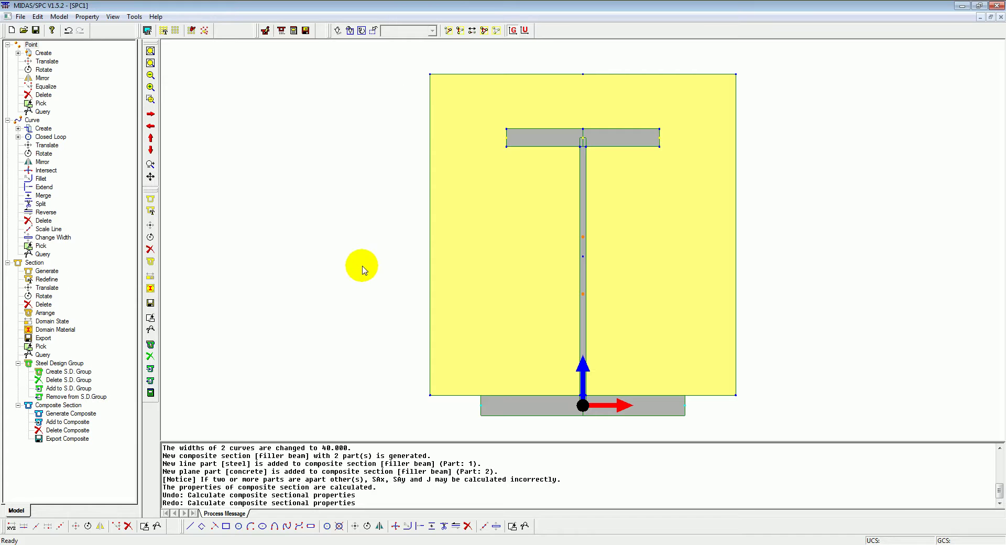
Switch to Civil 2013 and start a new composite section of type Composite-General.
mouse_move(274, 544)
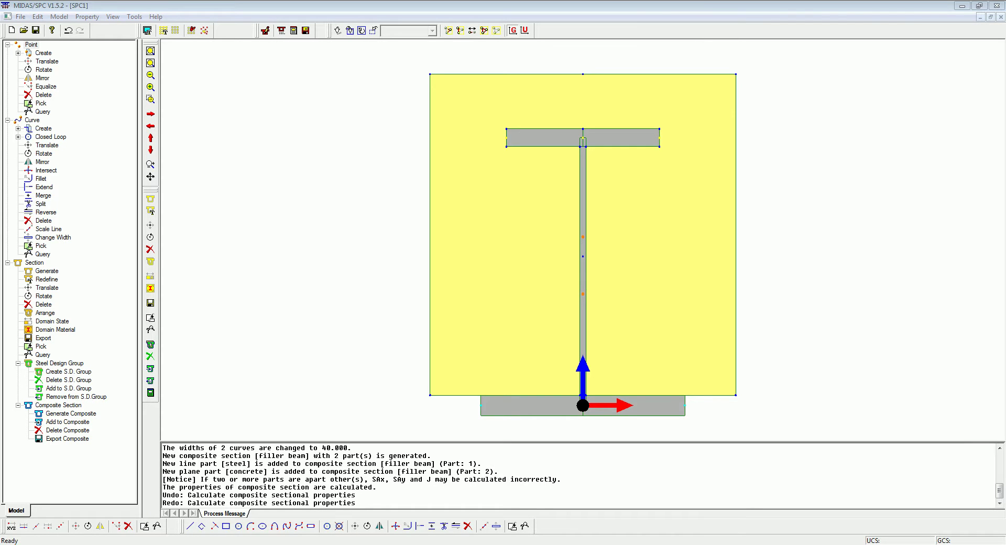
key("alt+Tab")
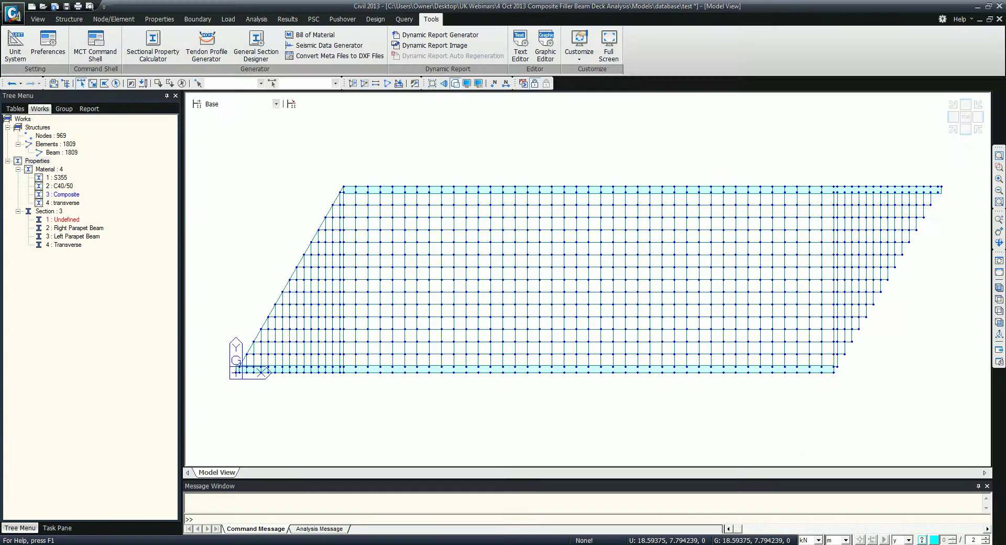
left_click(162, 20)
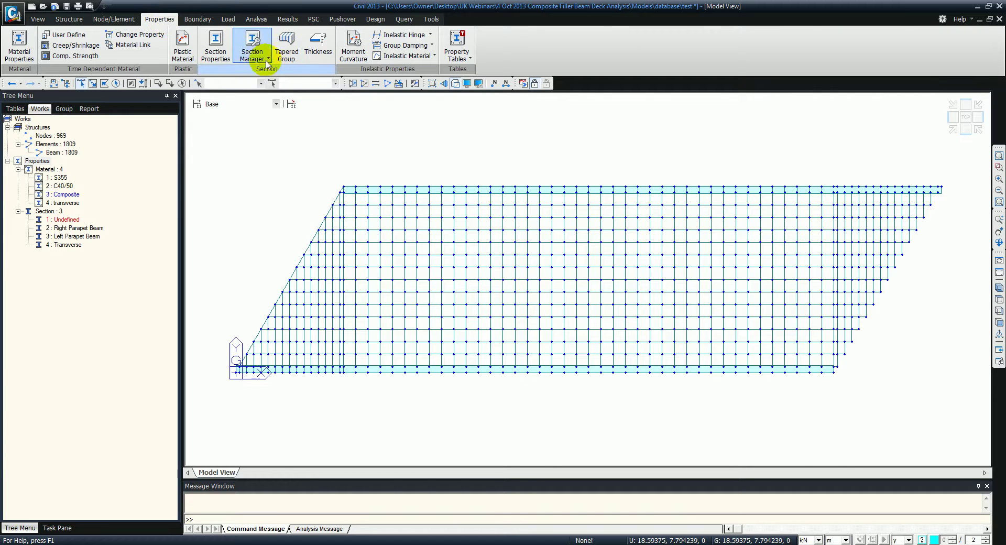
left_click(217, 52)
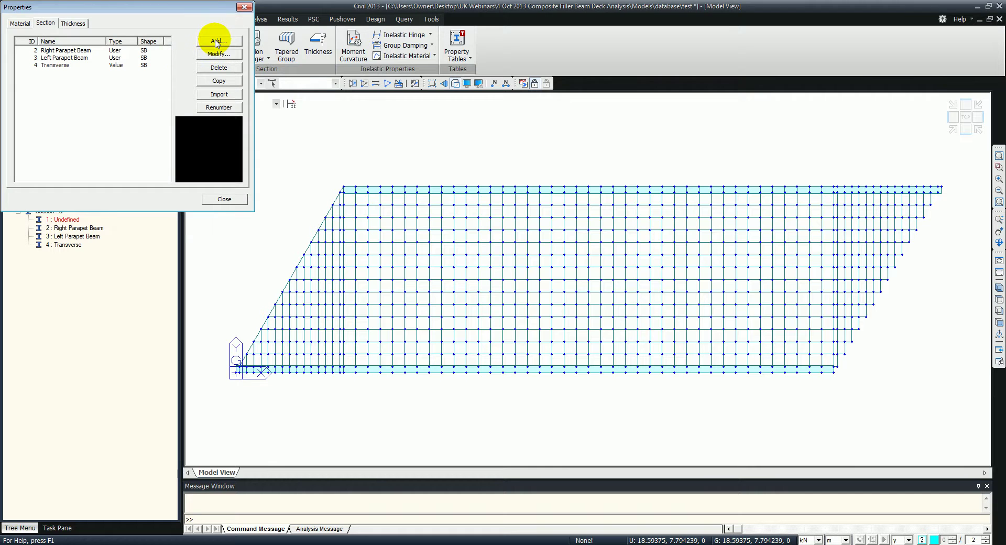
left_click(217, 42)
left_click(176, 221)
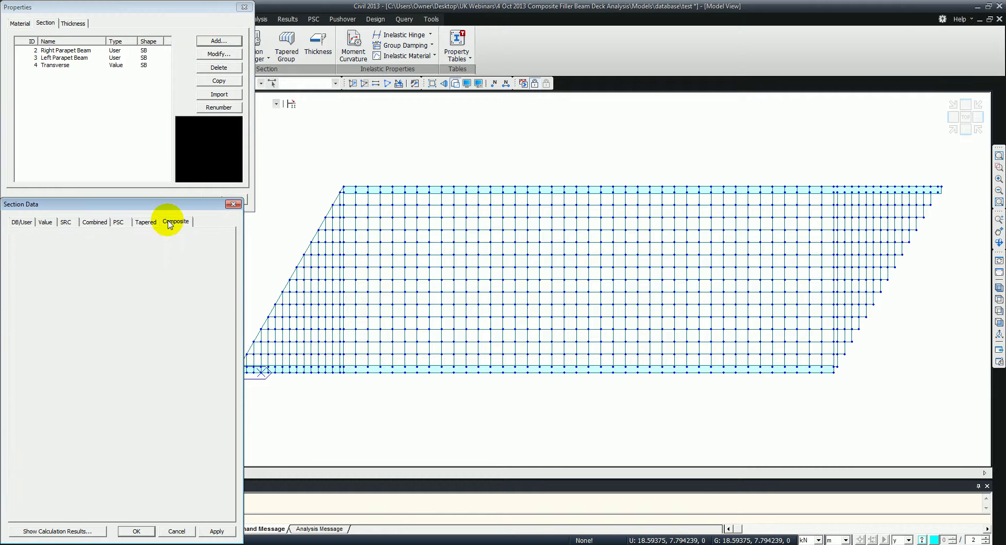
left_click_drag(179, 204, 427, 47)
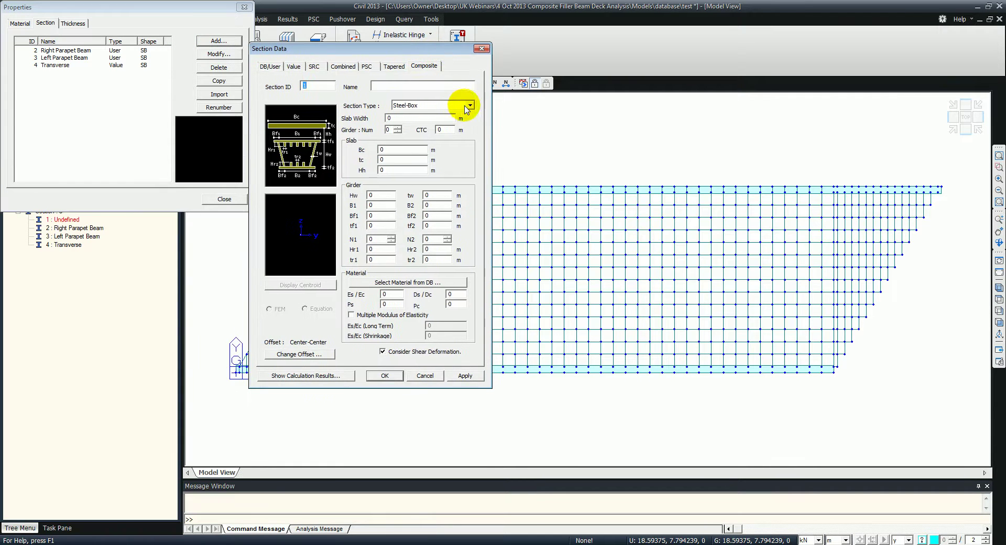
left_click(450, 106)
left_click(414, 148)
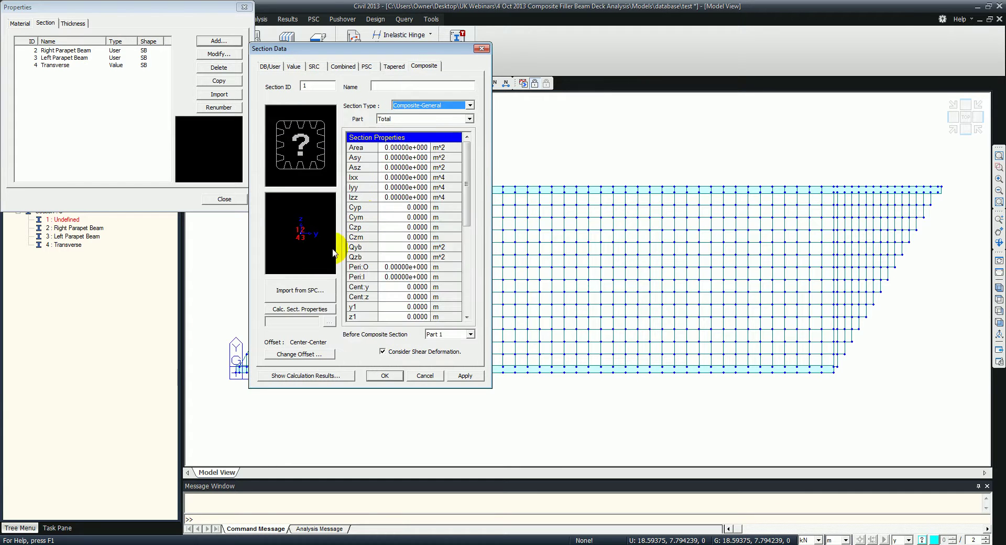
Import the concrete section from filler beam.sec in the Models folder into the new composite section.
left_click(308, 289)
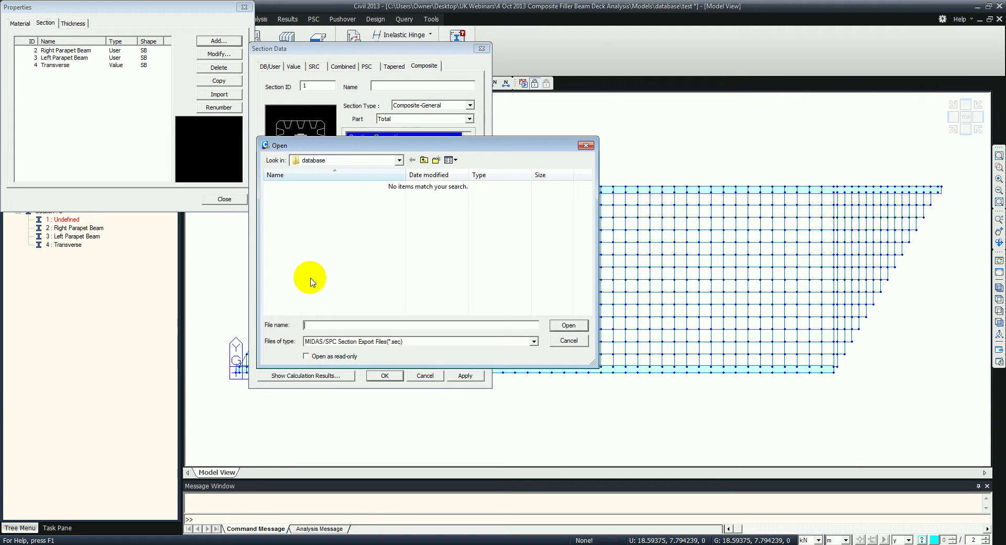
left_click(425, 161)
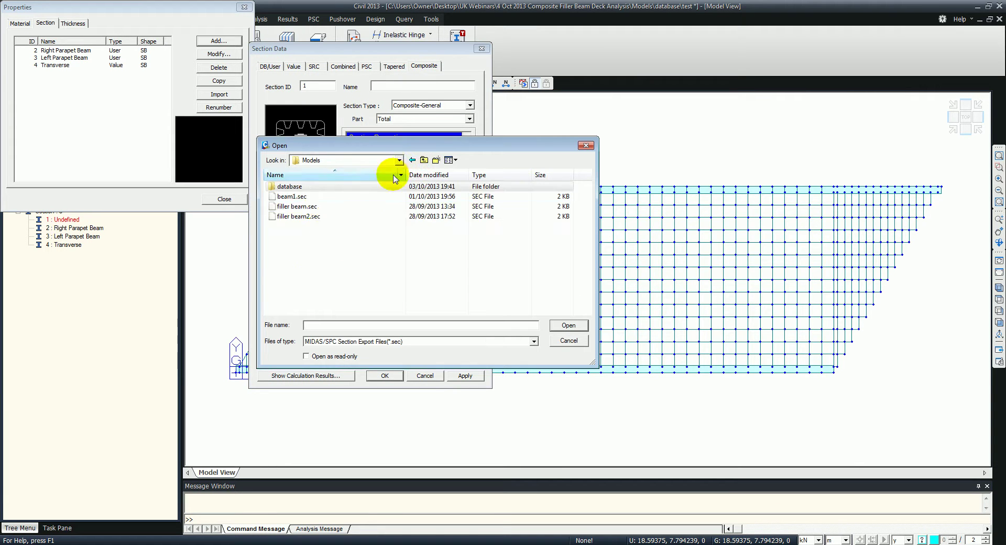
double_click(311, 208)
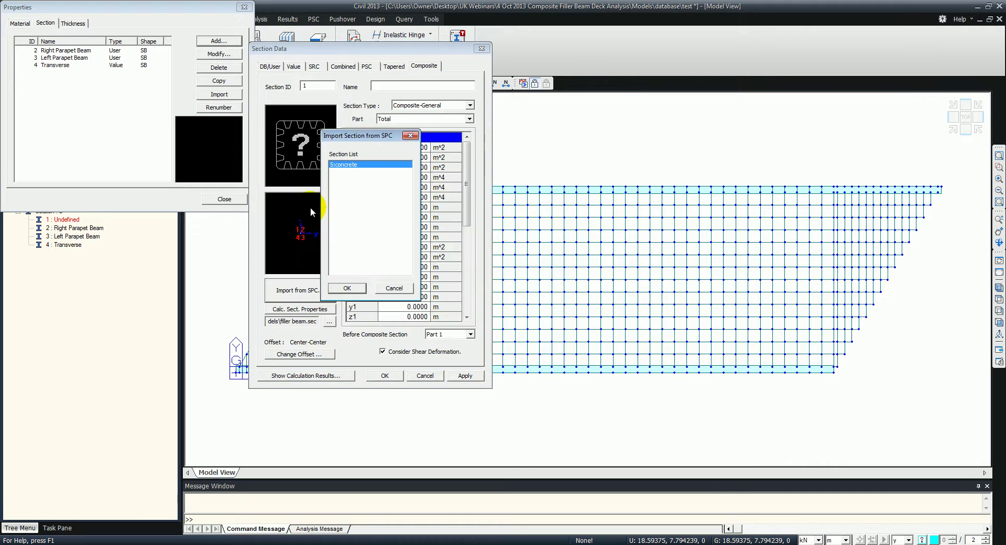
left_click(348, 289)
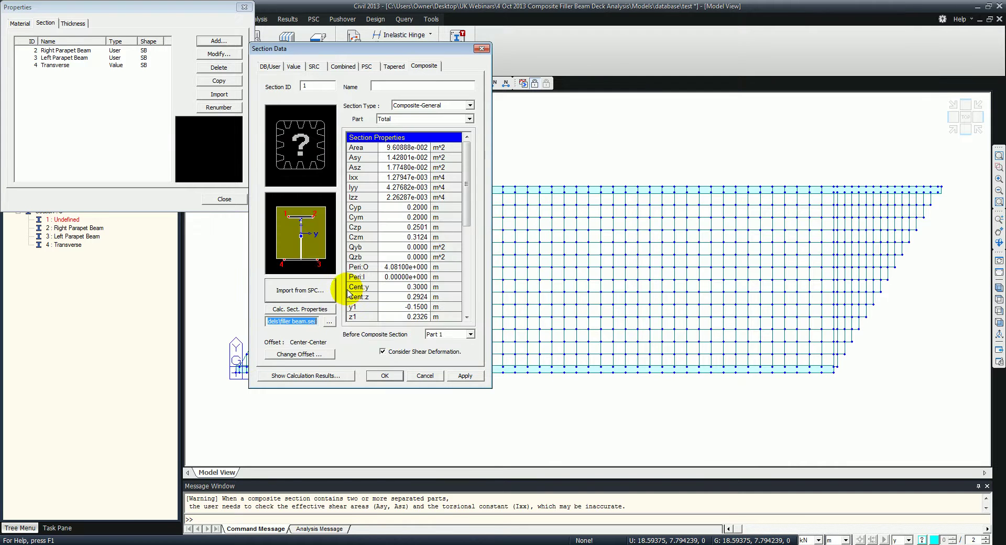
Set the composite section's offset to Center-Bottom, name it filler beam and add it to the model as section 1.
left_click(301, 354)
left_click(324, 193)
left_click(292, 250)
left_click(422, 248)
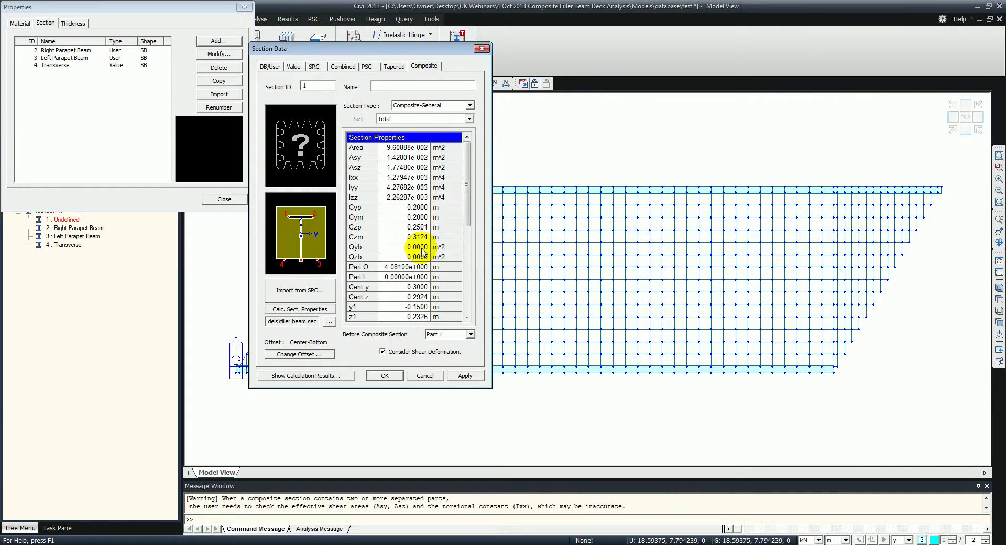
left_click(387, 86)
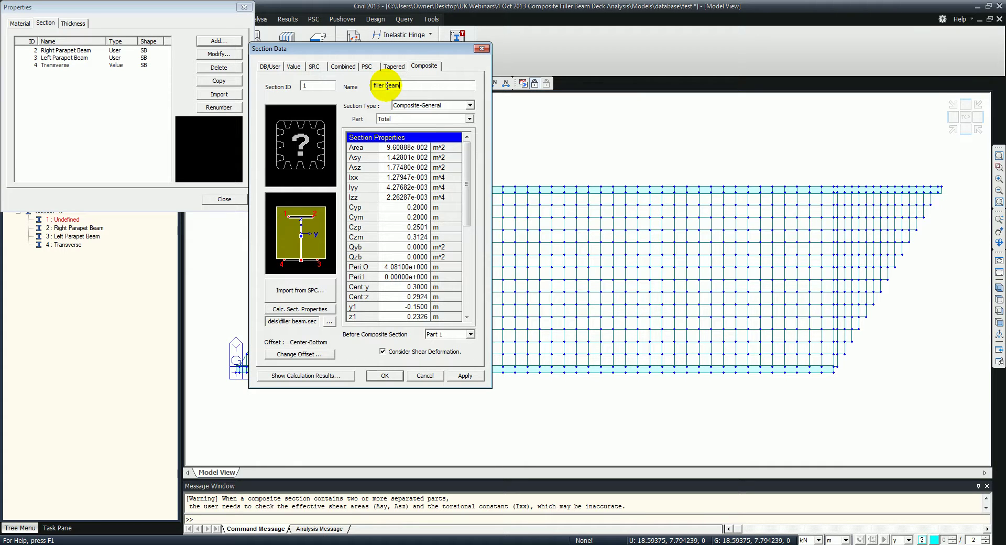
left_click(387, 373)
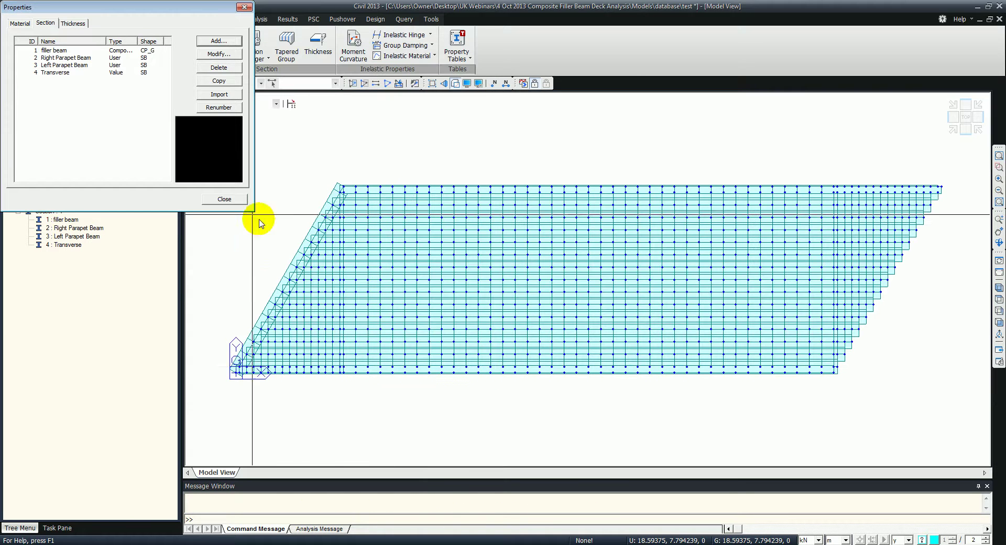
left_click(224, 199)
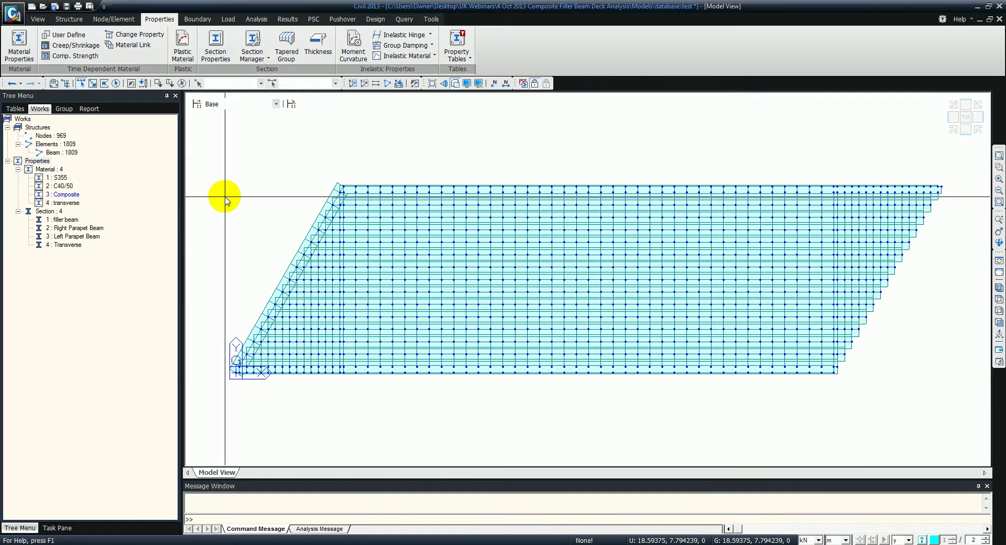
Assign the Composite material to the elements that use the filler beam section.
left_click(64, 220)
left_click_drag(63, 194, 478, 184)
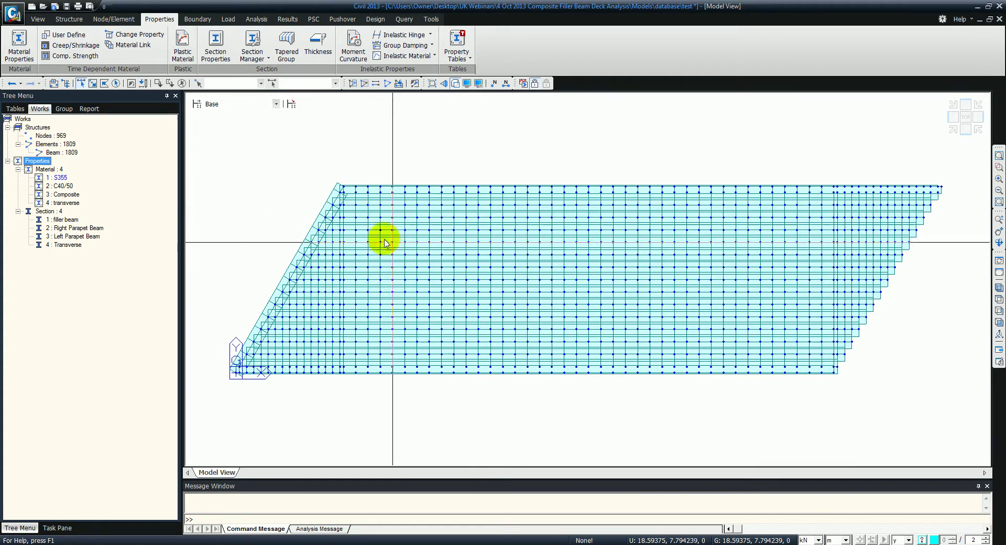
middle_click_drag(474, 294, 555, 278, "ctrl")
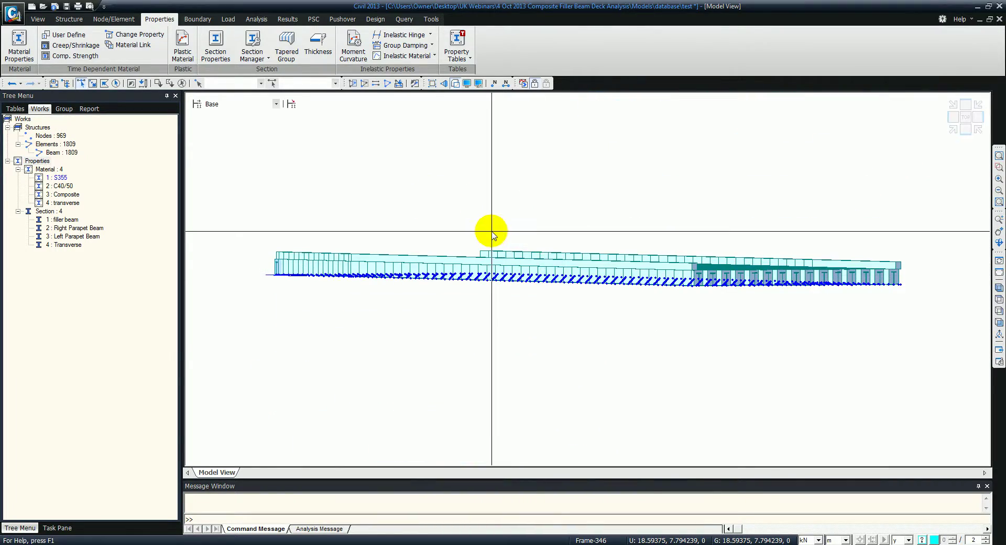
key("alt+Tab")
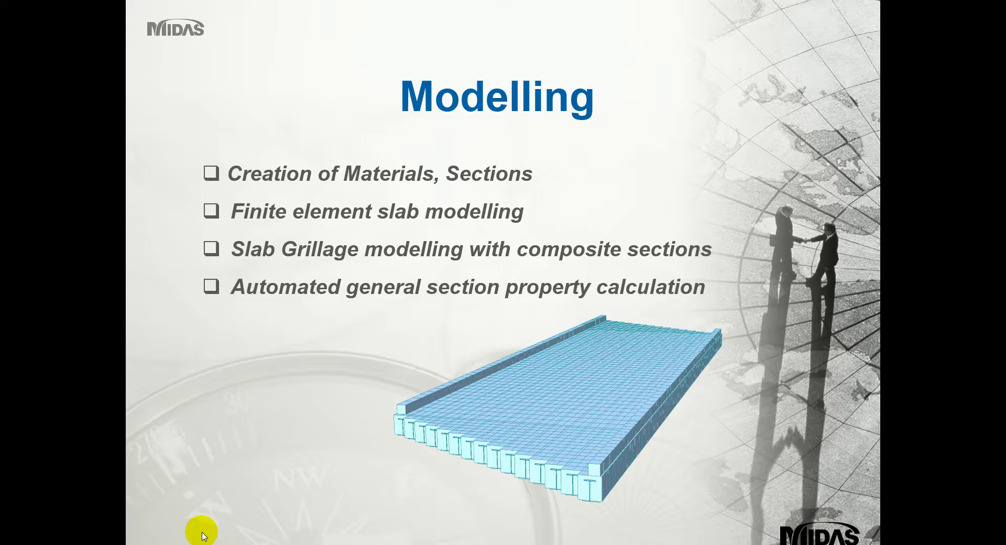
left_click(425, 292)
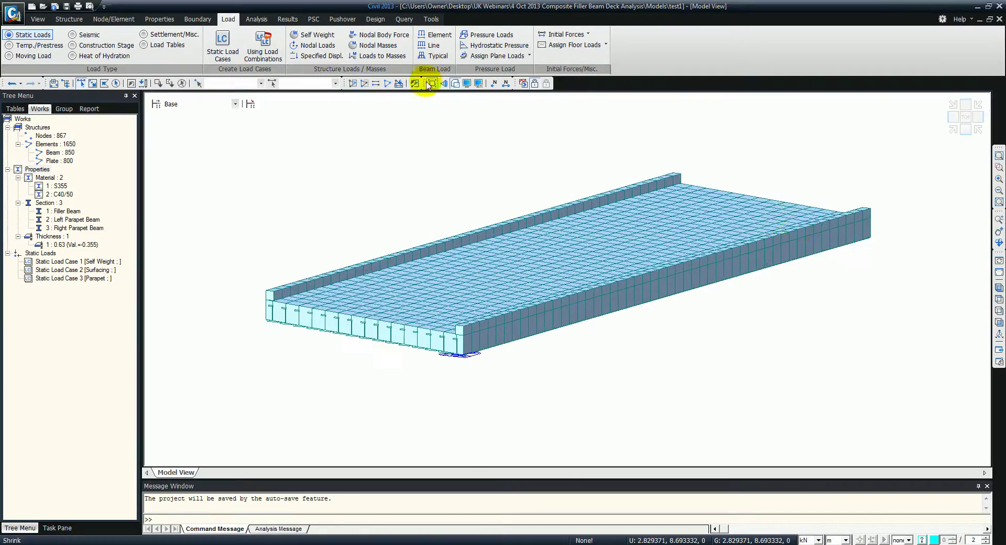
Add supports fixing all translations (D-ALL) to nodes 2to16 along the skewed deck edge at the origin.
left_click(998, 288)
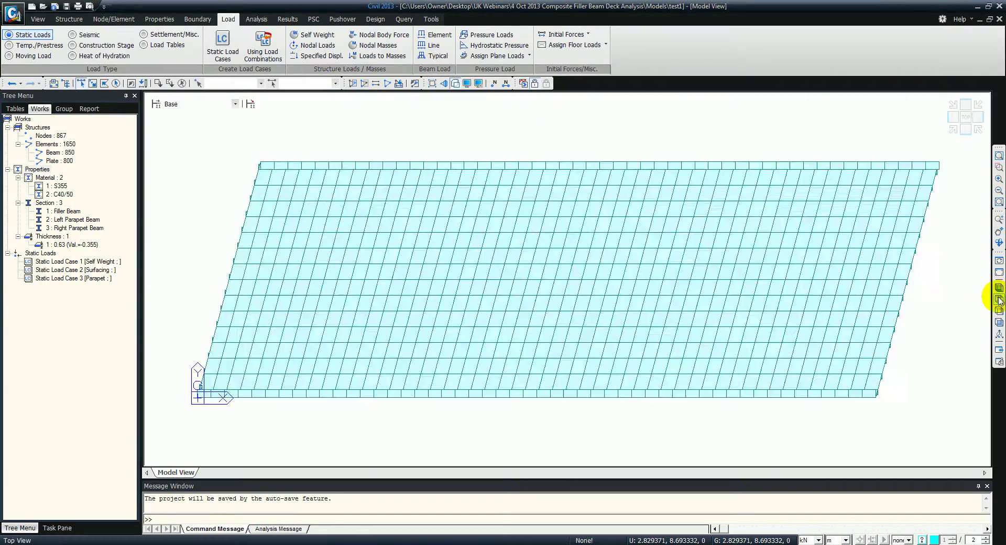
left_click(454, 83)
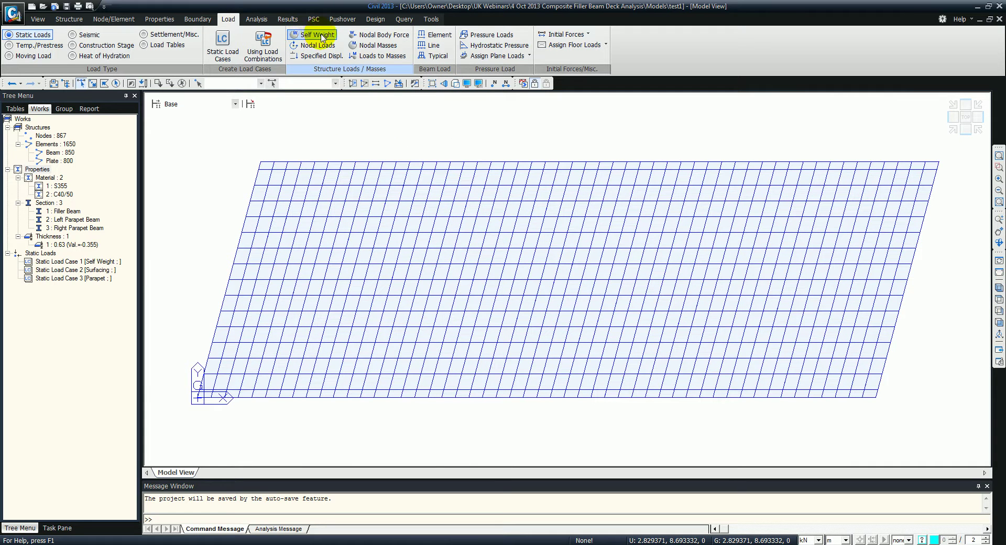
left_click(188, 21)
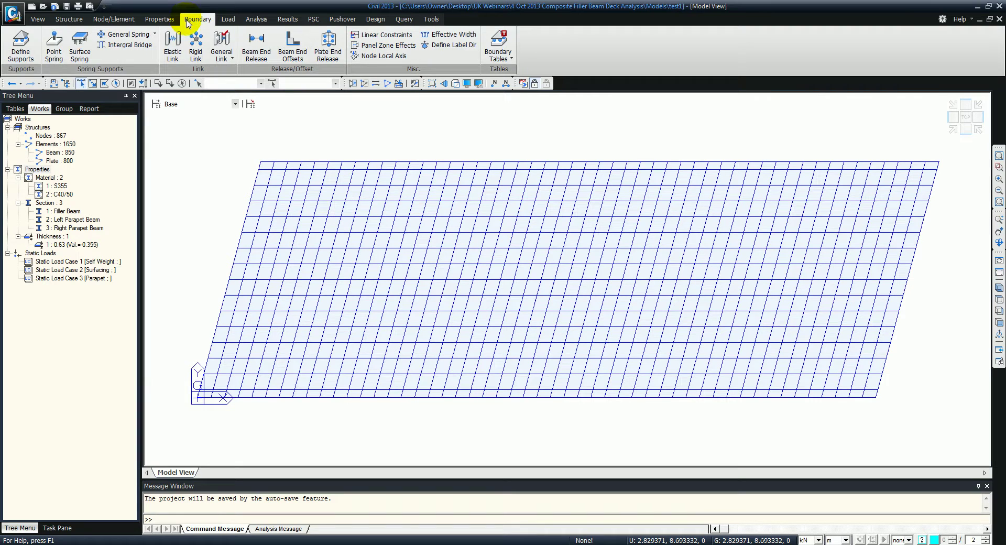
left_click(21, 43)
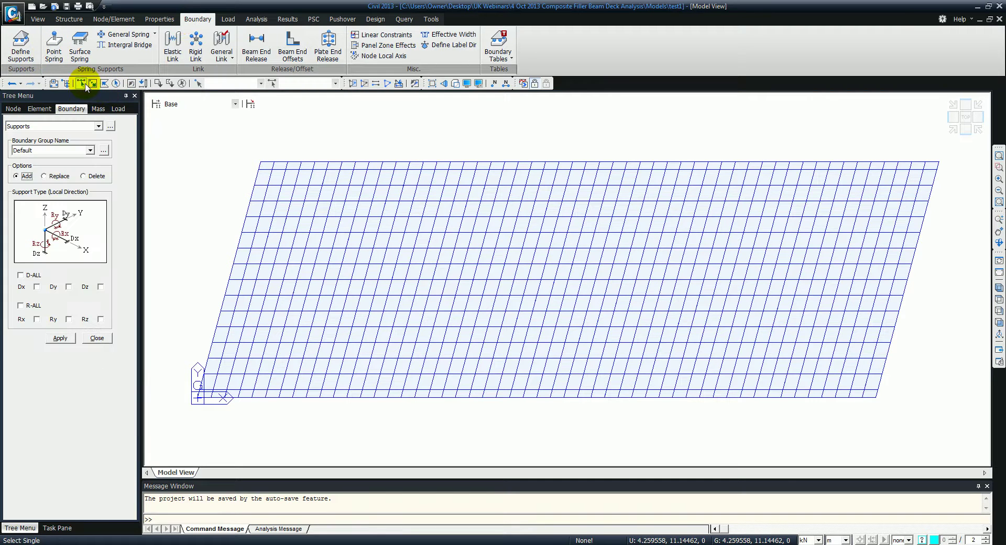
left_click(81, 83)
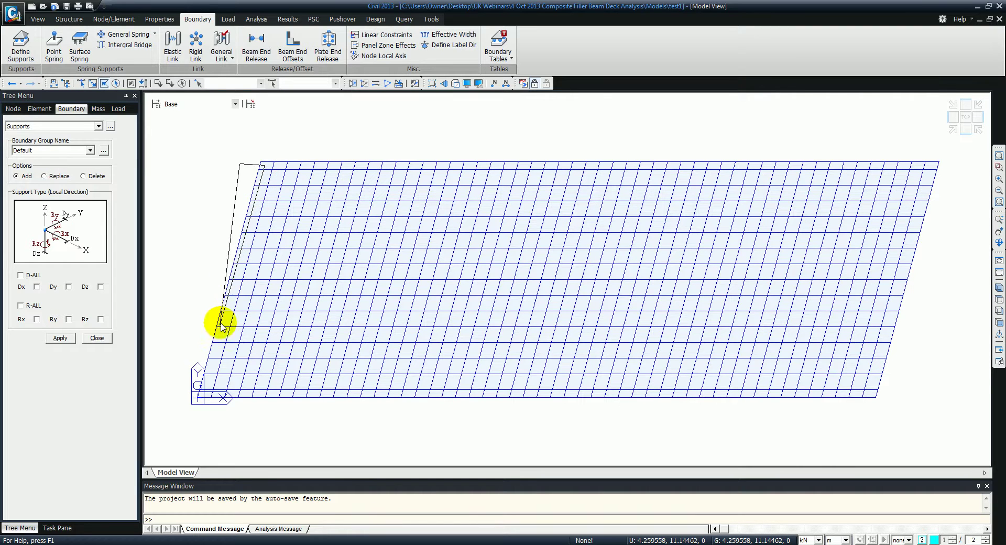
double_click(175, 389)
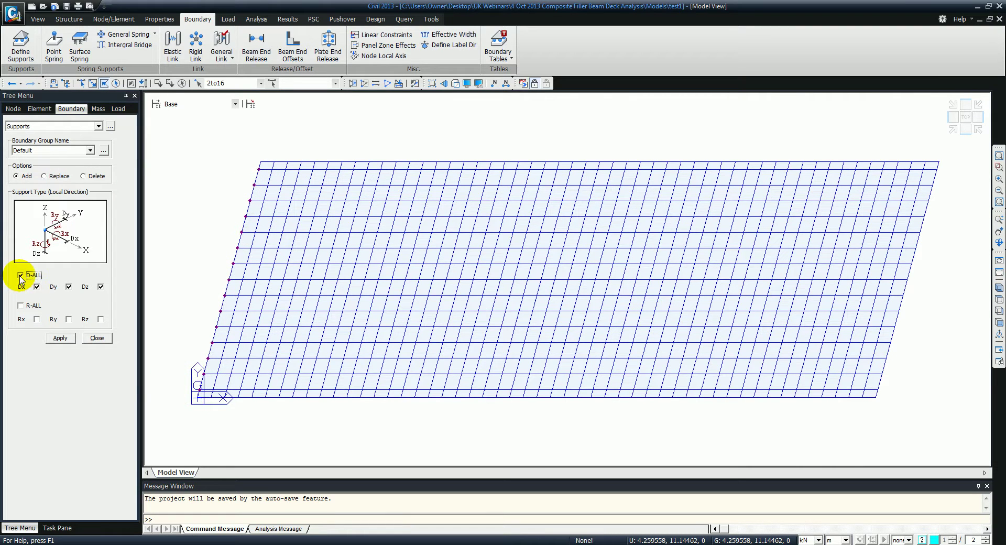
left_click(58, 338)
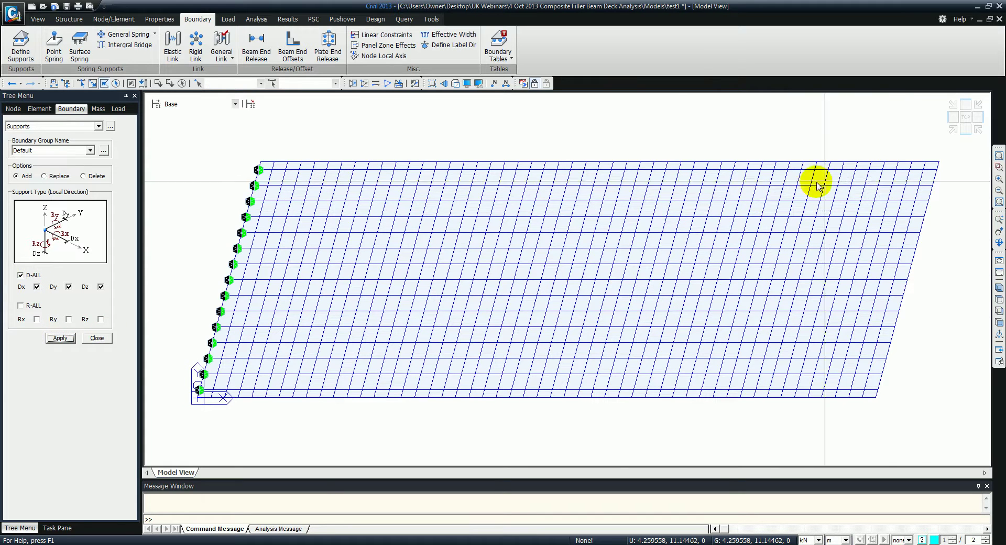
Add supports restraining only Dz to nodes 852to866 along the opposite skewed deck edge.
left_click(931, 167)
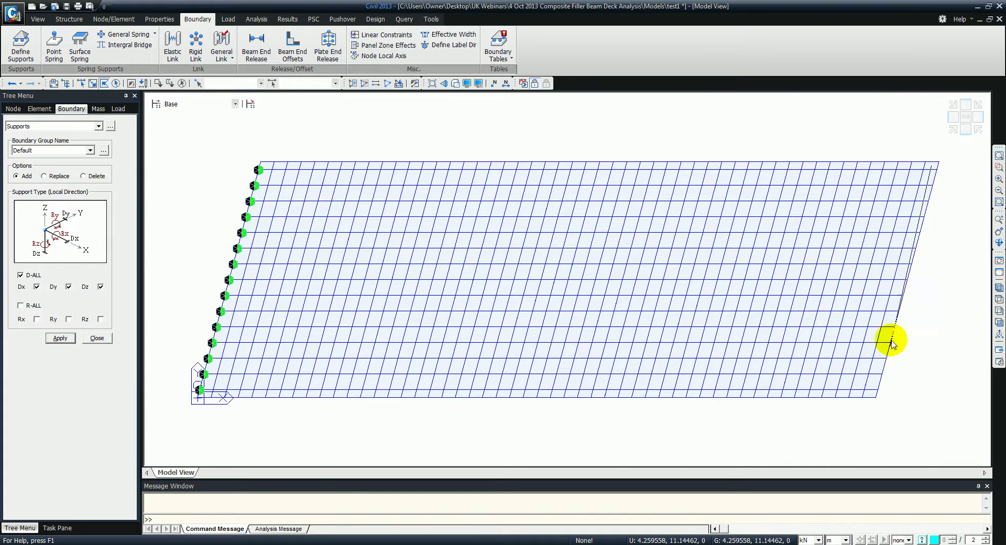
left_click(872, 398)
left_click(938, 164)
left_click(36, 287)
left_click(67, 290)
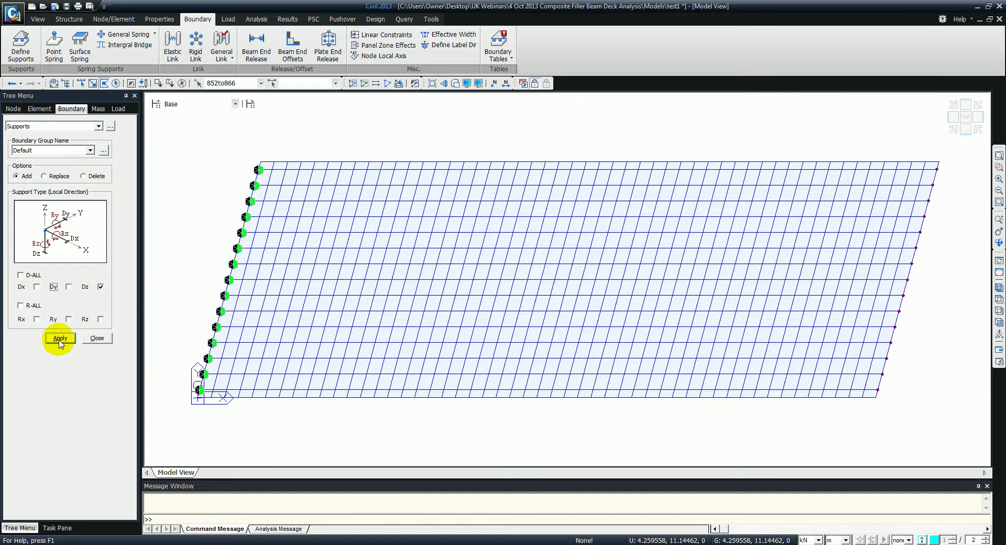
left_click(60, 340)
left_click(98, 338)
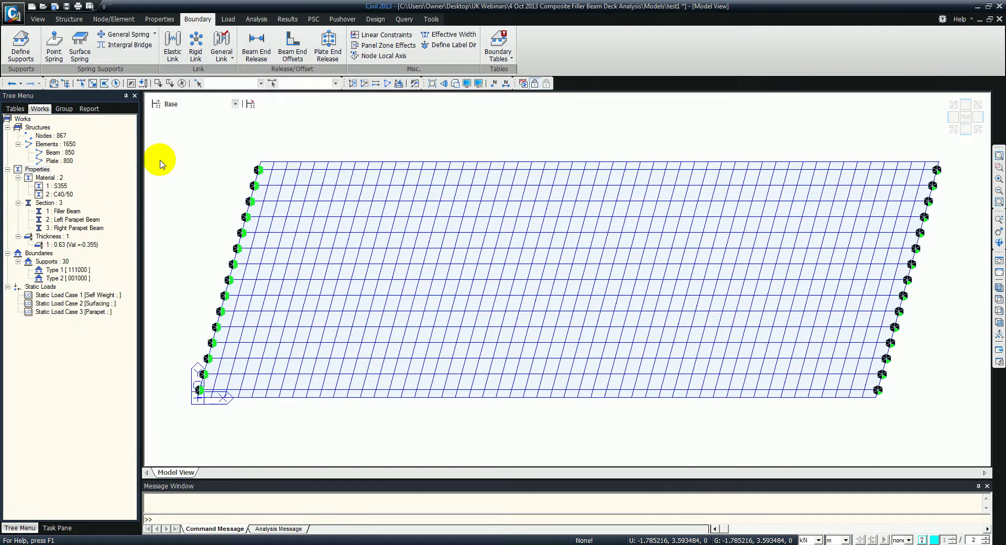
Add a self weight load with a Z factor of -1 to the Self Weight load case.
left_click(228, 21)
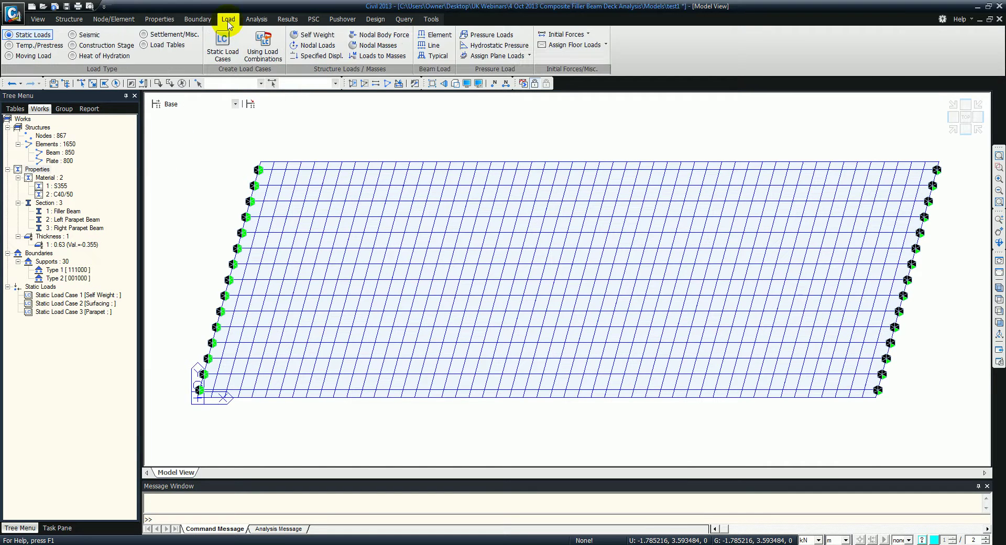
left_click(309, 36)
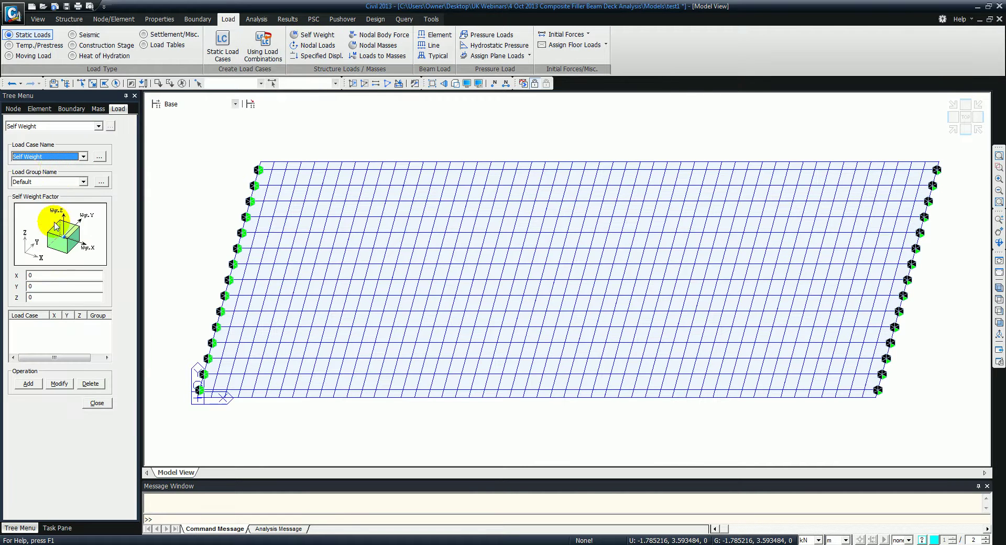
left_click(19, 297)
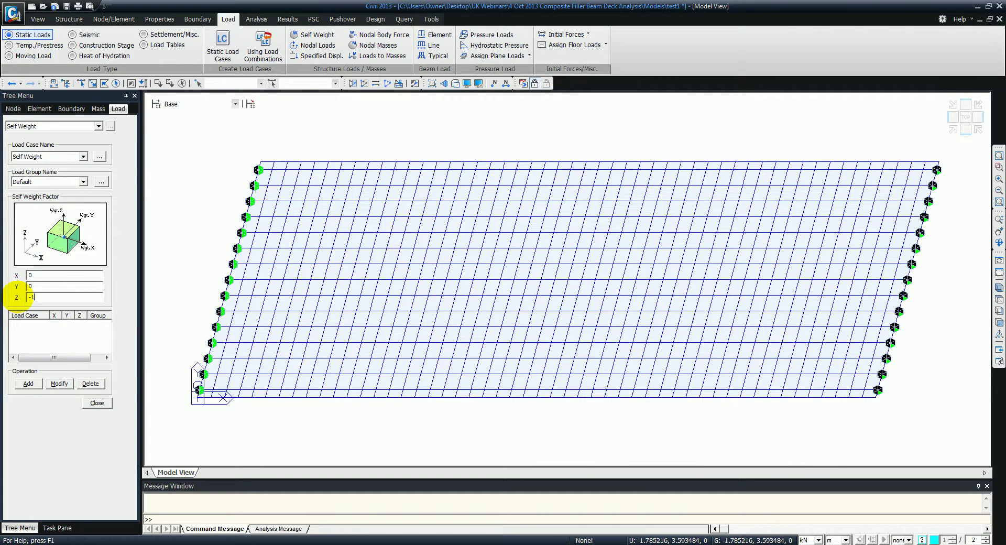
left_click(29, 383)
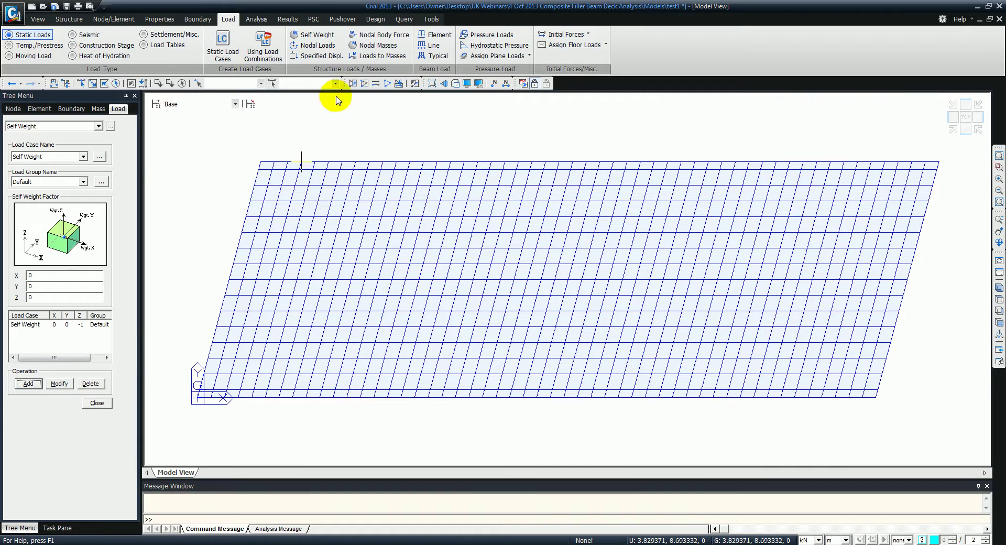
Apply a uniform element beam load of -10 kN/m in Global Z to both longitudinal edge beams under the Parapet load case.
left_click(53, 151)
left_click(23, 174)
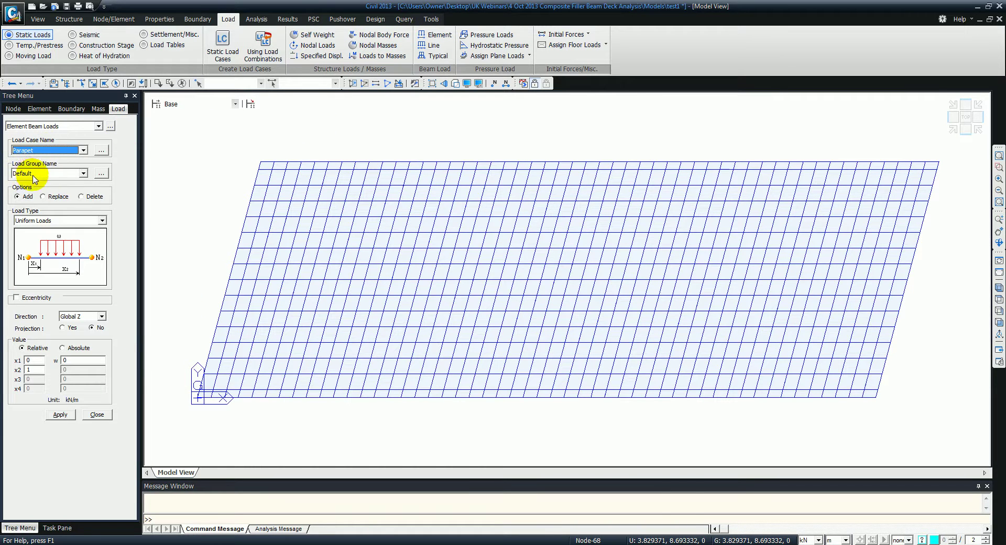
left_click(92, 83)
left_click_drag(249, 157, 953, 163)
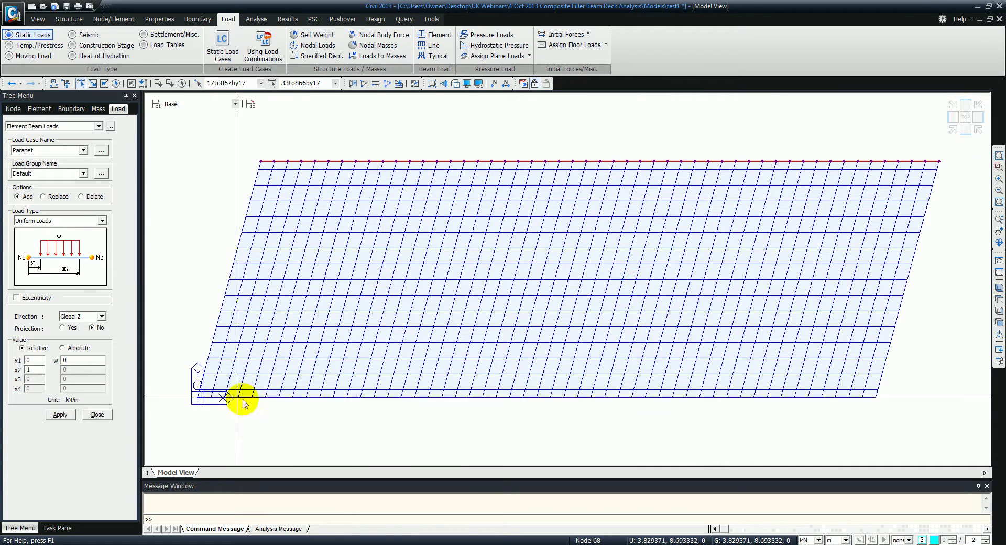
left_click_drag(180, 393, 911, 459)
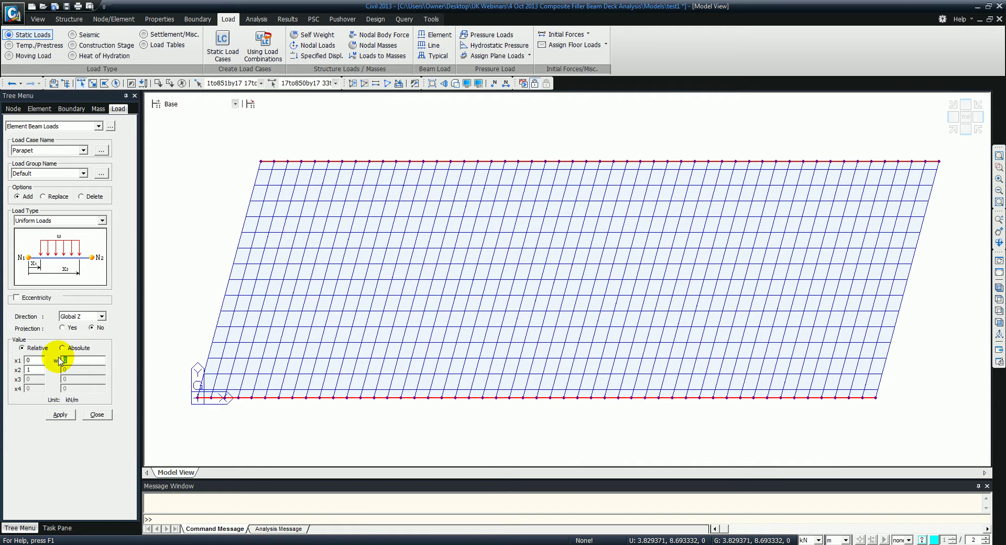
left_click(60, 415)
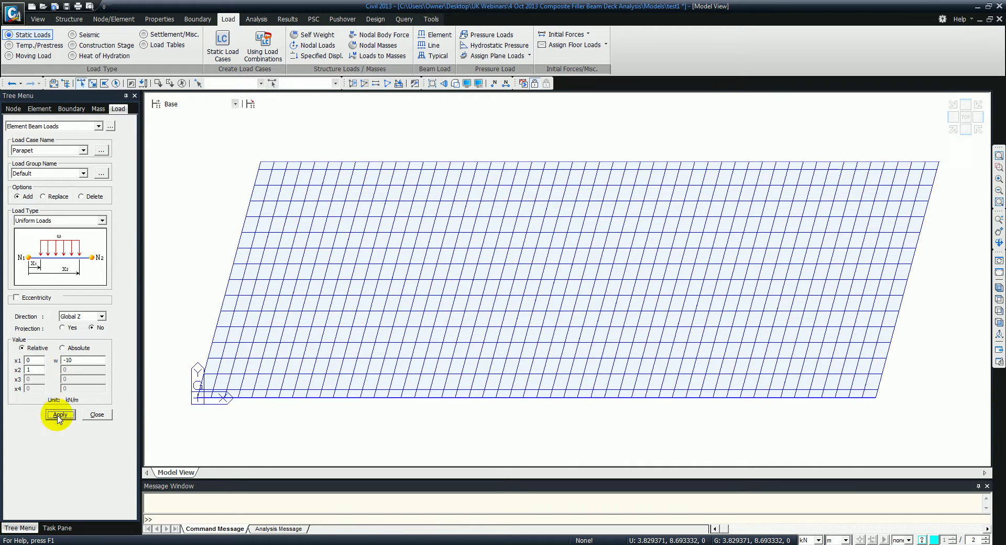
left_click(999, 288)
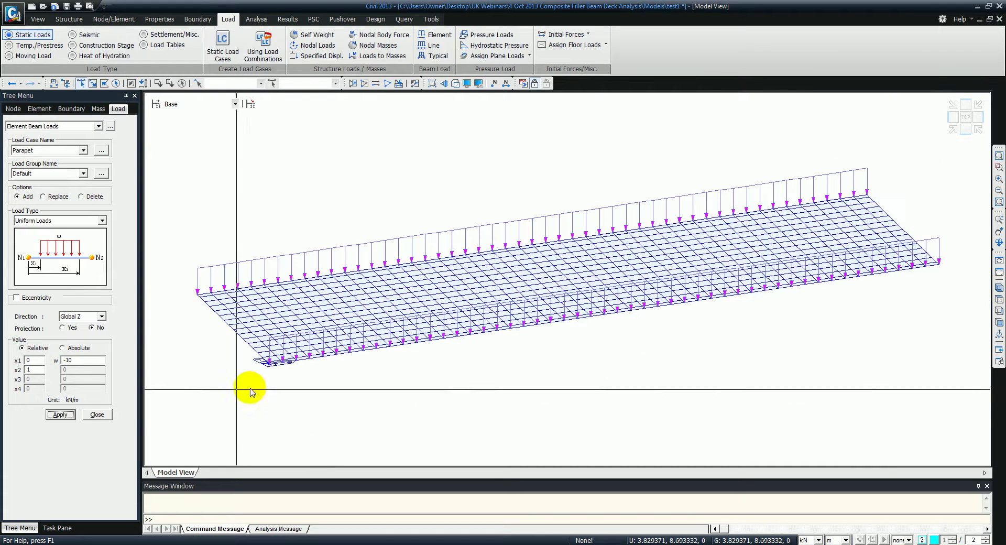
left_click(93, 416)
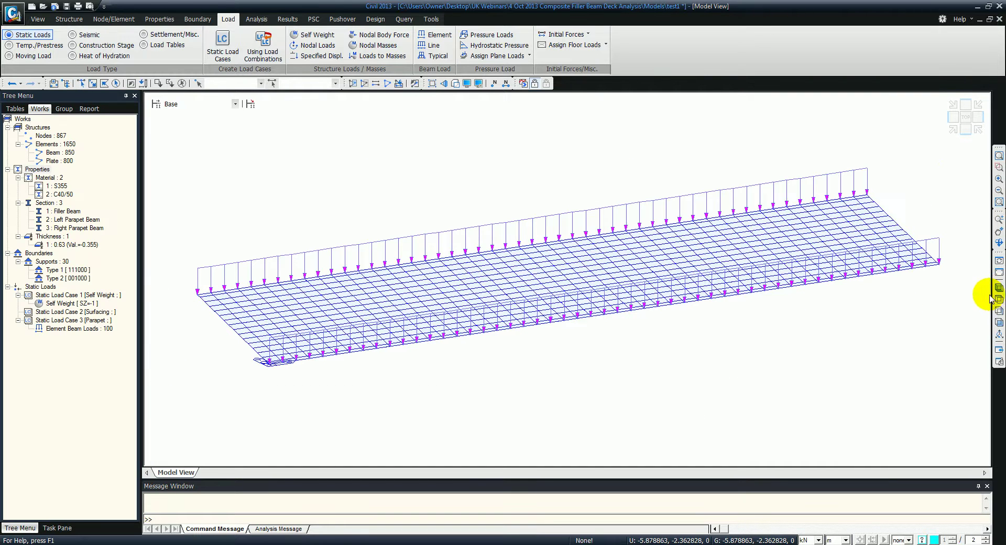
Apply a uniform pressure load of -5 kN/m^2 in Global Z to the carriageway plates between the deck edge strips under the Surfacing load case.
left_click(998, 299)
left_click(81, 82)
left_click_drag(187, 194, 955, 361)
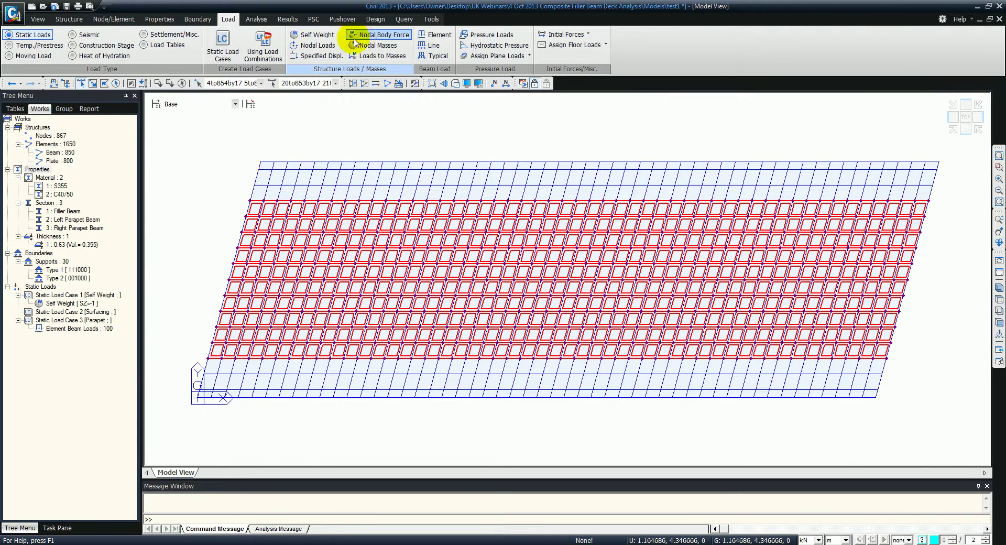
left_click(474, 34)
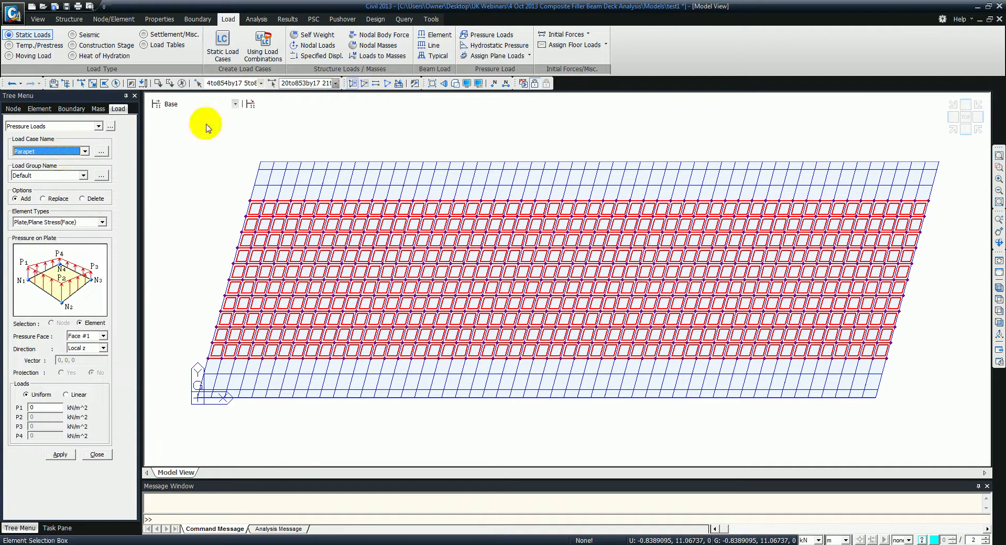
left_click(84, 151)
left_click(32, 167)
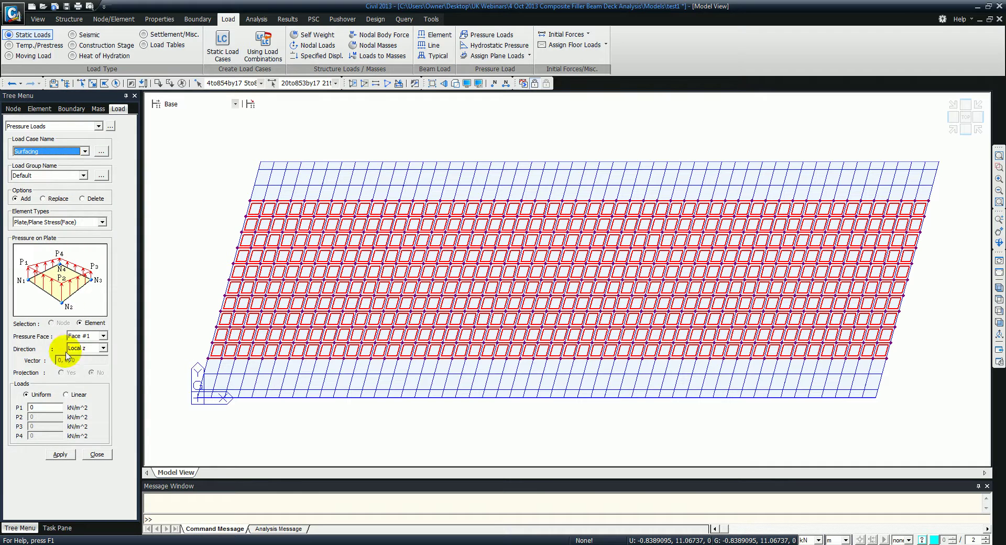
left_click(84, 348)
left_click(85, 391)
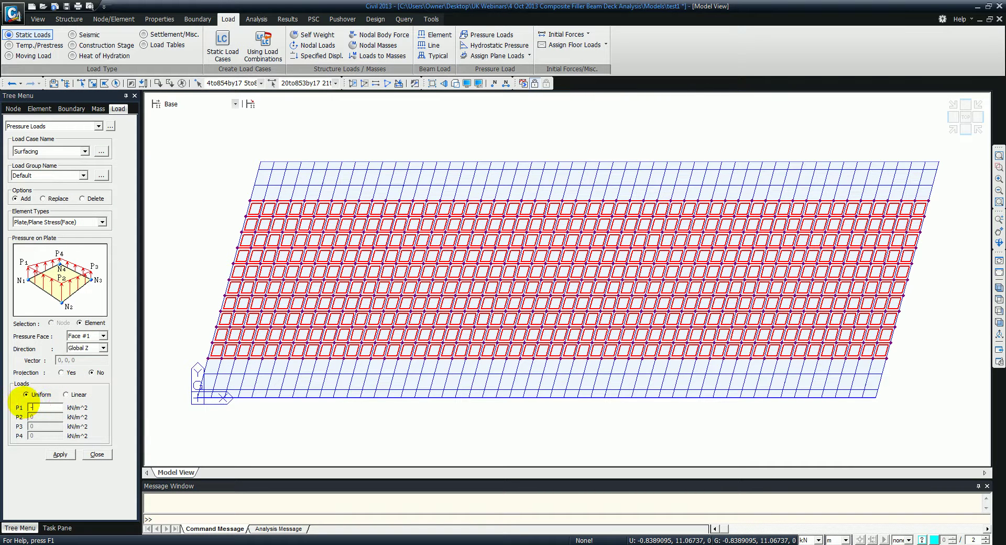
left_click(59, 454)
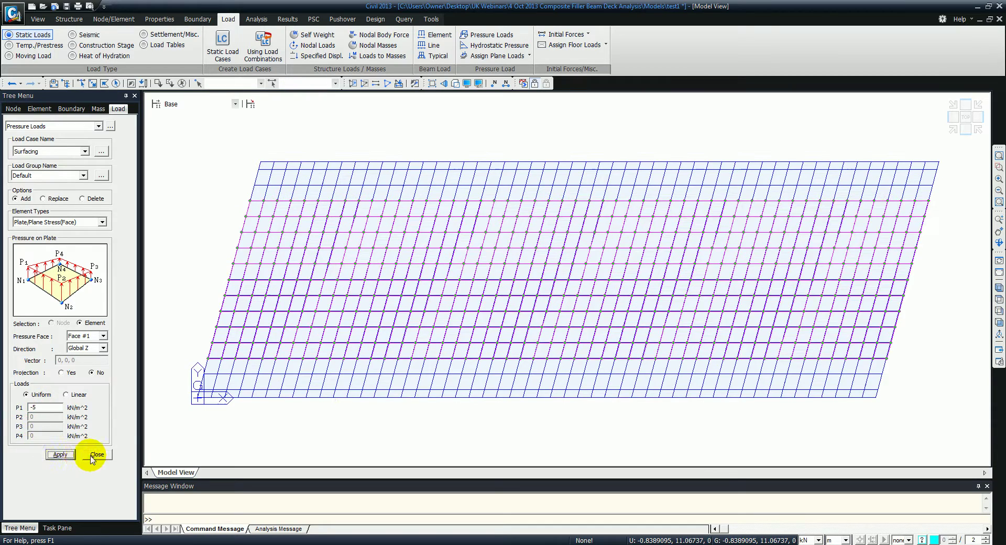
left_click(97, 454)
left_click(998, 273)
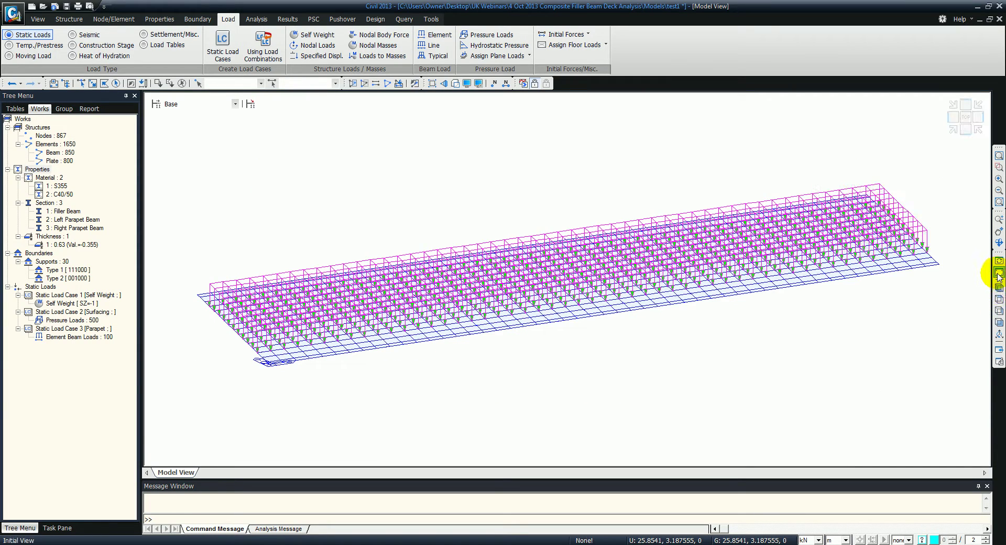
Switch to moving load definition and set the moving load code to EUROCODE.
left_click(994, 302)
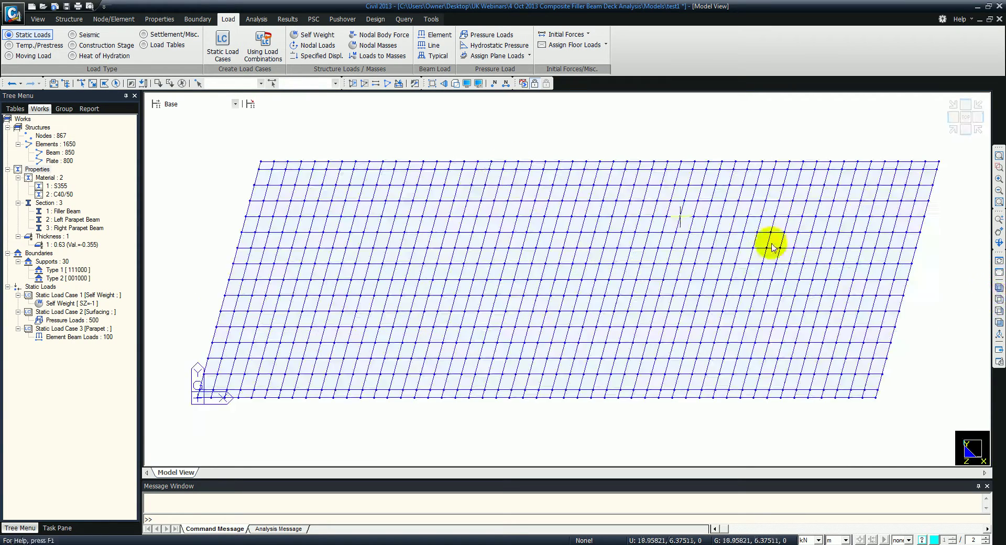
left_click(16, 56)
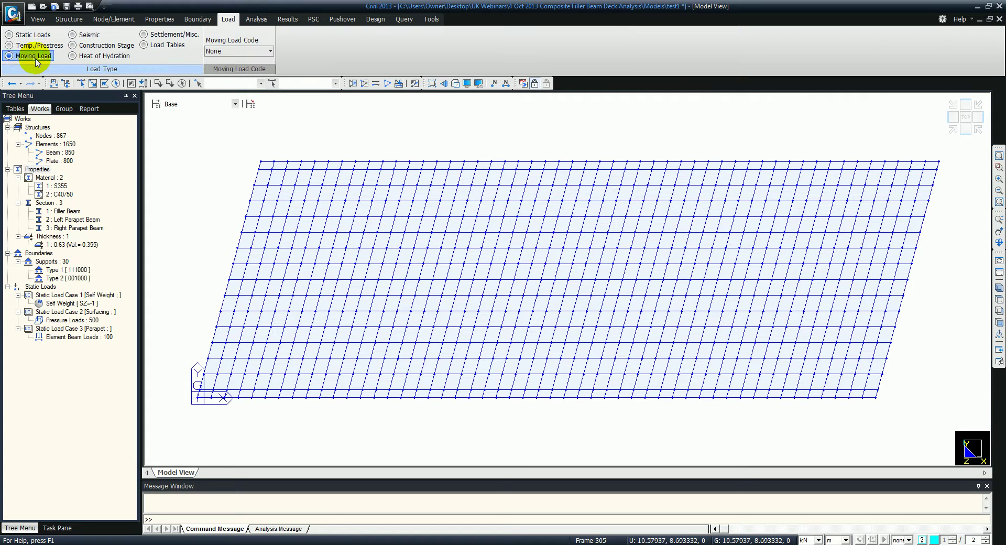
left_click(262, 52)
scroll(251, 85, "down", 2)
left_click(247, 109)
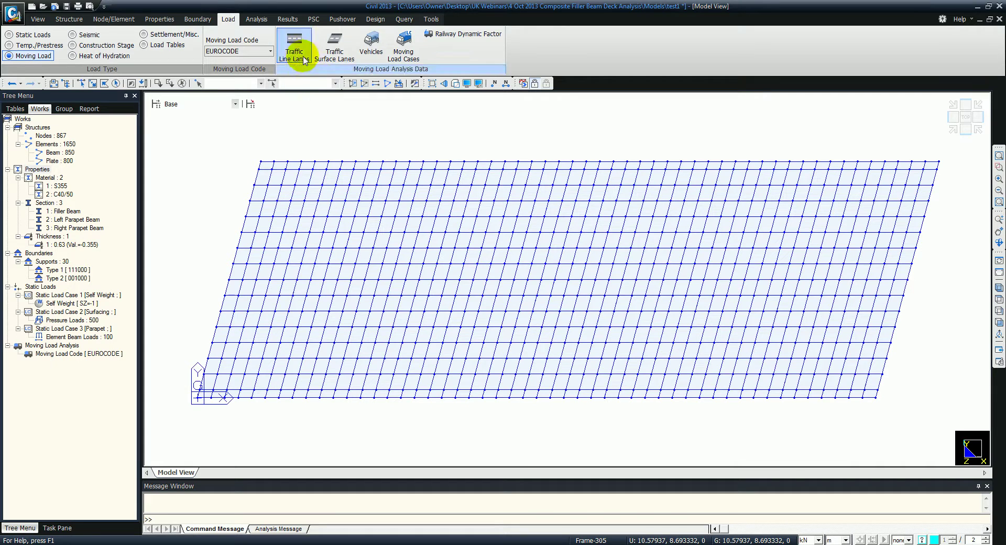
Start a traffic surface lane named footway 1 with 1 m lane width, 1 m wheel spacing, -0.8 m offset and 15° start and end skew.
left_click(341, 52)
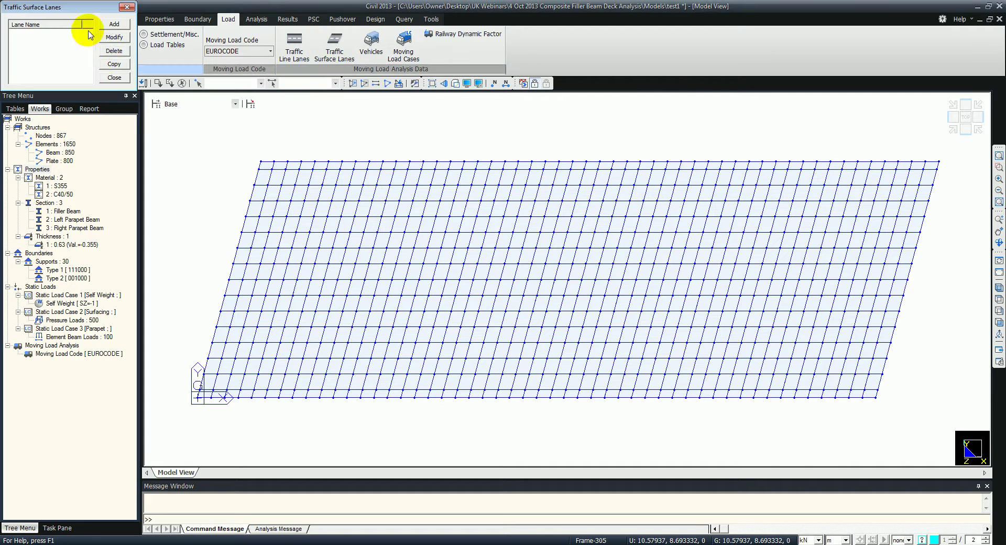
left_click(112, 24)
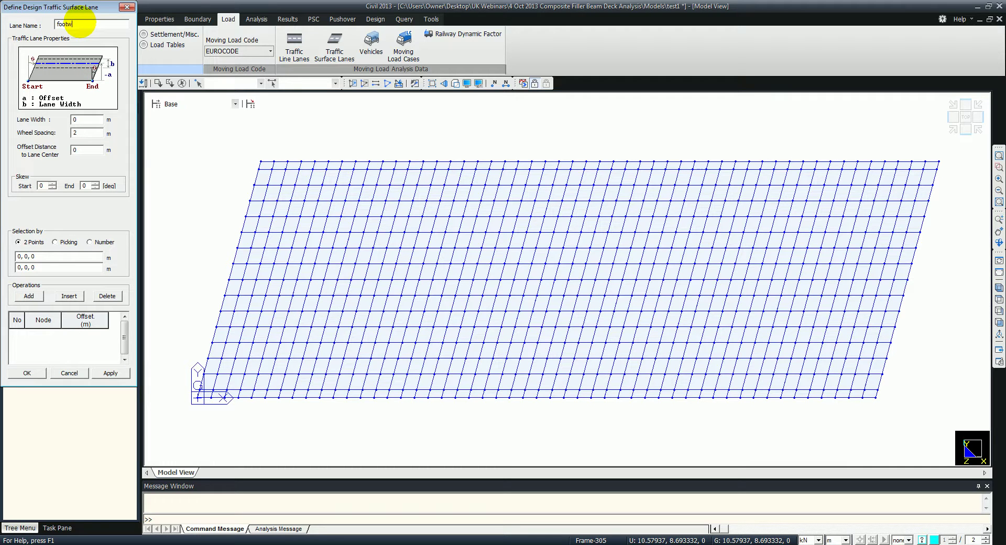
double_click(77, 121)
type("1")
key("Tab")
key("Tab")
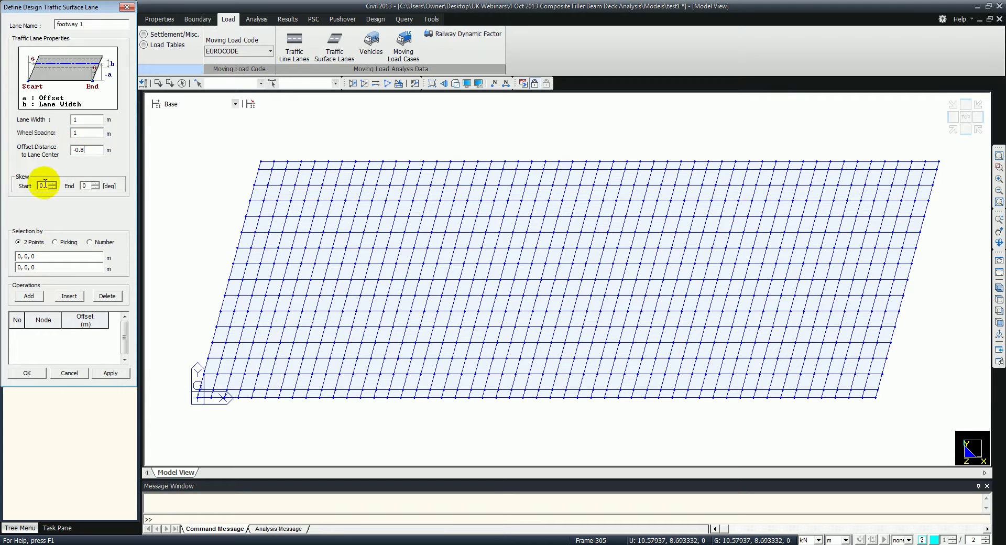
type("15")
key("Tab")
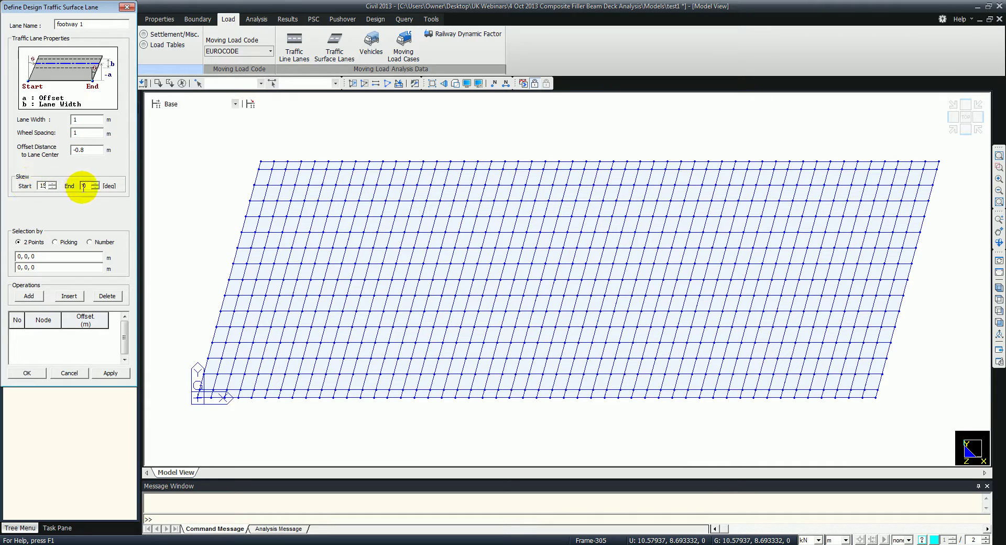
left_click(47, 256)
left_click(197, 397)
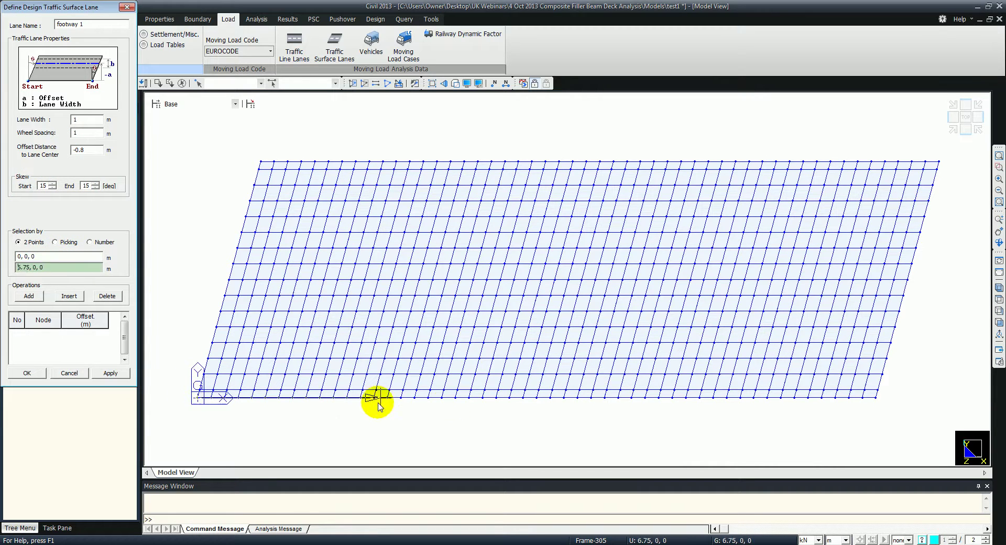
left_click(877, 390)
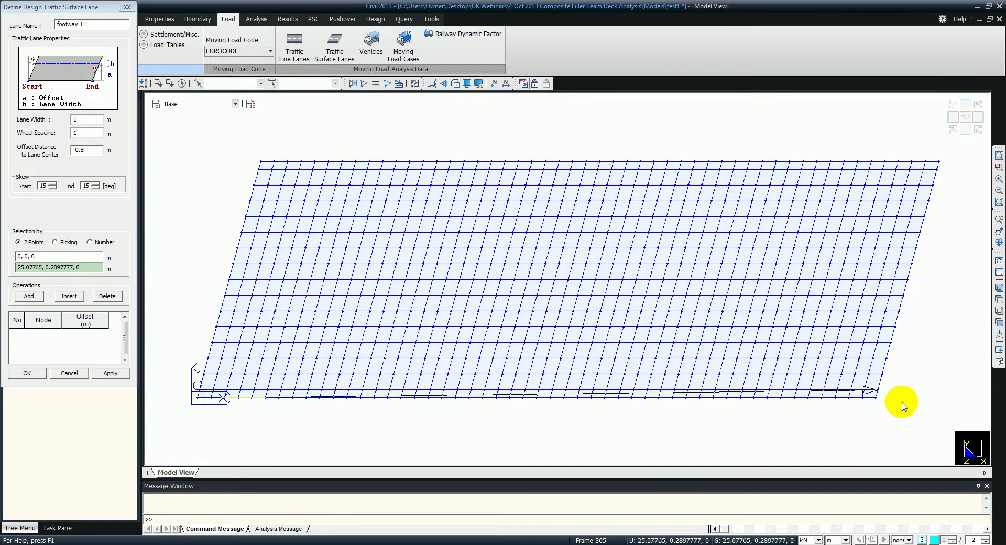
left_click(30, 320)
left_click(108, 296)
Define the footway 1 lane by two points from 0,0,0 to 25,0,0 along the deck edge and apply it.
left_click(39, 267)
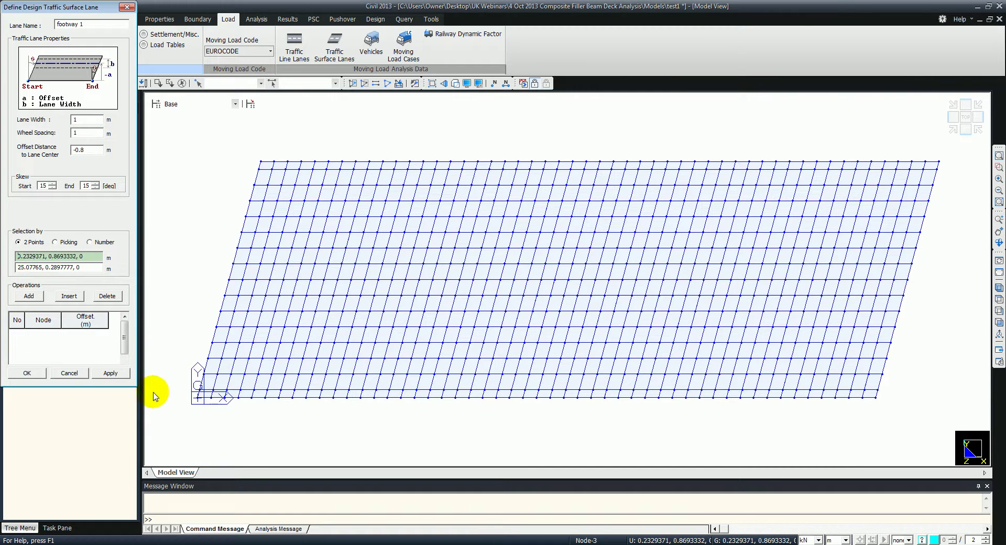
left_click(897, 416)
left_click(108, 375)
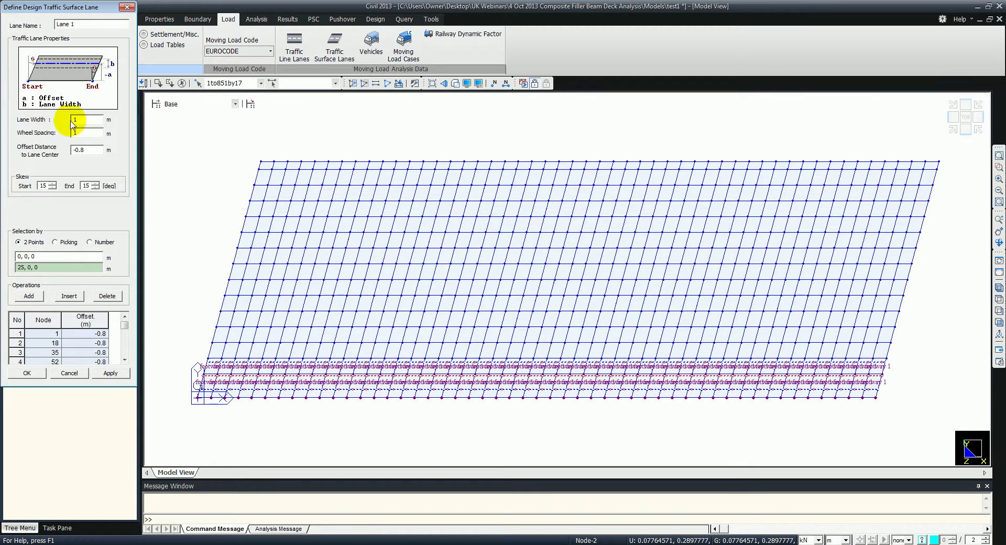
Set up surface lane Lane 1 with 3 m lane width, 2 m wheel spacing and -3 m offset to the lane center.
key("Tab")
key("Tab")
type("2")
key("Tab")
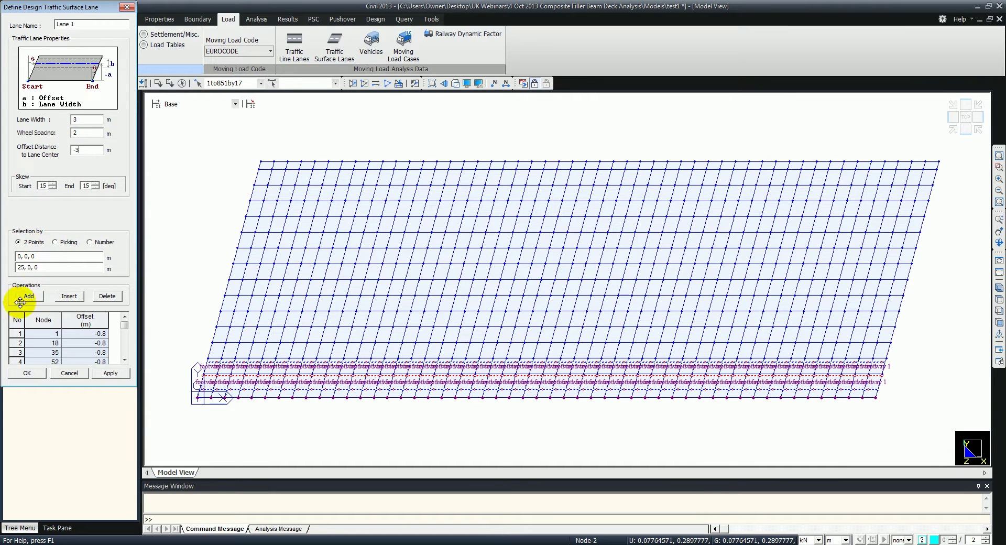
Replace Lane 1's node list with the edge line from 0,0,0 to 25,0,0 and apply the lane.
left_click(17, 319)
left_click(107, 296)
left_click(22, 256)
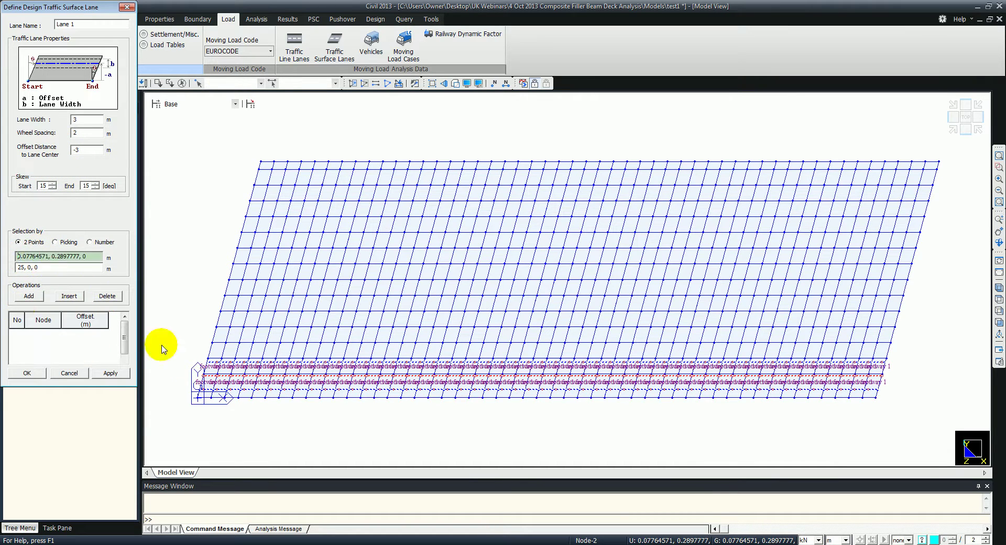
left_click(198, 398)
left_click(732, 399)
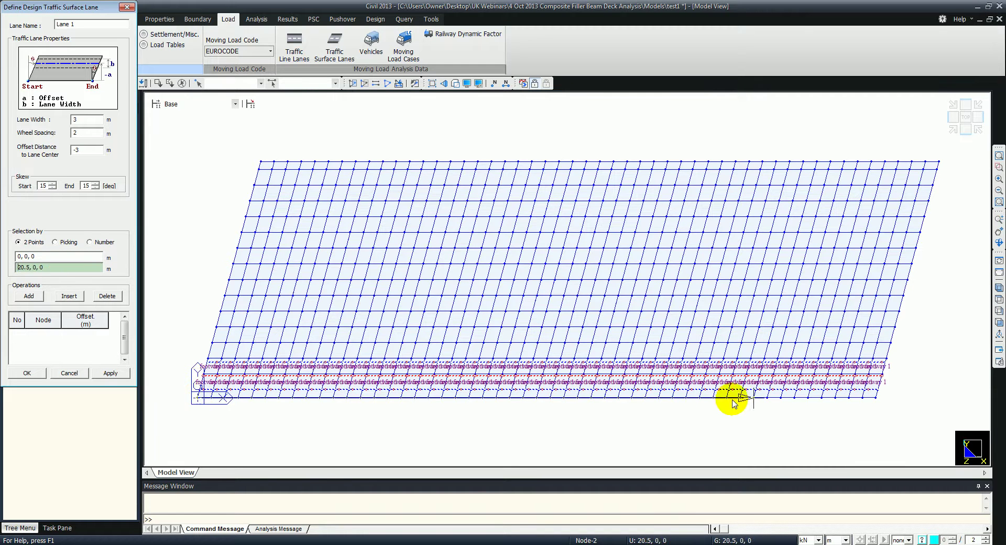
left_click(877, 399)
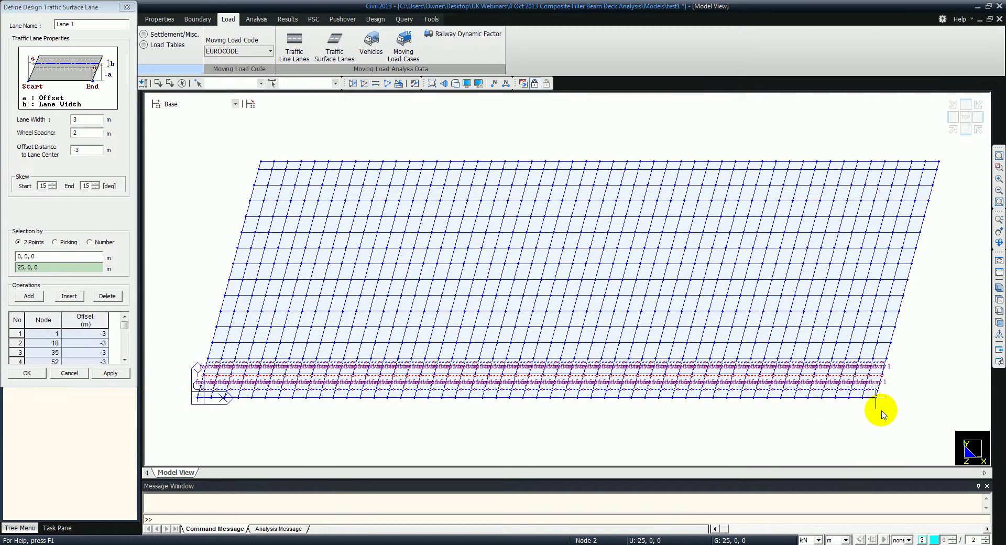
left_click(103, 373)
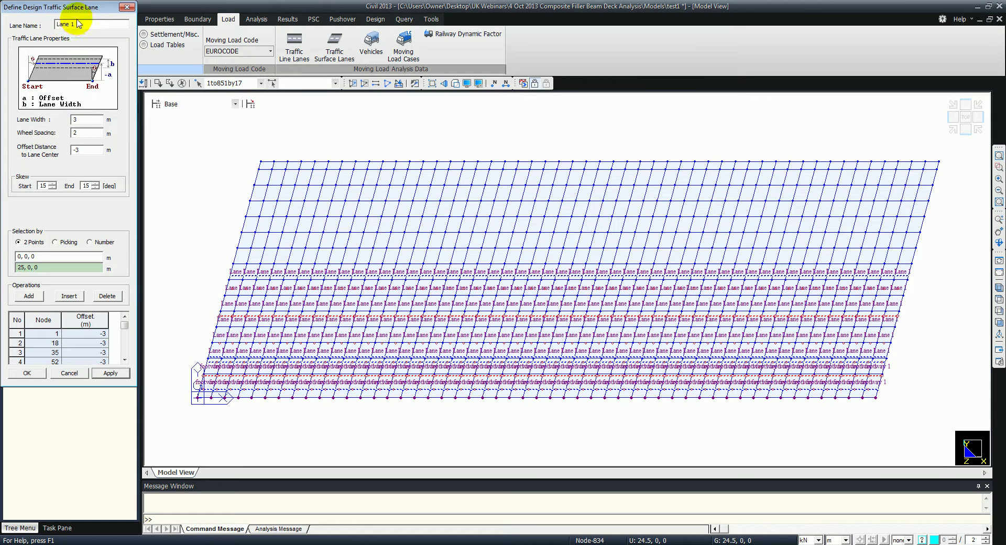
Create surface lane Lane 2 with a -6 m offset, redefining its nodes along the edge from 0,0,0 to 25,0,0, and apply it.
type("2")
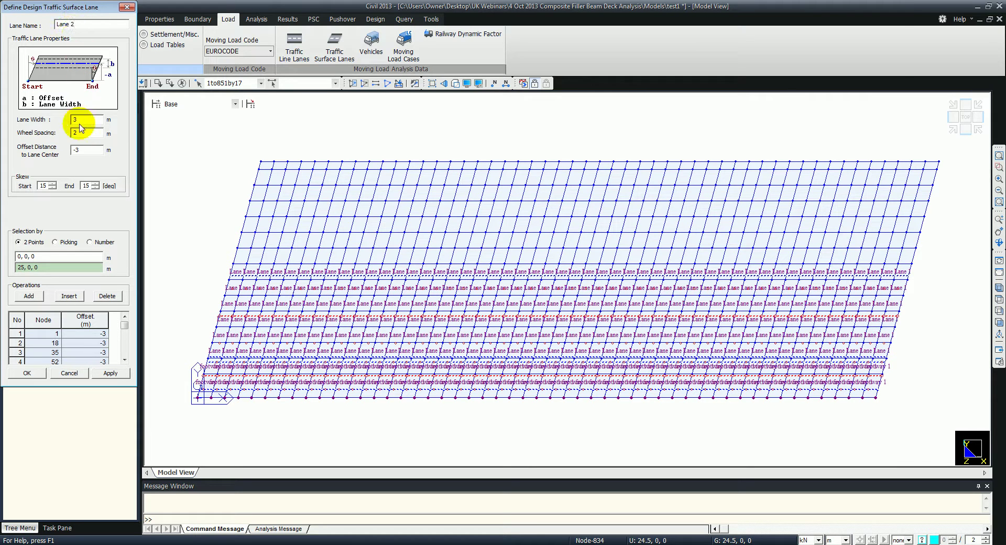
left_click(78, 149)
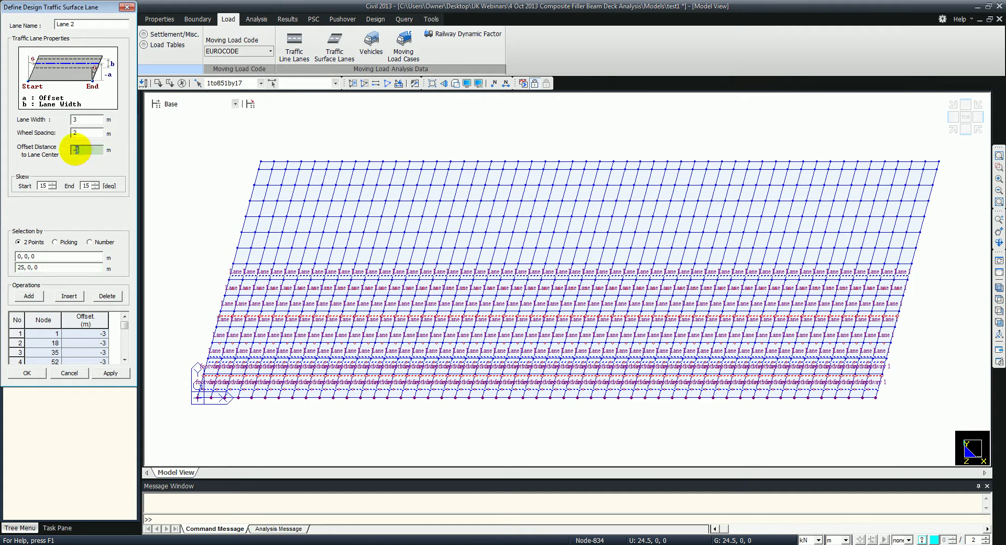
type("-6")
left_click(18, 320)
left_click(107, 297)
left_click(21, 256)
left_click(193, 399)
left_click(885, 417)
left_click(110, 373)
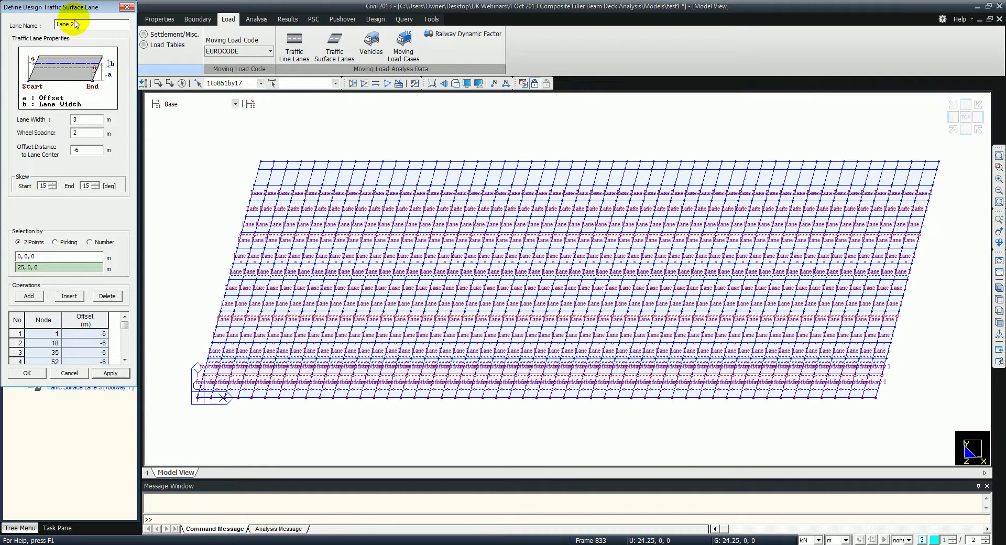
Set up surface lane footway2 with 1 m lane width, 1 m wheel spacing and -7.5 m offset to the lane center.
left_click_drag(81, 23, 33, 24)
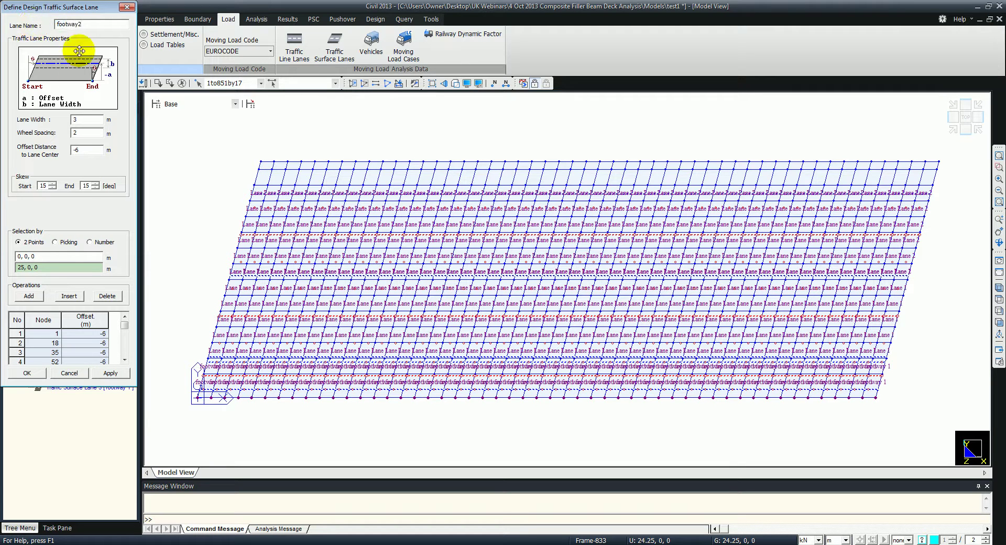
double_click(85, 121)
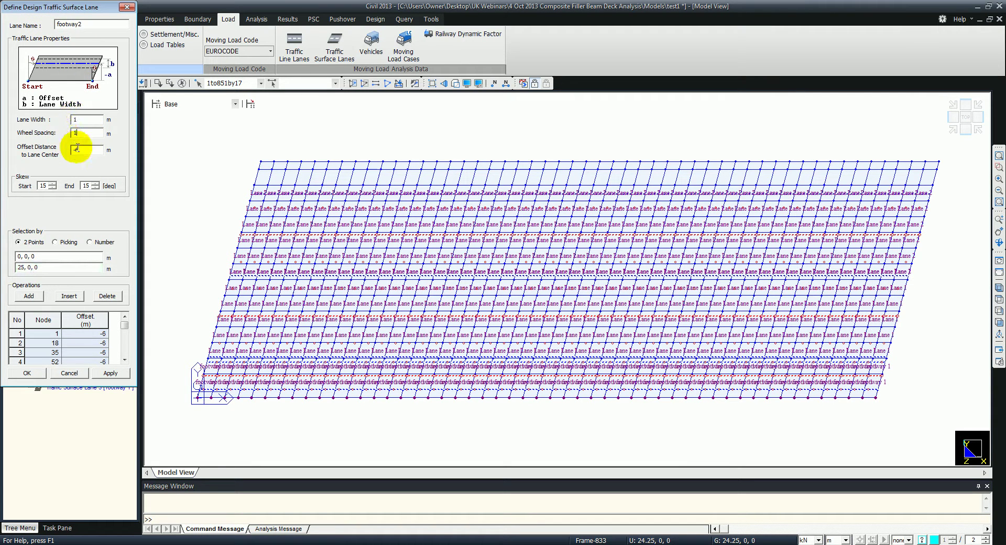
left_click_drag(73, 148, 62, 151)
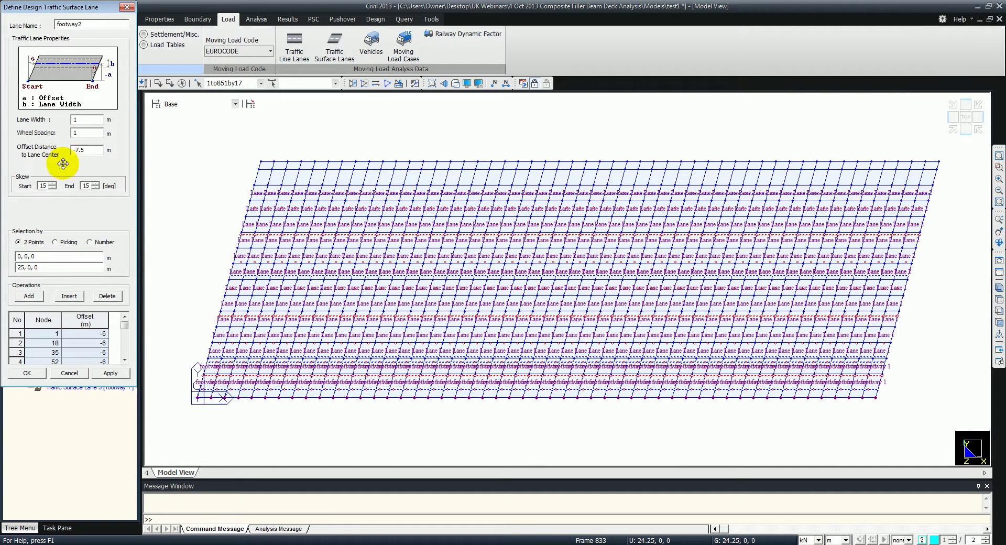
Replace footway2's node list with the edge line from 0,0,0 to 25,0,0, save the lane and finish the surface lane definitions.
left_click(17, 320)
left_click(106, 295)
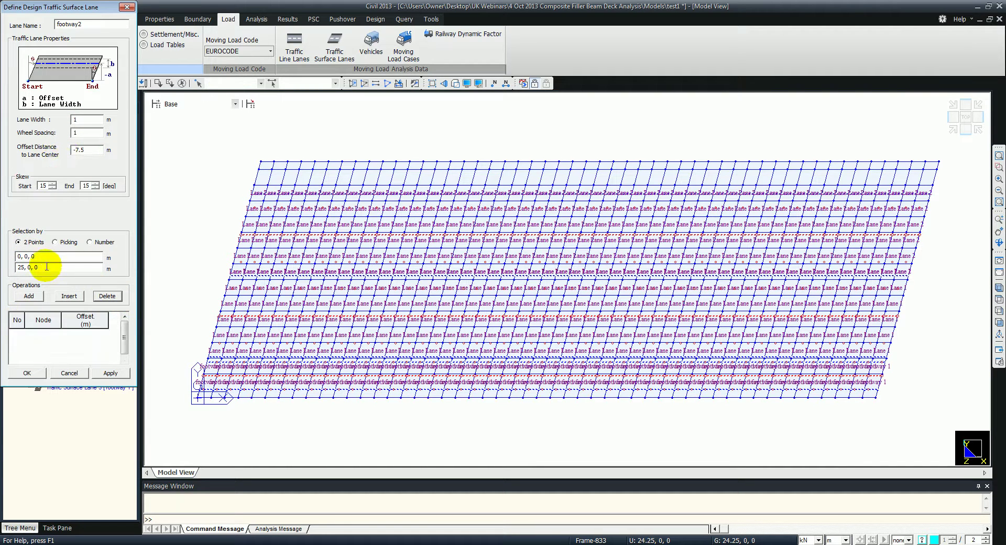
left_click(197, 397)
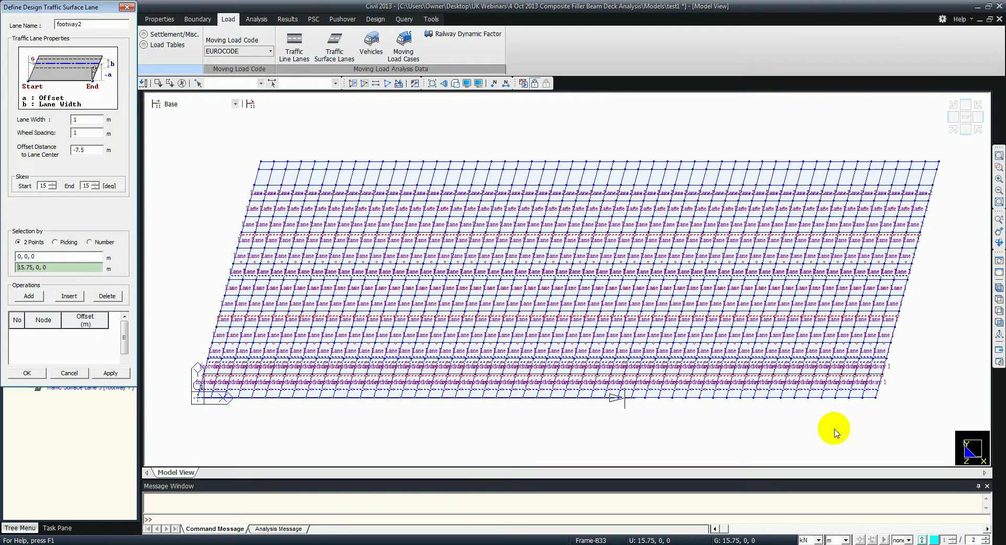
left_click(891, 403)
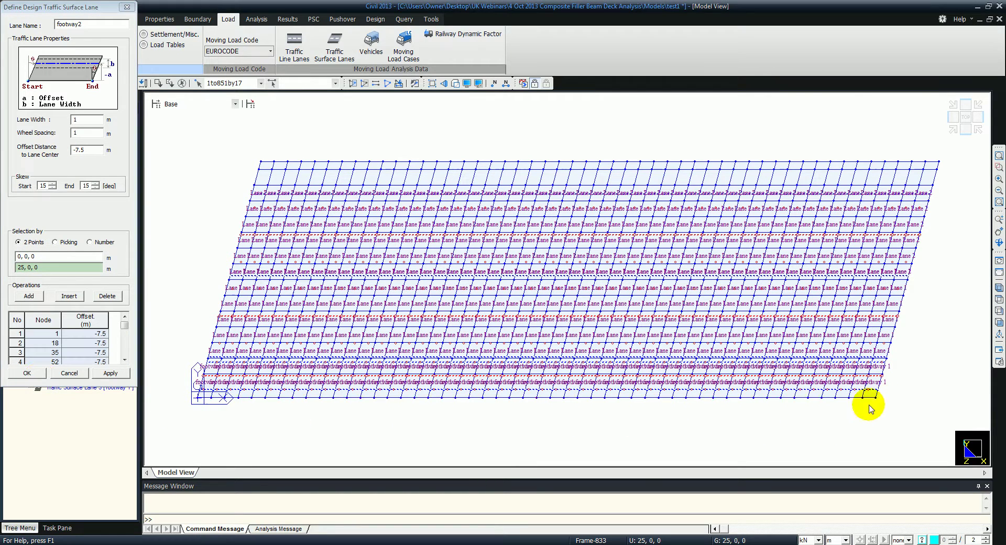
left_click(27, 372)
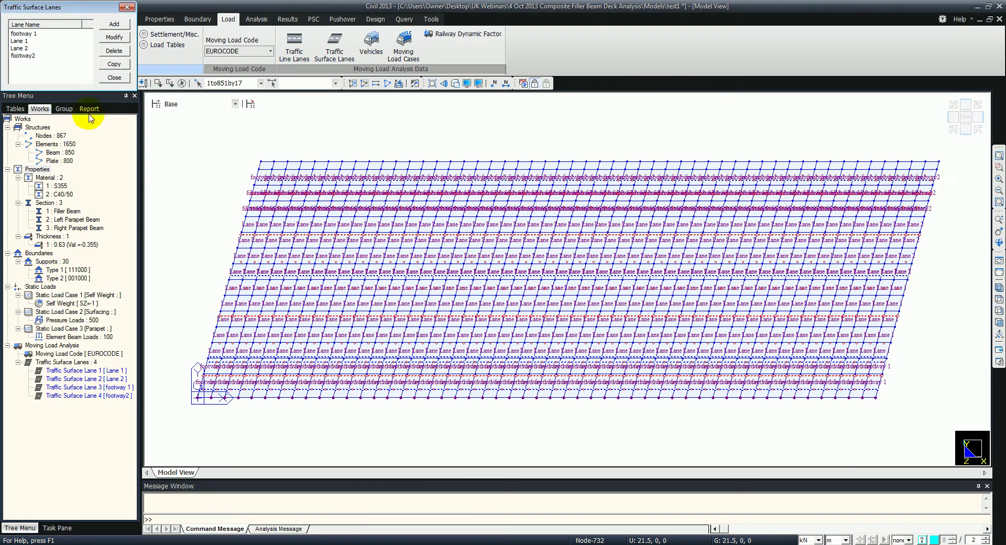
left_click(114, 77)
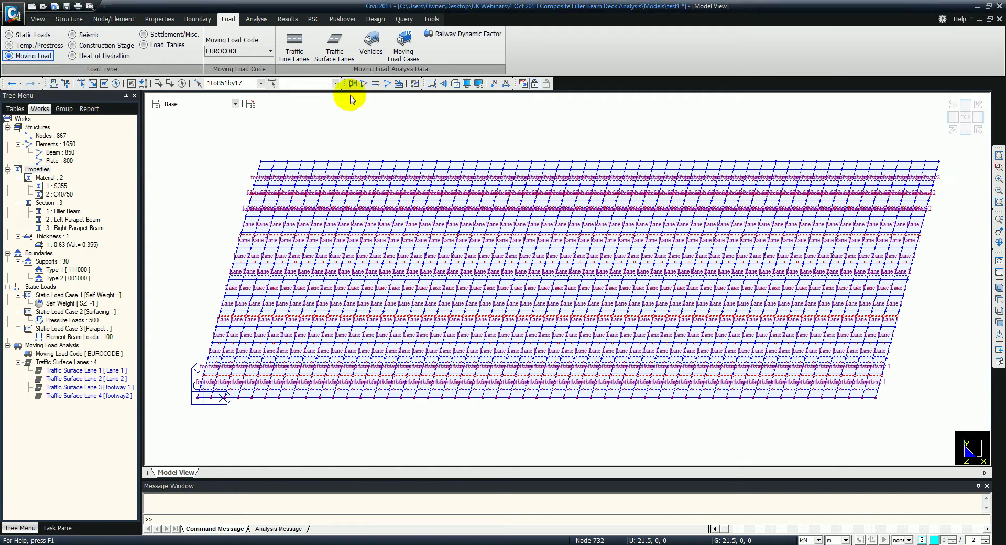
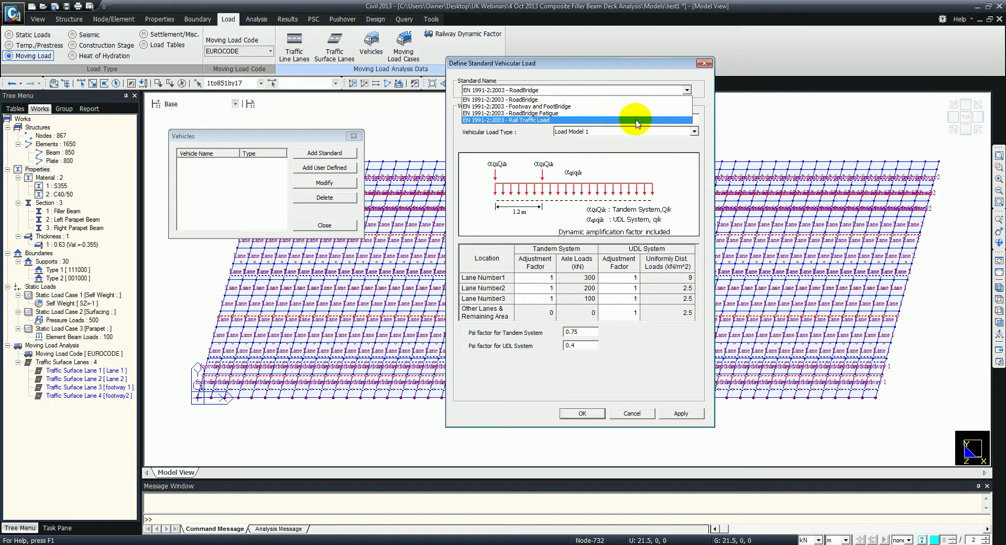
Check the vehicular load types under EN 1991-2:2003 - Rail Traffic Load, and return the standard to EN 1991-2:2003 - RoadBridge.
left_click(558, 120)
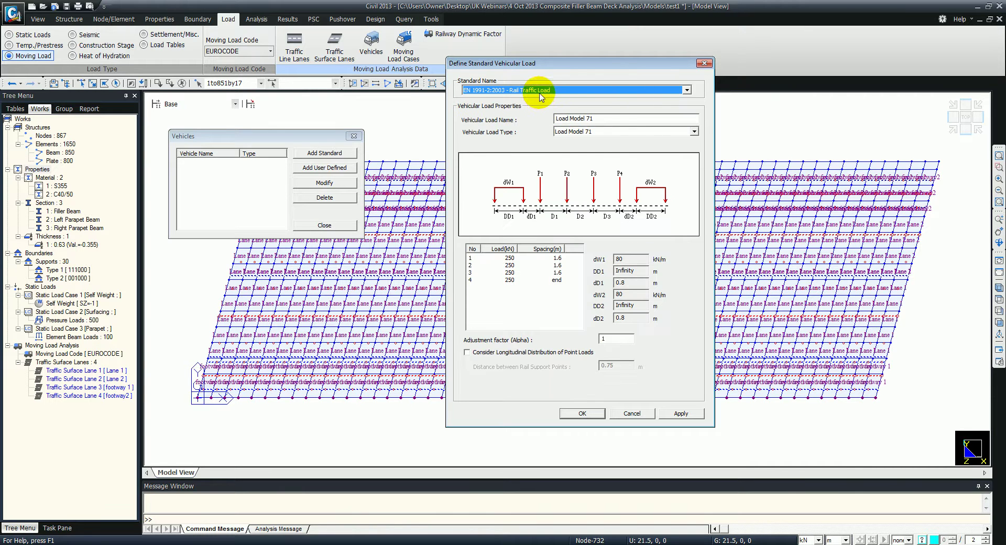
left_click(695, 132)
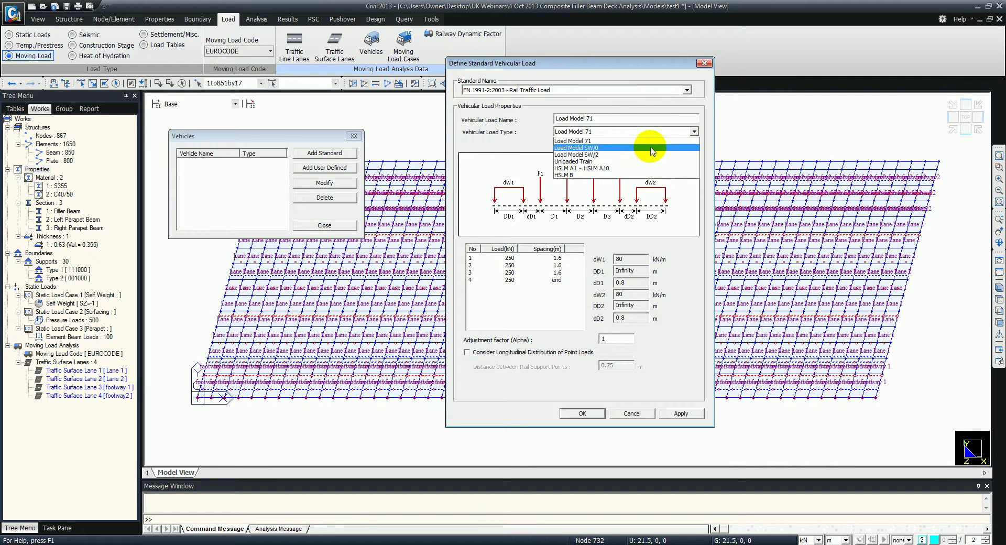
left_click(529, 134)
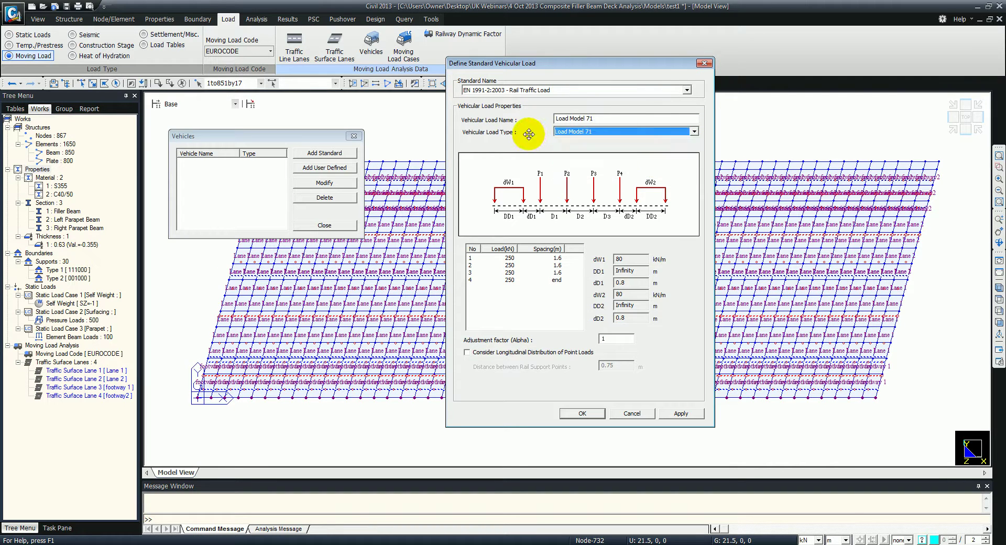
left_click(549, 90)
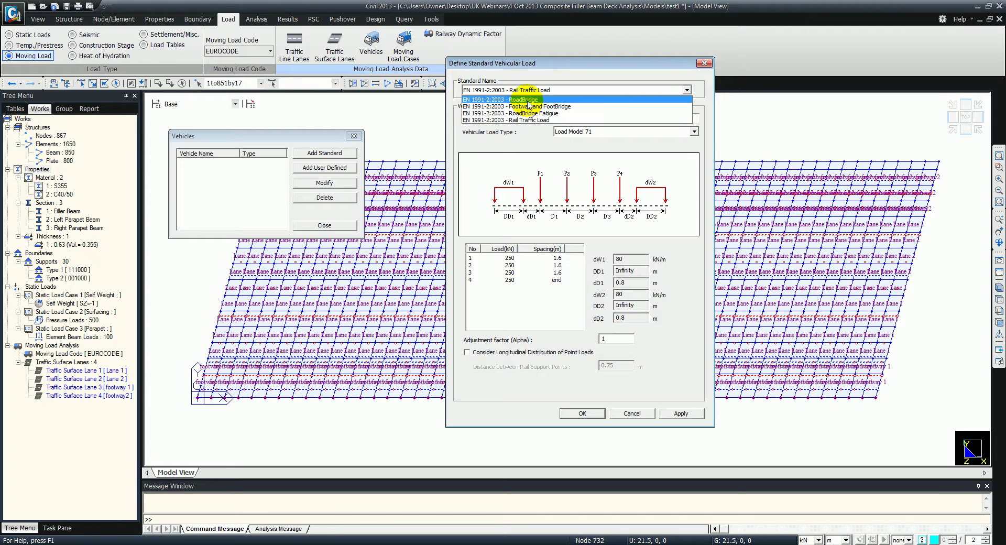
left_click(529, 99)
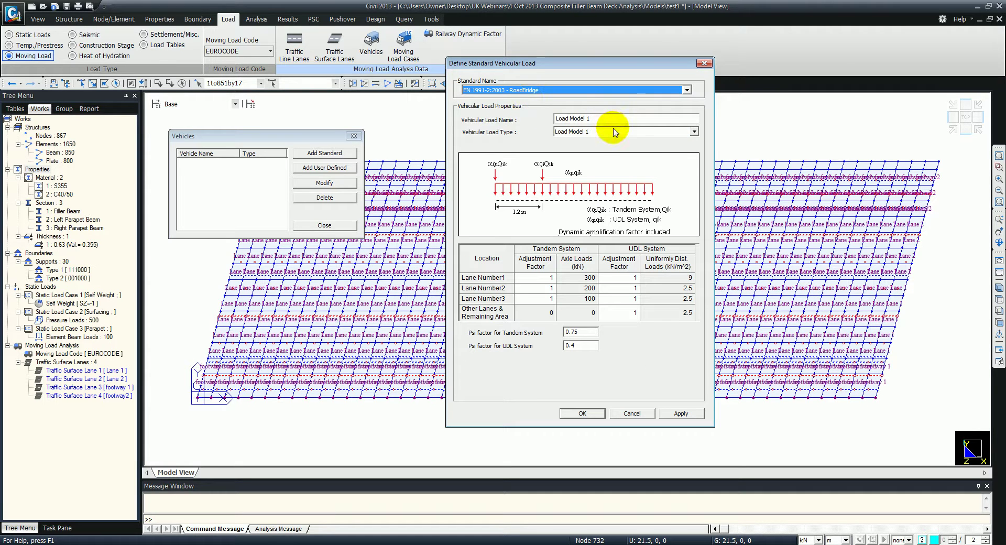
Add the Load Model 1 vehicle with UDL adjustment factors of 0.61 for lane 1 and 2.20 for lanes 2 and 3.
left_click(630, 278)
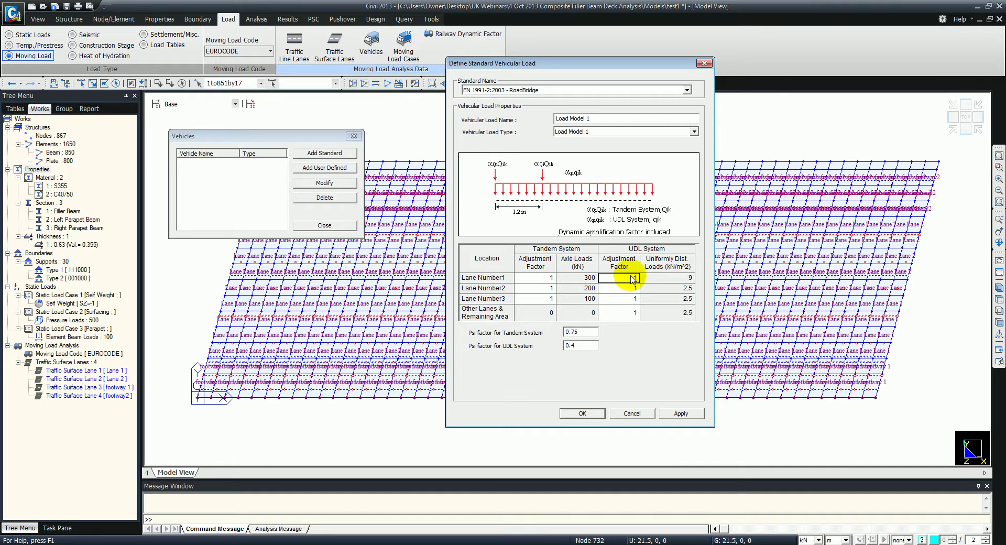
type("0.61")
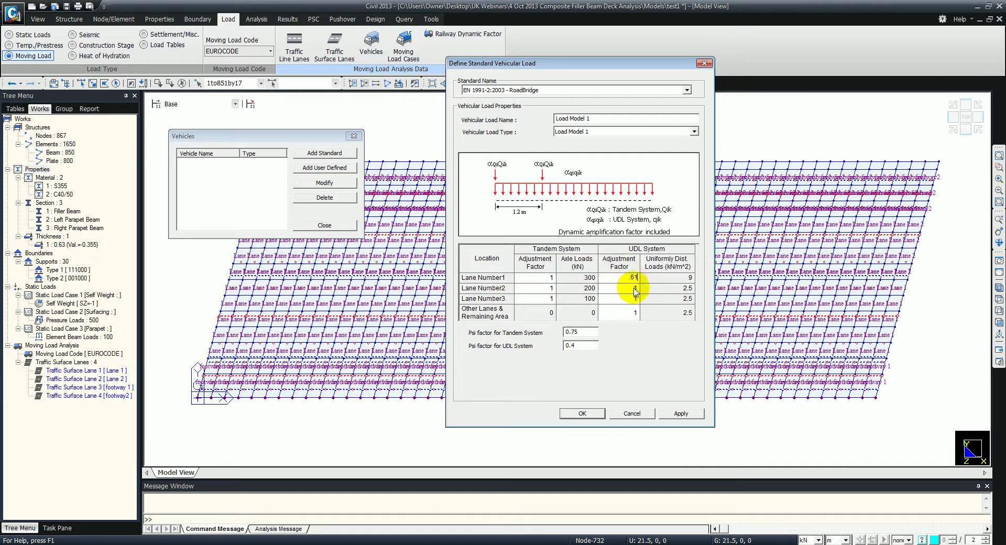
left_click(627, 299)
type("2.2")
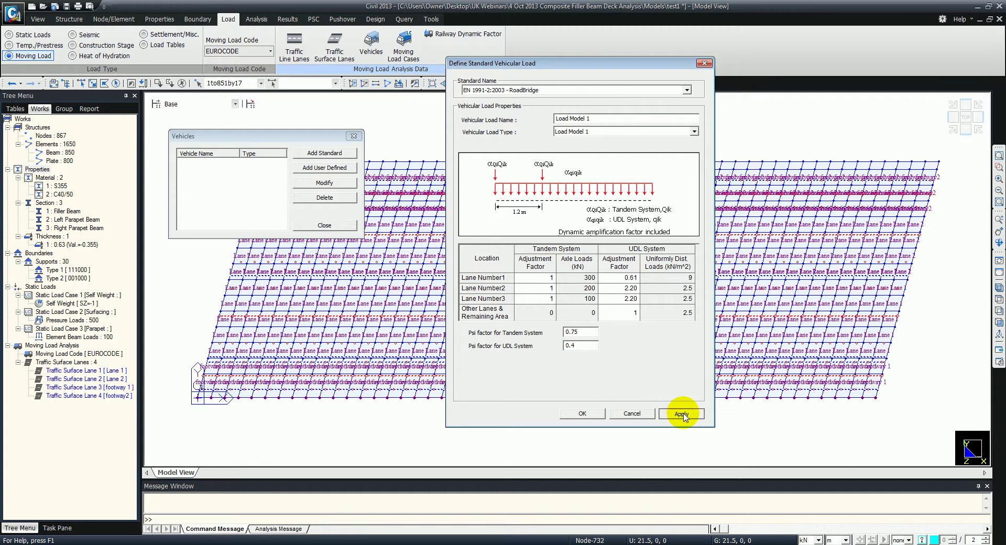
left_click(682, 413)
Add a Load Model 3 (UK NA) vehicle using SV 80 and name it SV80.
left_click(610, 130)
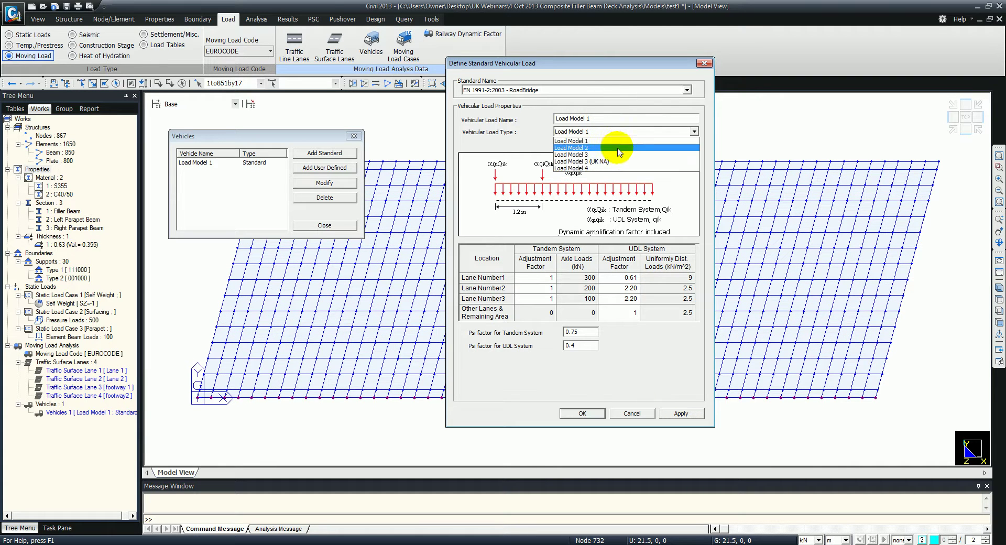
left_click(615, 161)
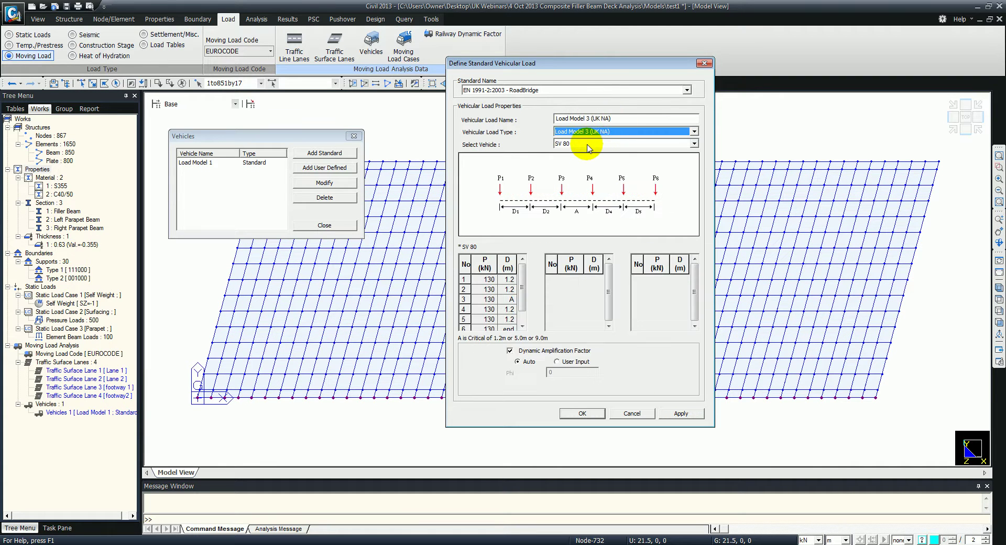
left_click(571, 142)
left_click(582, 144)
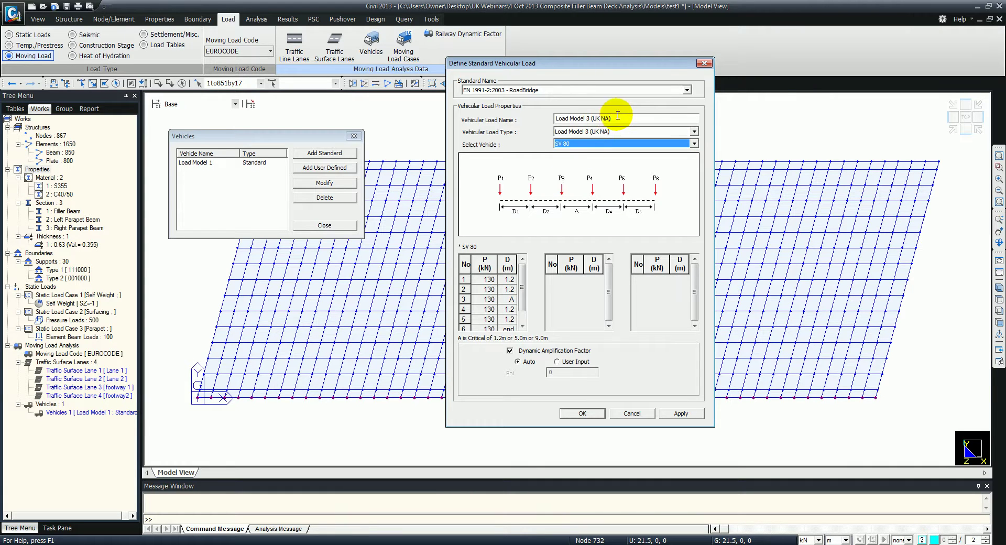
left_click_drag(618, 115, 544, 118)
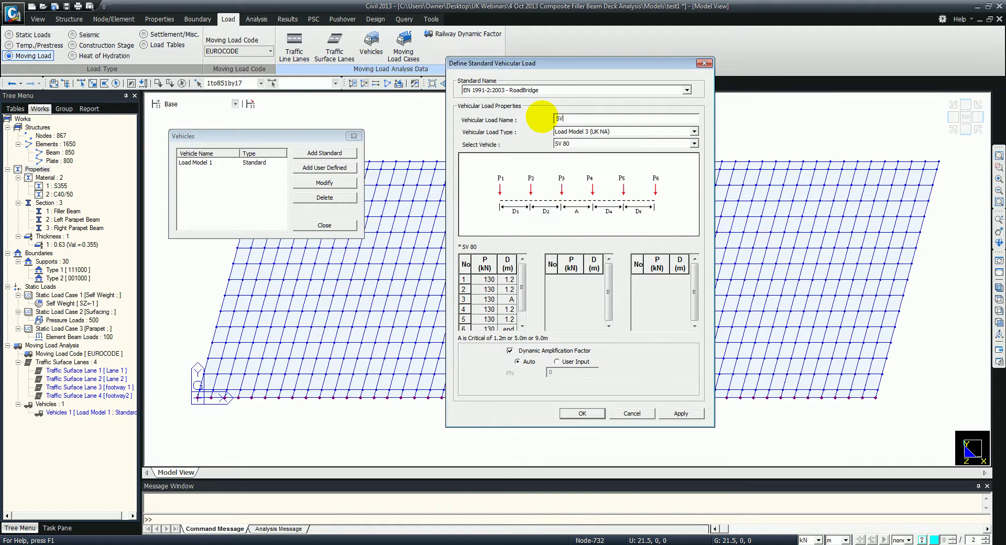
left_click(680, 413)
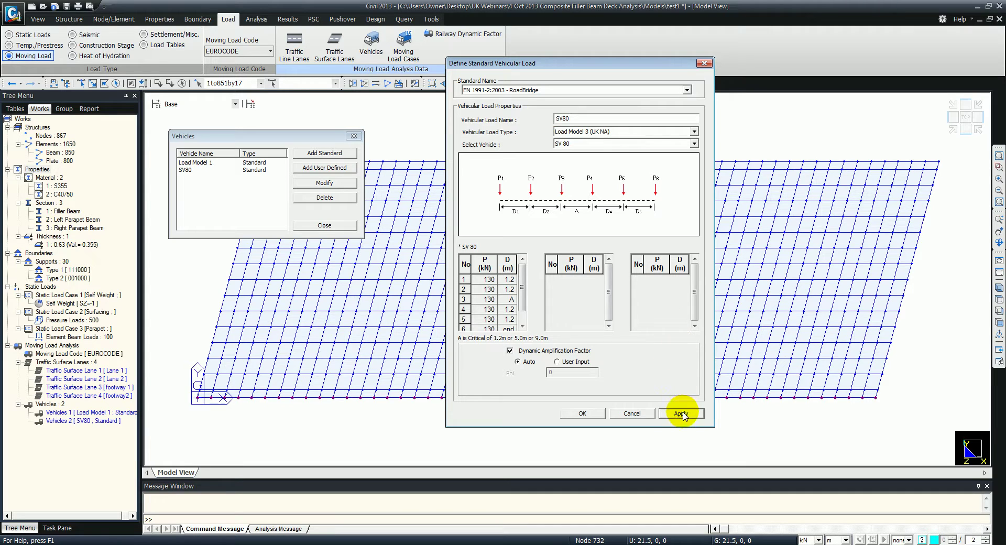
Add the EN 1991-2:2003 - Footway and FootBridge uniform load for road bridge footways and finish the vehicle definitions.
left_click(564, 92)
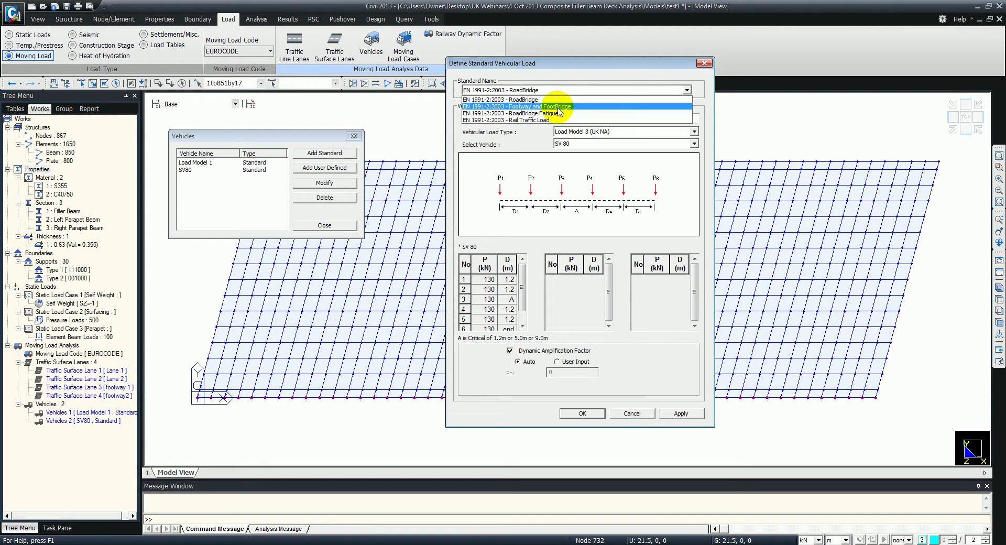
left_click(558, 106)
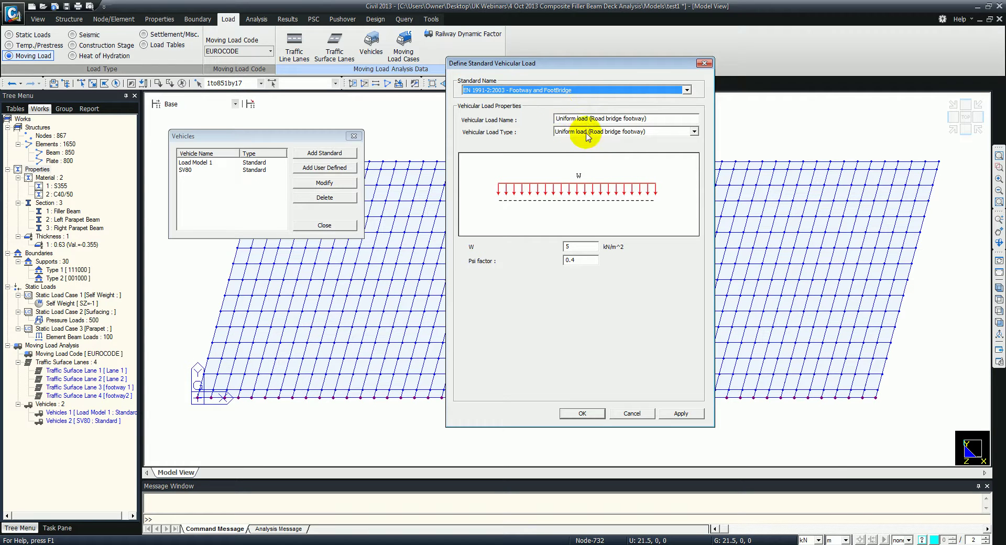
left_click(592, 414)
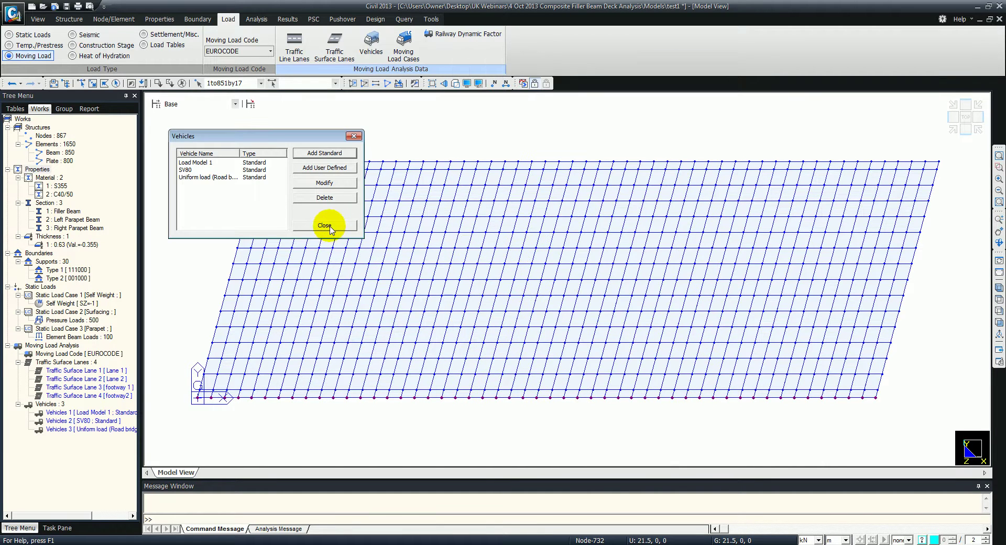
left_click(326, 225)
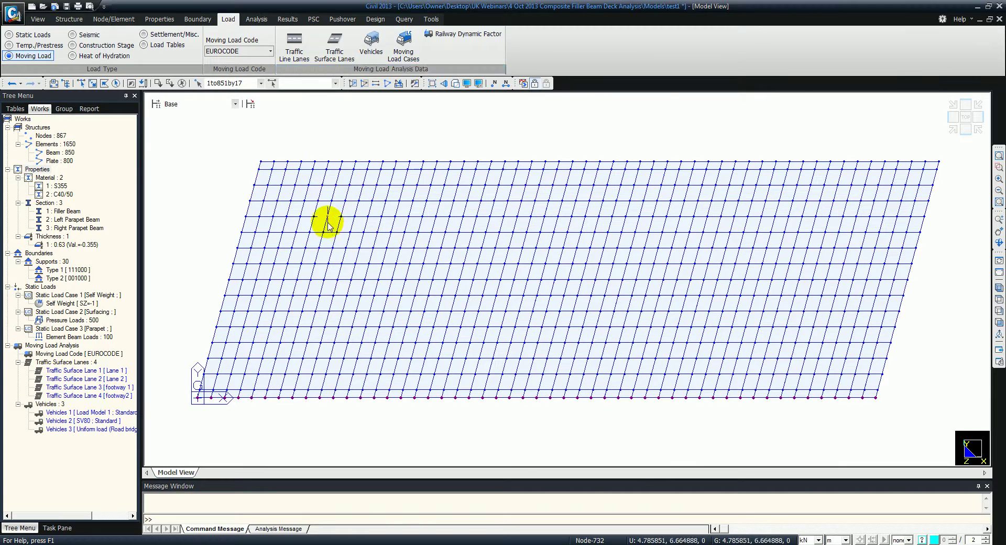
Create moving load case LM1+Footway for the LM 1 model, with vehicle Load Model 1 and footway Uniform load (Road bridge footway).
left_click(419, 54)
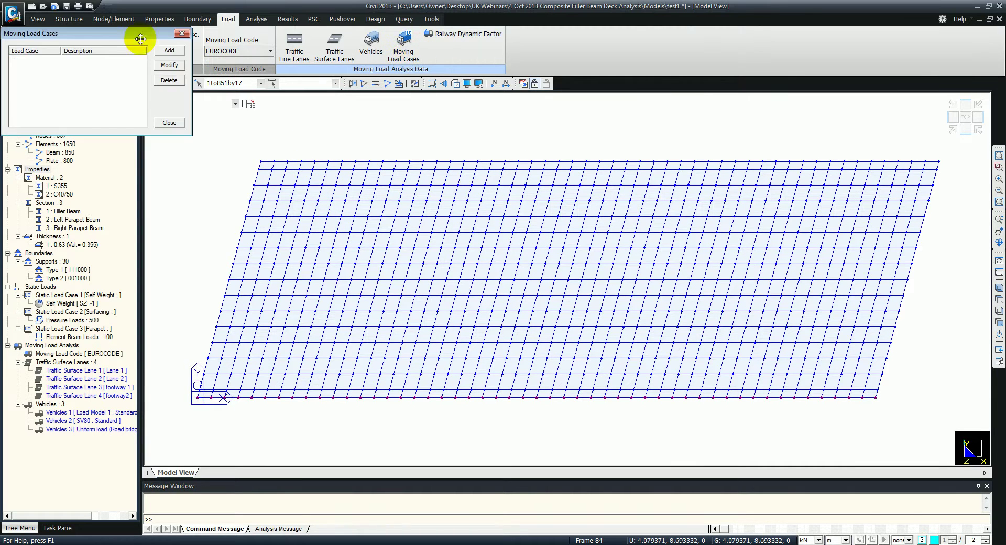
left_click_drag(134, 31, 308, 139)
left_click(345, 158)
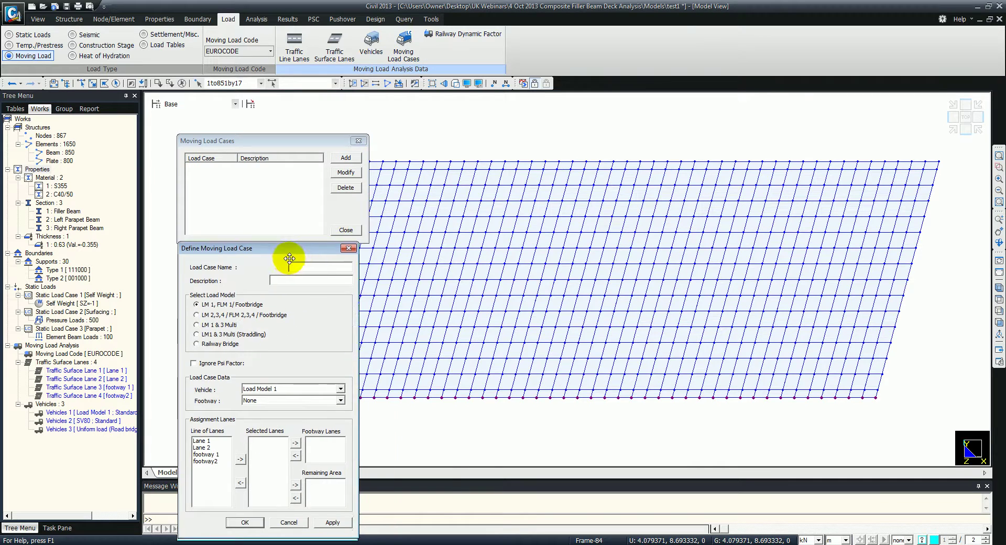
left_click_drag(246, 247, 563, 139)
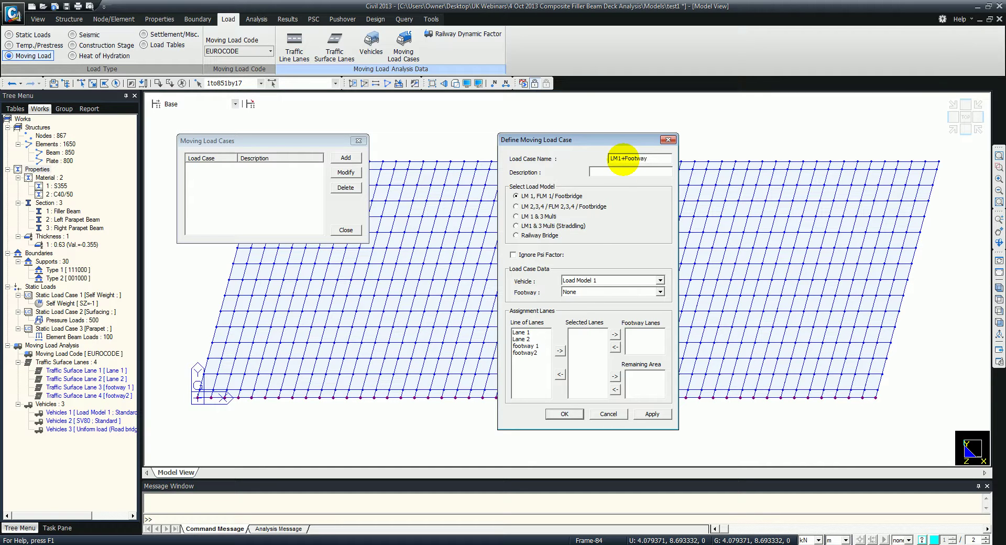
left_click(589, 292)
left_click(586, 308)
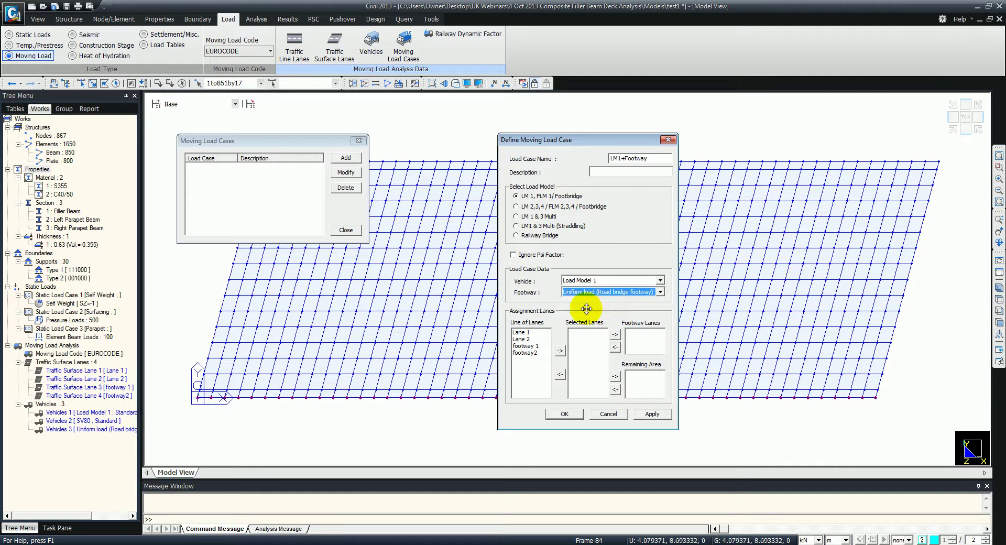
Assign Lane 1 and Lane 2 as selected lanes and footway 1 and footway2 as footway lanes in the load case.
left_click_drag(522, 332, 579, 353)
left_click(560, 351)
left_click(614, 334)
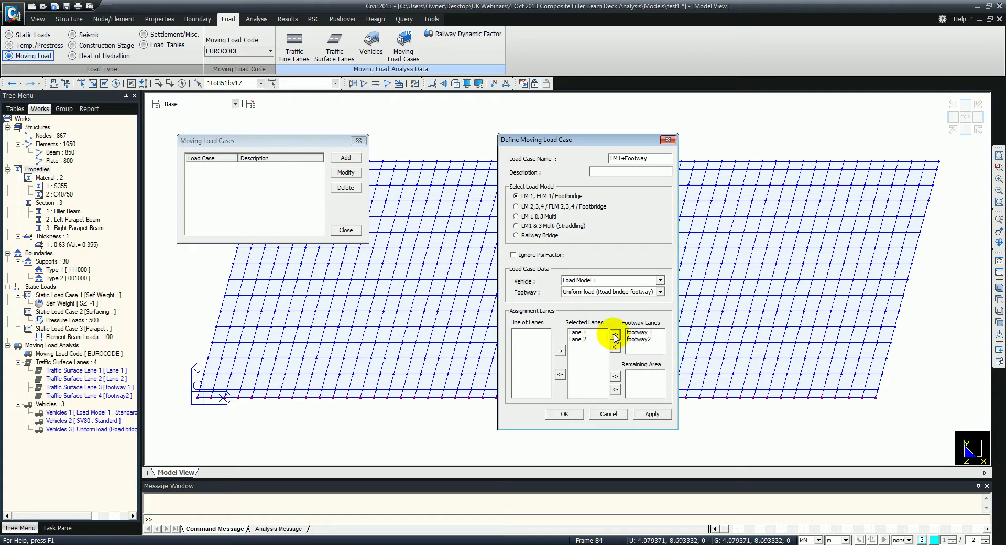
Save the LM1+Footway moving load case and set up LM1+SV80 using LM1 & 3 Multi (Straddling) with SV80 as the special vehicle.
left_click(652, 415)
left_click_drag(650, 159, 633, 160)
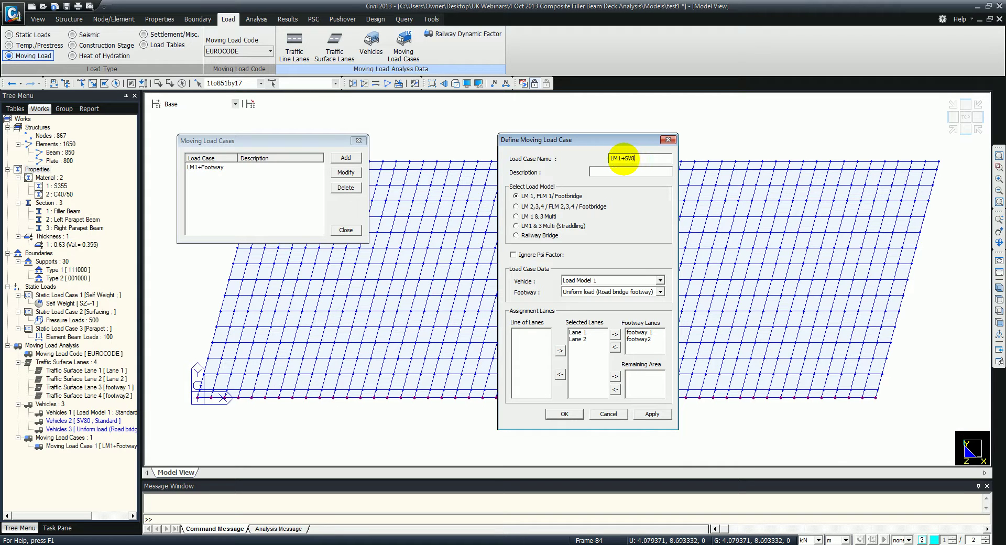
left_click(516, 225)
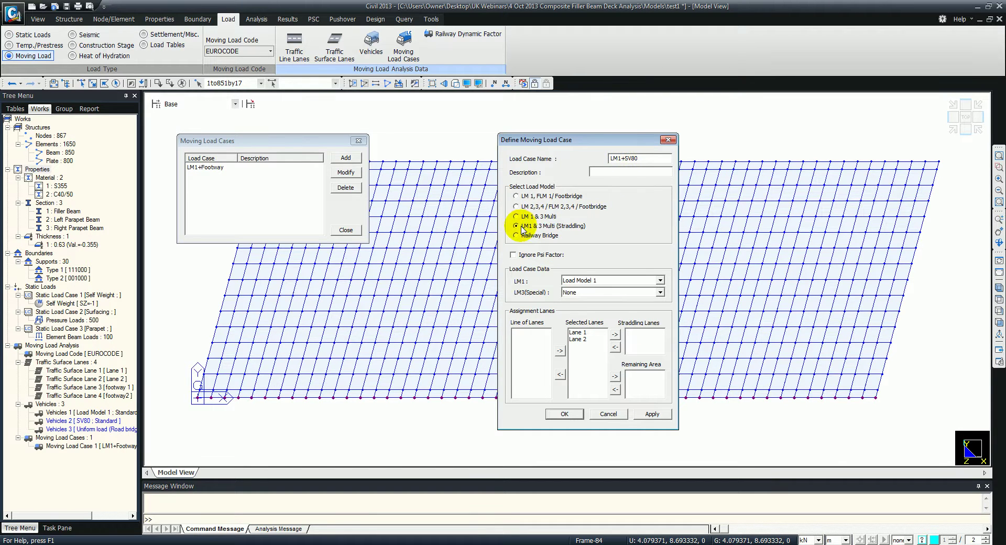
left_click(581, 292)
left_click(589, 304)
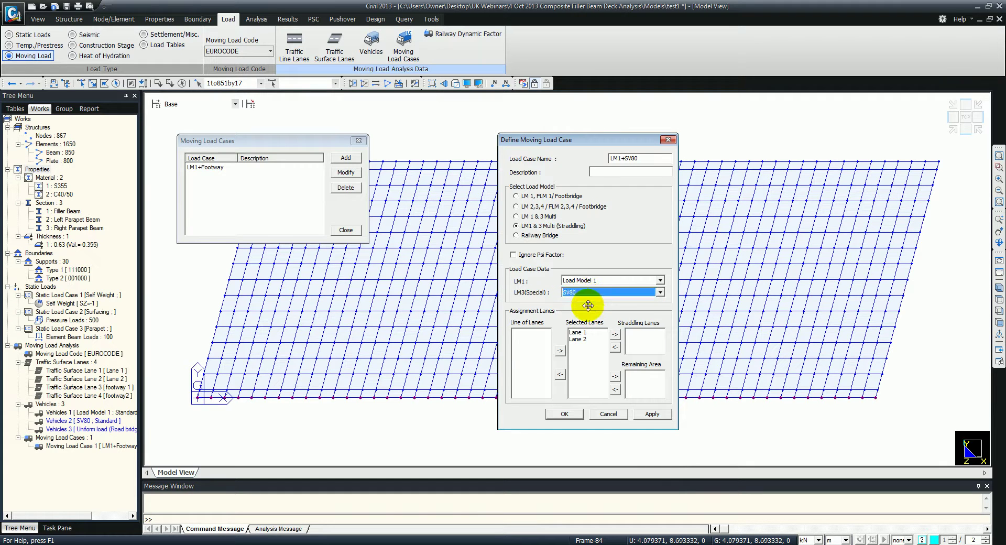
Assign Lane 1 and Lane 2 as straddling lanes and save the LM1+SV80 moving load case.
left_click_drag(576, 332, 586, 342)
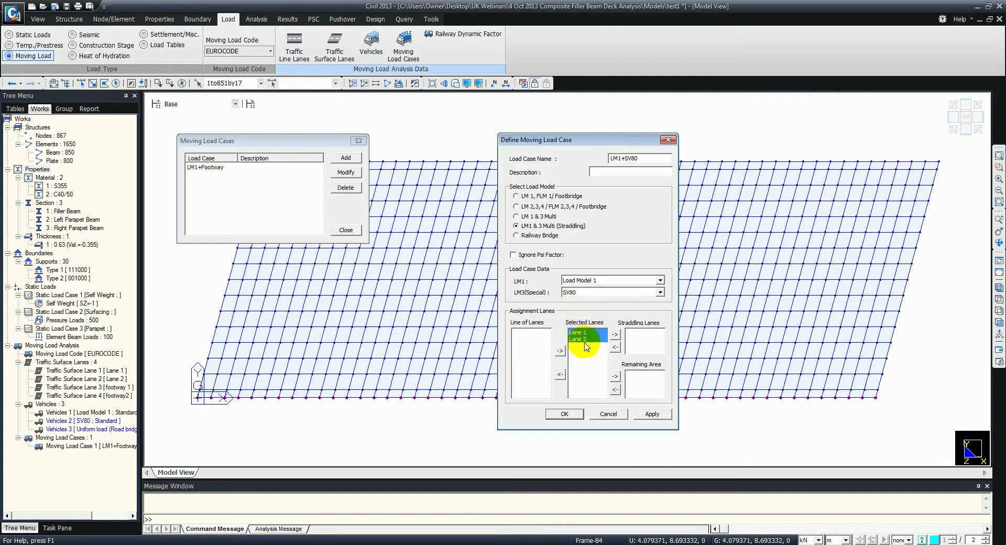
left_click(615, 335)
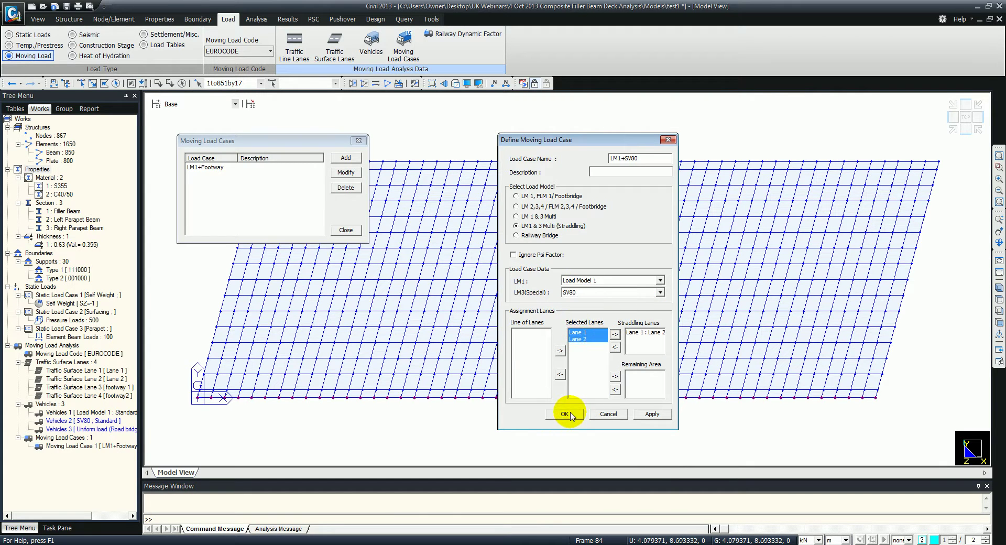
left_click(565, 414)
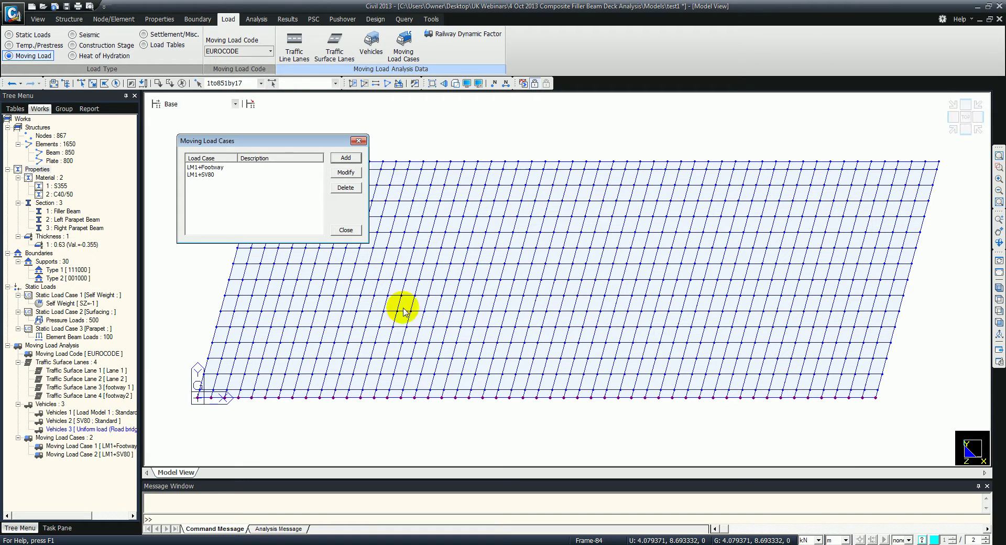
left_click(346, 231)
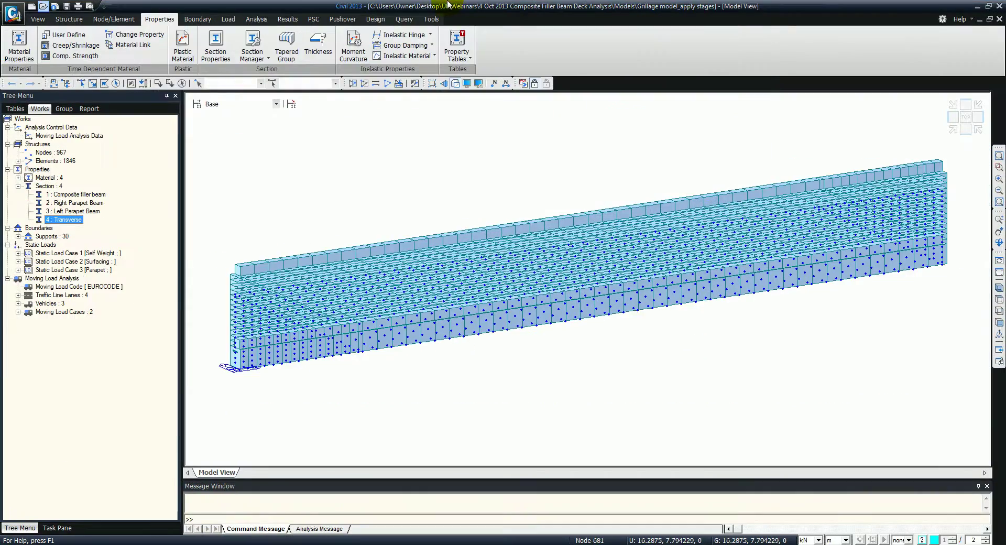
Add a construction stage named "steel only" to the grillage model and activate its composite filler beams element group.
left_click(997, 298)
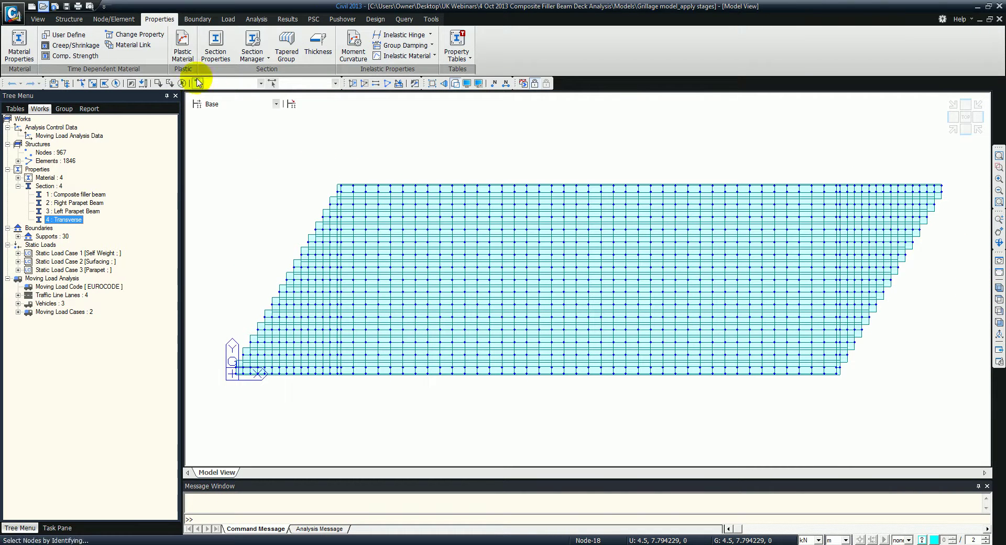
left_click(196, 104)
left_click(584, 231)
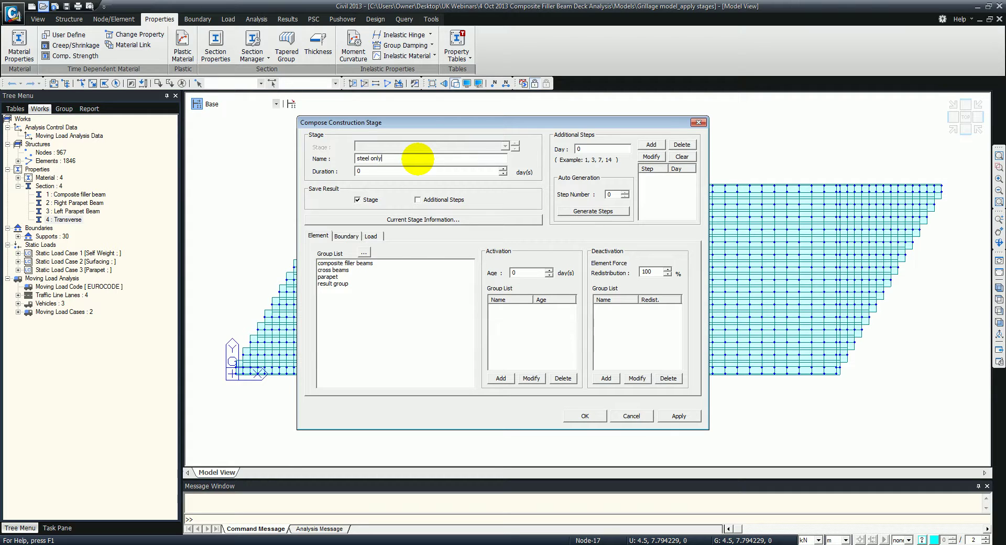
left_click(382, 263)
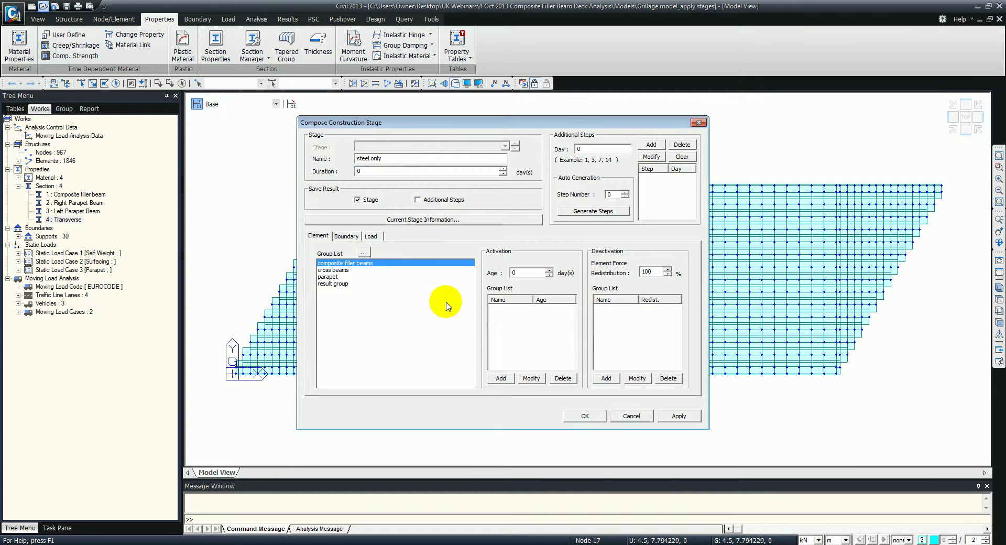
left_click(500, 378)
Activate the supports boundary group and the Self Weight load group in the steel only stage and save it.
left_click(346, 236)
left_click(332, 263)
left_click(501, 377)
left_click(371, 236)
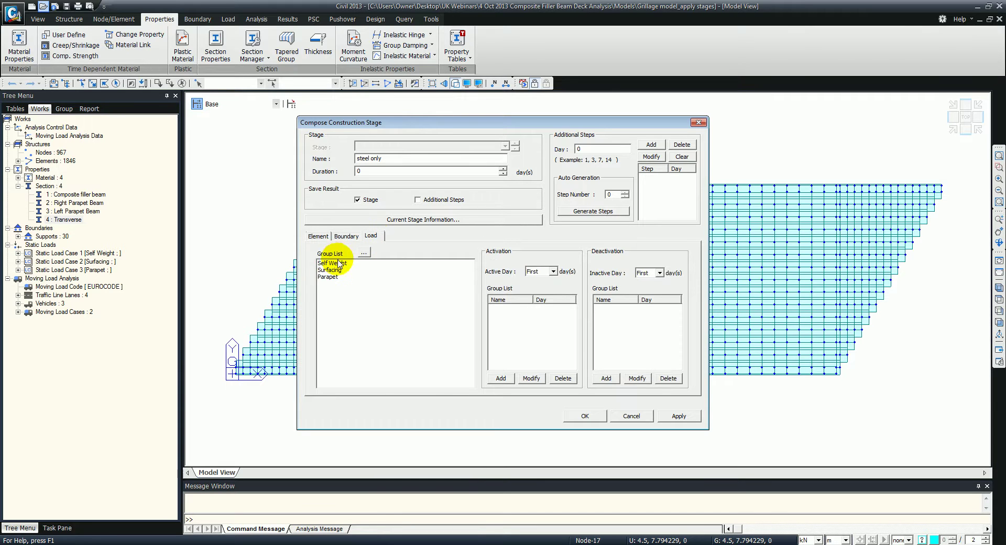
left_click(339, 263)
left_click(501, 378)
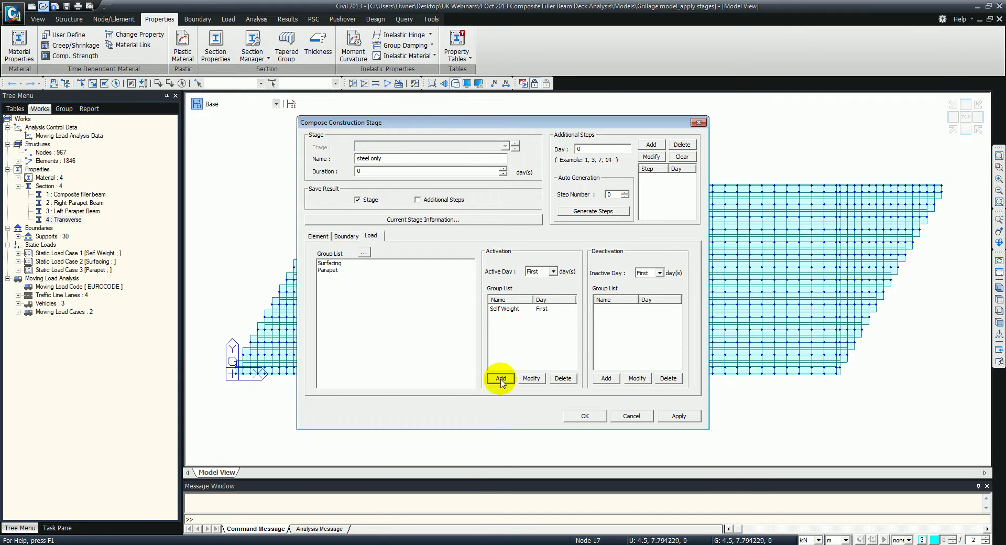
left_click(679, 415)
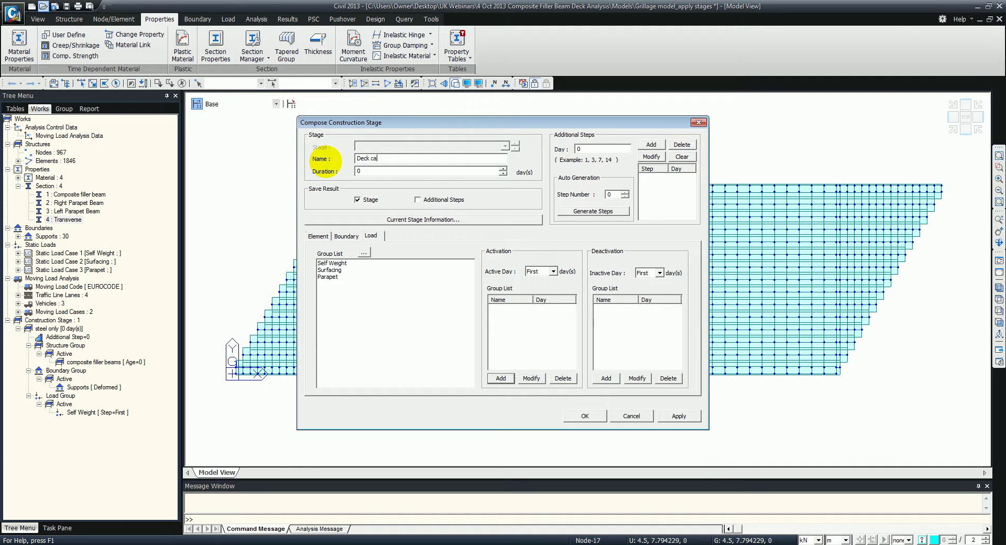
Create the construction stage "Deck casted" with the cross beams element group activated and no added load group.
left_click(318, 235)
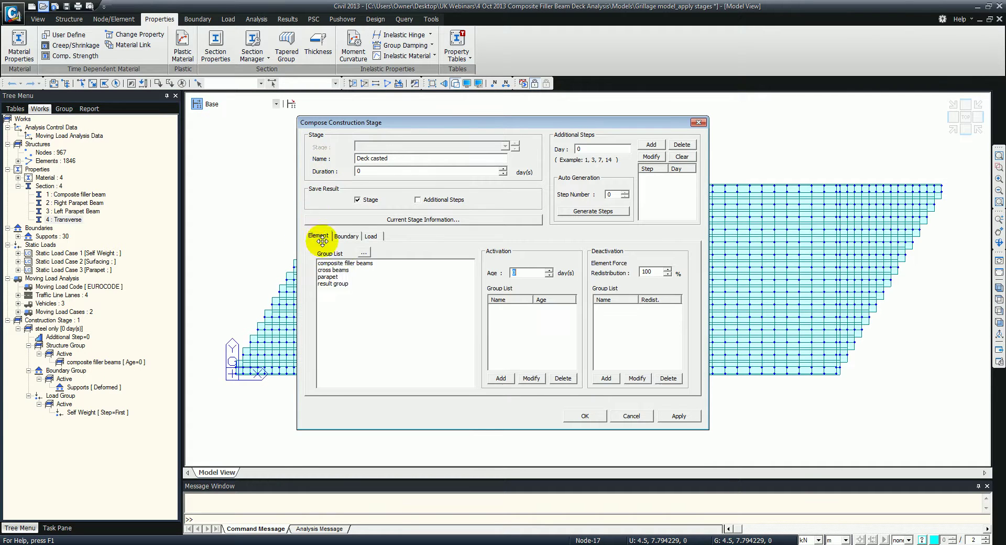
left_click(333, 270)
left_click(501, 377)
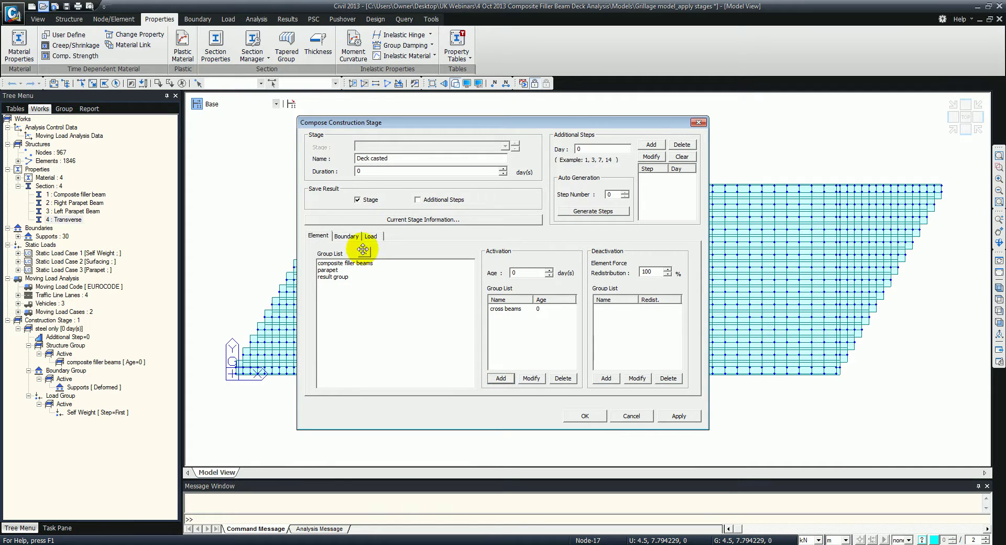
left_click(346, 237)
left_click(371, 236)
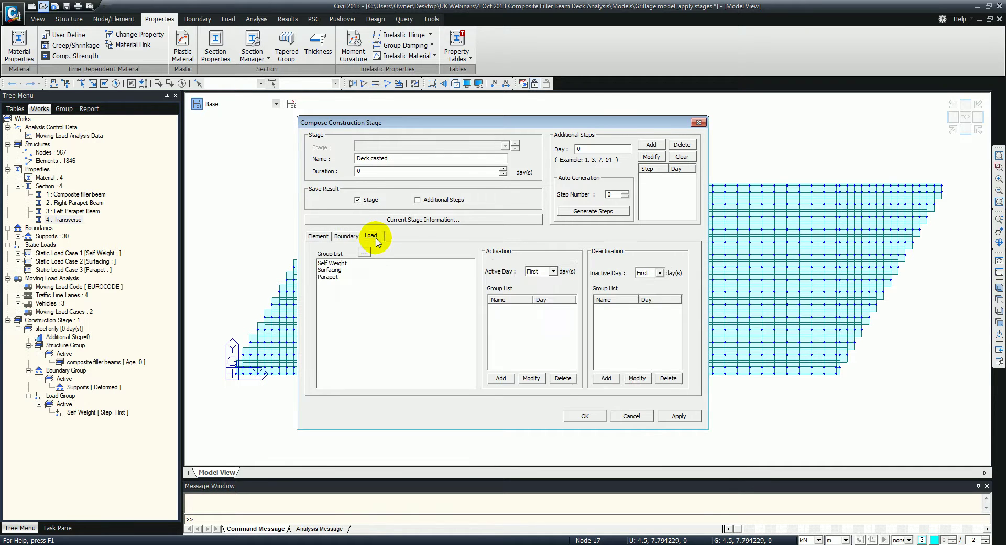
left_click(683, 417)
Create the construction stage "Parapet" with the parapet element group and the Parapet load group activated.
left_click_drag(411, 158, 340, 161)
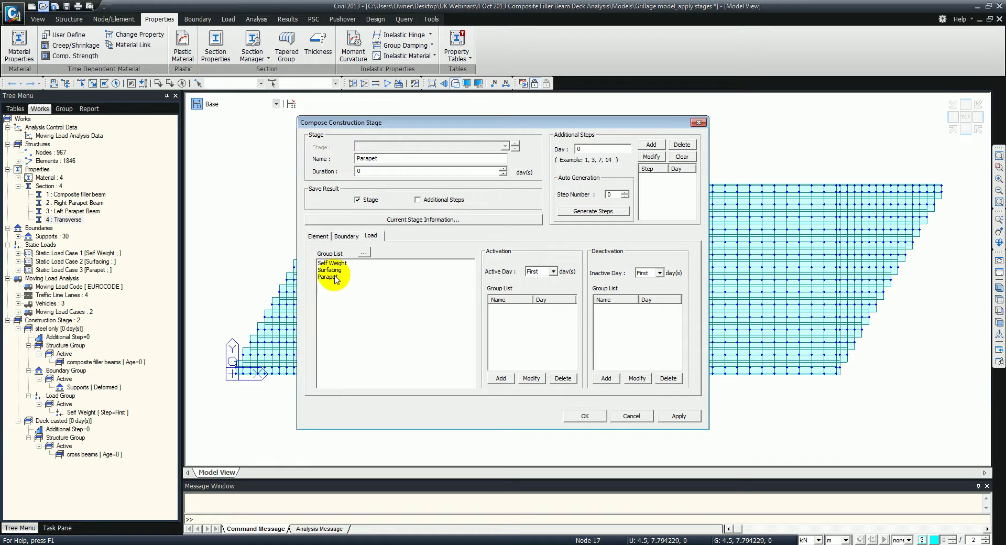
left_click(314, 234)
left_click(328, 276)
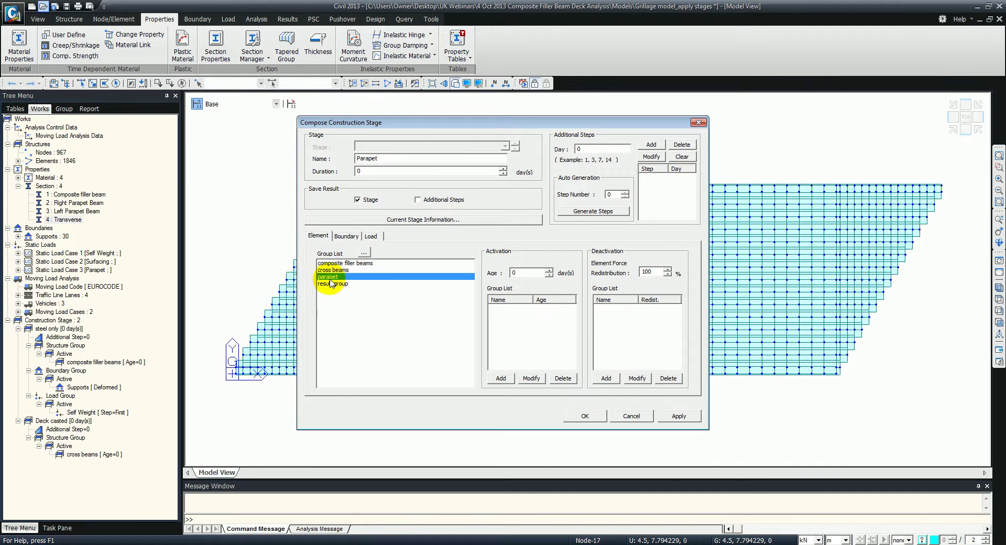
left_click(492, 379)
left_click(370, 236)
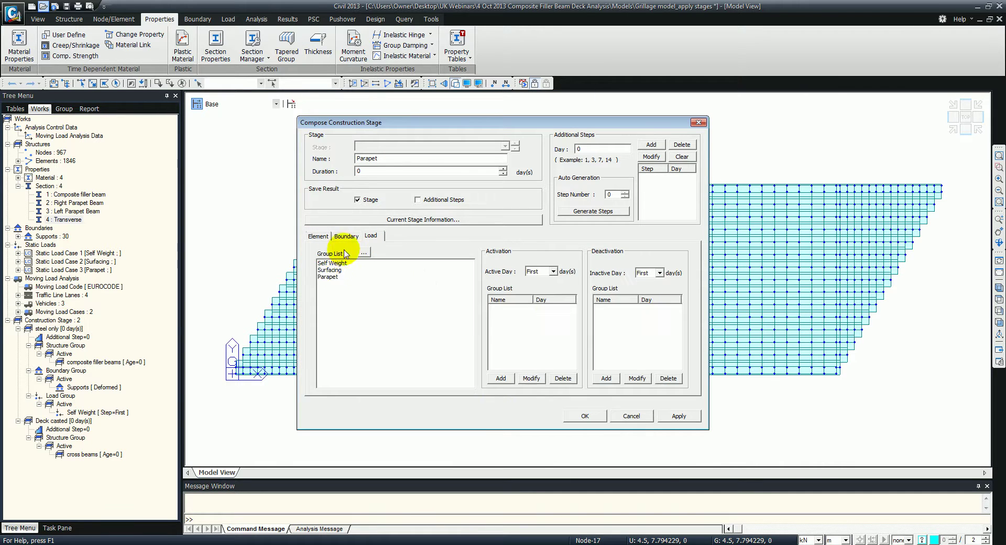
left_click(330, 278)
left_click(500, 377)
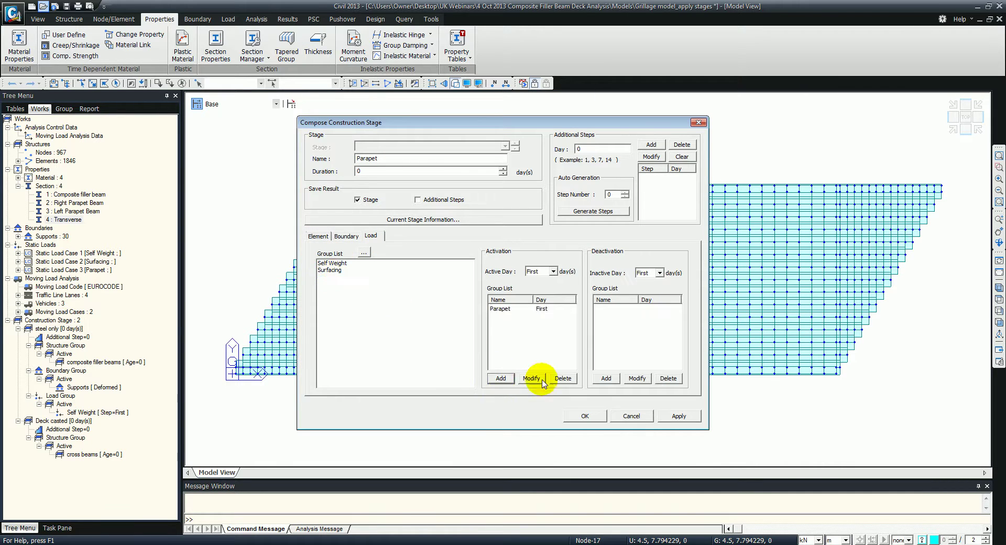
left_click(680, 416)
Create the construction stage "Surfacing" with the Surfacing load group activated and finish the stage definition.
left_click_drag(389, 160, 340, 157)
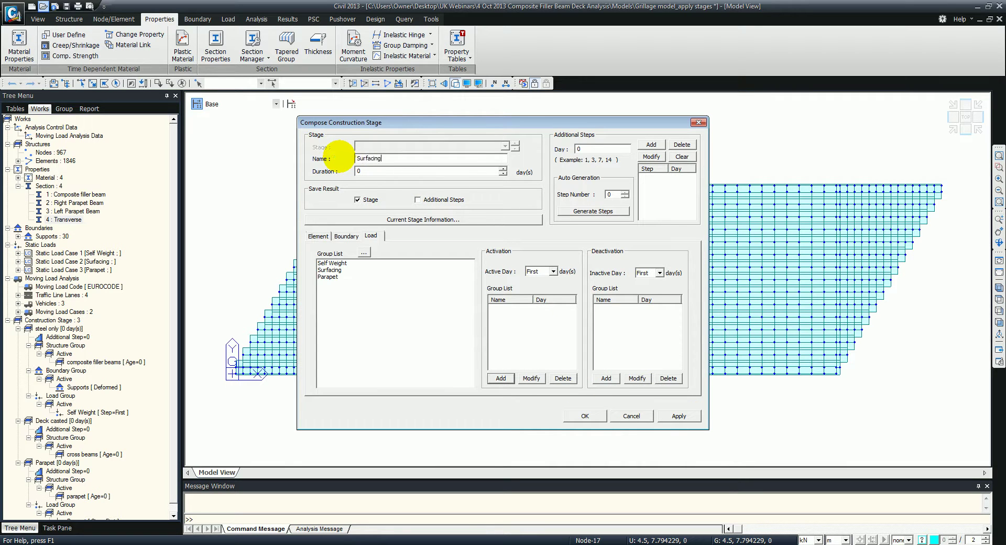
left_click(329, 269)
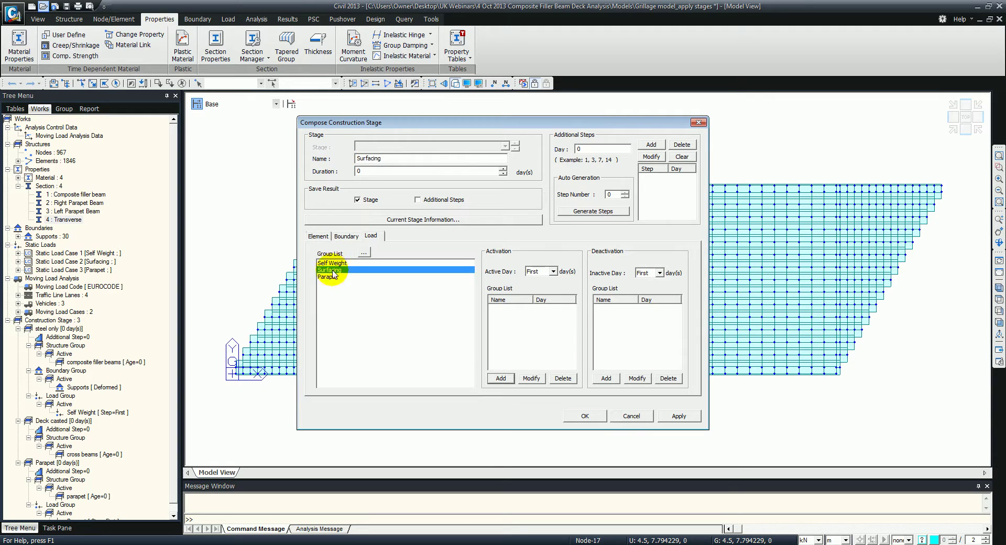
left_click(500, 378)
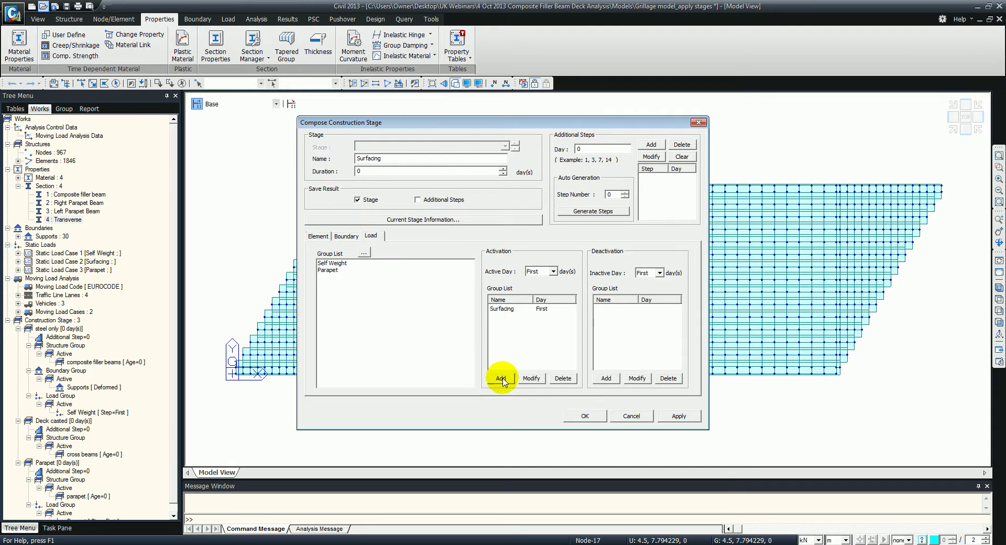
left_click(586, 416)
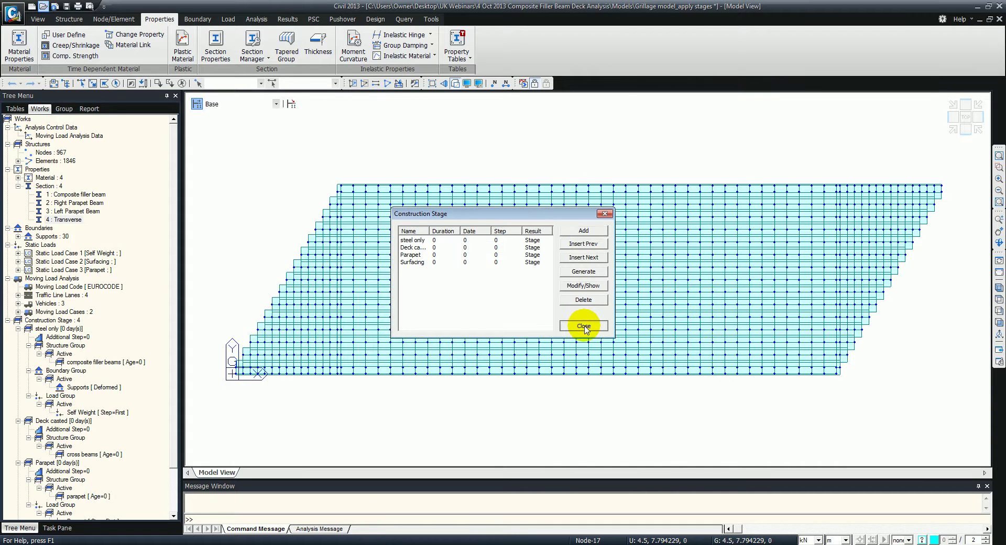
left_click(583, 325)
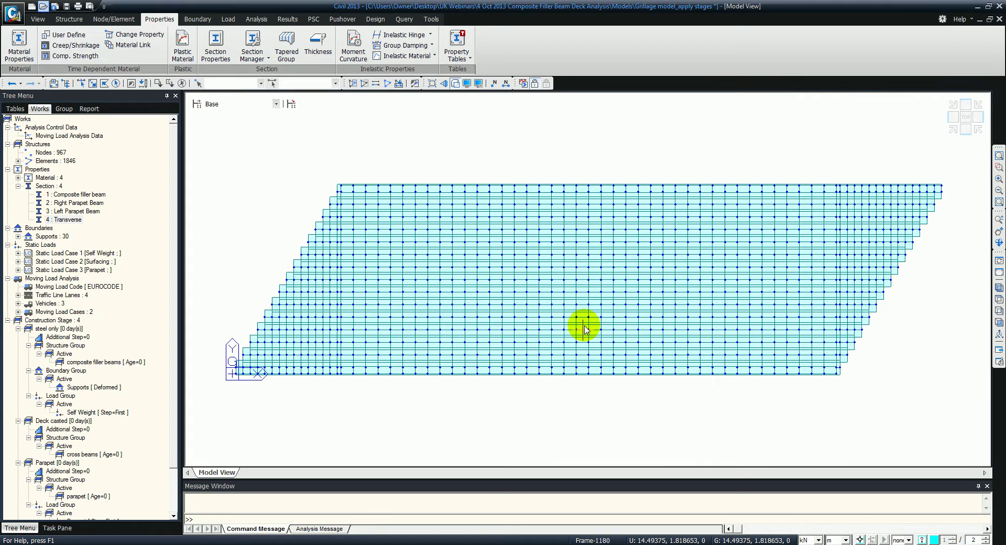
Add a construction-stage composite section for the composite filler beam, with part 1 in material S355 at the steel only stage.
left_click(292, 104)
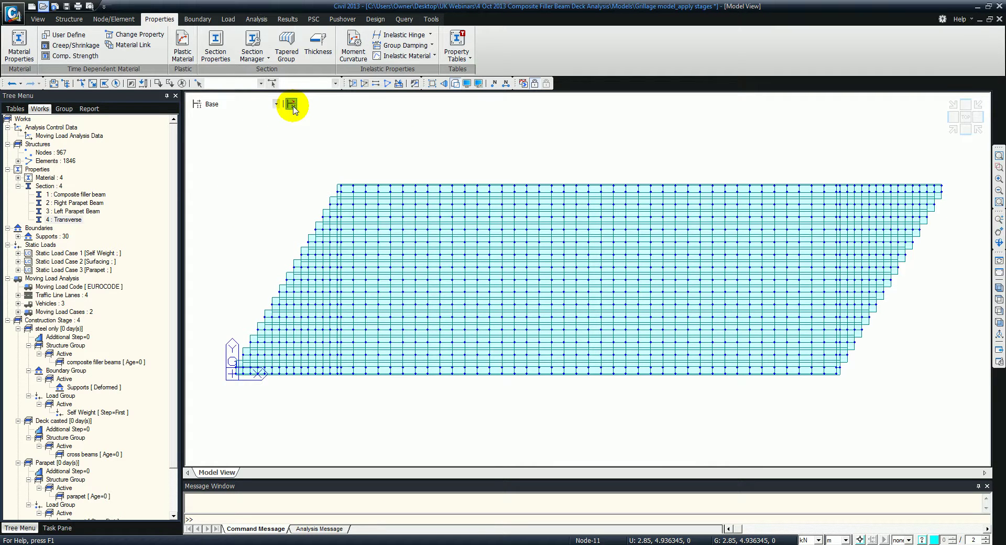
left_click_drag(191, 34, 225, 139)
left_click(268, 148)
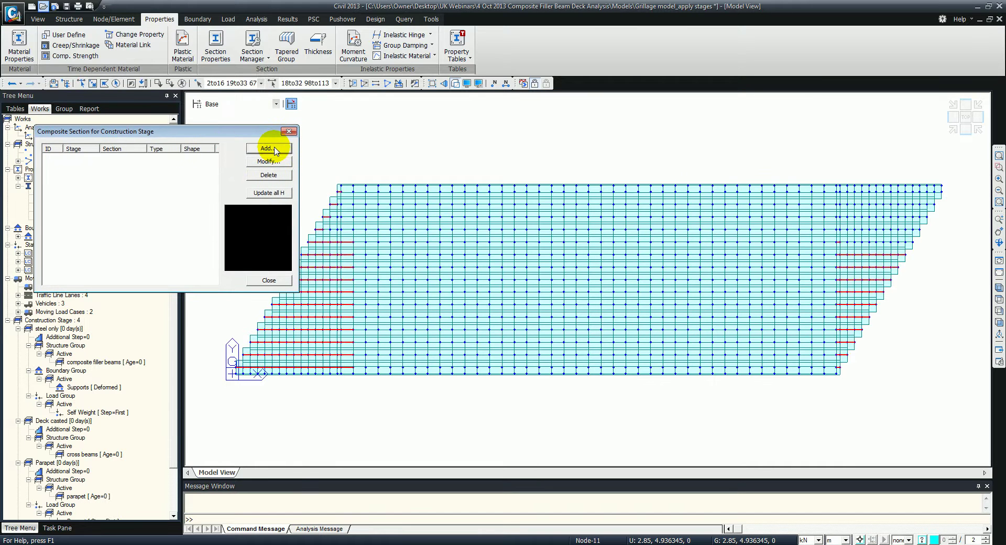
left_click_drag(293, 298, 520, 148)
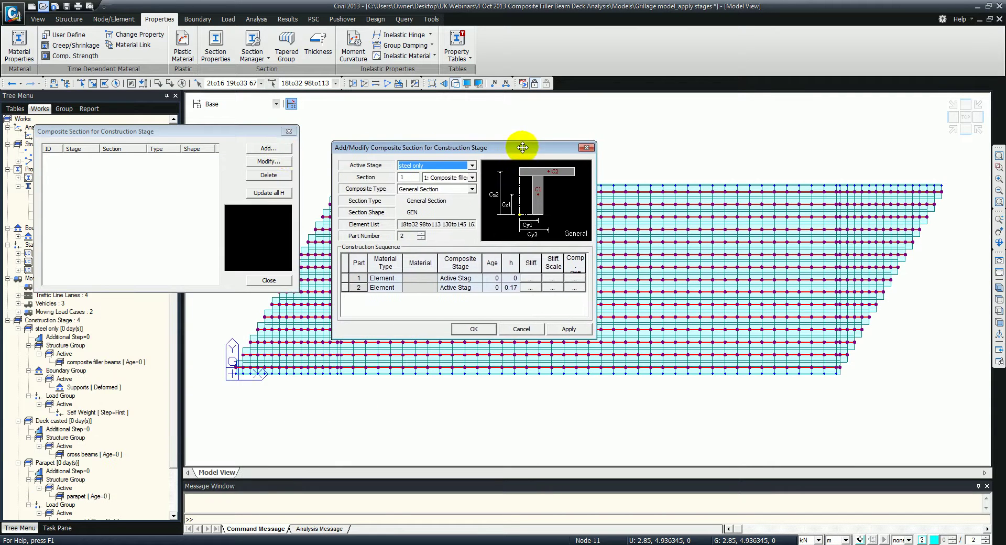
left_click(399, 278)
left_click(386, 296)
left_click(433, 278)
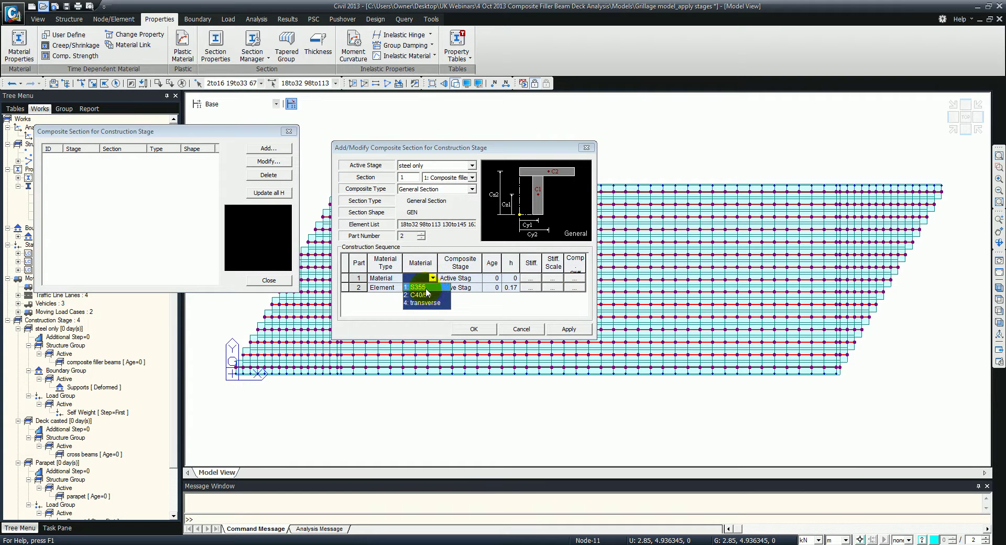
left_click(414, 287)
left_click(460, 278)
left_click(476, 278)
left_click(464, 295)
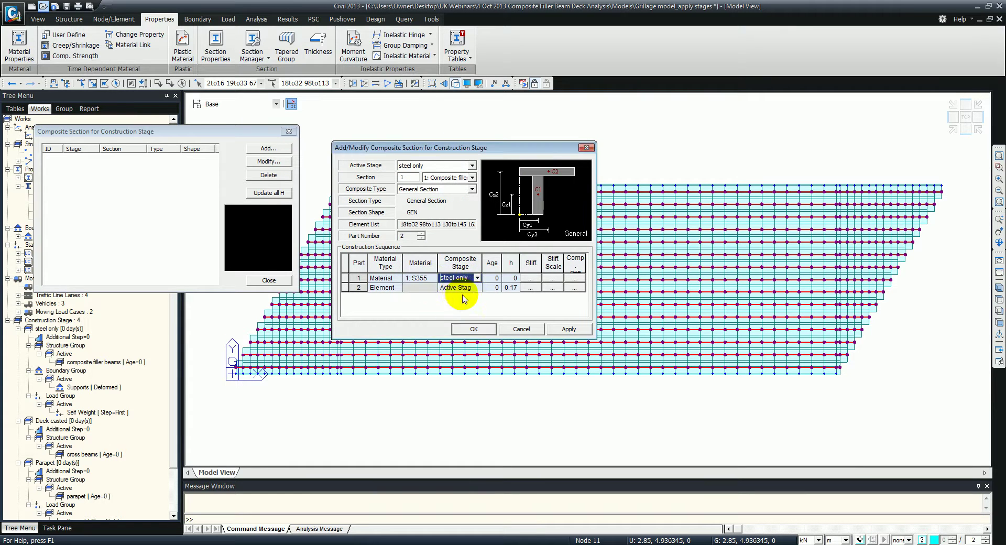
Set part 2 of the composite section to material C40/50 at the Deck casted stage and save the definition.
left_click(388, 287)
left_click(398, 287)
left_click(380, 304)
left_click(419, 287)
left_click(433, 287)
left_click(419, 304)
left_click(460, 287)
left_click(477, 287)
left_click(456, 312)
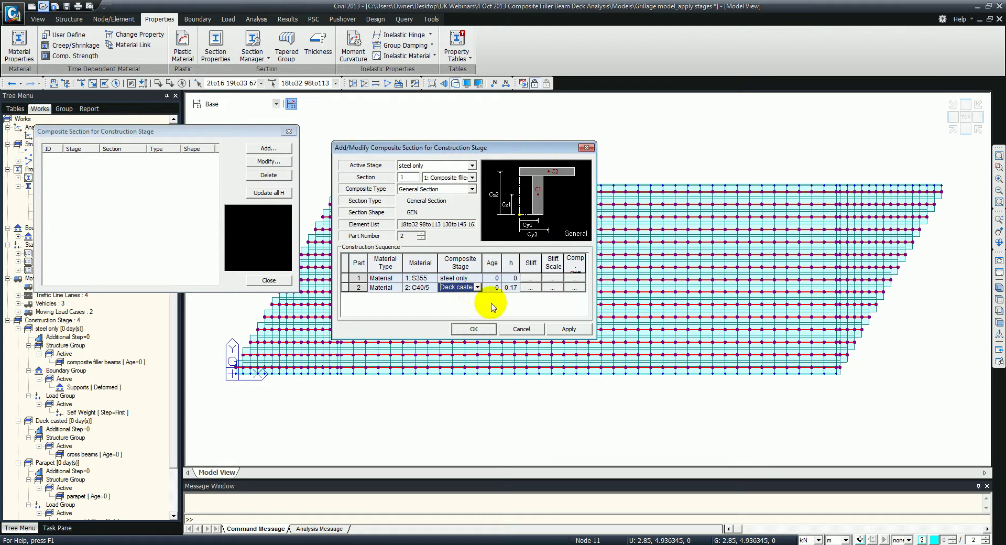
left_click(474, 329)
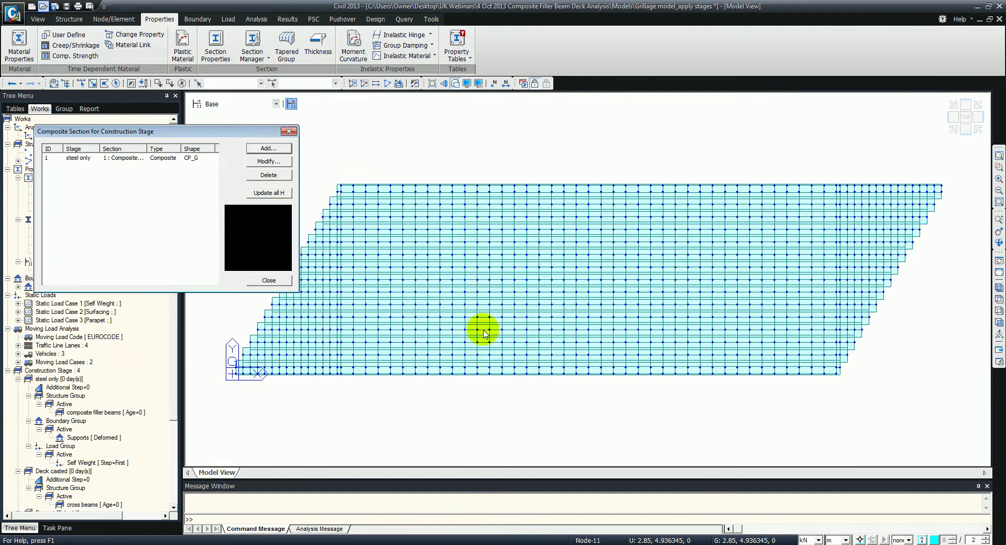
left_click(269, 280)
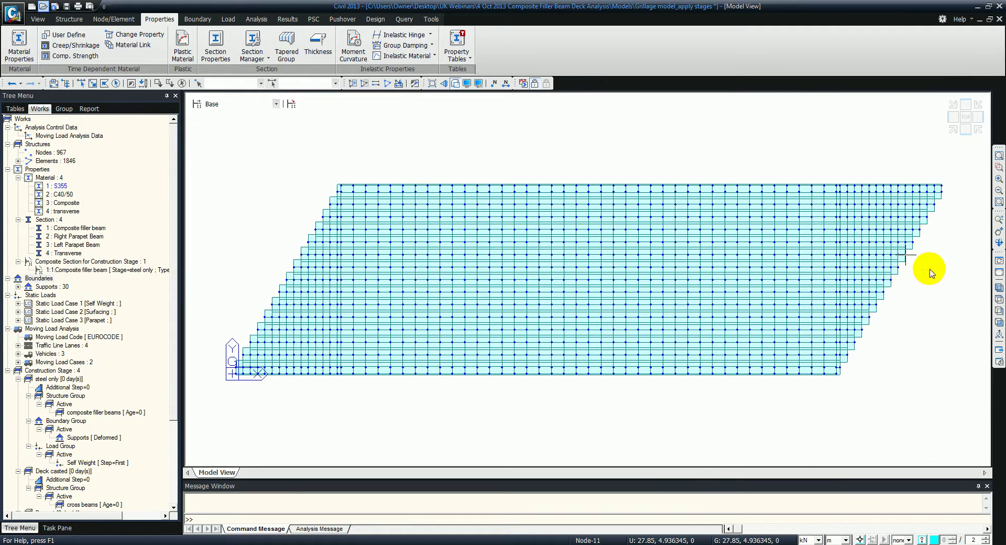
View the complete grillage deck in an isometric view and rotate it for inspection.
left_click(998, 287)
middle_click_drag(391, 224, 410, 227, "ctrl")
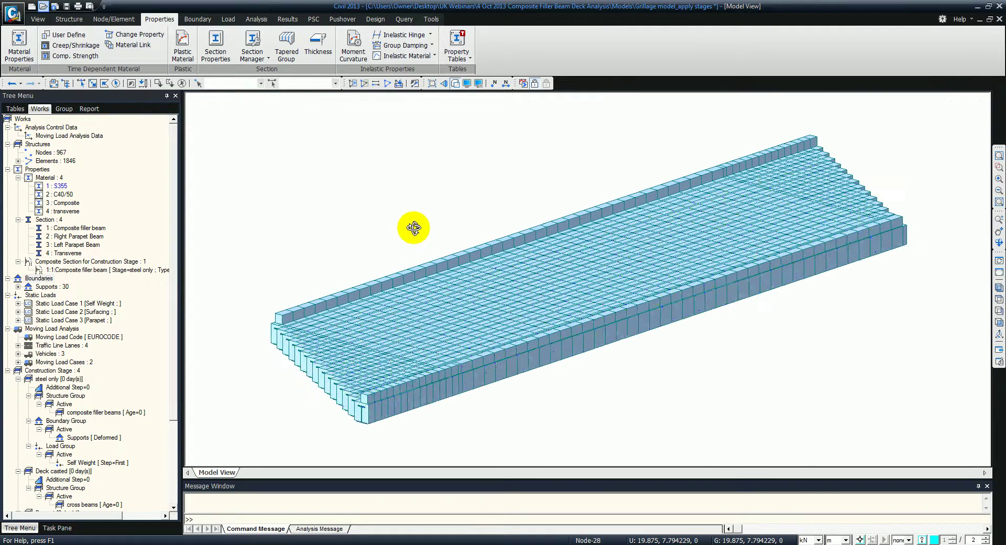
left_click(235, 118)
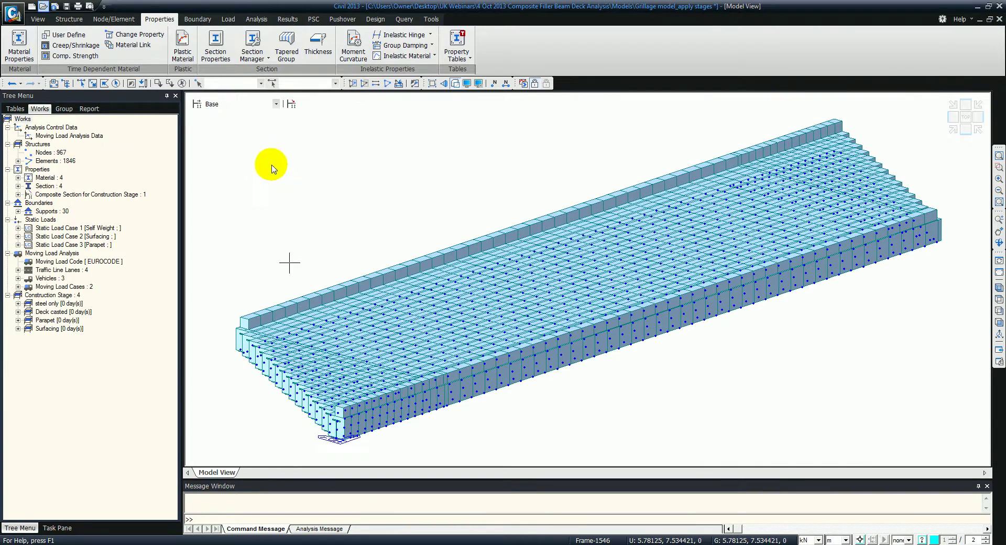
Display the model at the defined construction stages, including Surfacing, and return to the Base stage.
left_click(275, 103)
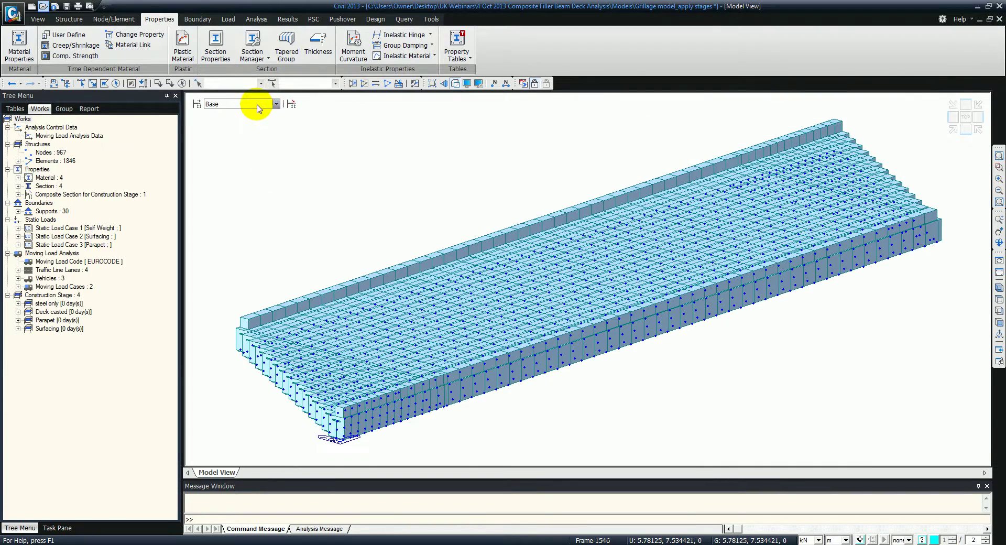
left_click(229, 128)
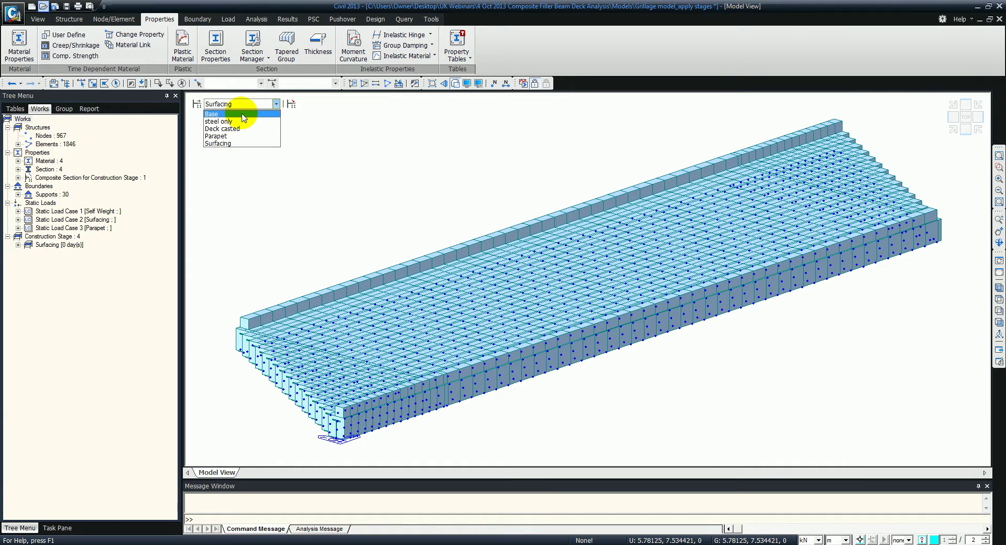
left_click(241, 114)
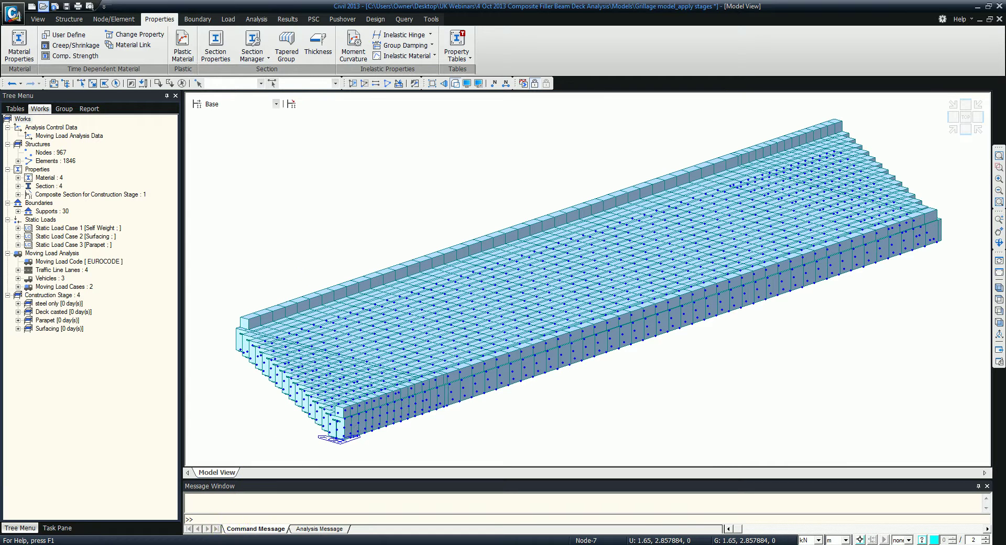
left_click(203, 531)
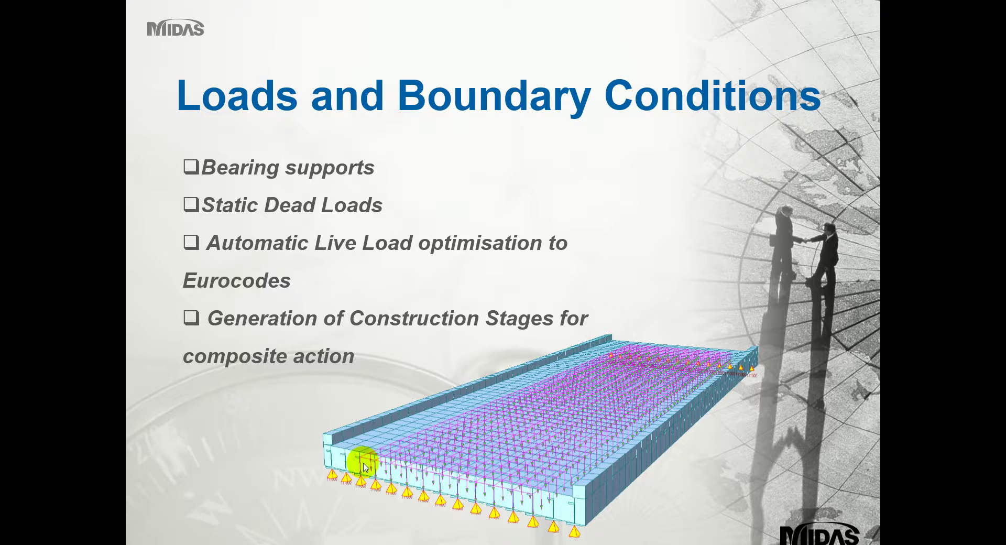
left_click(592, 314)
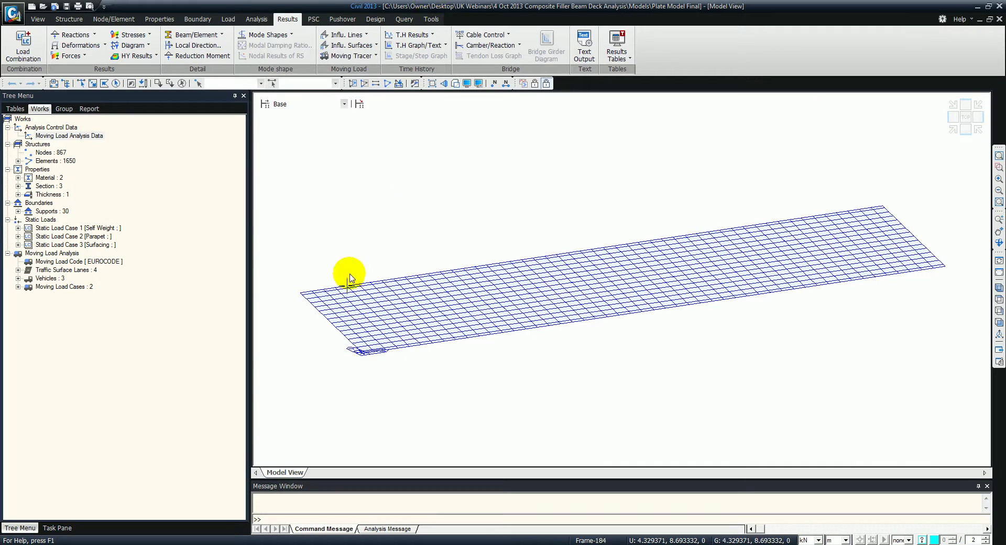
Open the steel design load combinations and start automatic generation with Eurocode 0 as the design code.
left_click(35, 50)
left_click(59, 29)
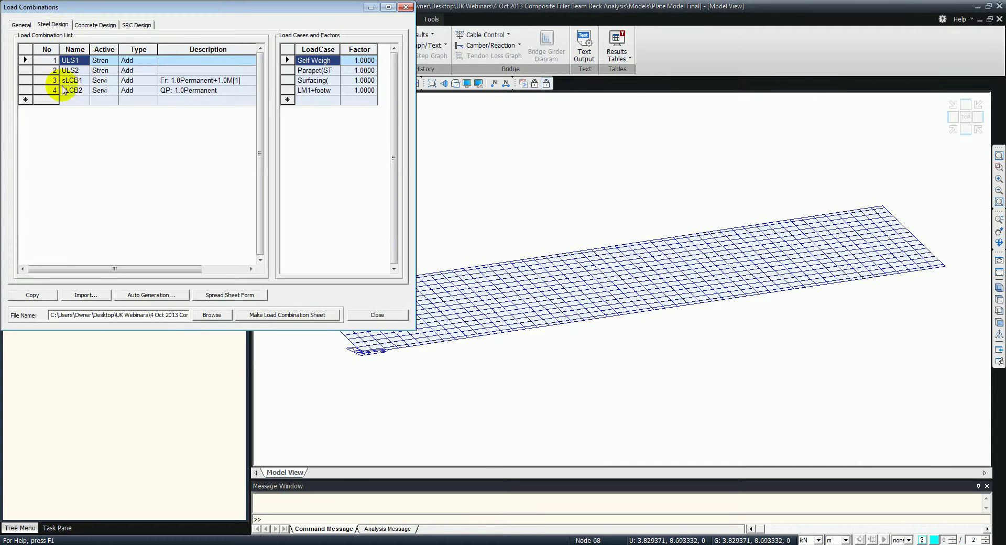
left_click(155, 296)
left_click(233, 65)
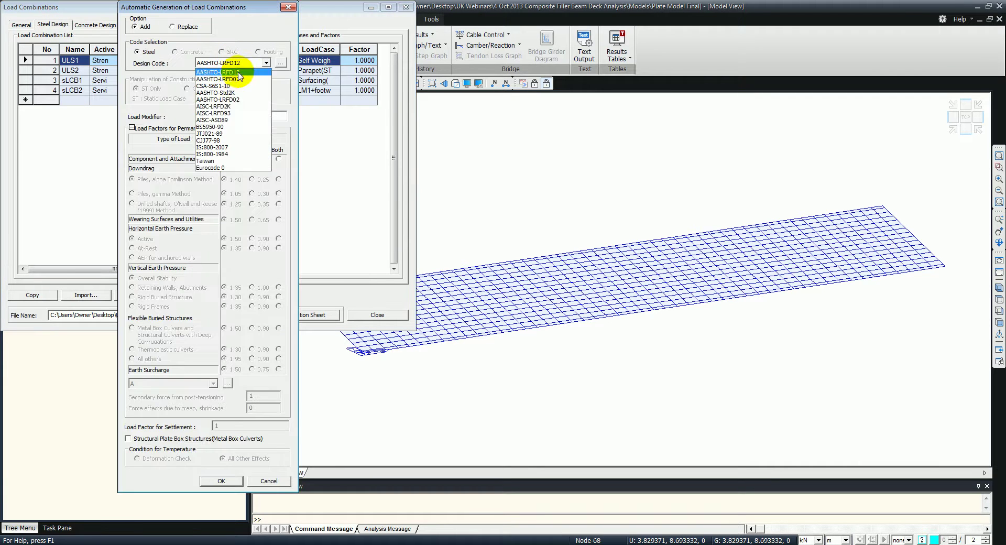
left_click(239, 166)
Assign LM1+footway as a frequent value for road traffic, cancel the automatic generation and close the load combinations.
left_click(198, 215)
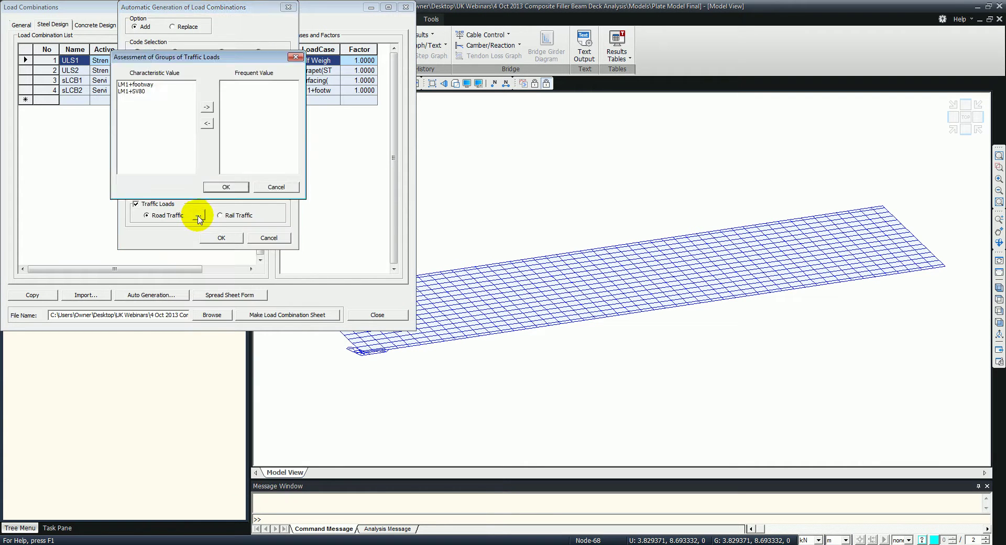
left_click_drag(200, 59, 360, 115)
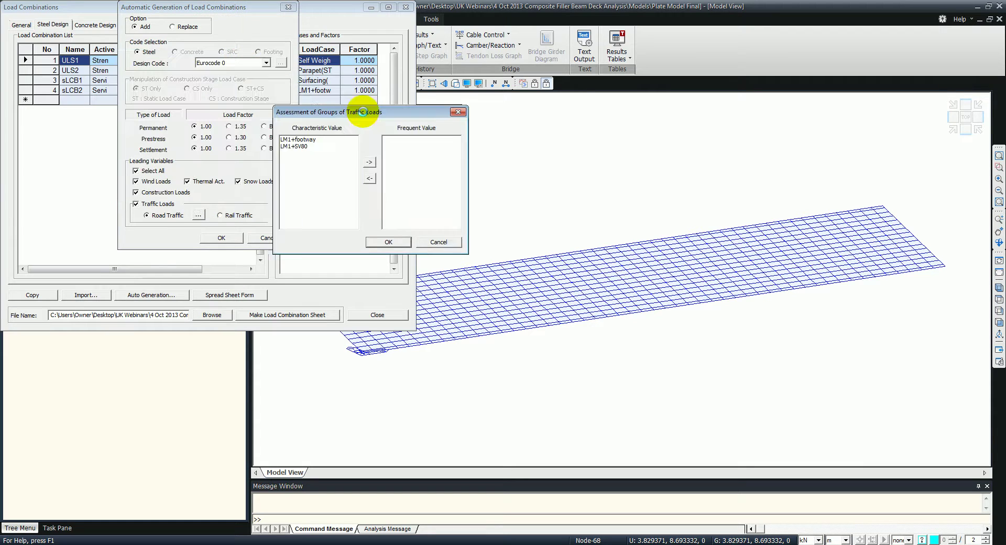
left_click(318, 146)
left_click(373, 163)
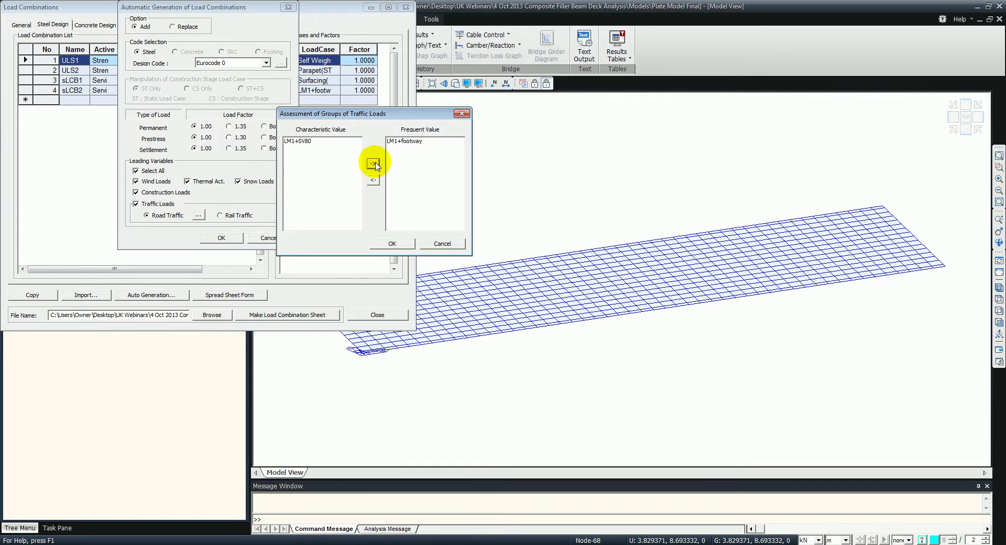
left_click(393, 243)
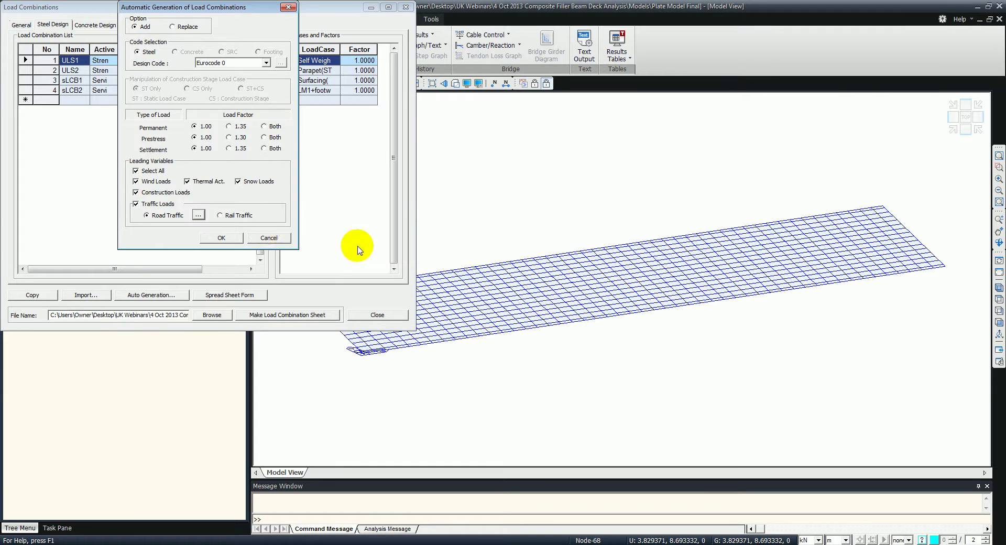
left_click(267, 238)
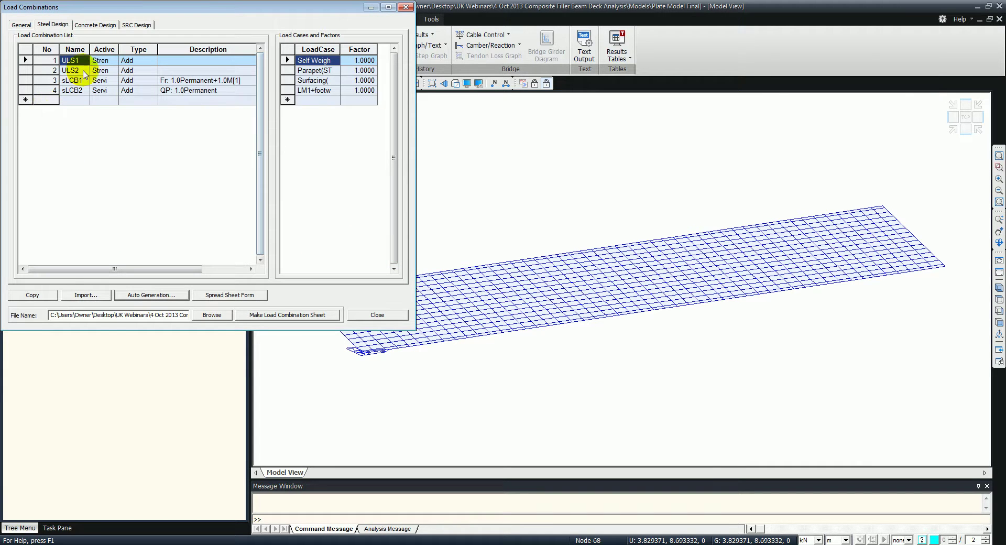
left_click(378, 316)
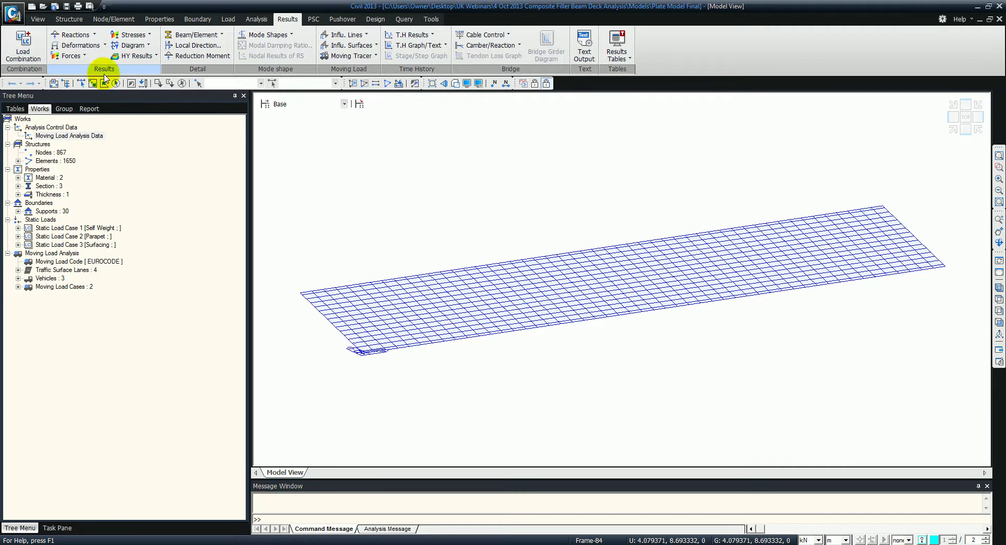
Display the FZ support reactions with values for the Self Weight load case on the plate model.
left_click(95, 37)
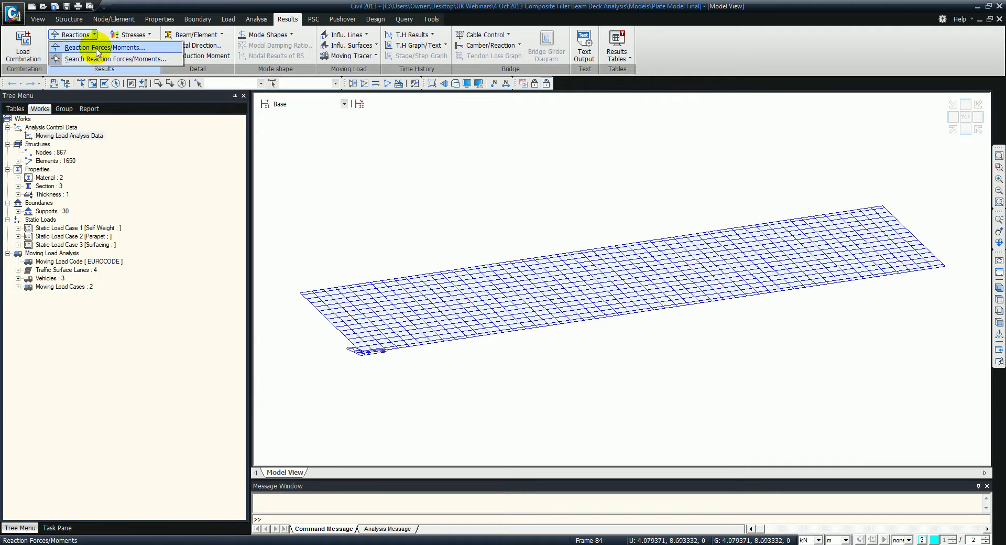
left_click(97, 47)
left_click(65, 184)
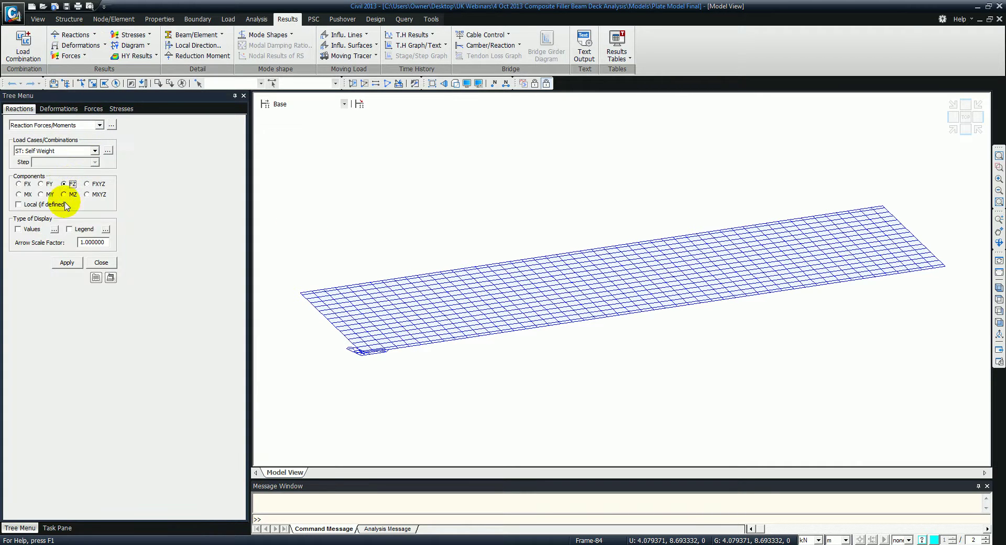
left_click(18, 229)
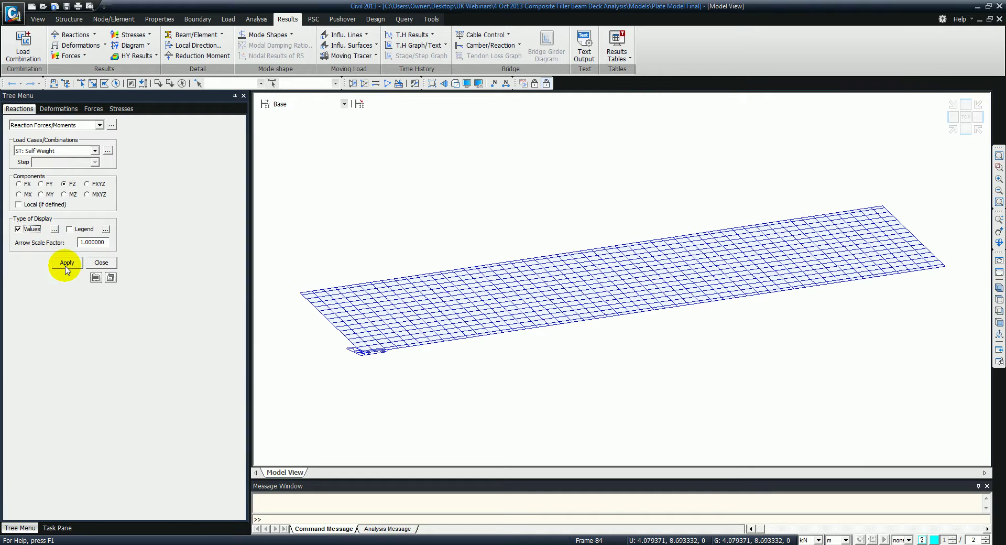
left_click(65, 264)
middle_click_drag(294, 271, 347, 275, "ctrl")
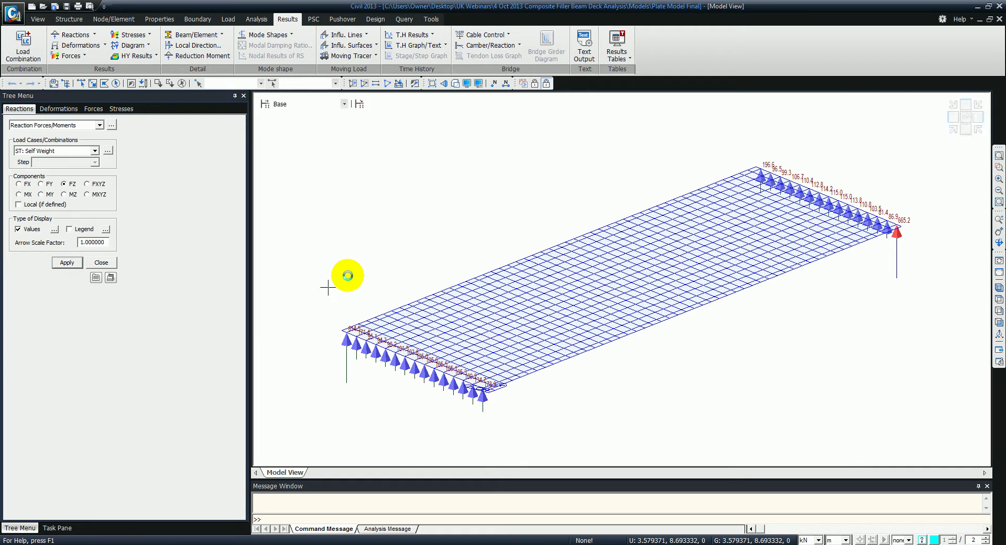
Open the reaction results table for all nodes with only the Self Weight load case activated.
left_click(112, 125)
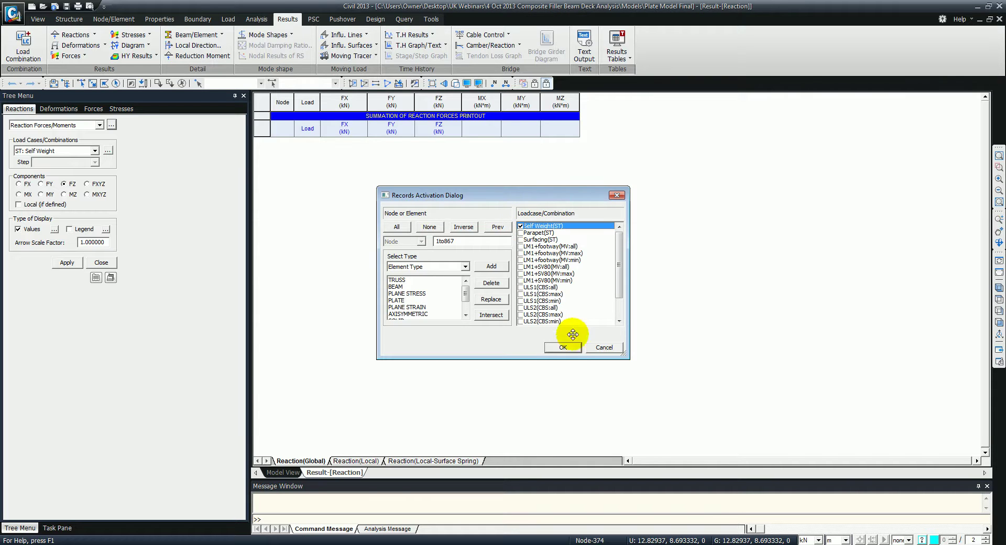
left_click(563, 347)
left_click(443, 225)
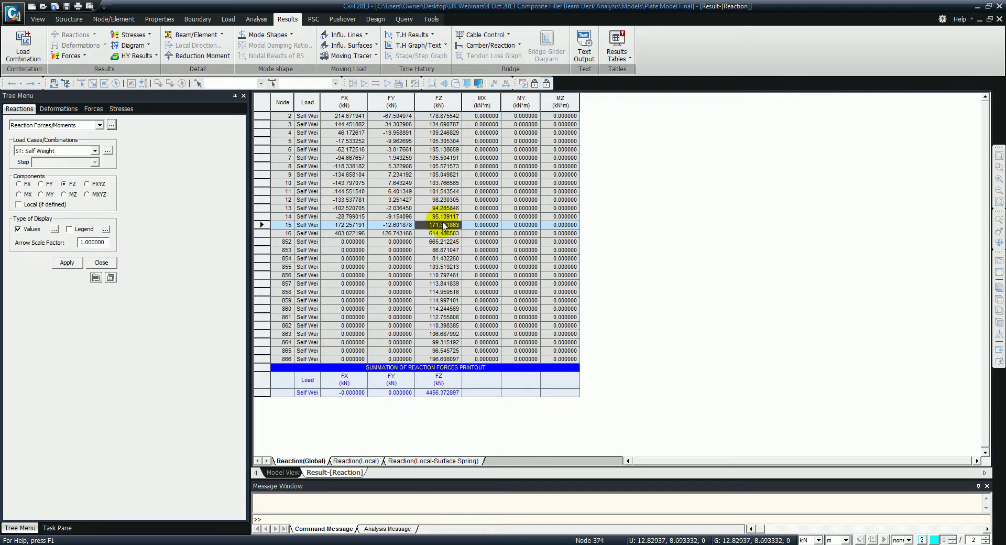
Sort the reaction table in ascending order with FZ as the first sort key and review the FZ column.
right_click(441, 152)
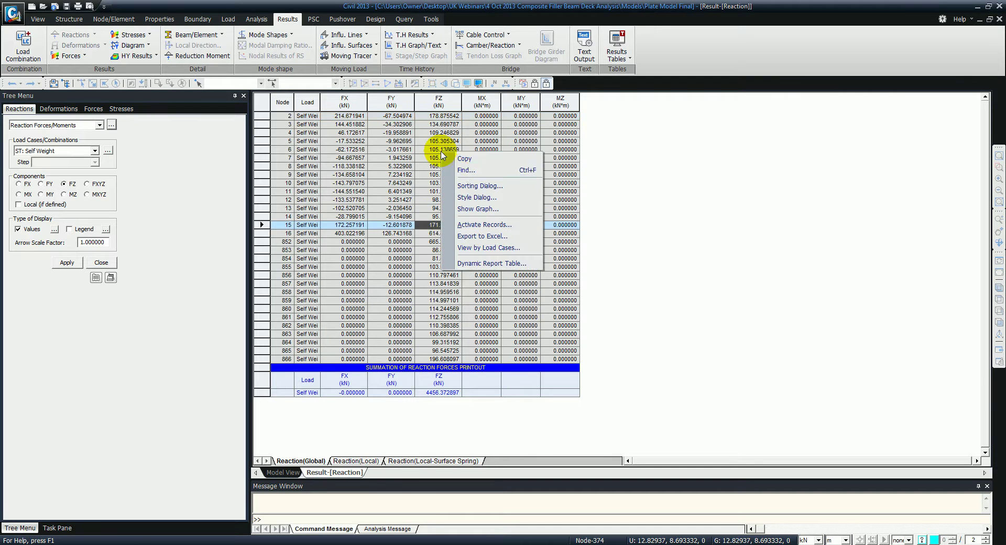
left_click(465, 187)
left_click(407, 280)
left_click(501, 242)
left_click(503, 288)
left_click(502, 288)
left_click(531, 325)
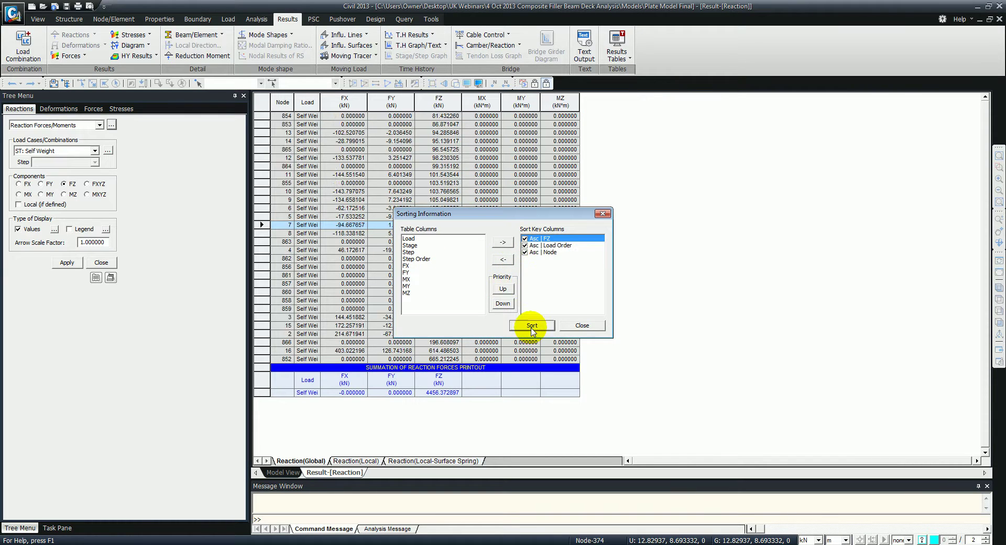
left_click(581, 325)
left_click_drag(439, 115, 439, 359)
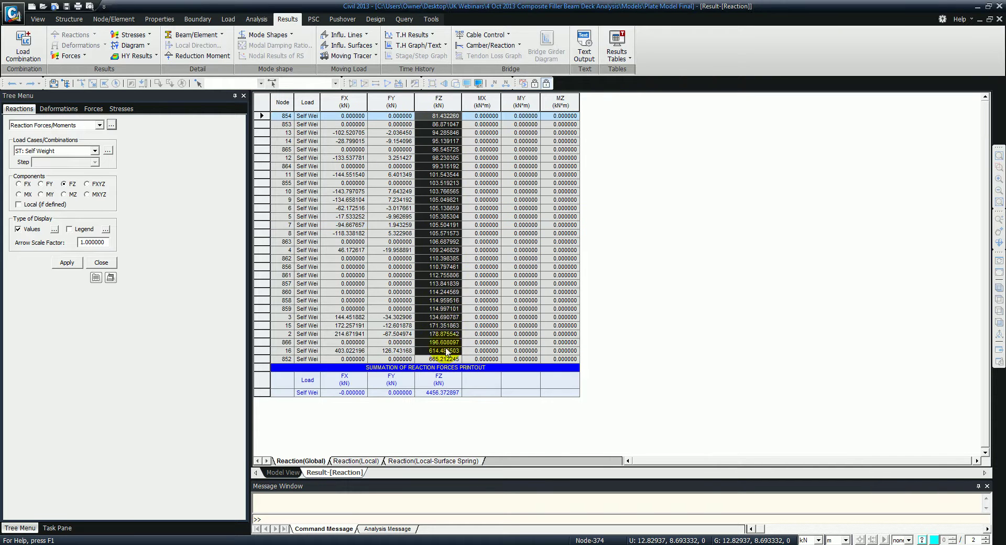
left_click(349, 301)
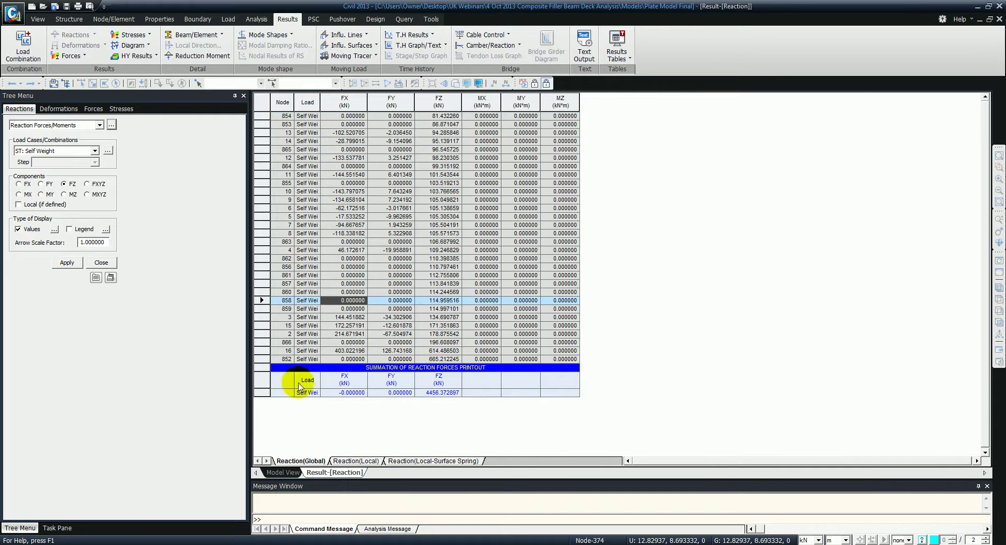
Show the Self Weight DXYZ displacement contour in the model view in mm, with deformed shape, values and a fixed-format legend.
left_click(283, 472)
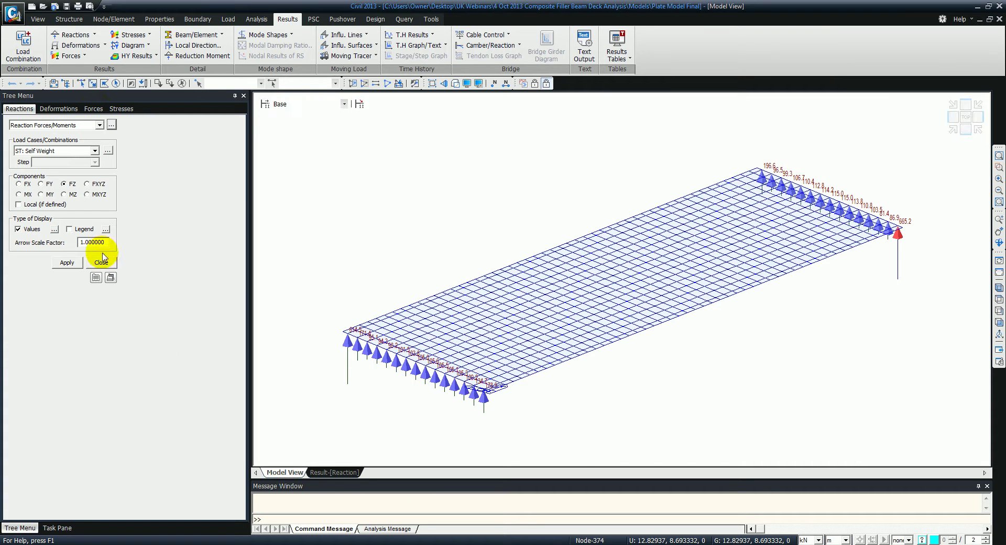
left_click(104, 45)
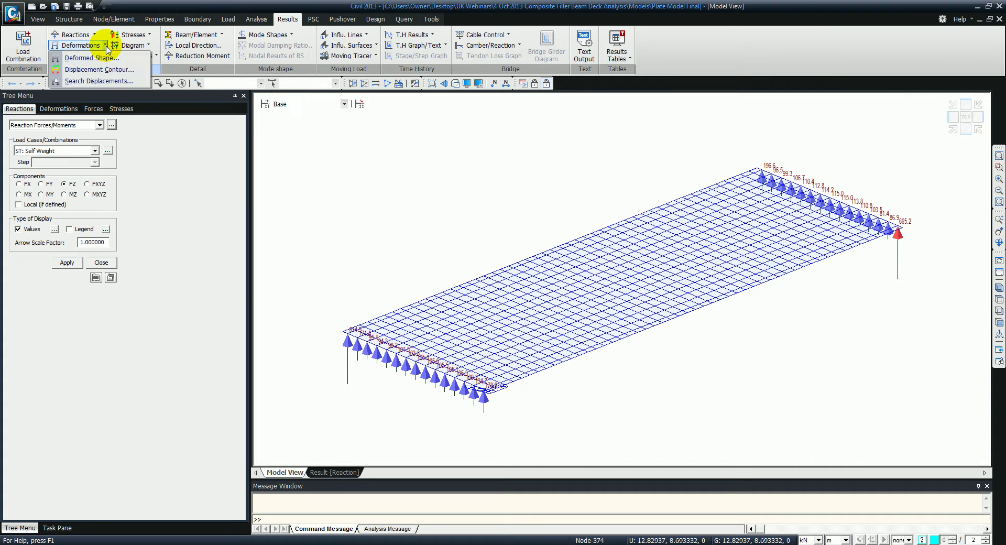
left_click(100, 70)
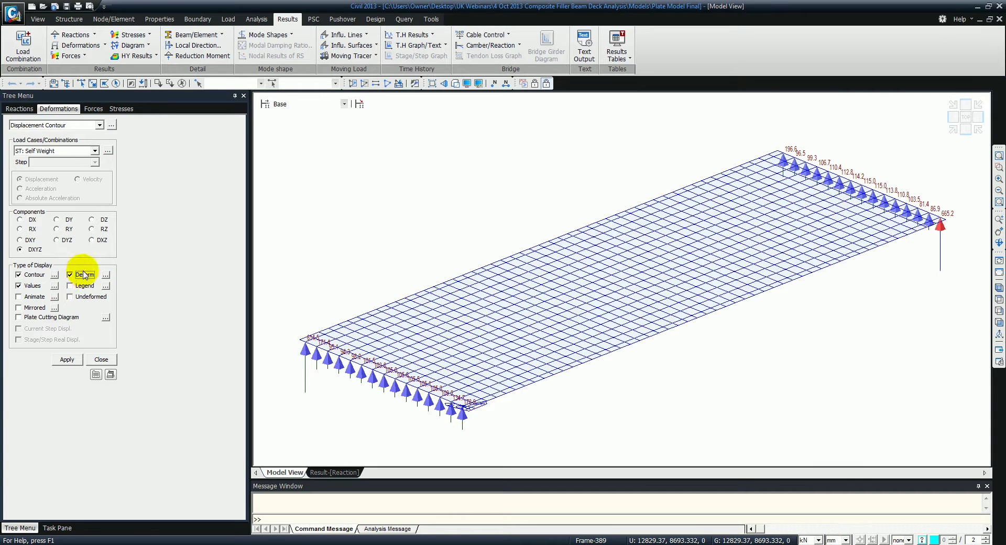
left_click(82, 285)
left_click(105, 286)
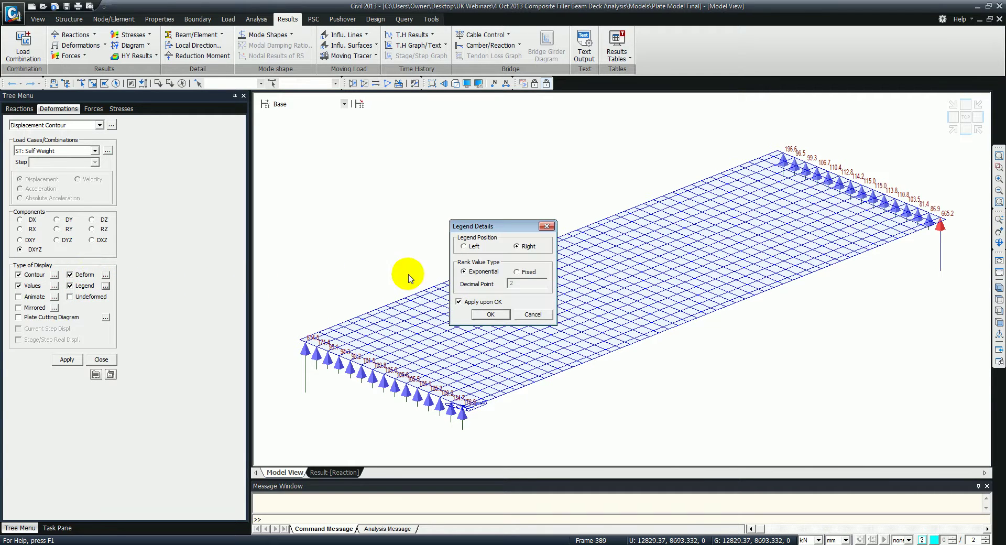
left_click(516, 272)
left_click(491, 313)
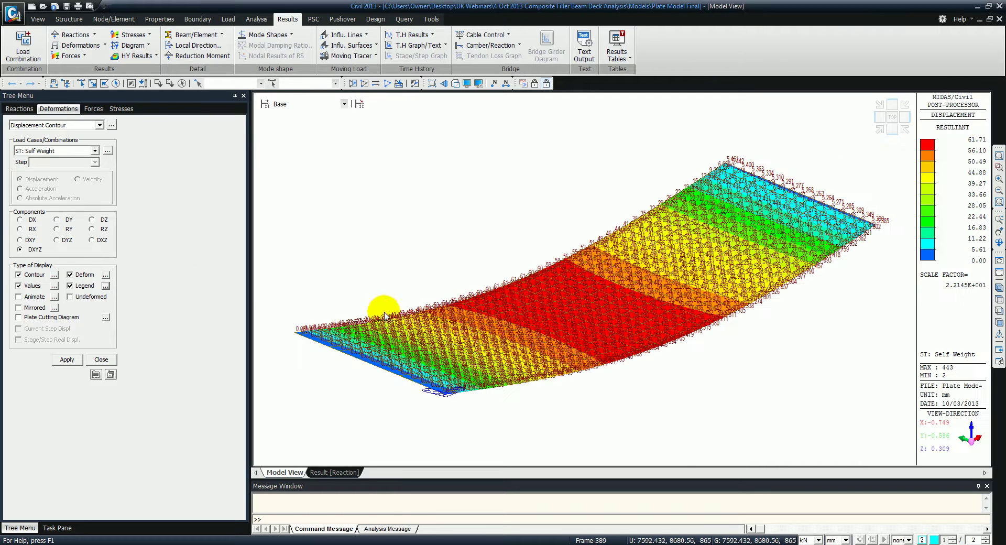
Remove the numeric values from the displacement contour and inspect the deformed deck from another angle.
left_click(20, 285)
left_click(66, 359)
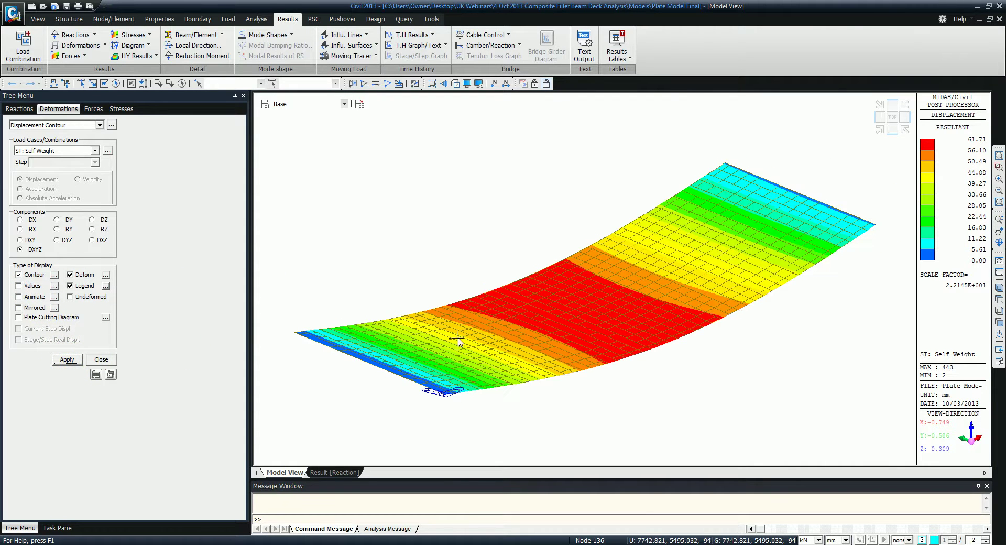
left_click_drag(463, 334, 426, 318)
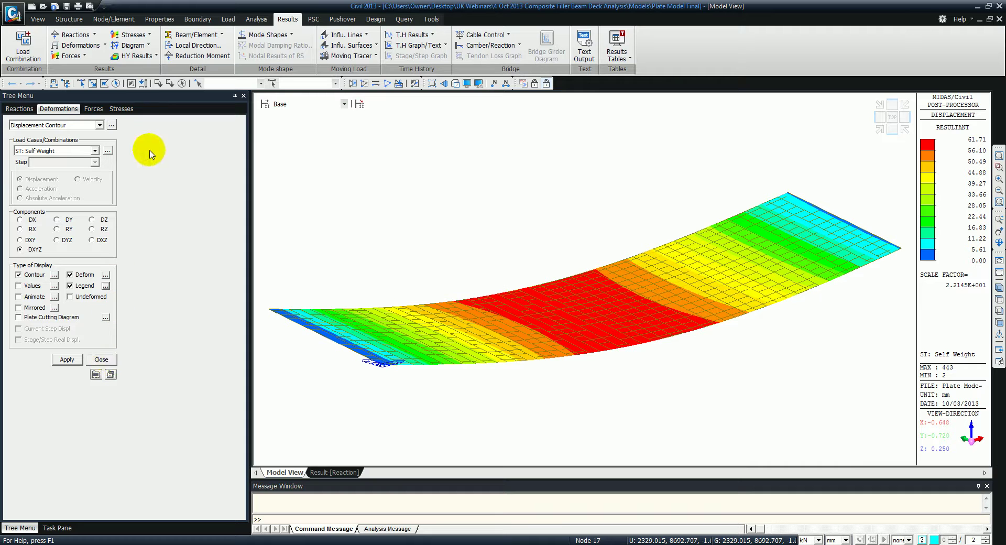
Display the MVmax: LM1+SV80 beam diagram for My with solid fill, no deformed shape and length units in m, and inspect it in elevation.
left_click(82, 57)
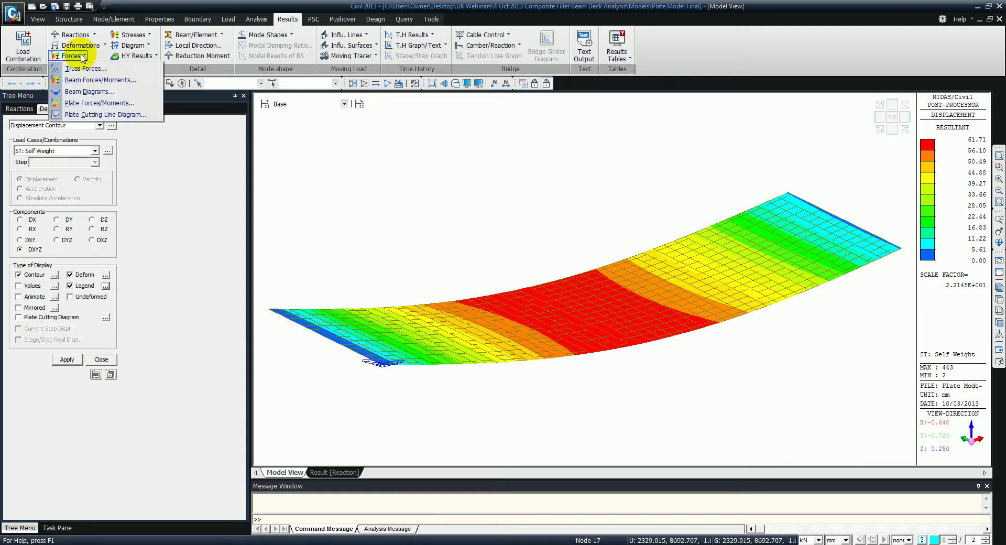
left_click(84, 92)
left_click(76, 152)
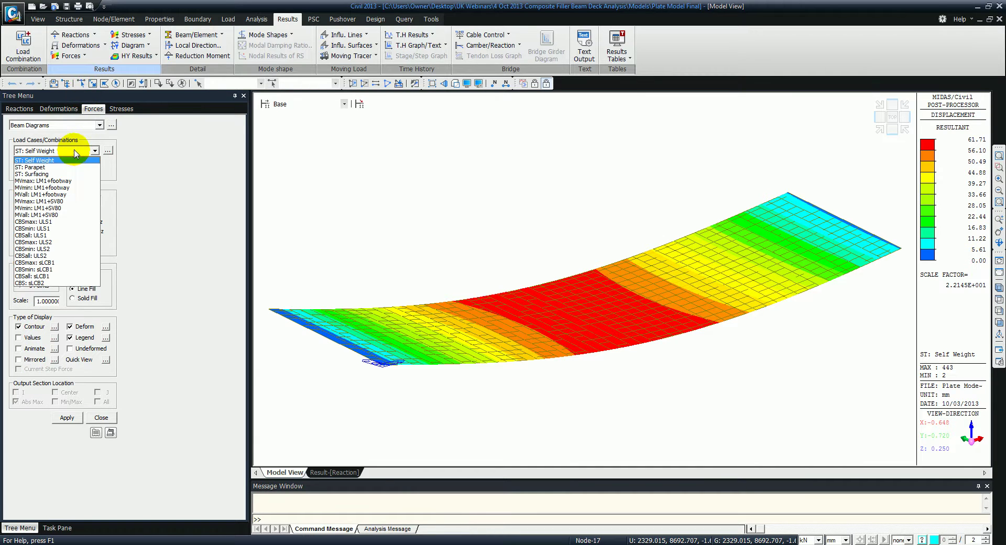
left_click(66, 203)
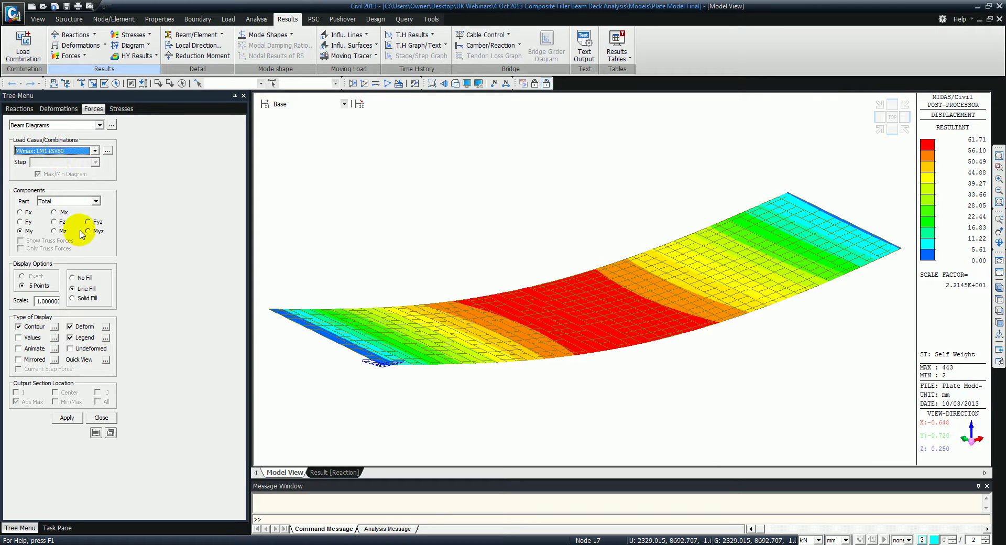
left_click(79, 297)
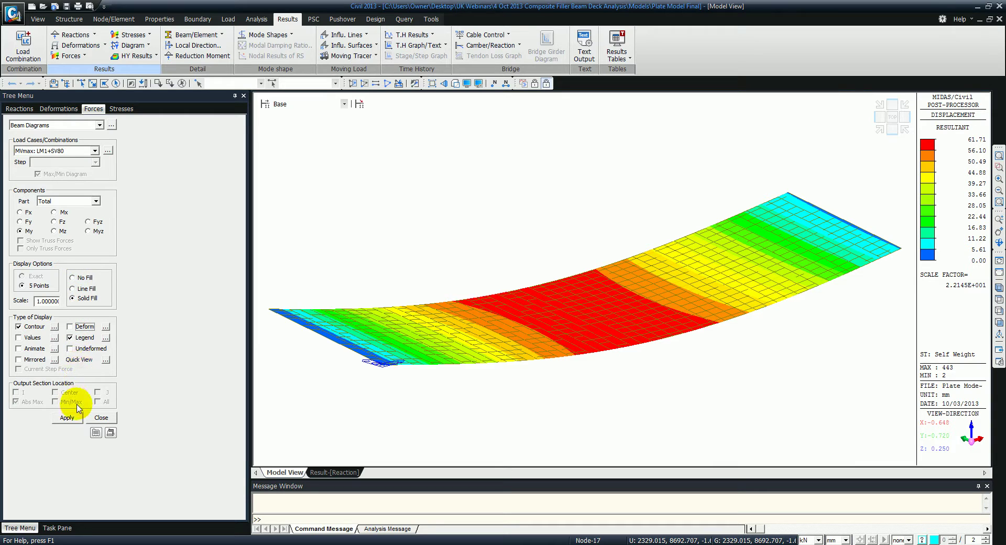
left_click(832, 518)
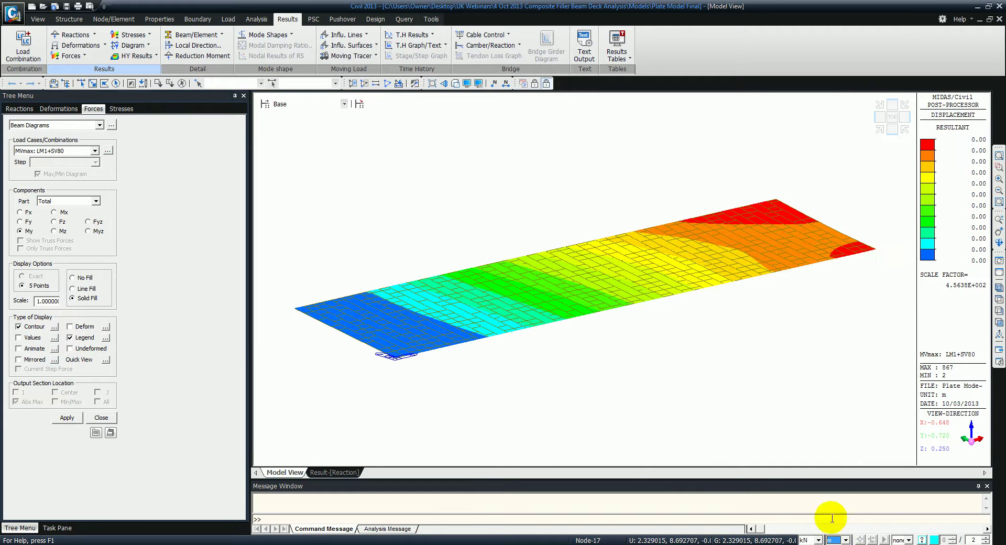
left_click(63, 417)
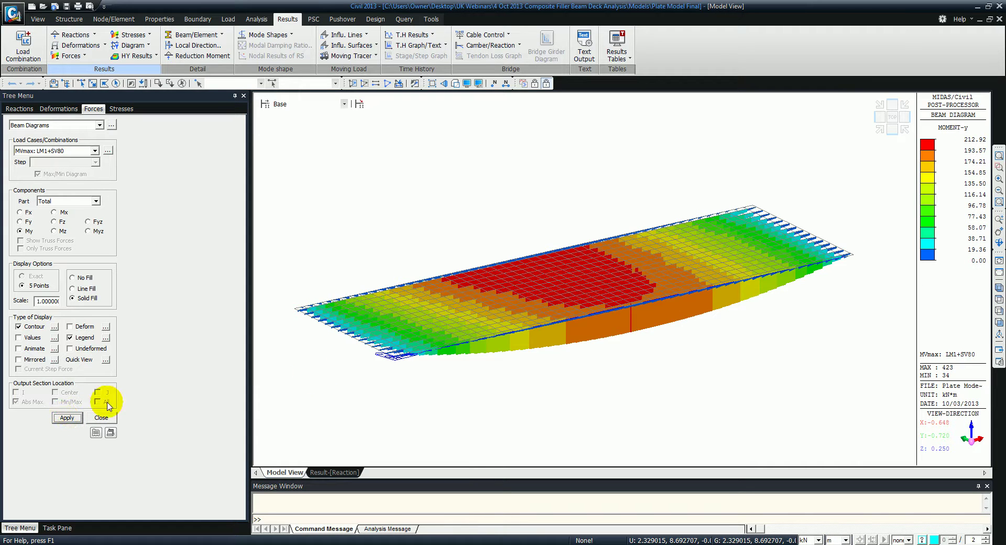
left_click(999, 322)
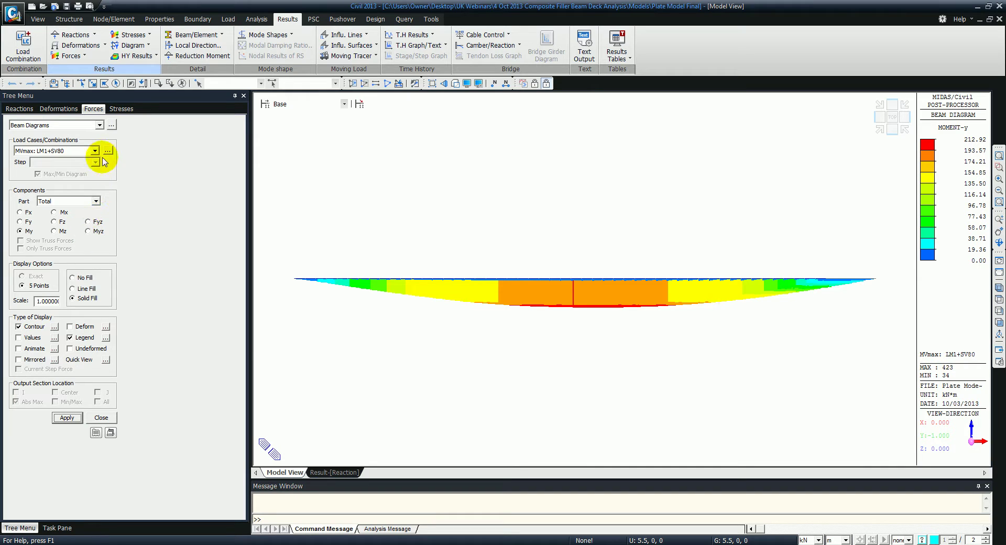
Display the My influence surface for key element 423 at part i over LANE all with 3D contour and inspect its shape.
left_click(376, 45)
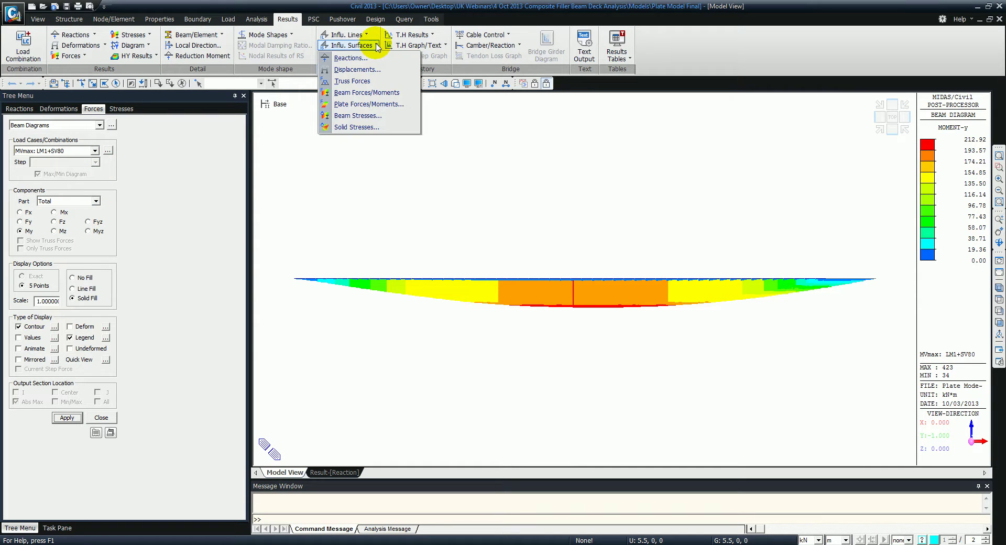
left_click(375, 93)
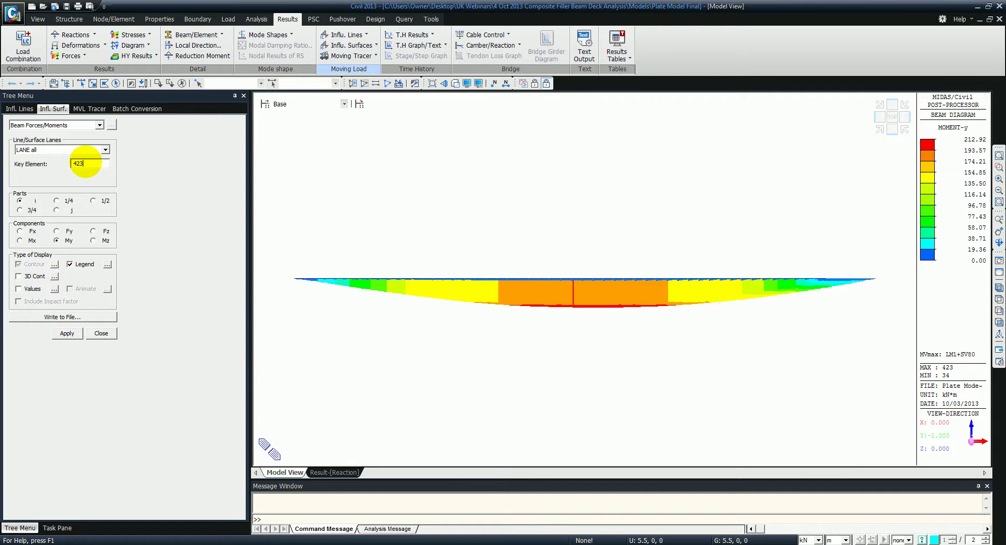
left_click(21, 276)
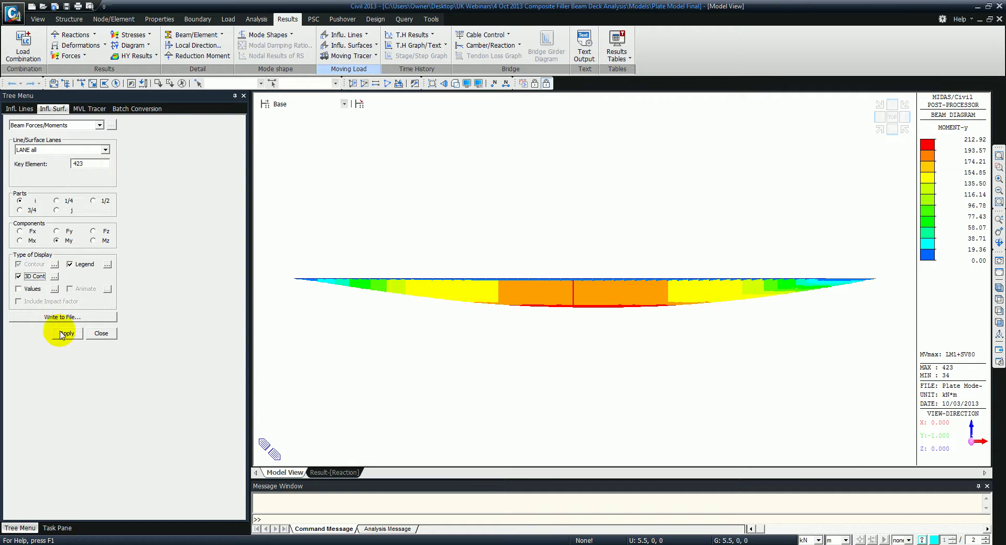
left_click(64, 334)
middle_click_drag(419, 231, 498, 234, "ctrl")
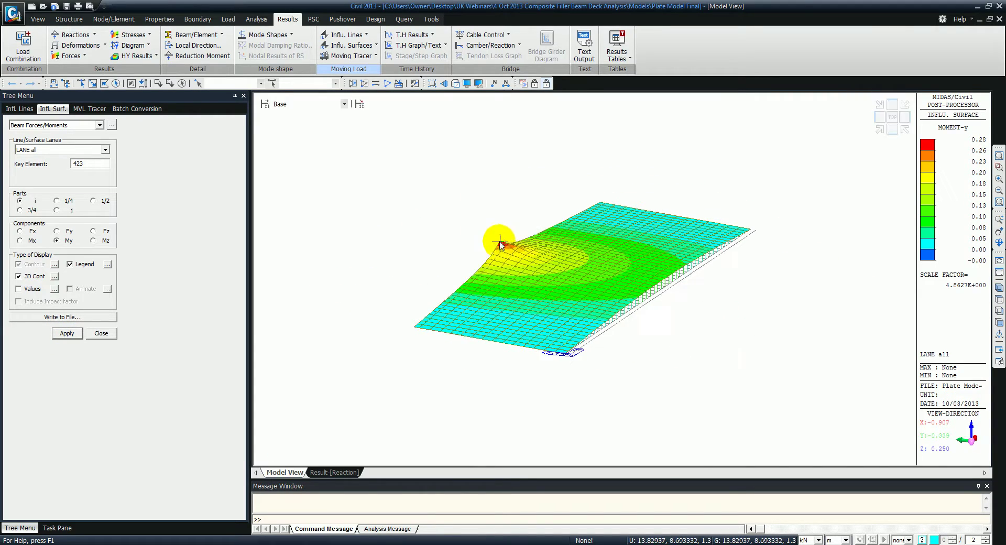
Trace the critical moving load position for My at part i of element 423 under MVmax: LM1+SV80 and inspect the applied loads.
left_click(367, 56)
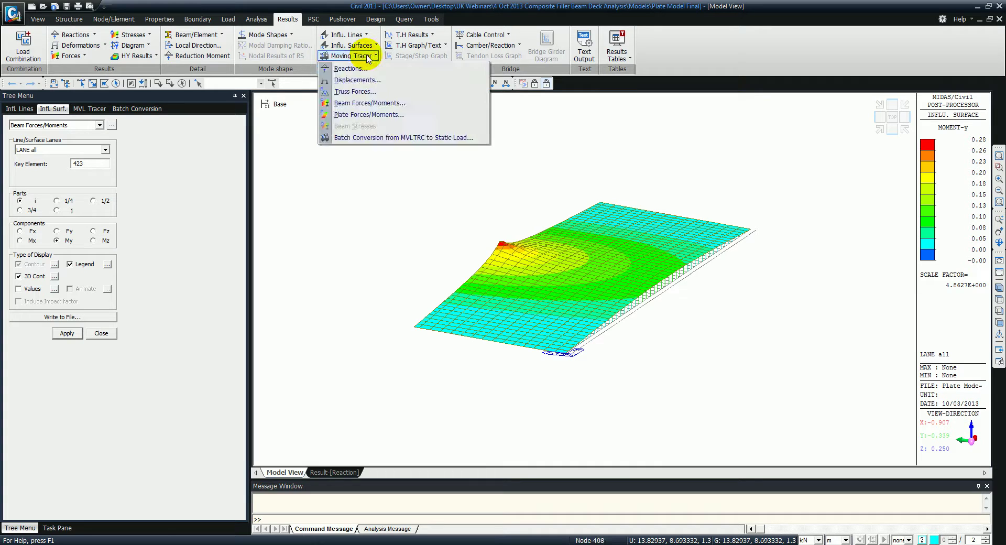
left_click(369, 103)
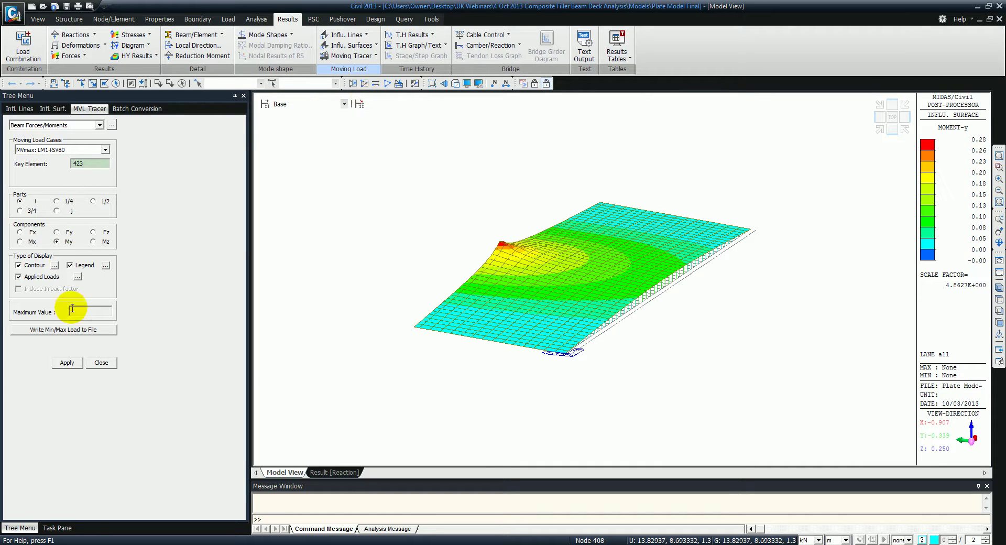
left_click(79, 363)
middle_click_drag(522, 256, 660, 285, "ctrl")
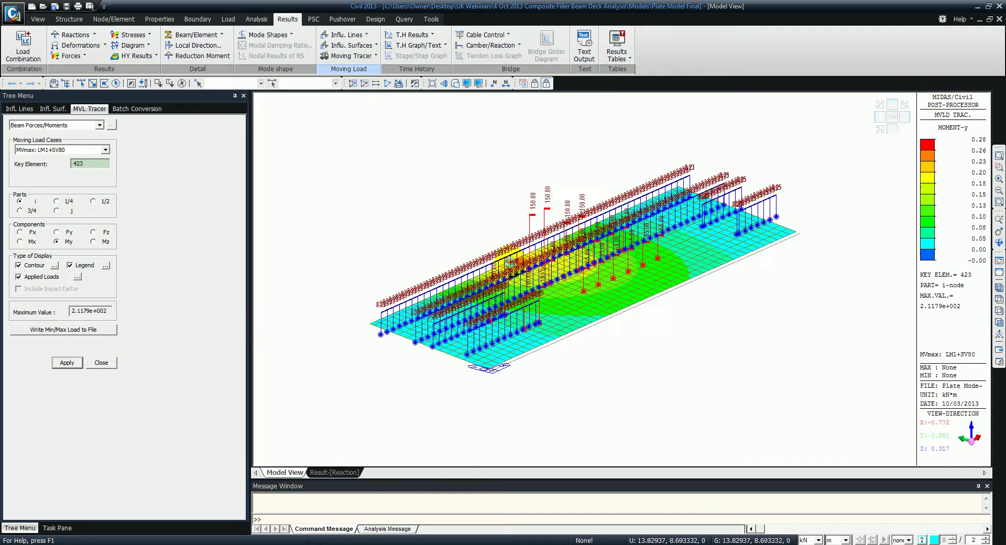
middle_click_drag(560, 258, 191, 337, "ctrl")
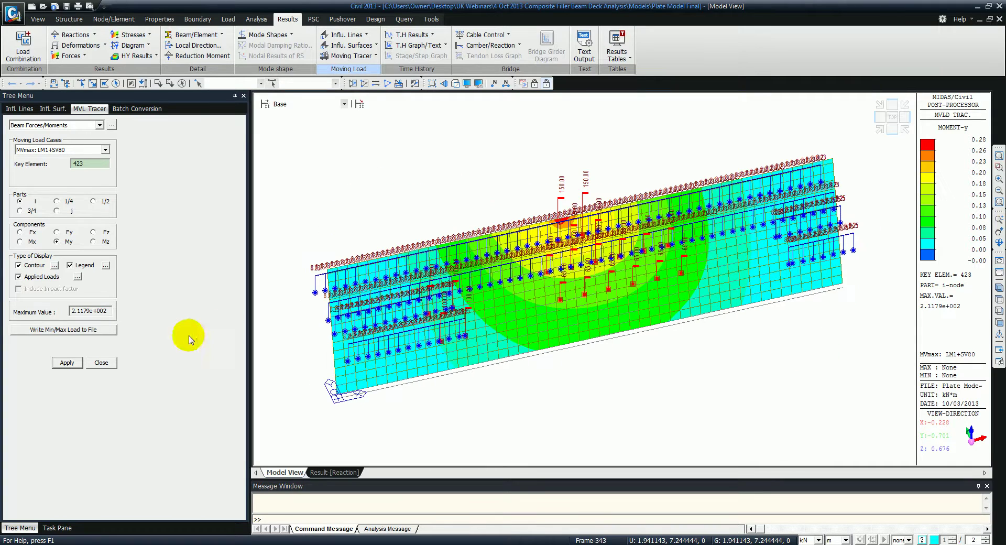
left_click(100, 361)
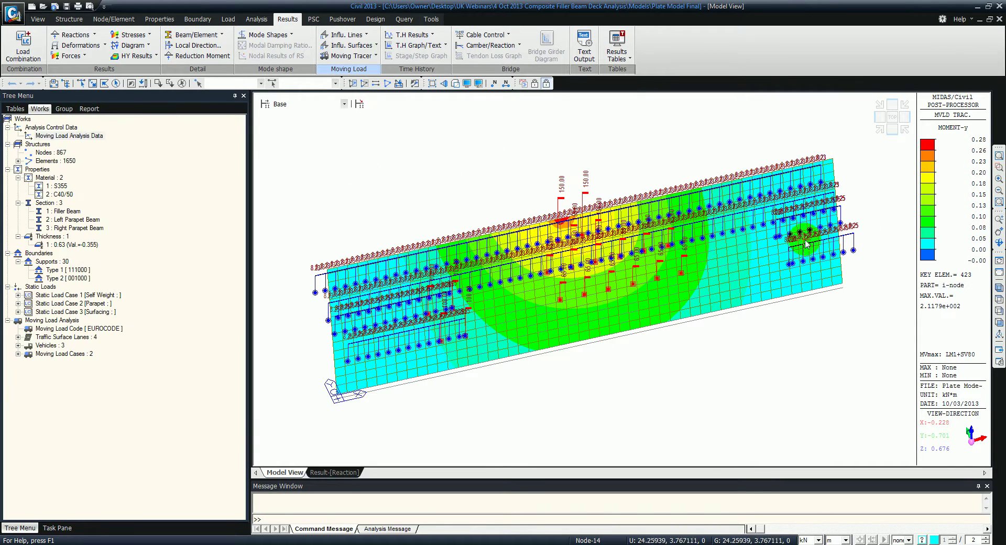
Display the Self Weight plate moment Myy contour in plan with local axes, active-only nodal averaging and a legend.
left_click(998, 272)
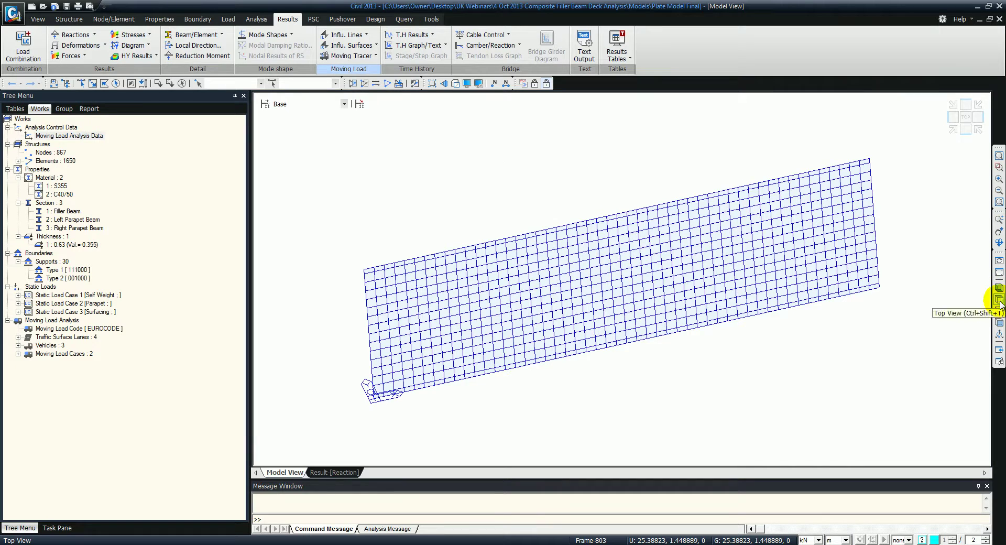
left_click(997, 285)
left_click(74, 56)
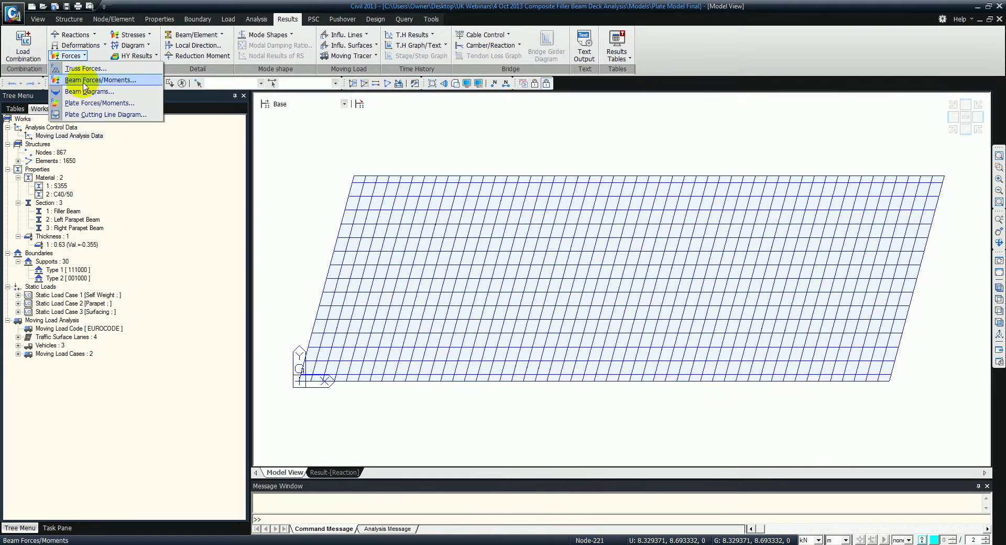
left_click(89, 103)
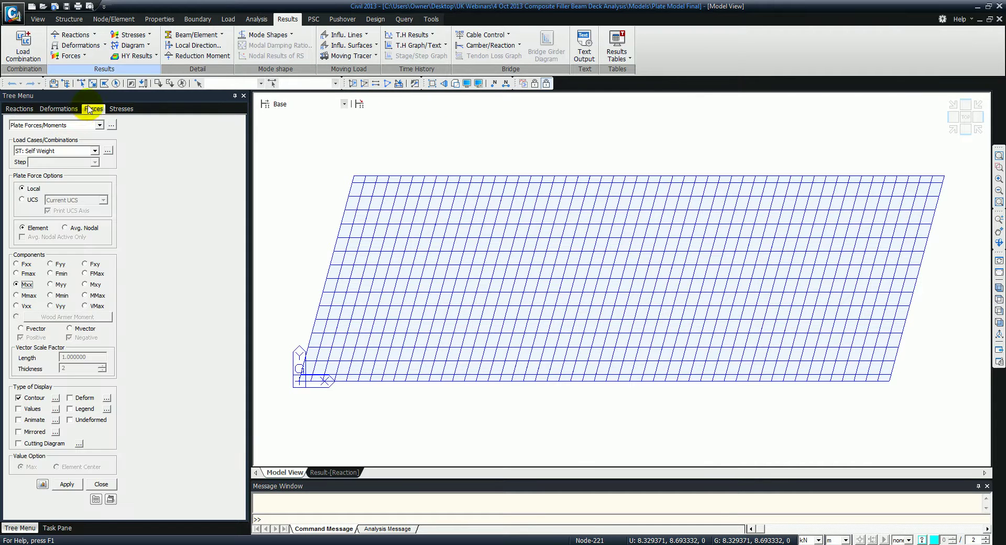
left_click(60, 284)
left_click(76, 228)
left_click(55, 236)
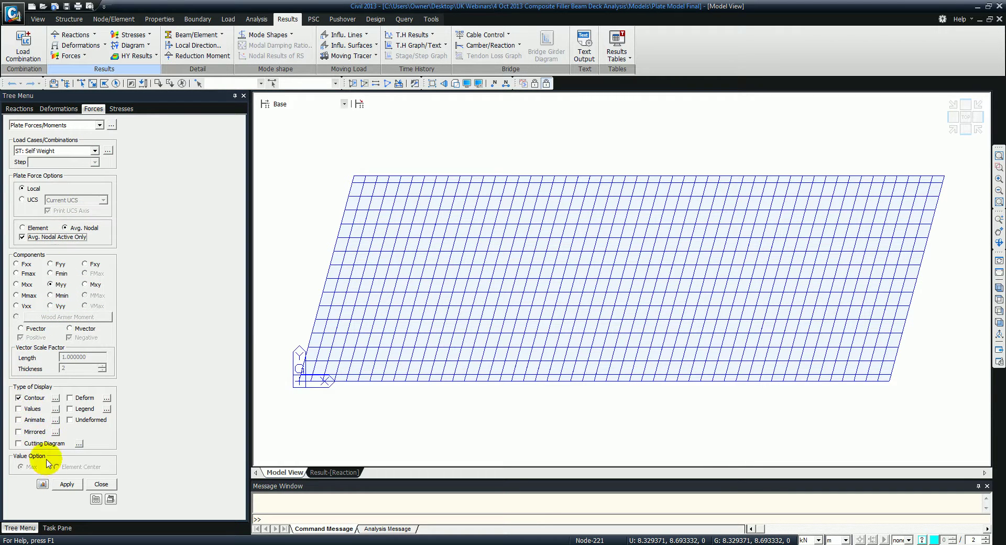
left_click(77, 408)
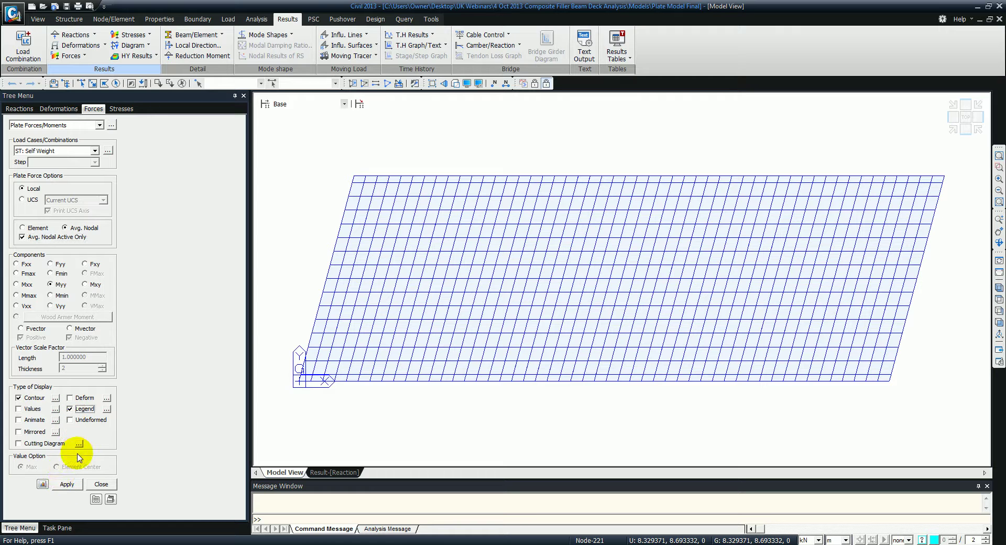
left_click(68, 483)
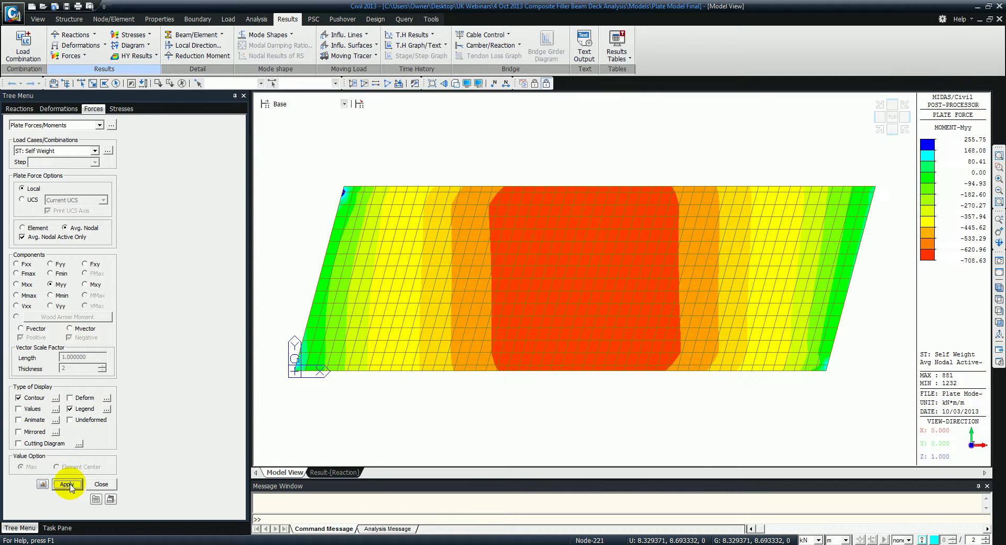
Add the cutting diagram along Cut-Line #1 to the Myy plate moment contour and inspect it from the side.
left_click(19, 444)
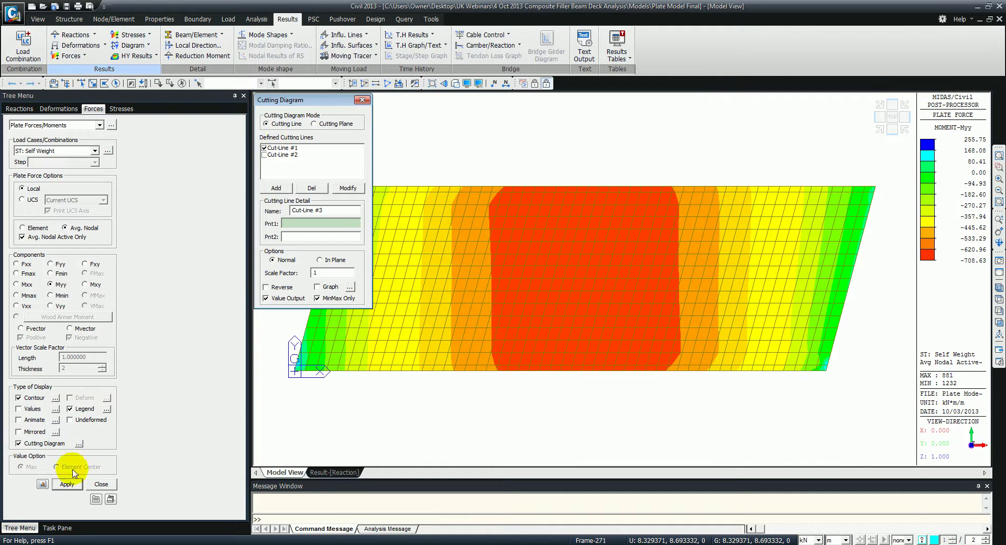
left_click(61, 482)
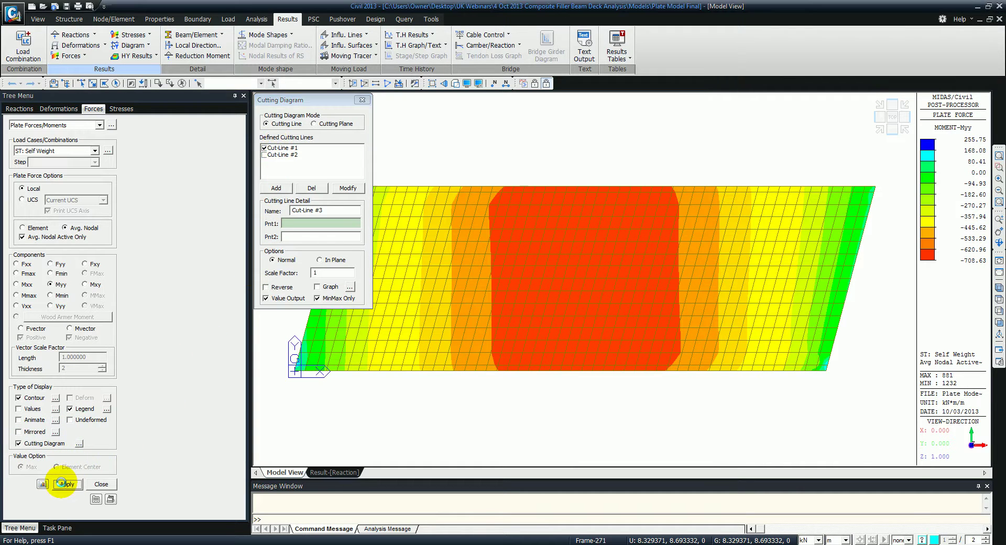
left_click(361, 99)
left_click_drag(438, 219, 502, 194)
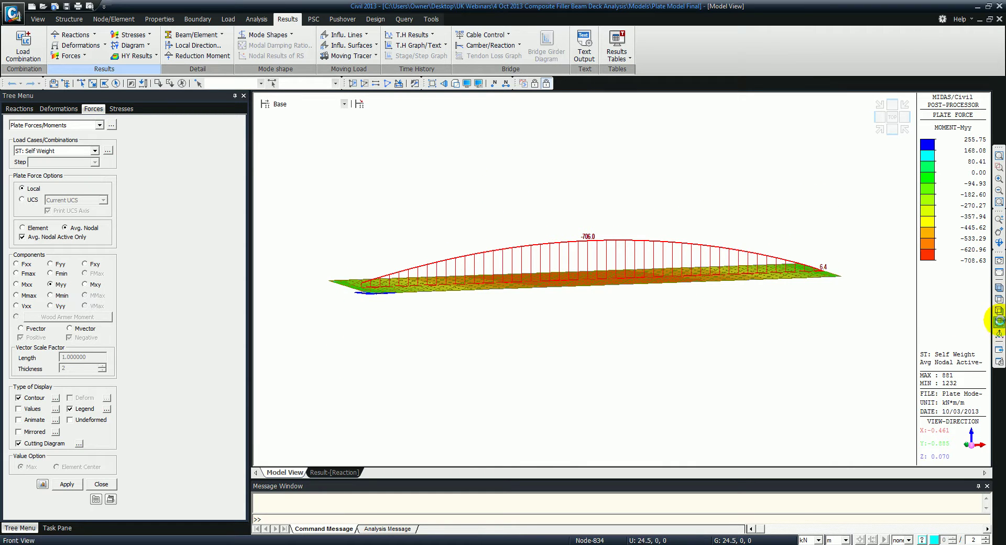
left_click(999, 321)
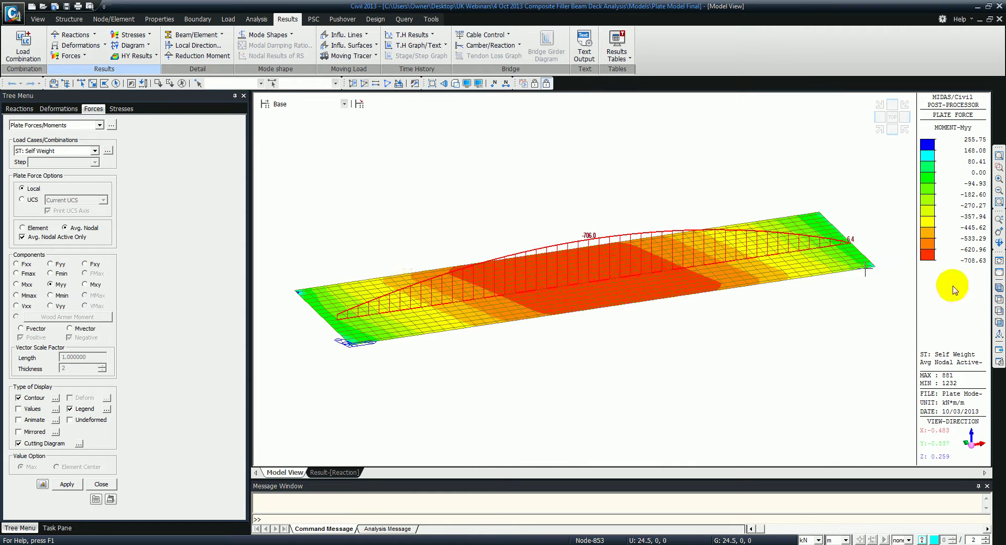
Show the top Wood Armer moment contour in the current UCS at 15 degrees from the GCS X axis, without active-only averaging or the cutting diagram.
left_click(21, 199)
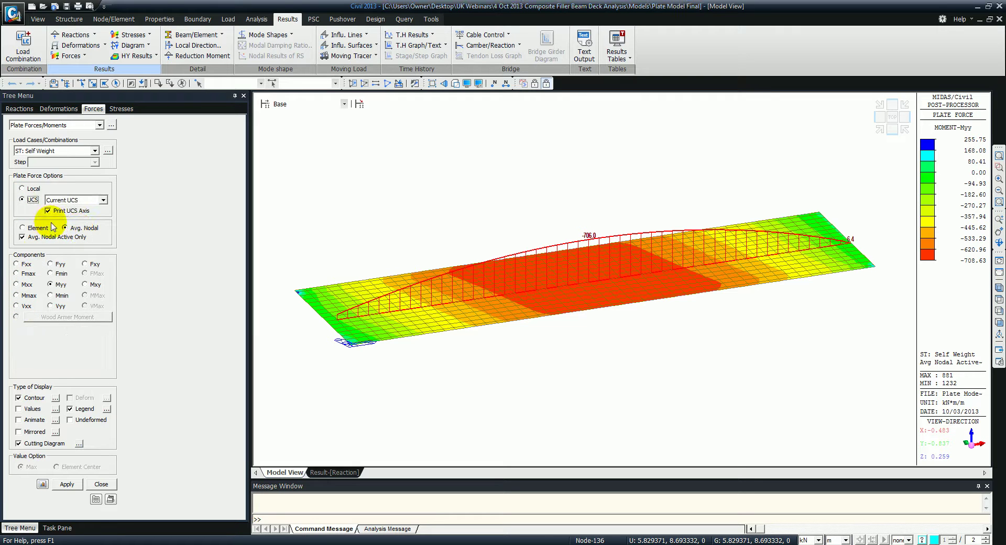
left_click(22, 237)
left_click(17, 316)
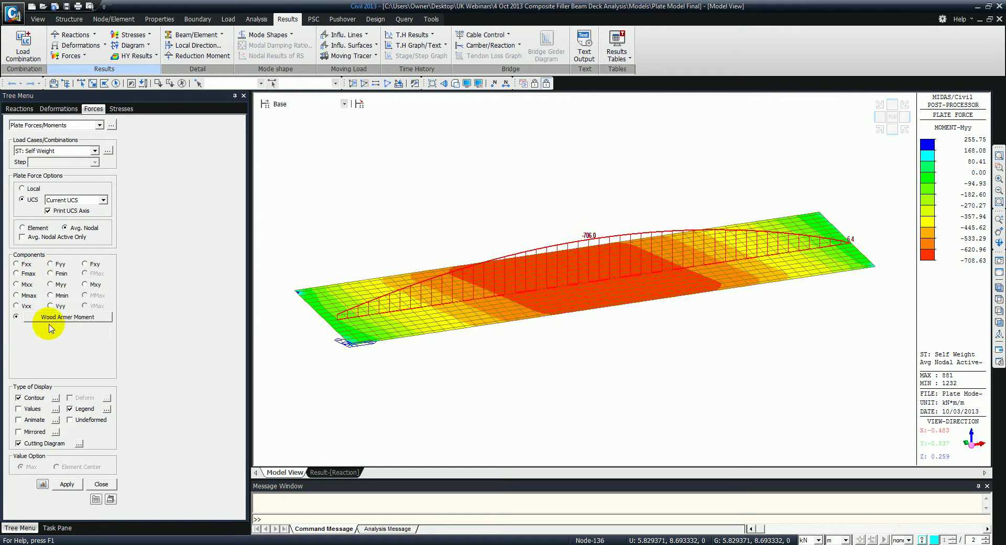
left_click(59, 317)
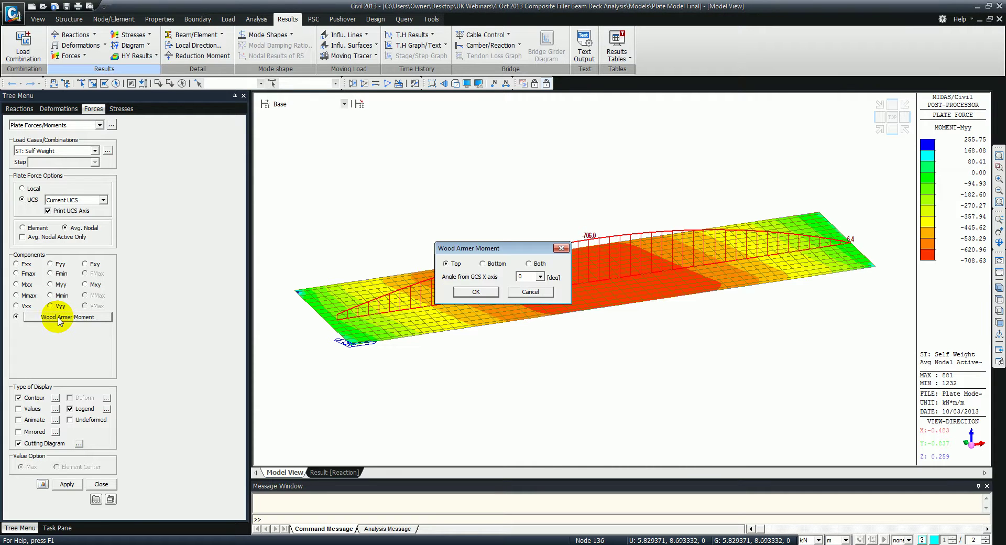
double_click(524, 276)
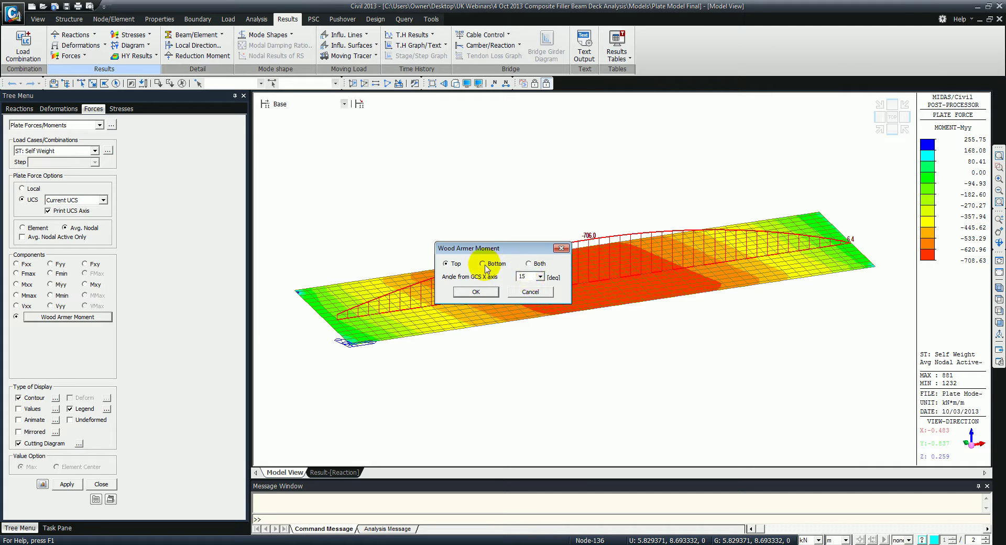
left_click(475, 292)
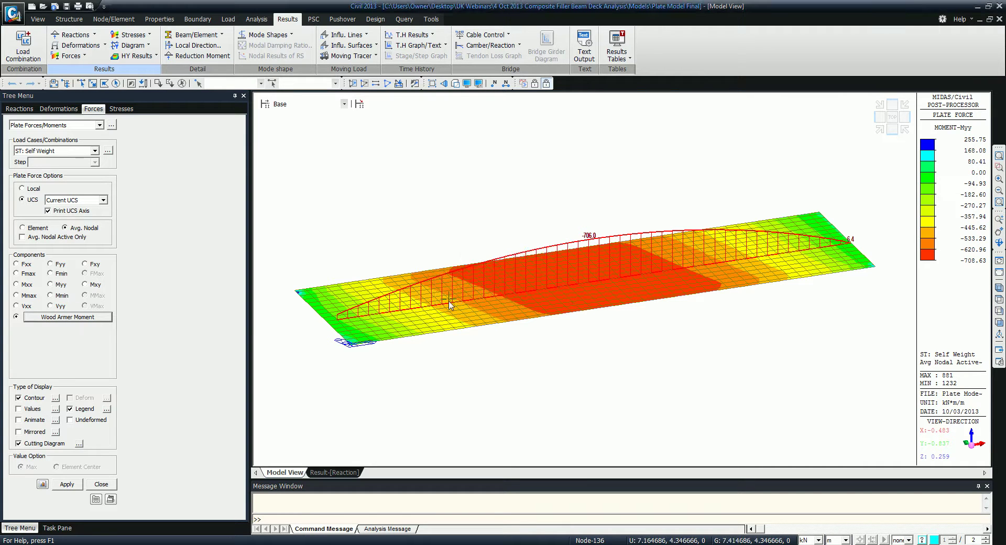
left_click(67, 484)
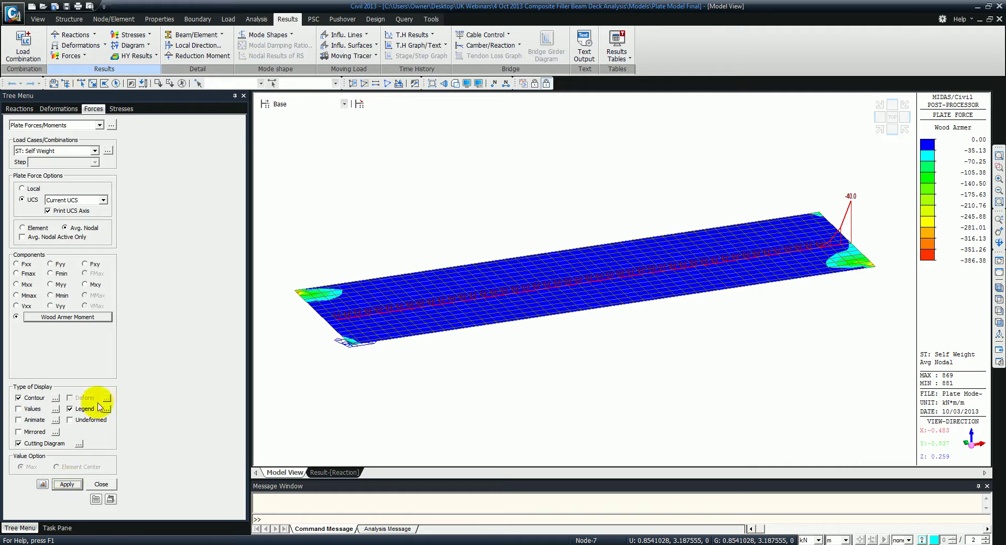
left_click(19, 443)
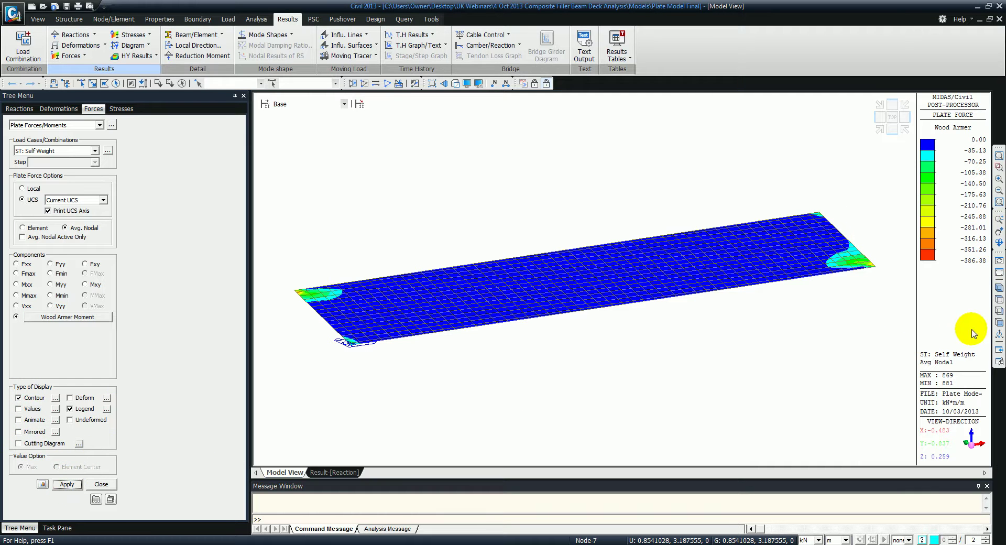
left_click(998, 298)
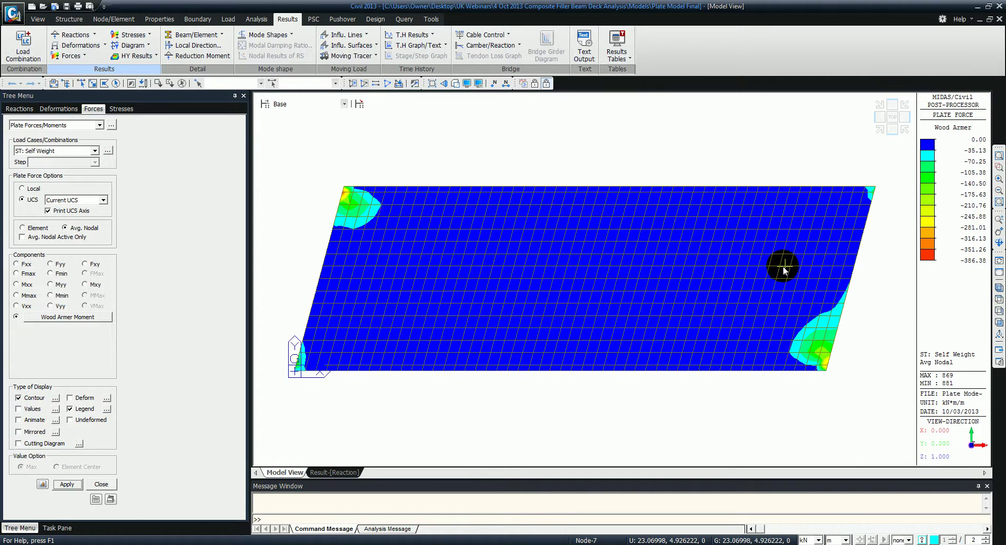
Tabulate the UCS unit-length plate forces for Self Weight on elements 867to1666 with a 15-degree Wood Armer angle, and examine the MTop and MBottom moments.
left_click(112, 124)
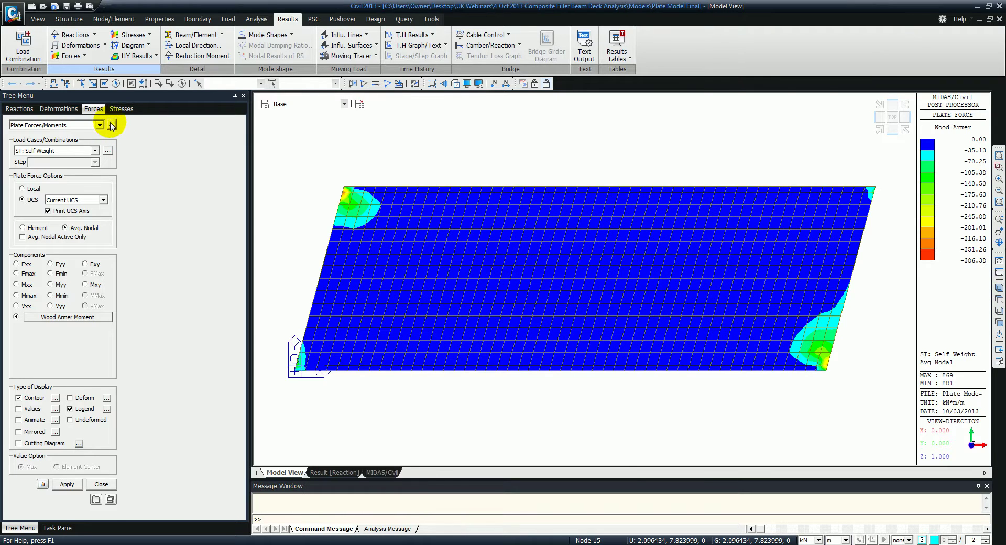
left_click(597, 347)
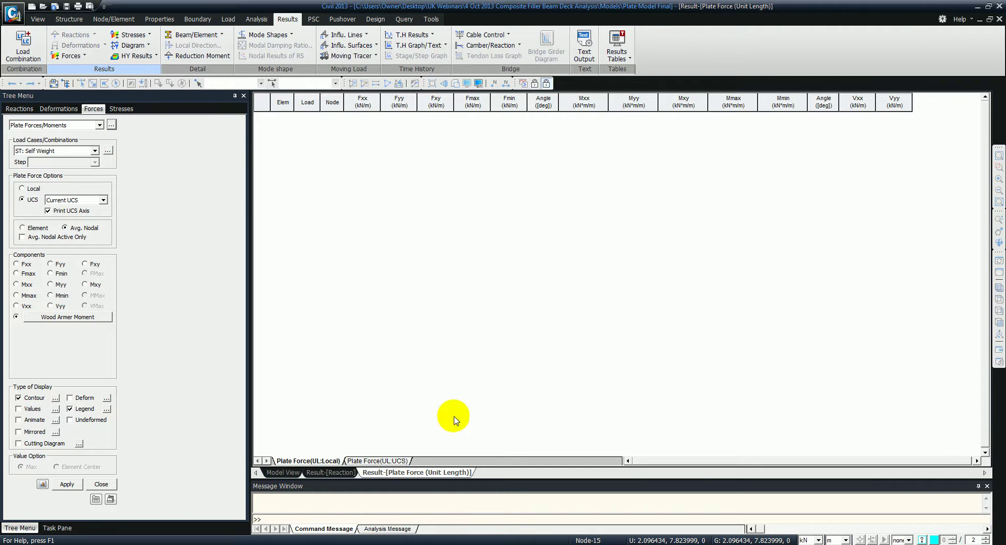
left_click(377, 460)
left_click(506, 229)
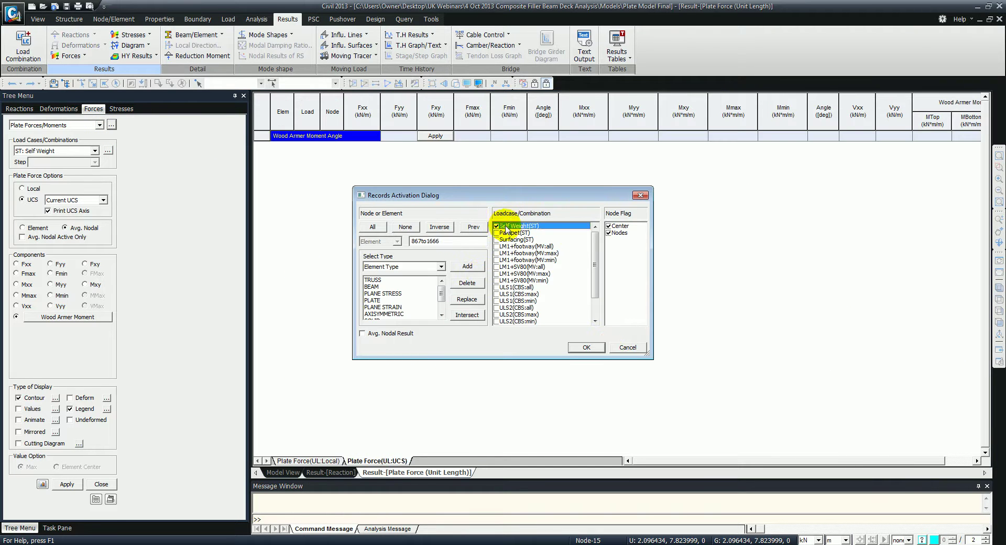
left_click(586, 347)
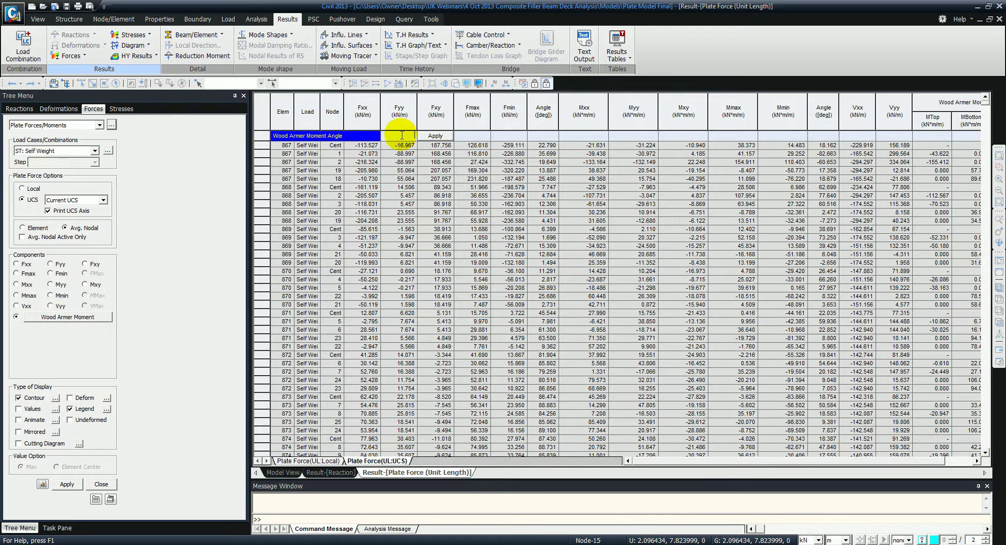
left_click(436, 137)
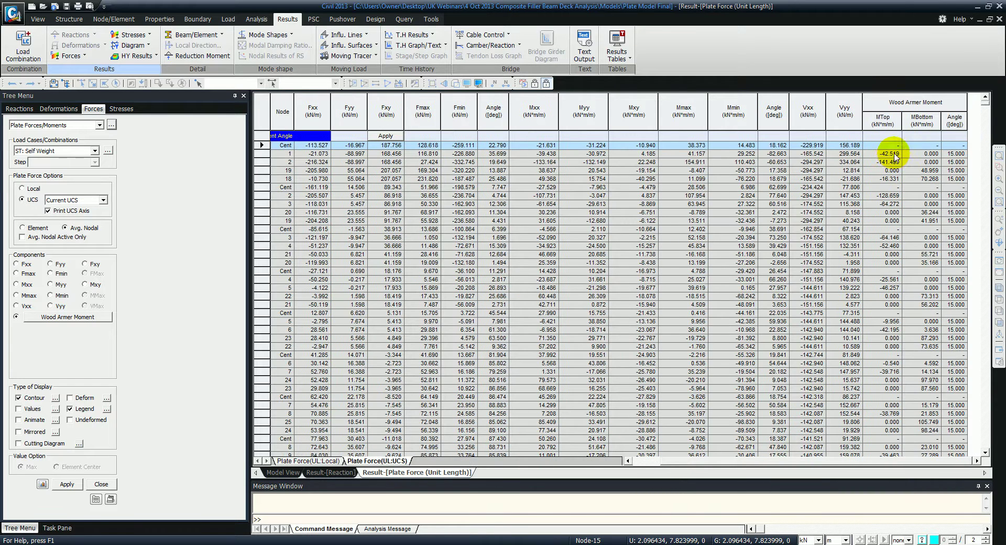
left_click_drag(885, 121, 909, 121)
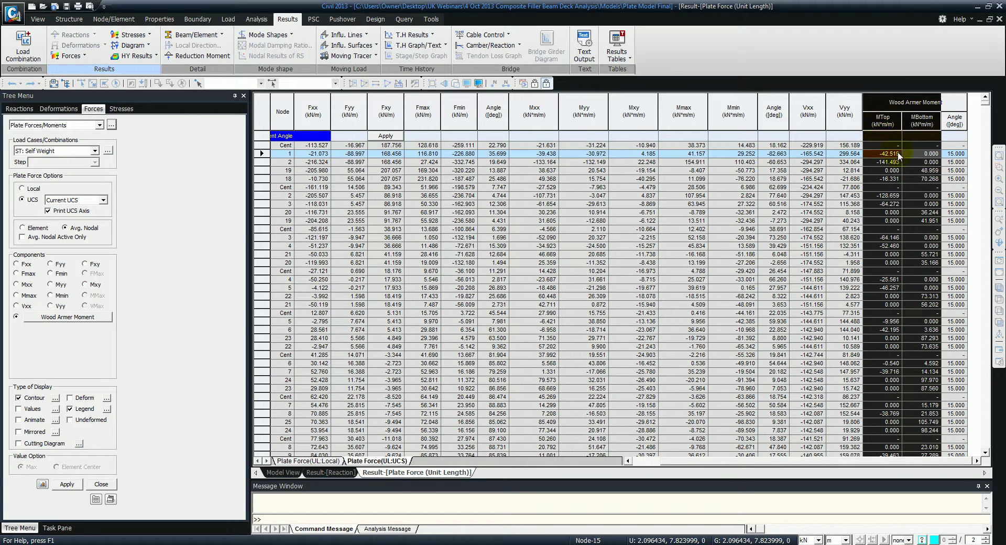
Return to the plate model view, close the plate force results and switch to the Grillage model Final file.
left_click(277, 473)
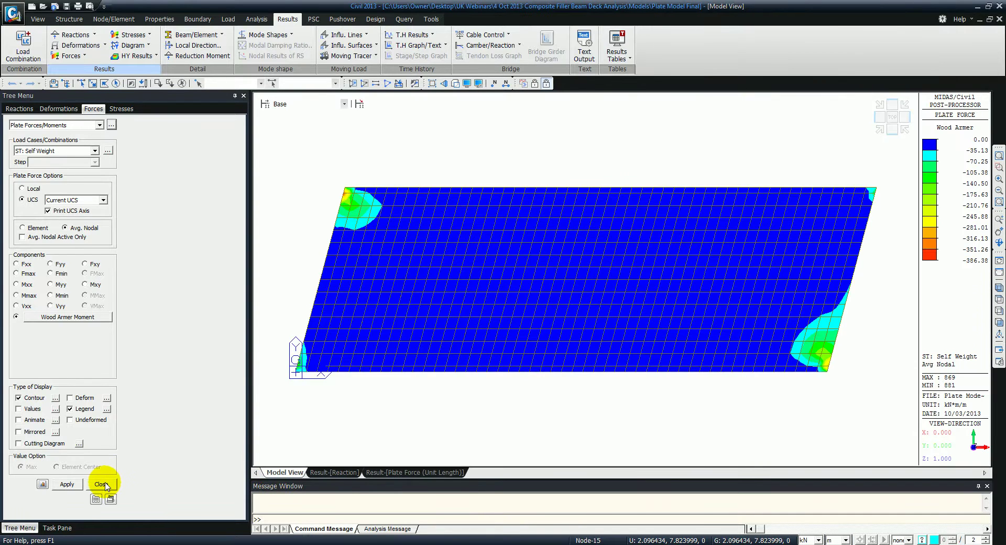
left_click(100, 484)
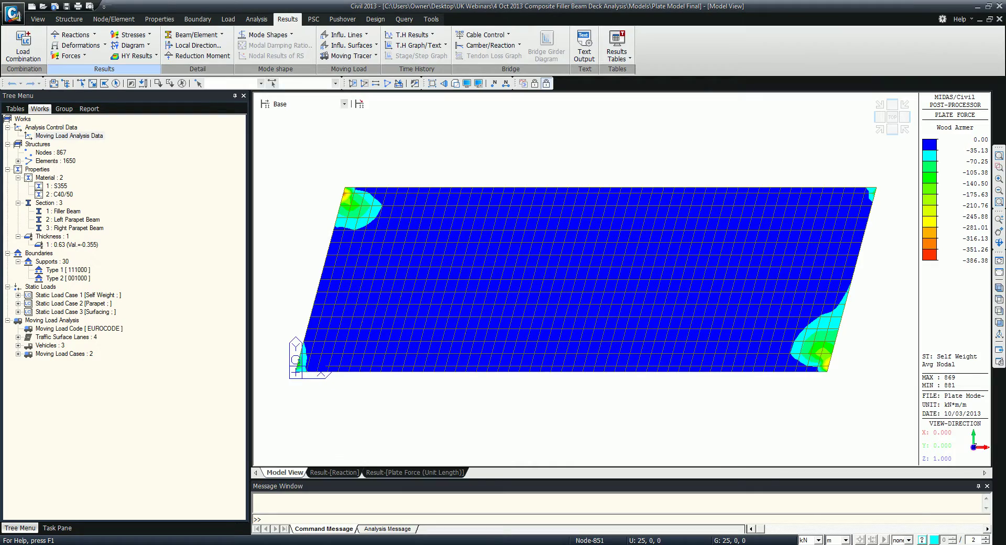
left_click_drag(923, 242, 286, 11)
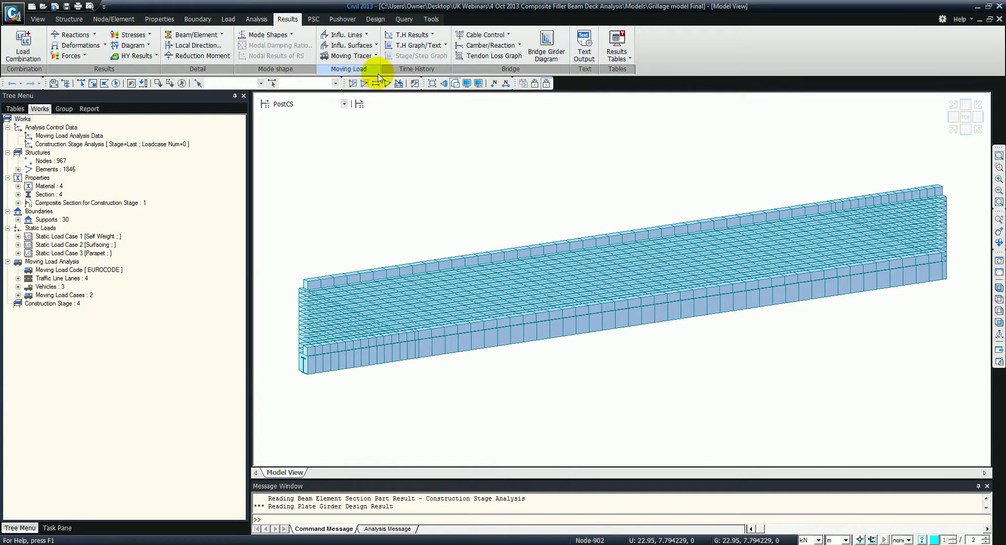
Display the My beam diagram for the Steel only construction stage under CS: Summation, with solid fill and a legend.
left_click(79, 45)
left_click(68, 55)
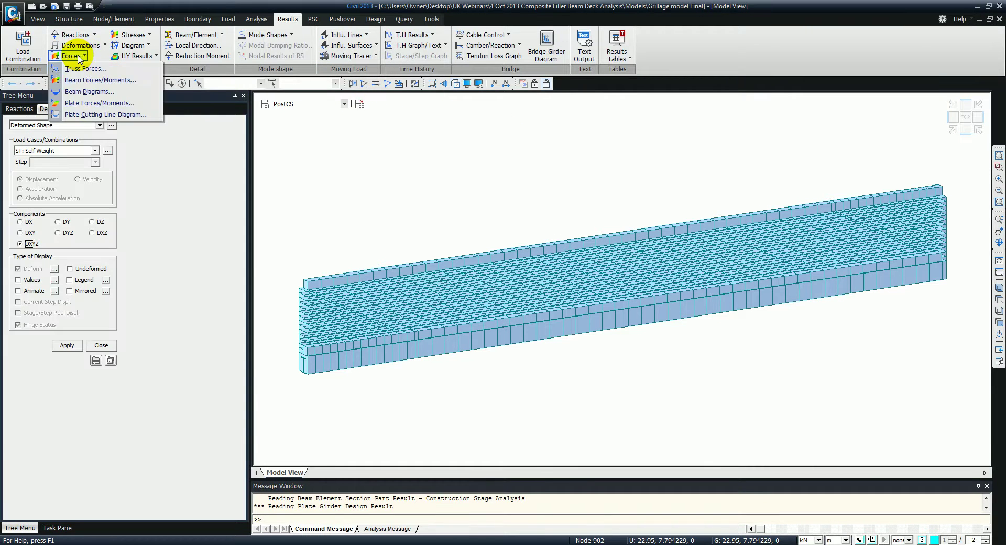
left_click(87, 90)
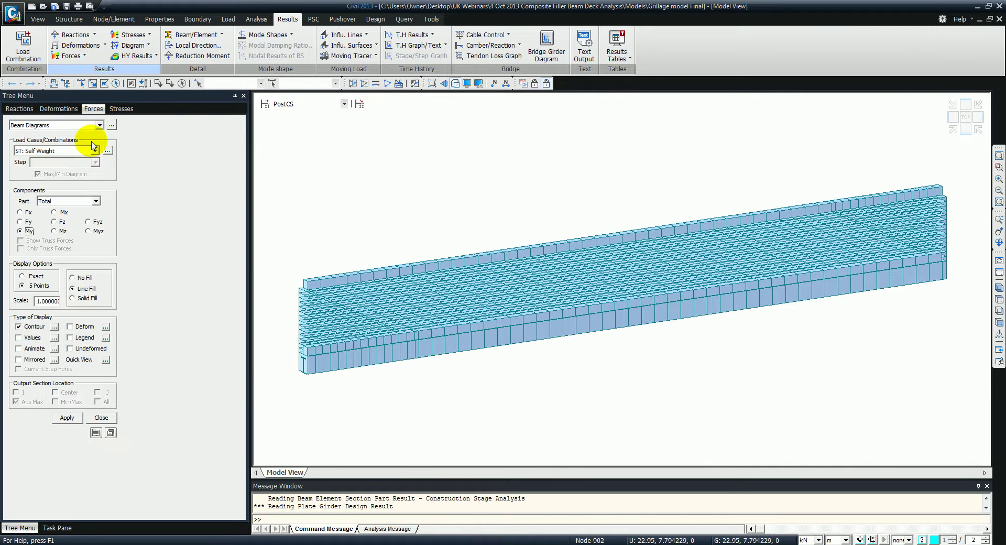
left_click(287, 103)
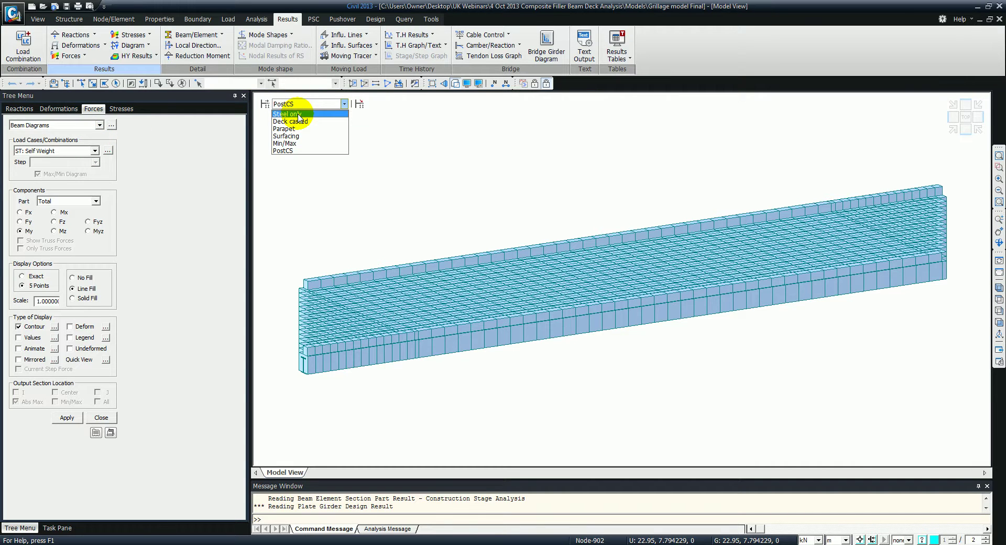
left_click(299, 117)
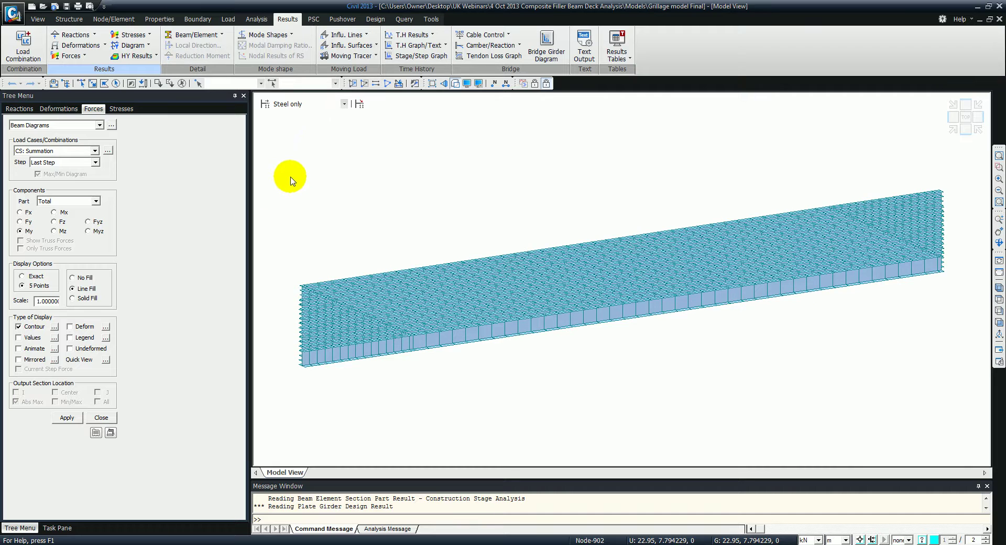
left_click(73, 298)
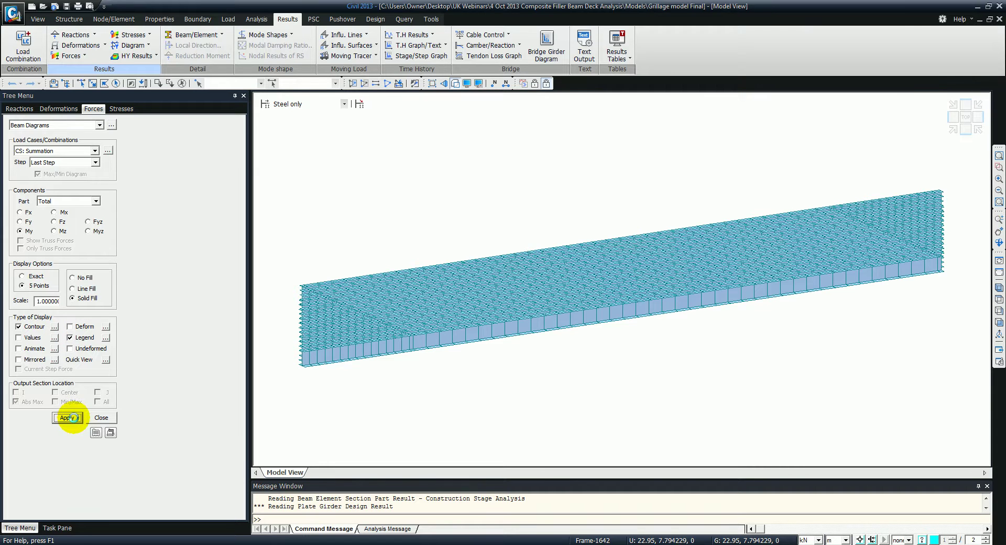
left_click(77, 416)
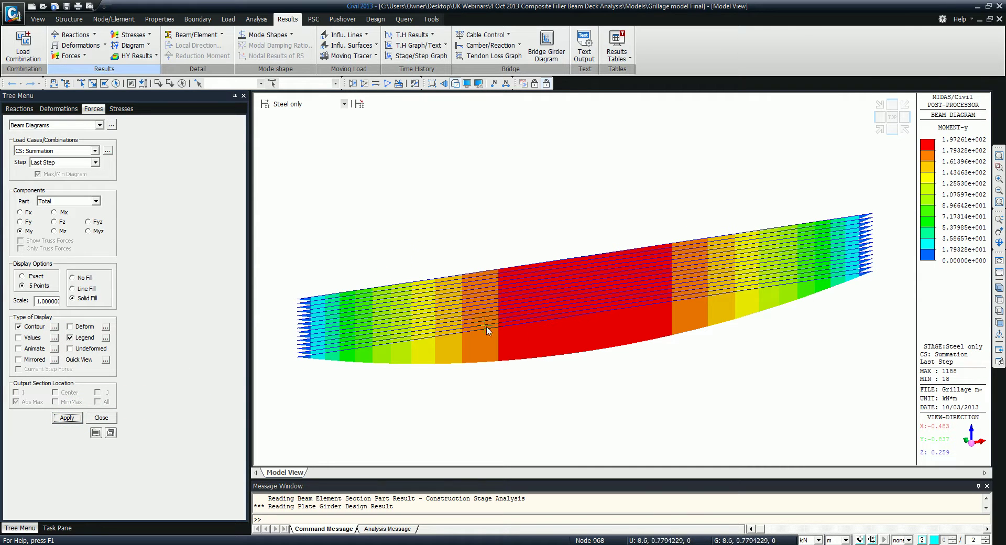
Show the My beam diagram at the Deck casted stage, first for the total section and then for Part 2 only.
left_click(333, 104)
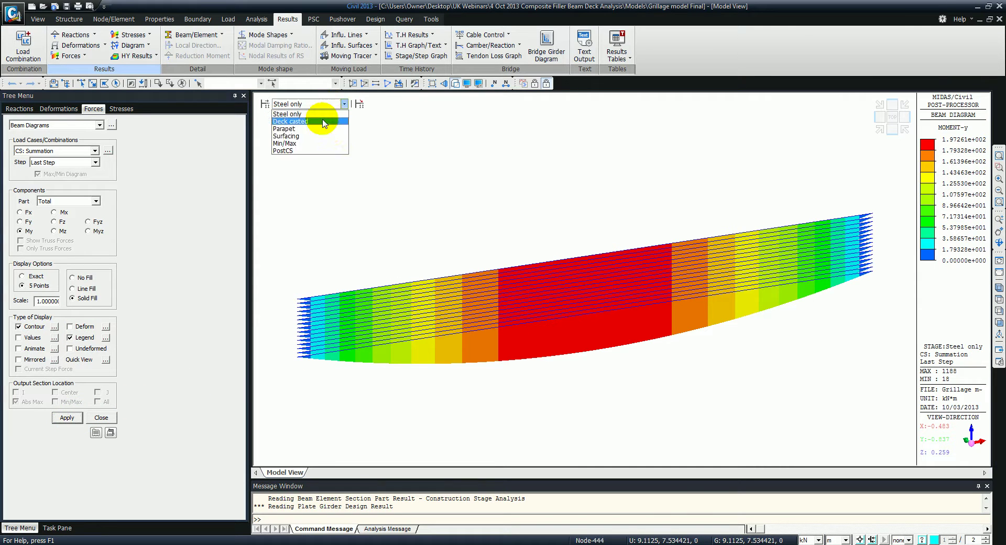
left_click(323, 121)
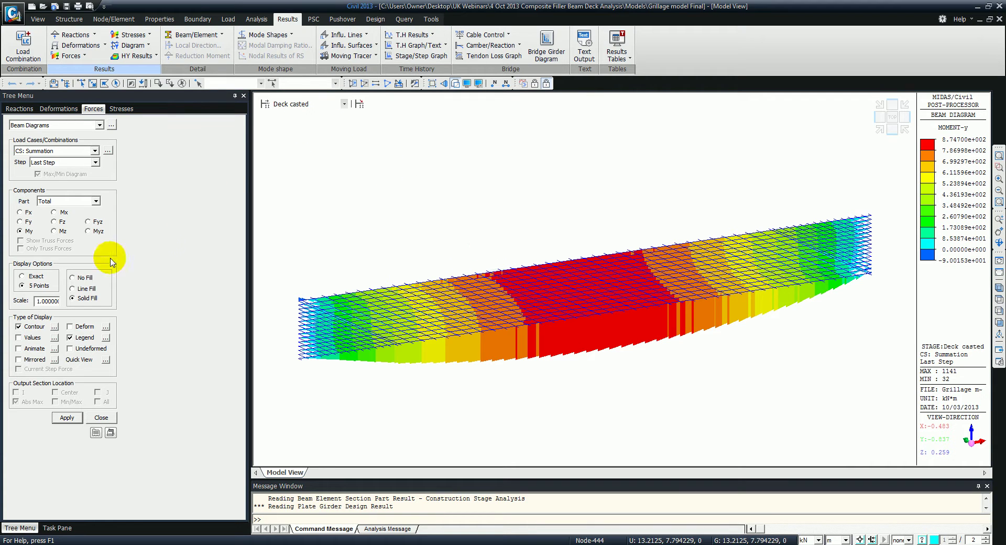
left_click(66, 202)
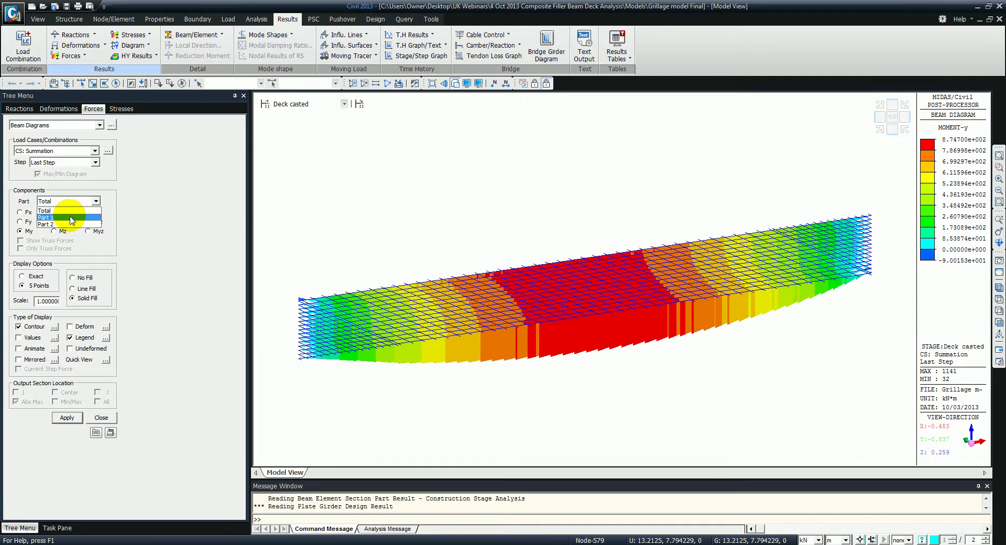
left_click(68, 223)
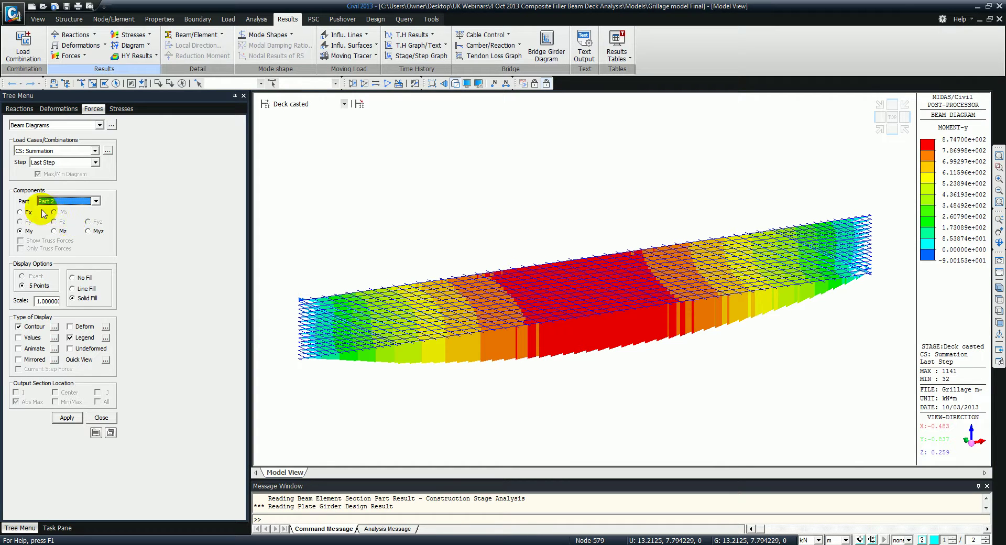
left_click(68, 418)
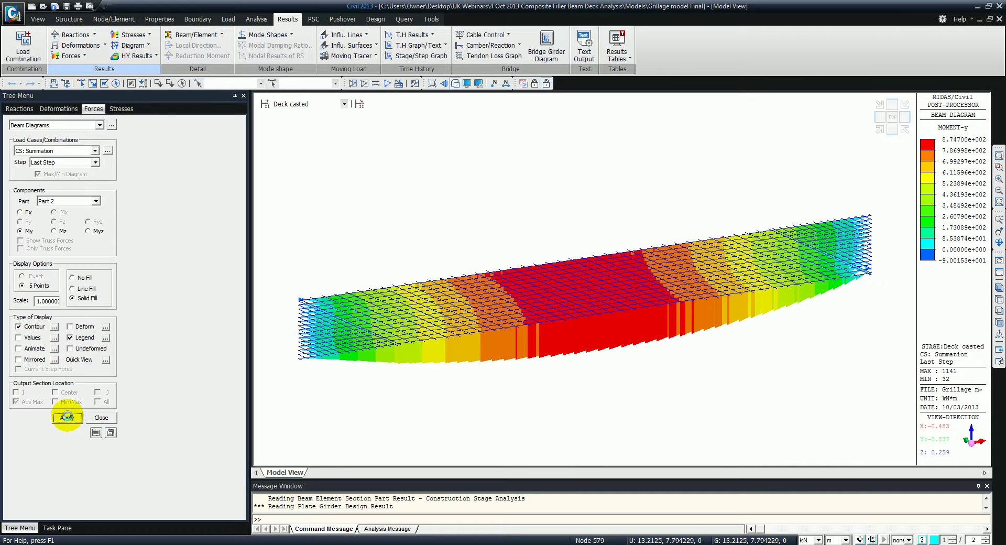
Display the Part 1 combined beam stress diagram at point 4 (-y,-z) for the Surfacing stage with solid fill.
left_click(319, 104)
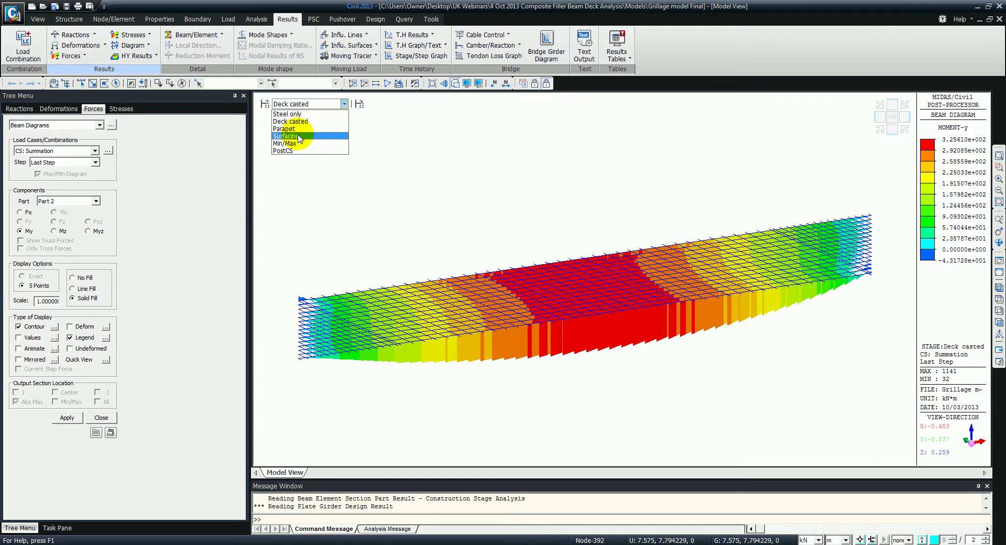
left_click(300, 137)
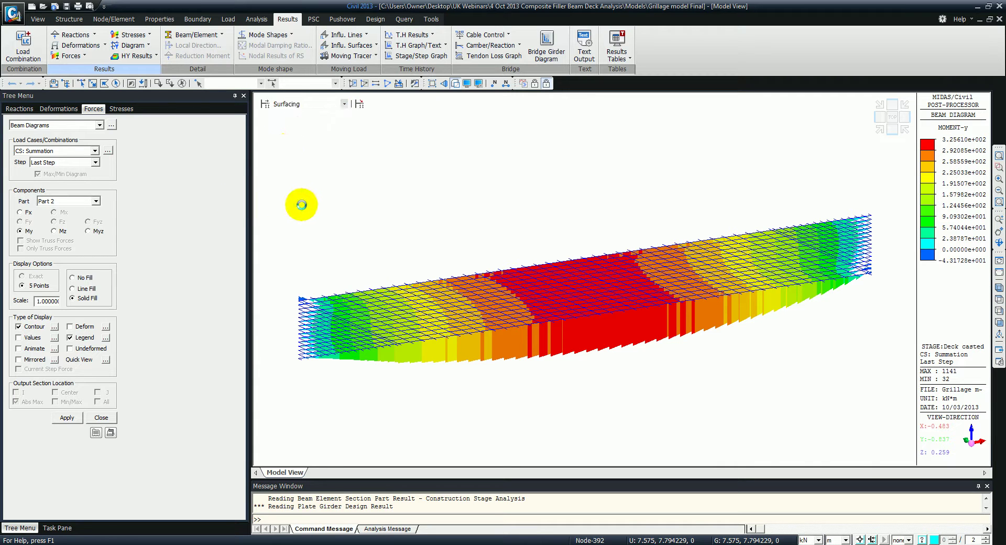
left_click(148, 36)
left_click(152, 73)
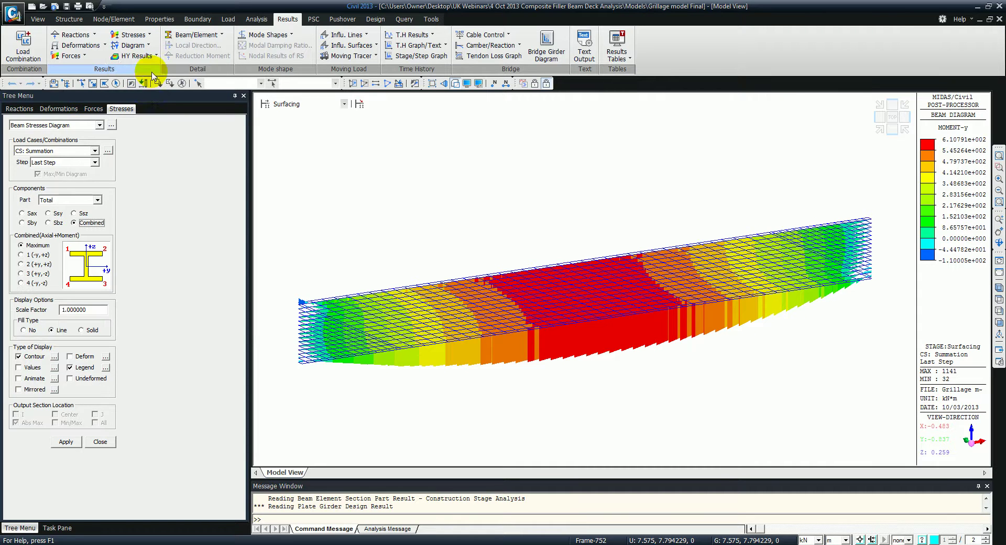
left_click(65, 200)
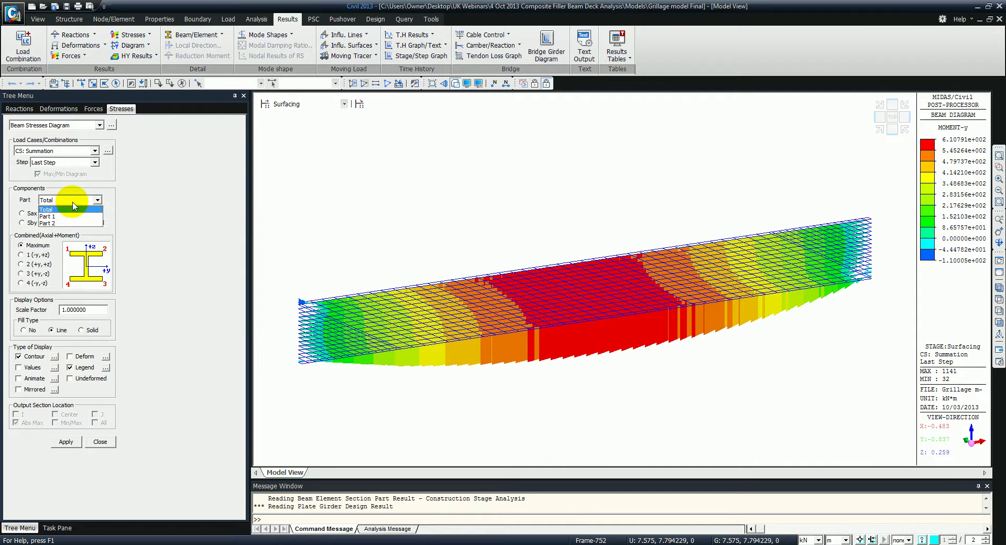
left_click(59, 217)
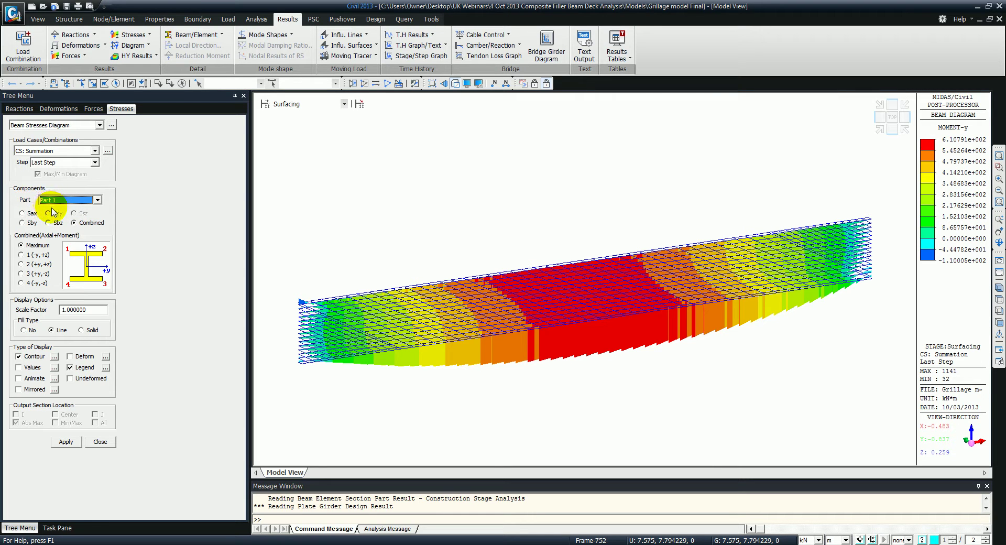
left_click(21, 283)
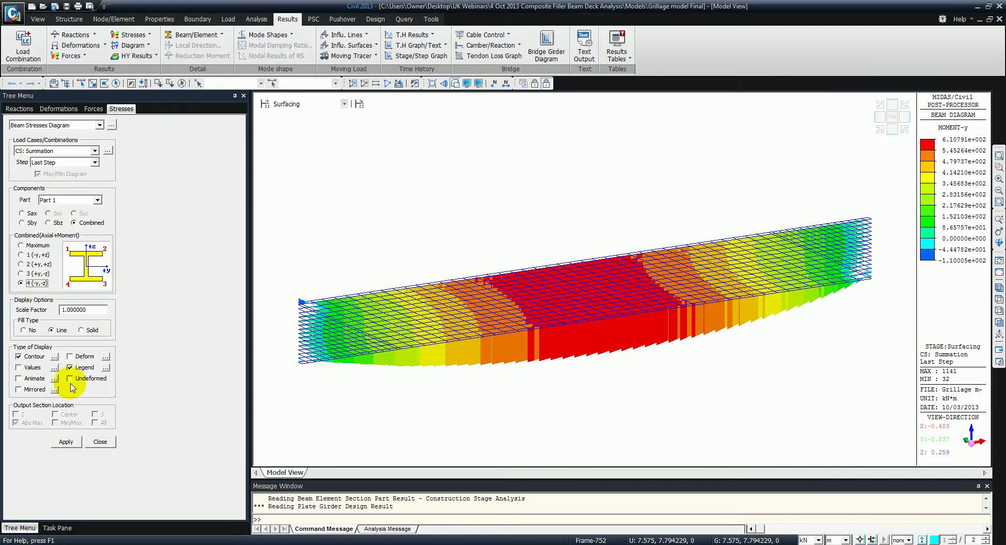
left_click(65, 442)
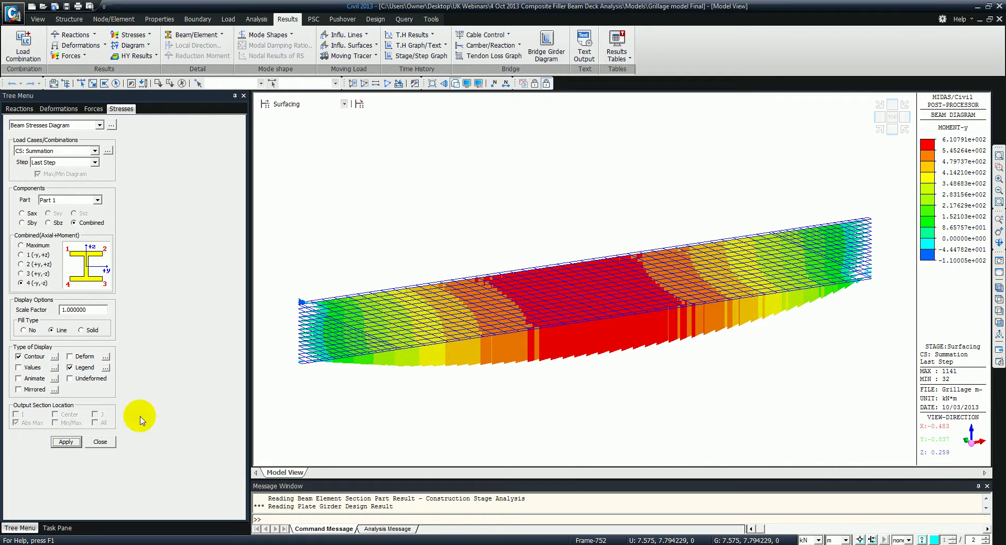
left_click(81, 330)
left_click(64, 443)
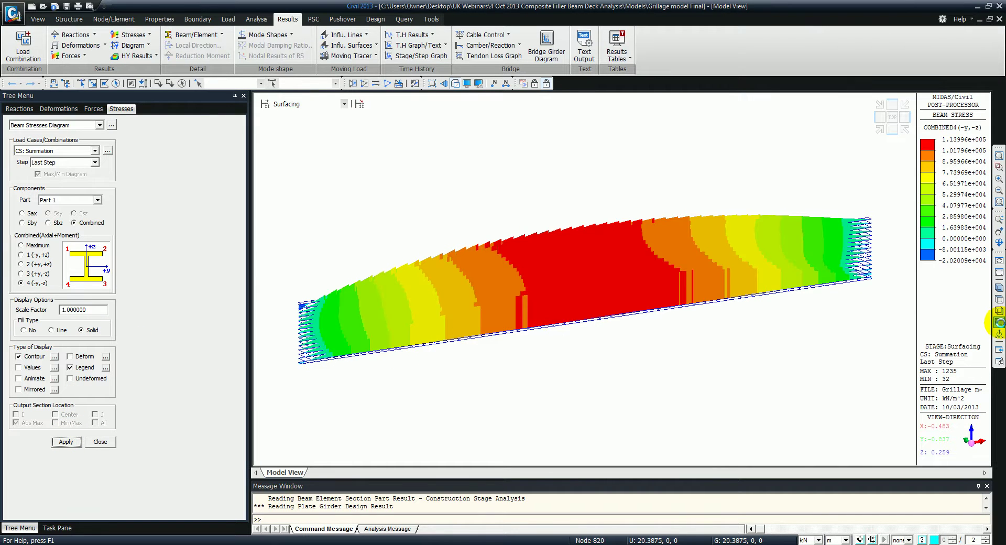
Select the nodes along the mid-width longitudinal beam line of the grillage in the top view.
left_click(999, 322)
left_click(999, 304)
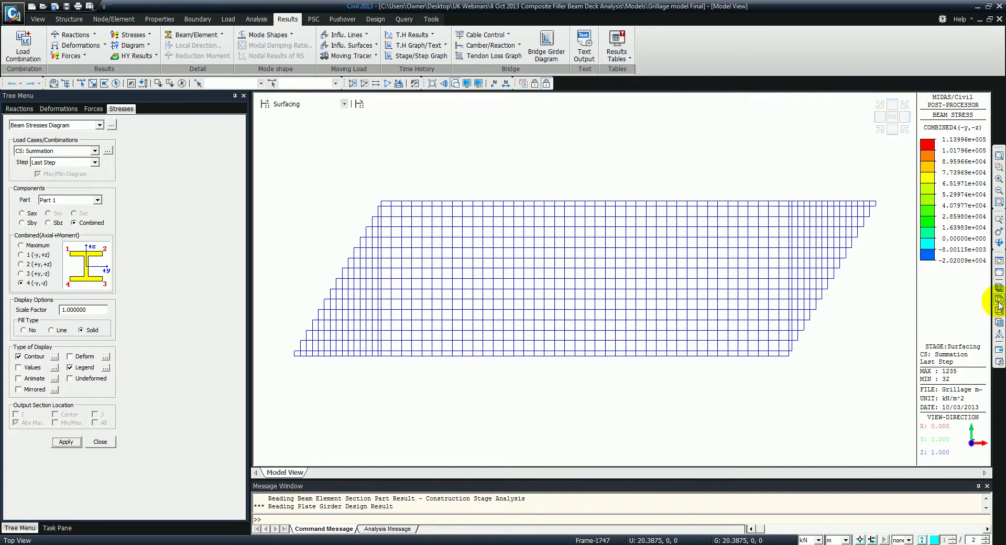
left_click(81, 83)
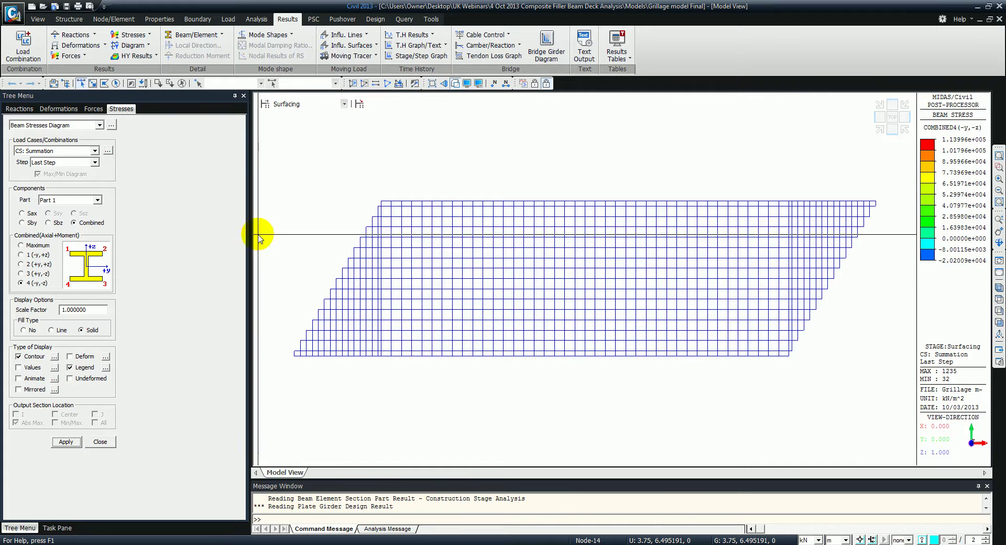
left_click_drag(323, 278, 844, 280)
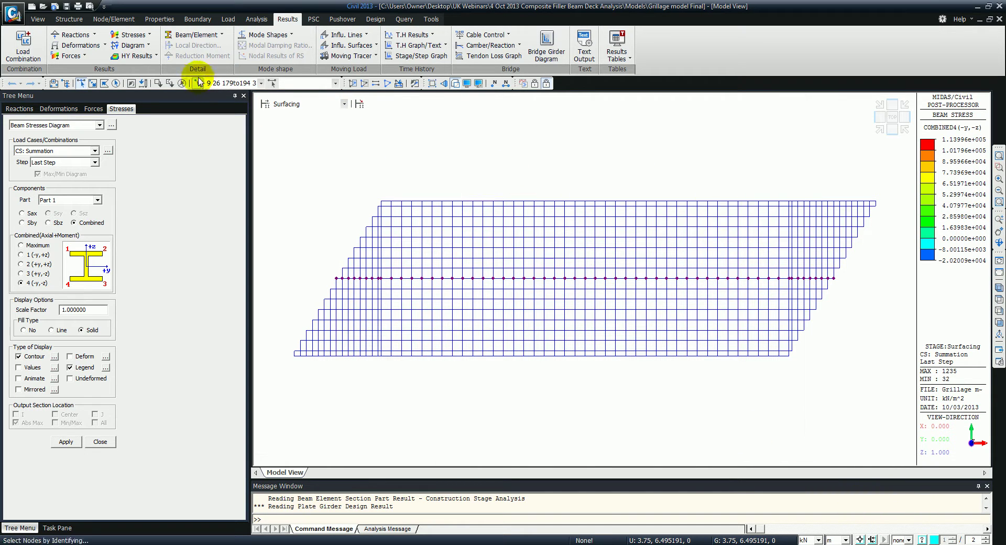
Select the mid-width longitudinal beam elements with an XZ plane selection at Y position 3.897114 m.
left_click(38, 19)
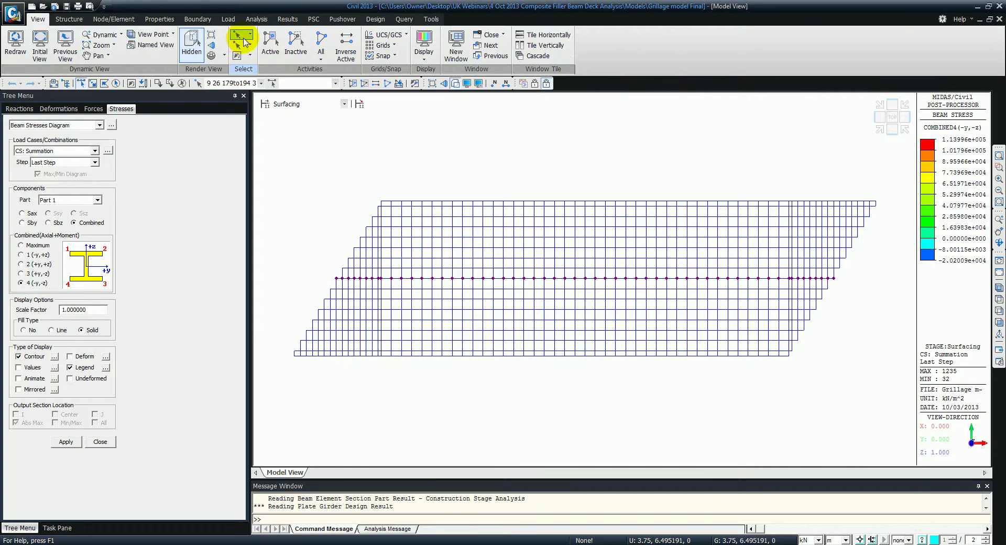
left_click(244, 41)
left_click(262, 96)
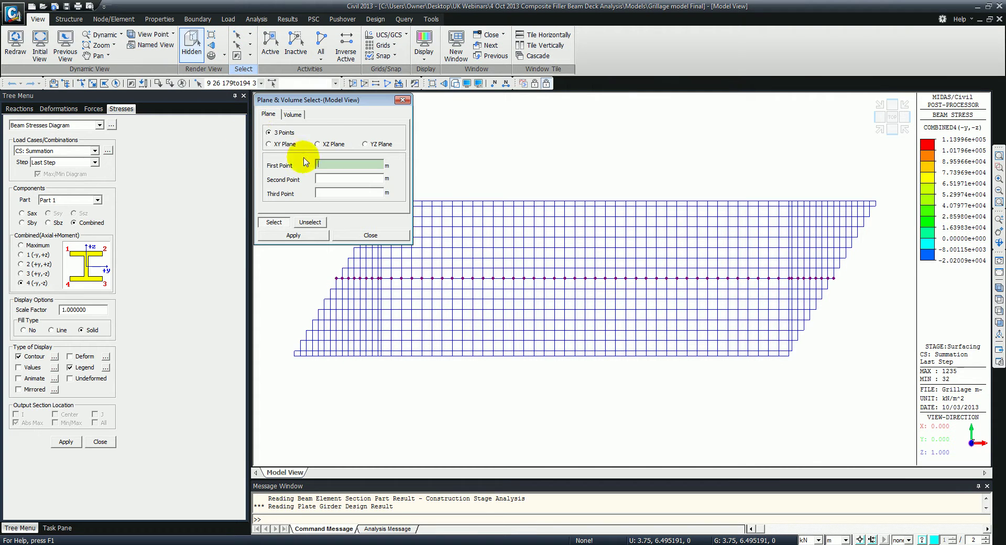
left_click(317, 144)
left_click(366, 278)
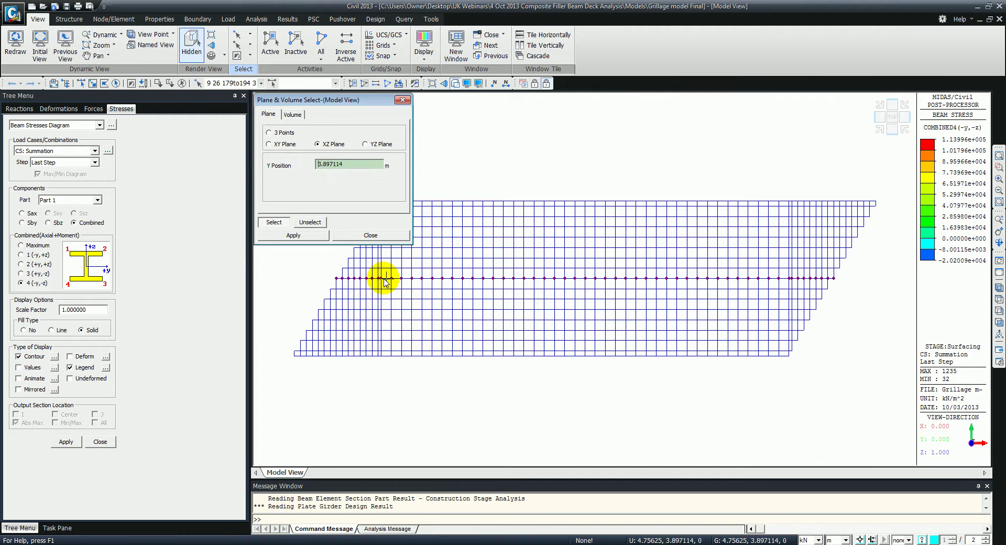
left_click(383, 280)
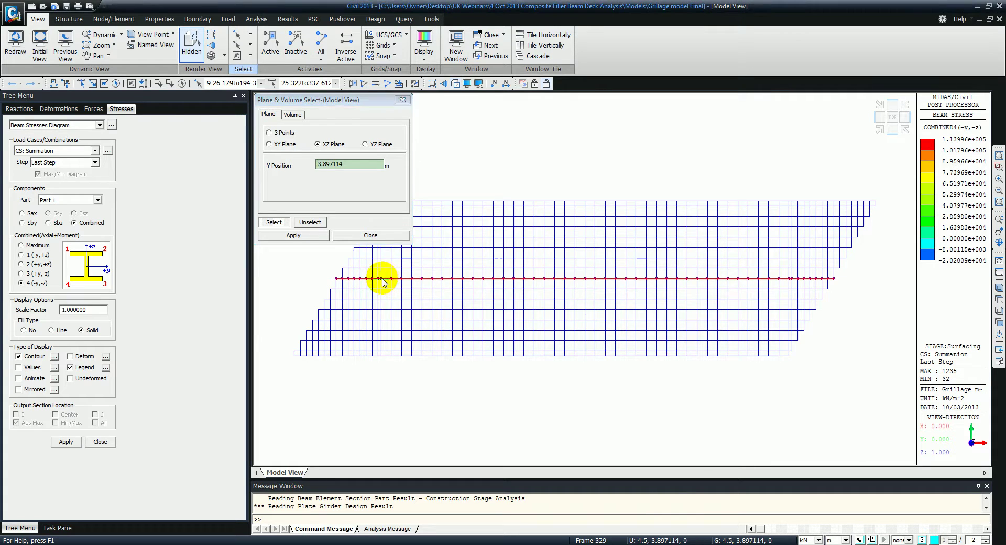
Isolate the selected mid-width beam elements and display their stress diagram in front elevation, closing the beam stress settings.
left_click(371, 235)
key("F2")
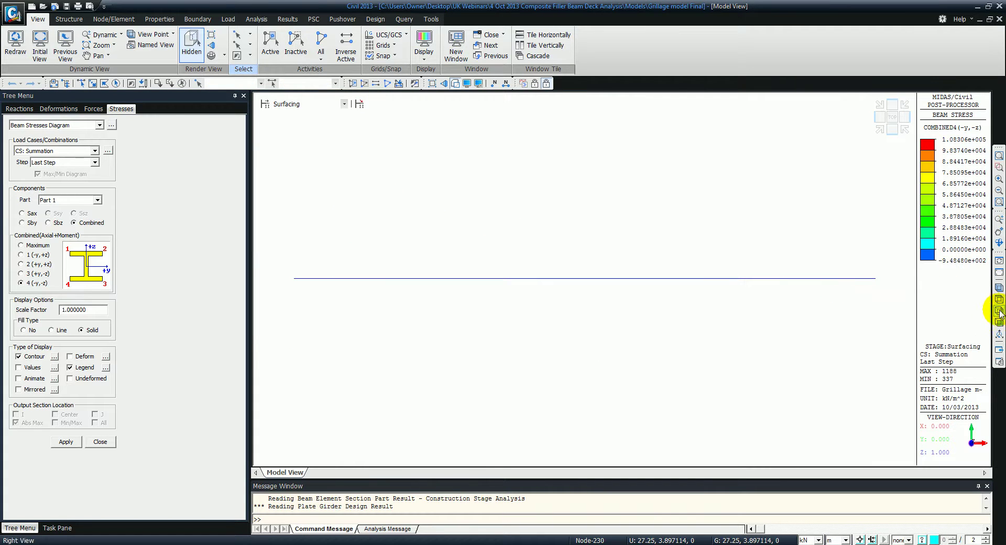
left_click(997, 323)
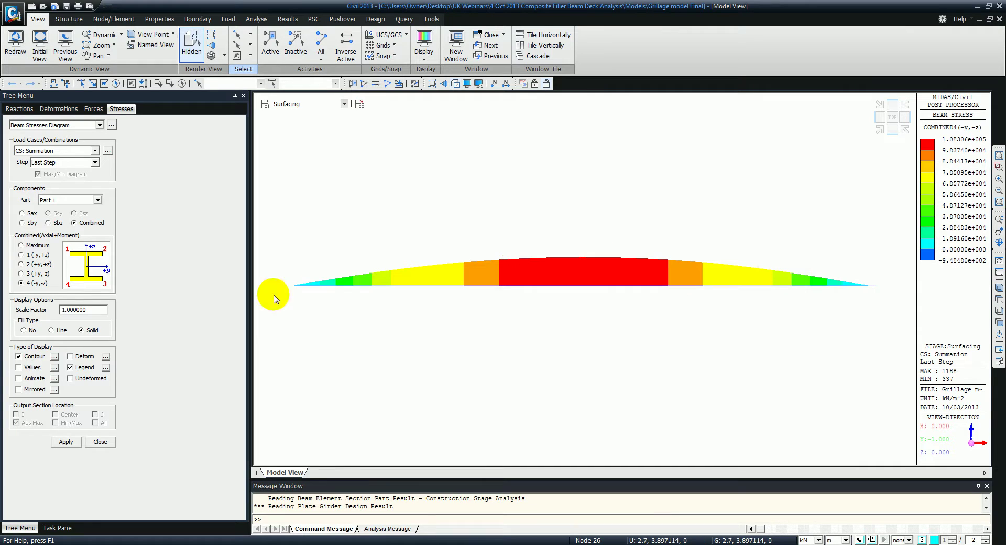
left_click(100, 441)
middle_click_drag(347, 312, 370, 296, "ctrl")
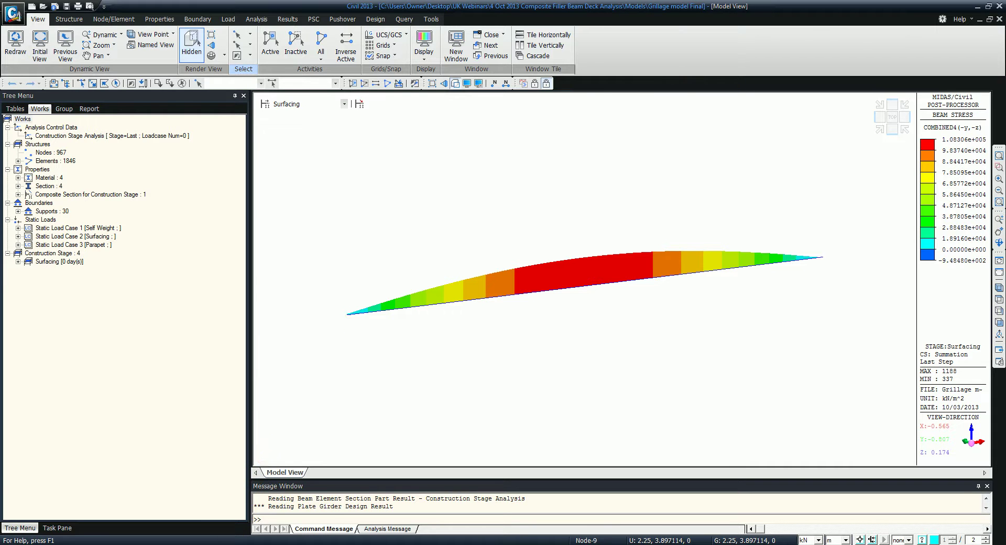
left_click(205, 530)
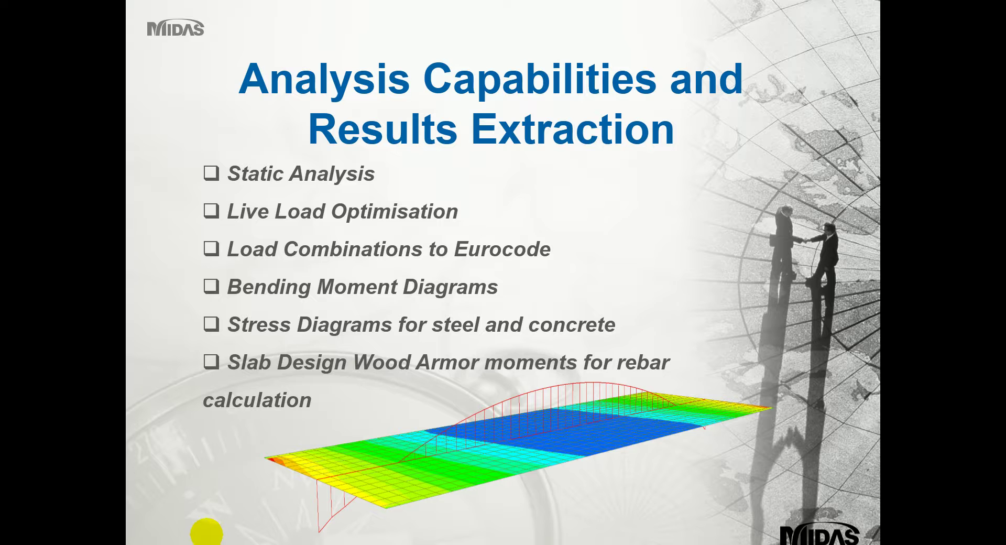
left_click(545, 270)
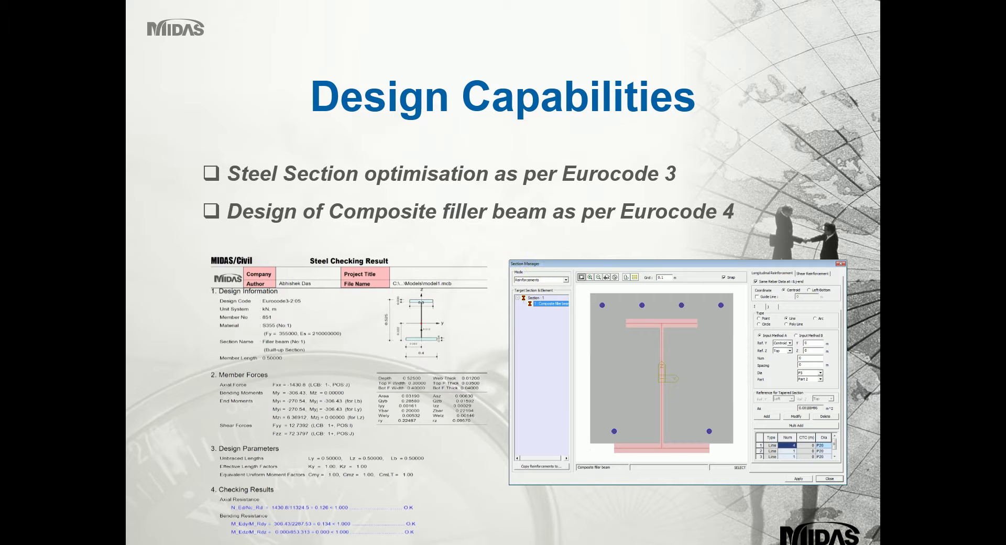
left_click_drag(1005, 68, 618, 4)
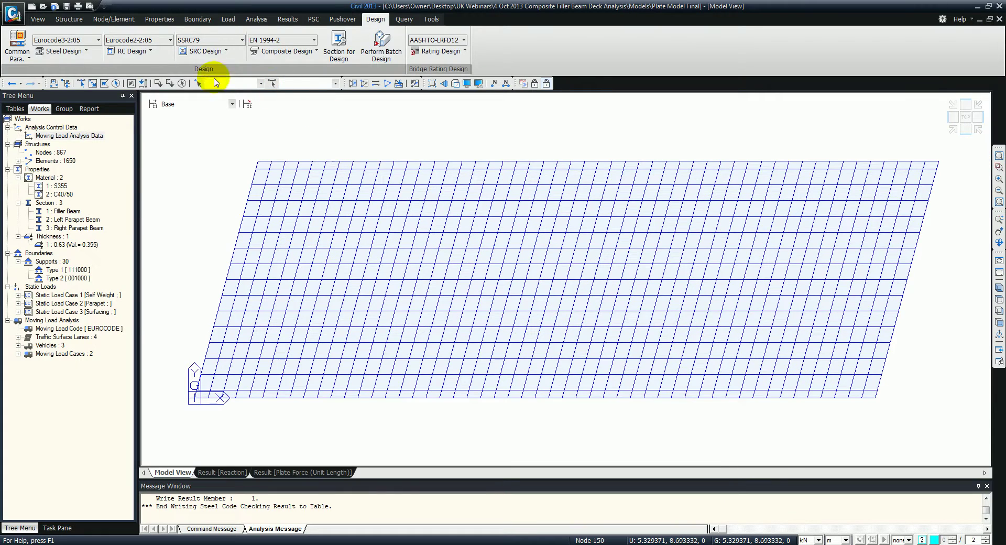
Run the Eurocode3-2:05 steel code check on the plate model and select the Filler Beam entry in the expanded results.
left_click(77, 52)
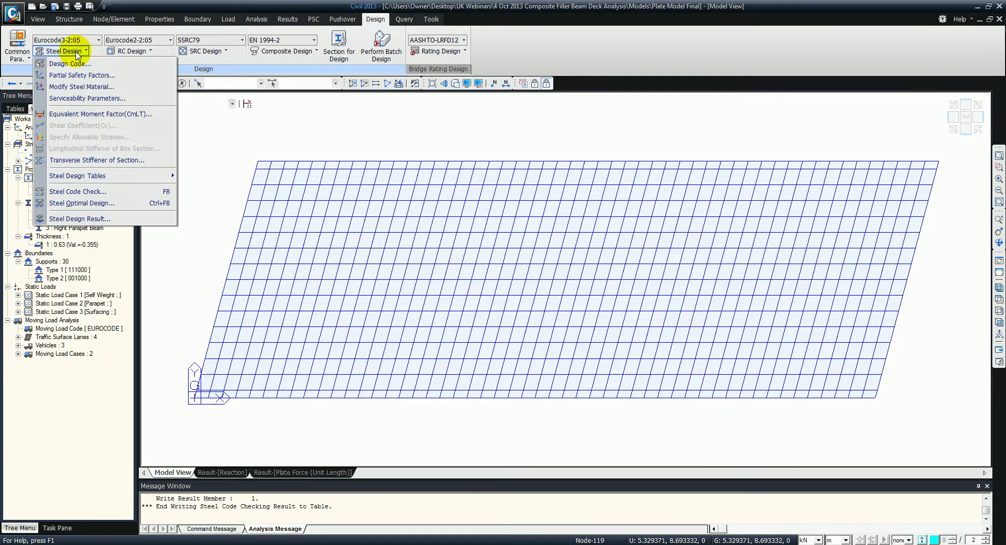
left_click(87, 196)
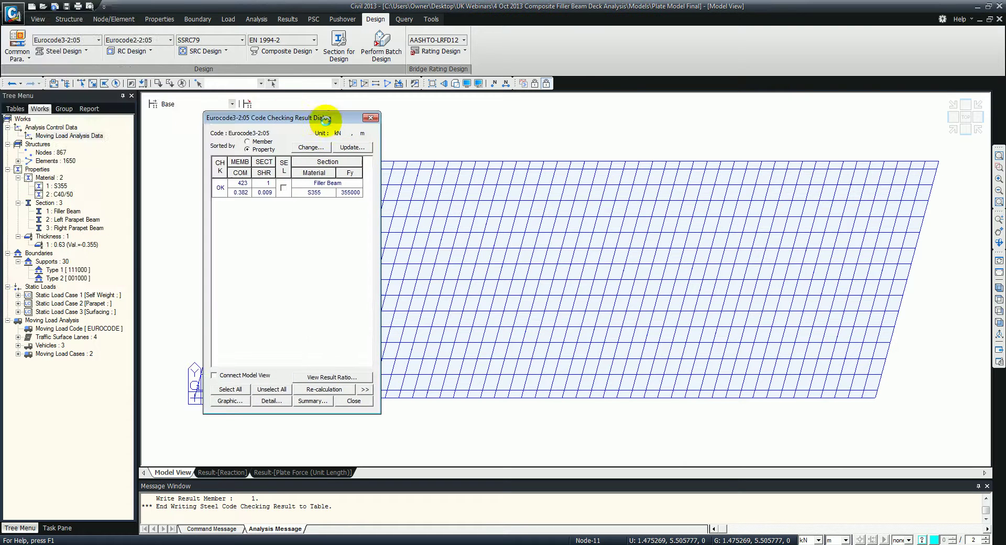
left_click(365, 389)
left_click(282, 188)
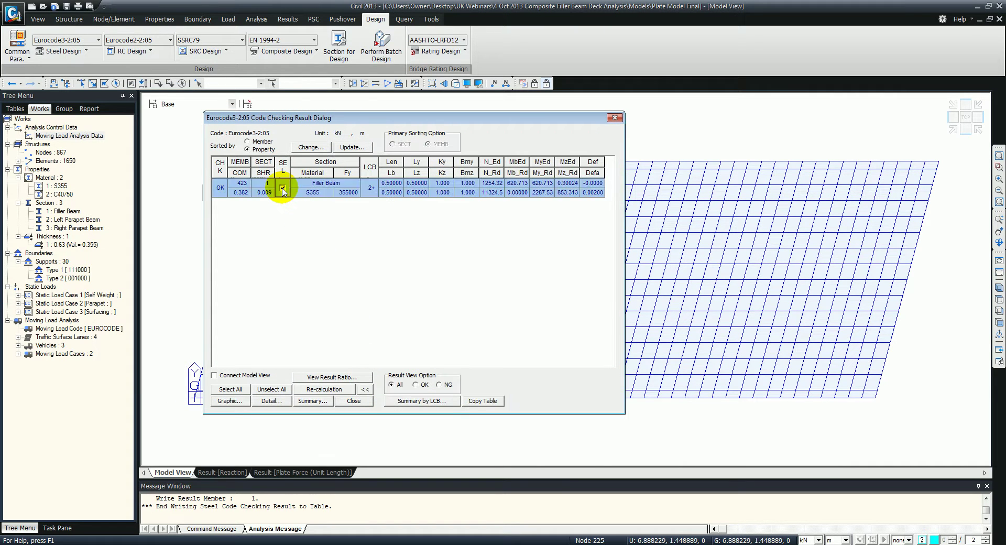
Review the graphic code-check report for the Filler Beam section, from member forces to the deflection check.
left_click(235, 403)
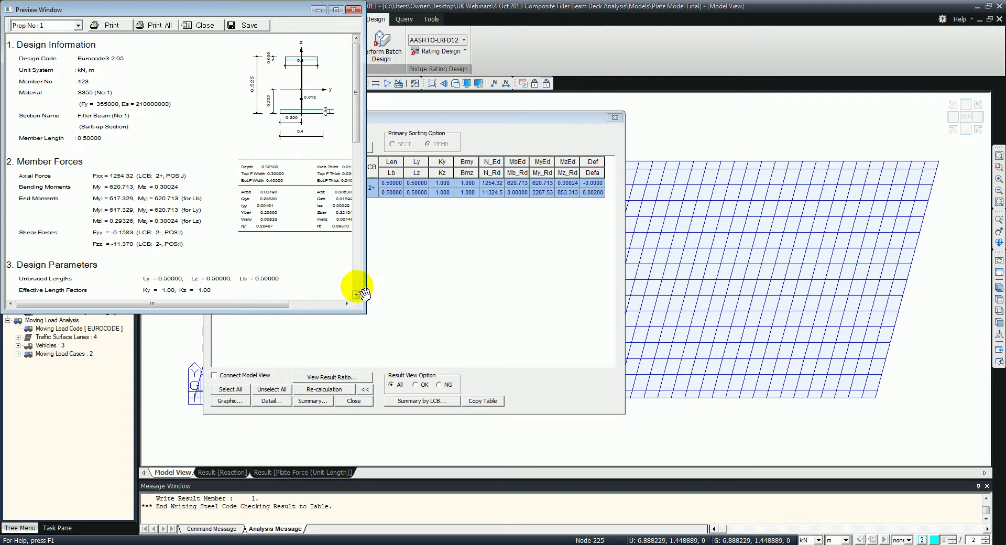
left_click_drag(360, 308, 588, 450)
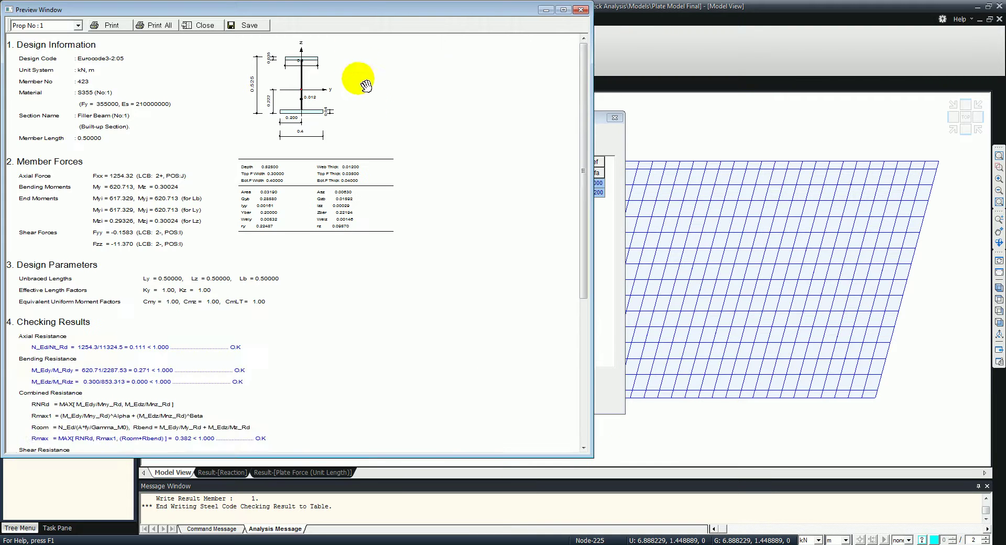
left_click_drag(357, 10, 565, 63)
scroll(416, 247, "down", 5)
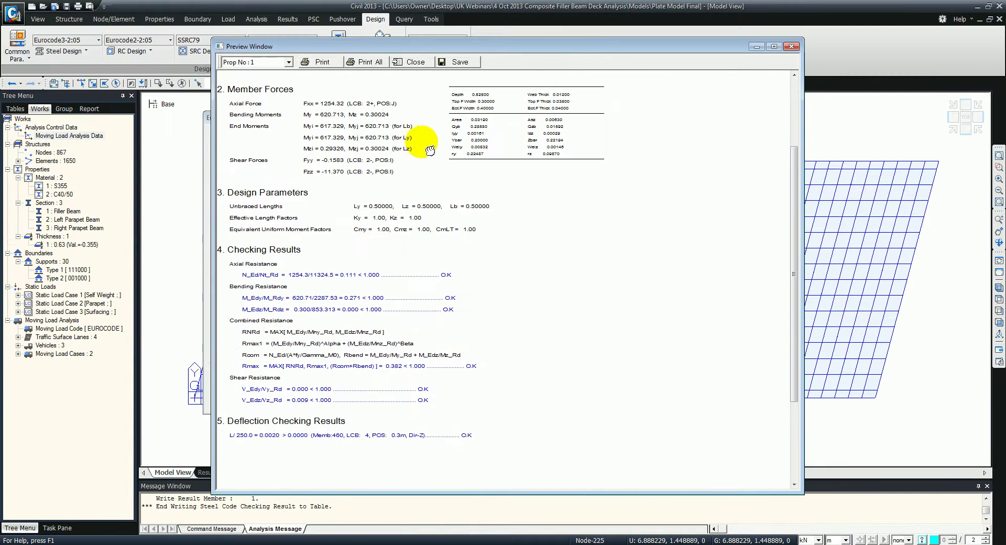
scroll(436, 258, "up", 5)
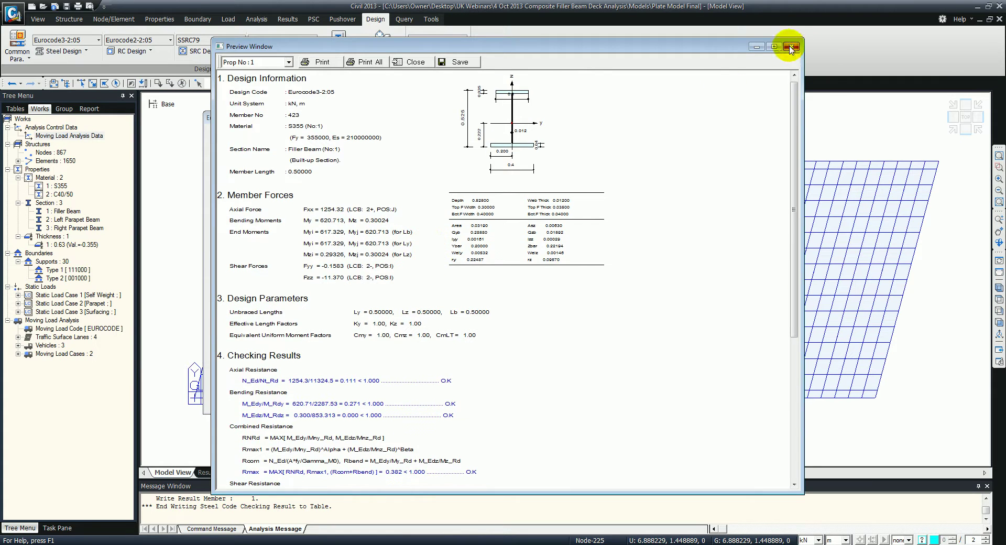
left_click(791, 46)
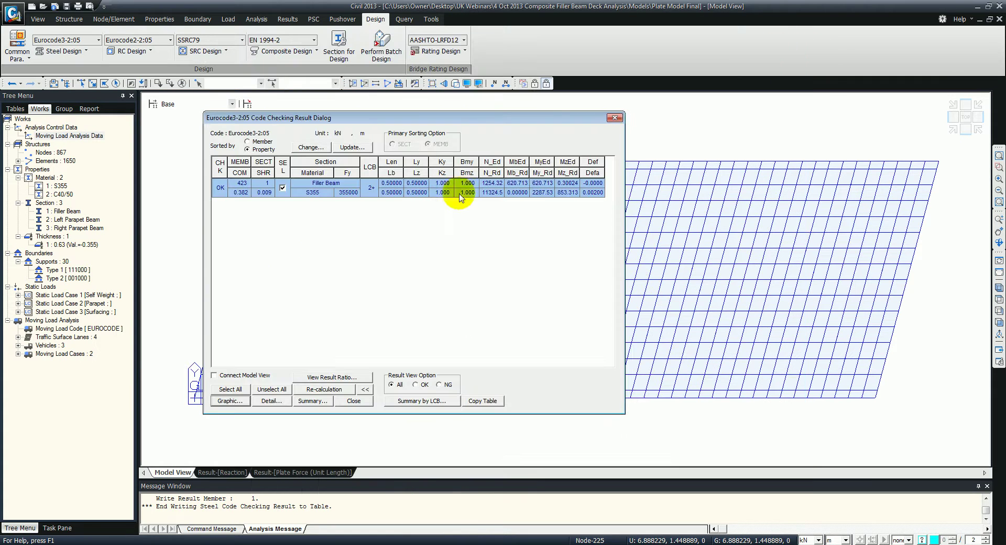
Read through the detailed text report of the Filler Beam steel code check, including section classification and resistance checks.
left_click(269, 403)
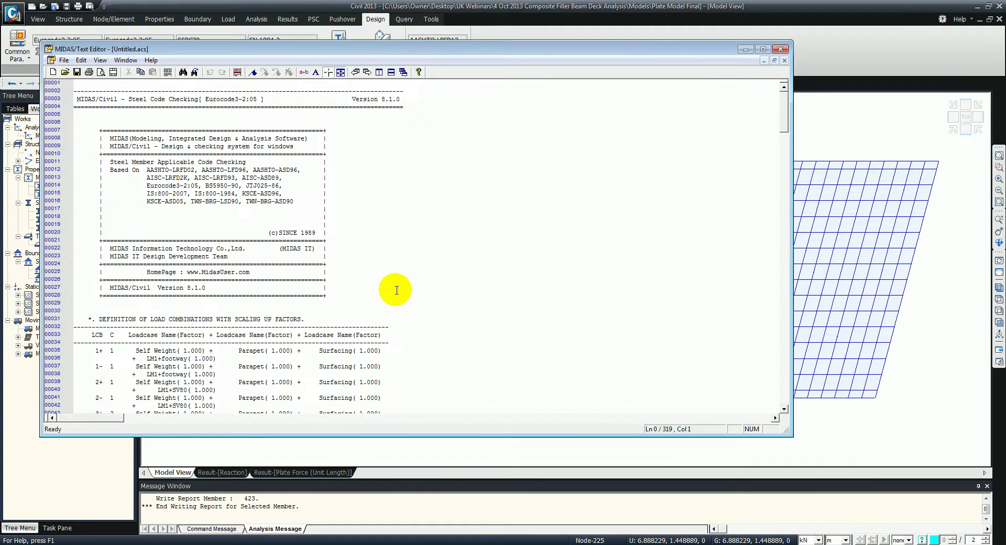
scroll(422, 269, "down", 12)
scroll(422, 269, "down", 20)
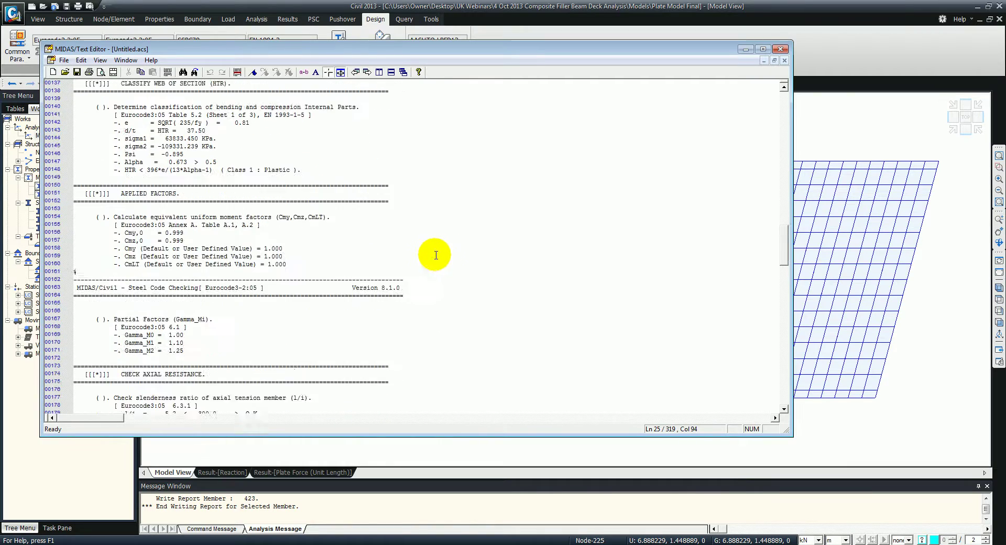
scroll(473, 237, "down", 20)
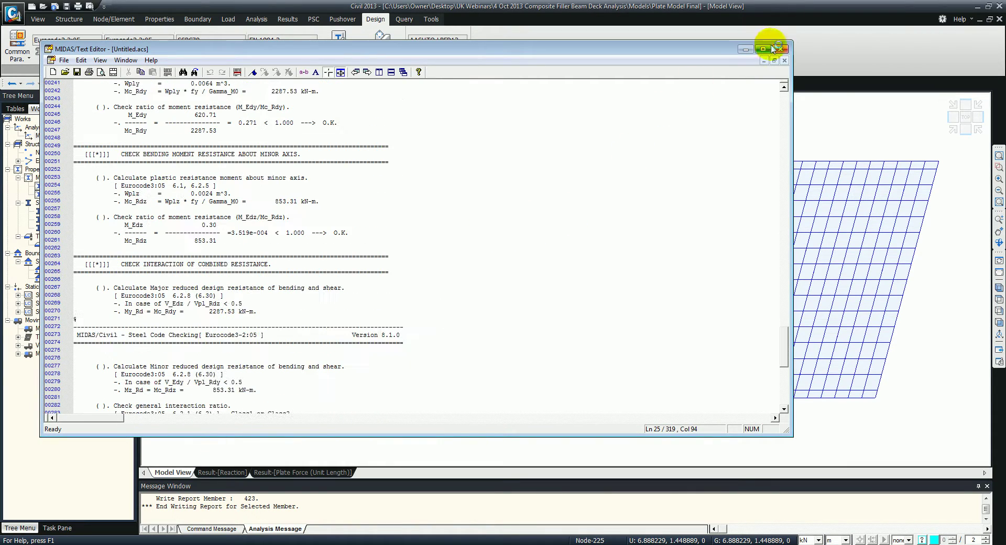
left_click(781, 49)
left_click(482, 265)
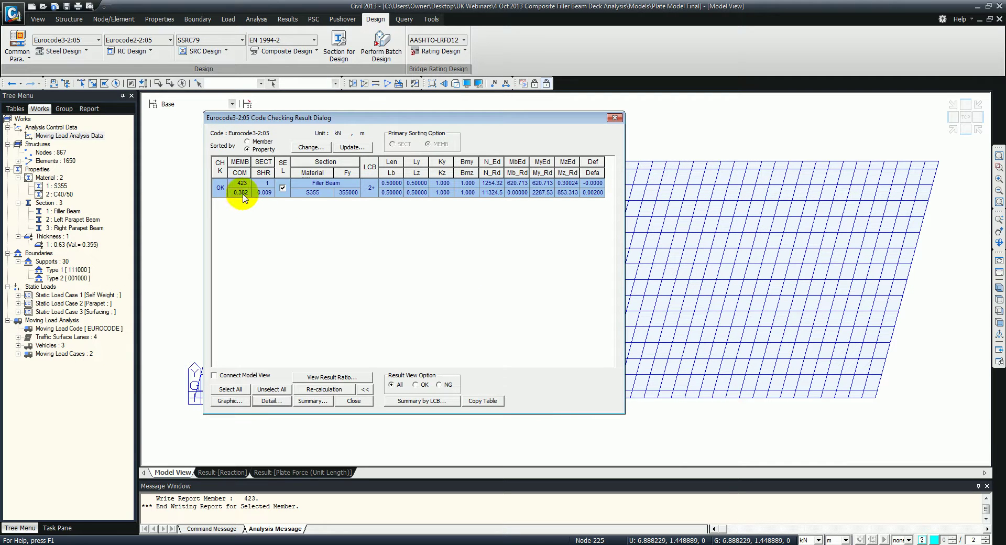
Search BS4-93 I-sections with a combined ratio of 0.8 to 1 for property 1, and change it to UC 305x305x158.
left_click(311, 148)
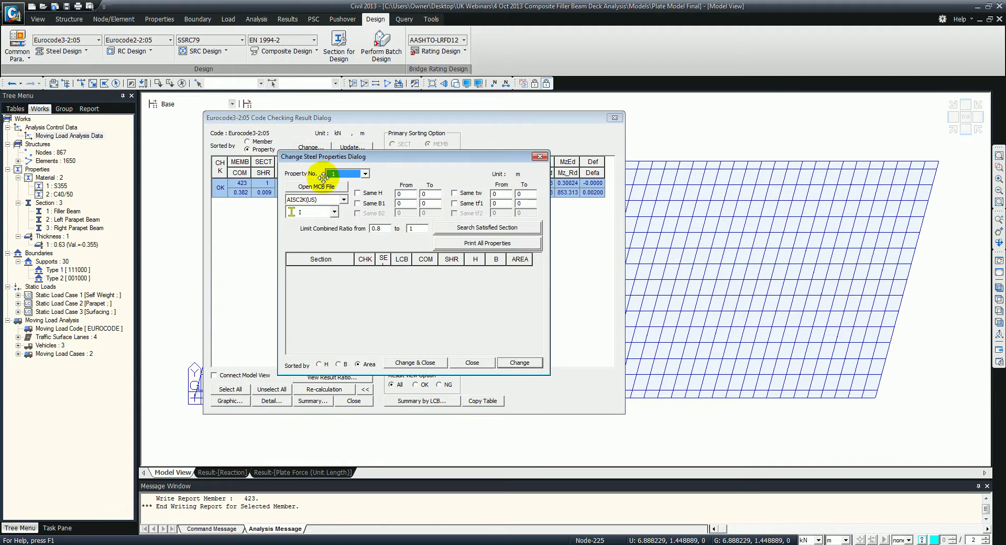
left_click(334, 201)
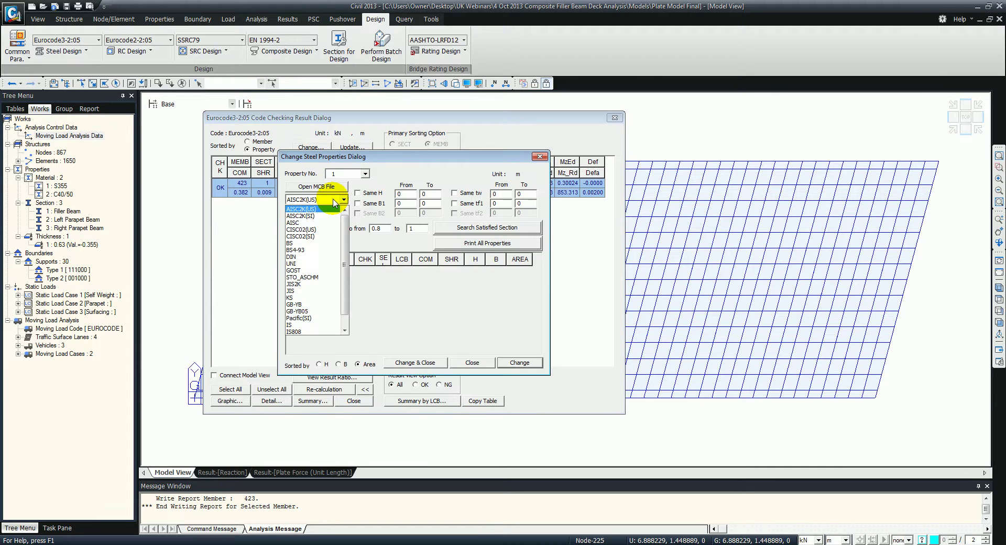
left_click(320, 250)
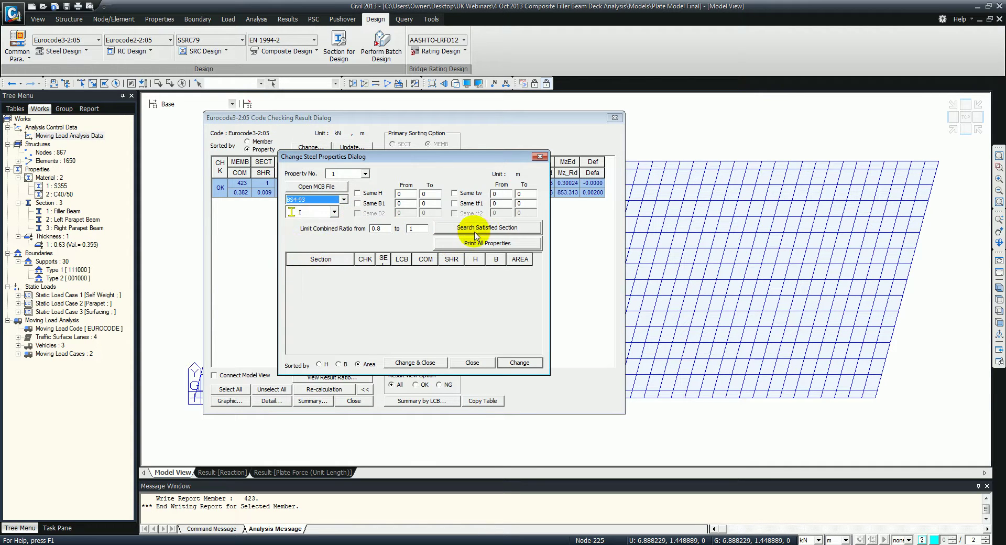
left_click(478, 229)
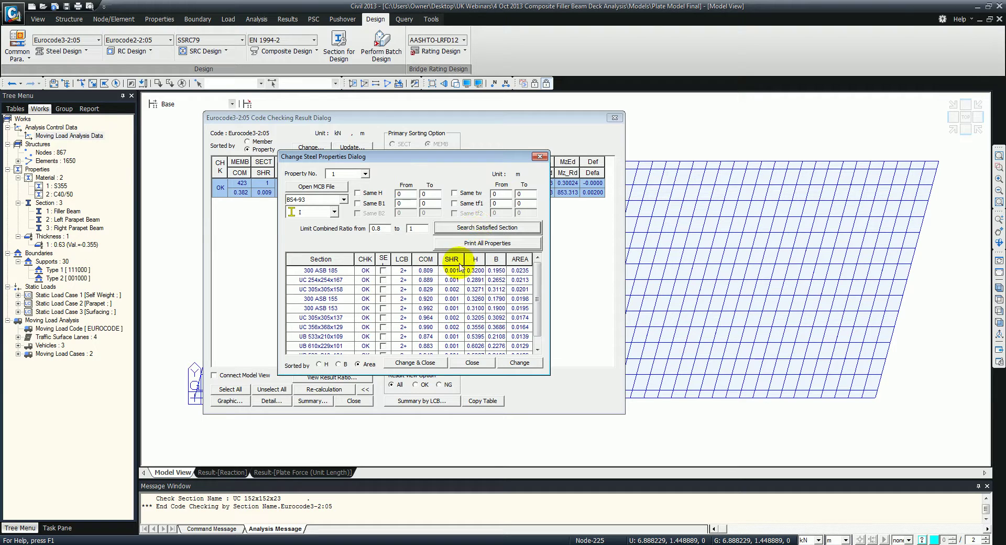
left_click(383, 289)
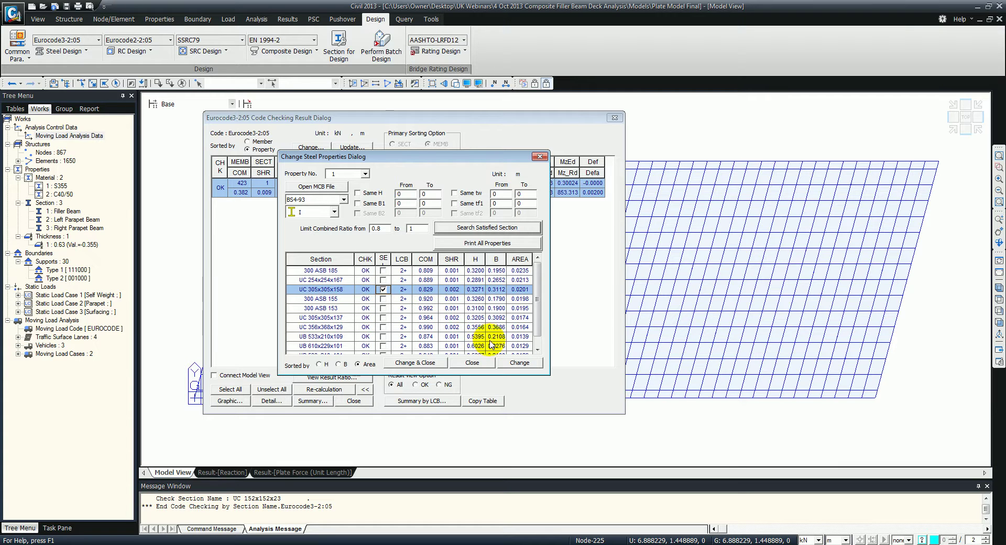
left_click(433, 362)
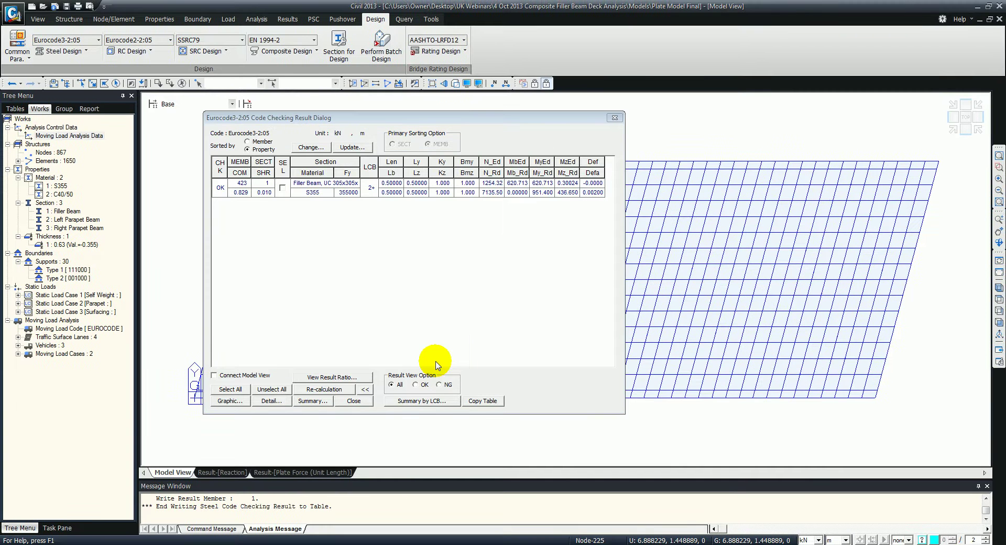
Review the graphic code-check report for the Filler Beam with the UC 305x305x158 section, and close the check results.
left_click(282, 189)
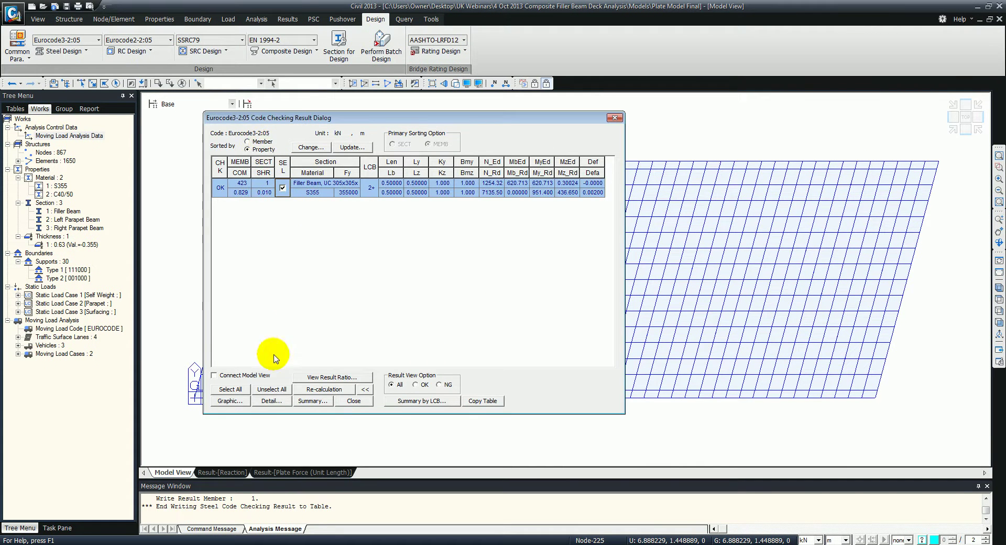
left_click(231, 400)
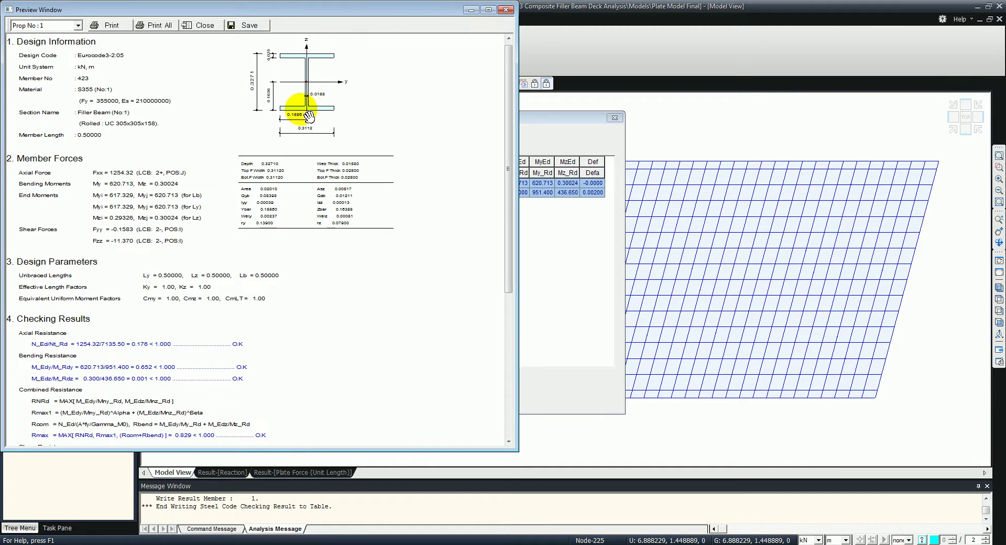
scroll(304, 101, "down", 5)
scroll(268, 166, "up", 5)
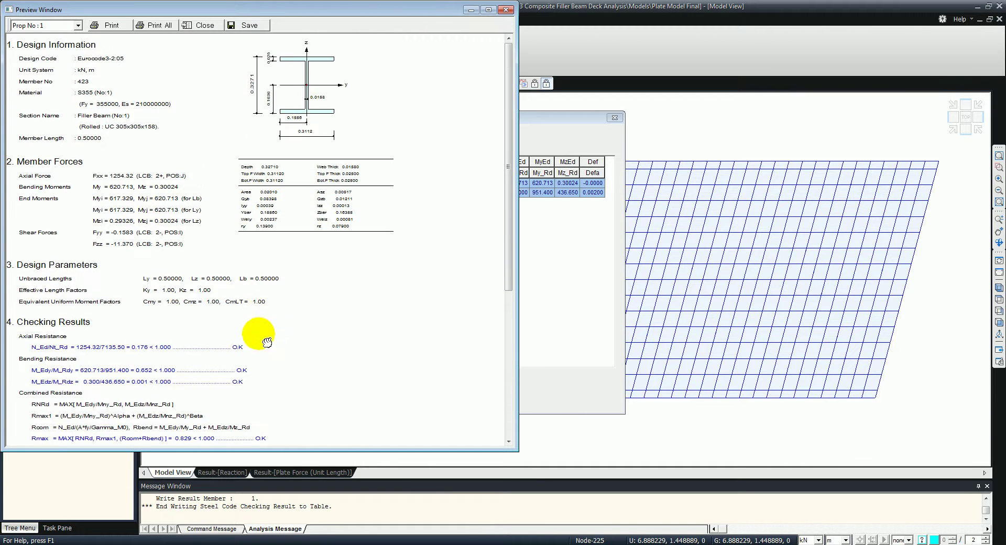
left_click(506, 10)
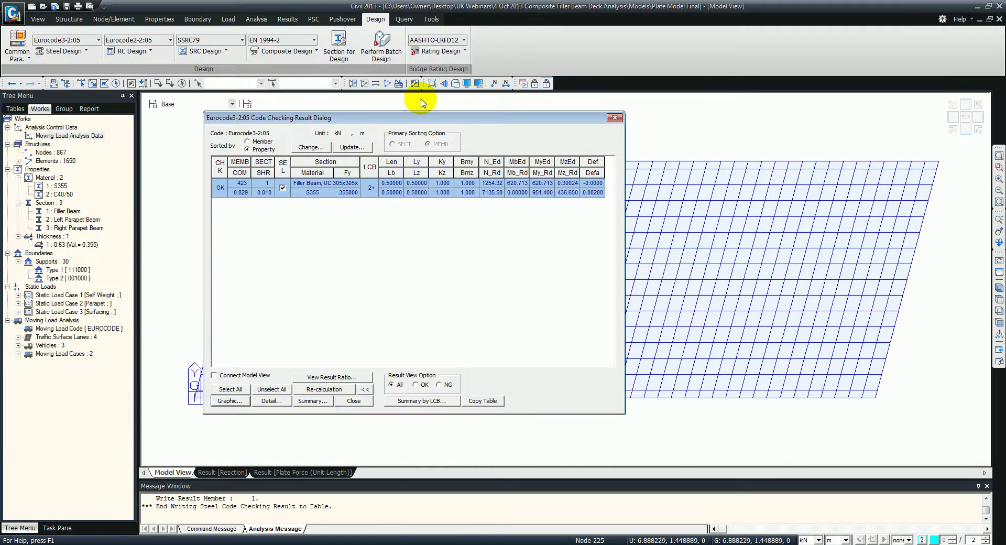
left_click(356, 401)
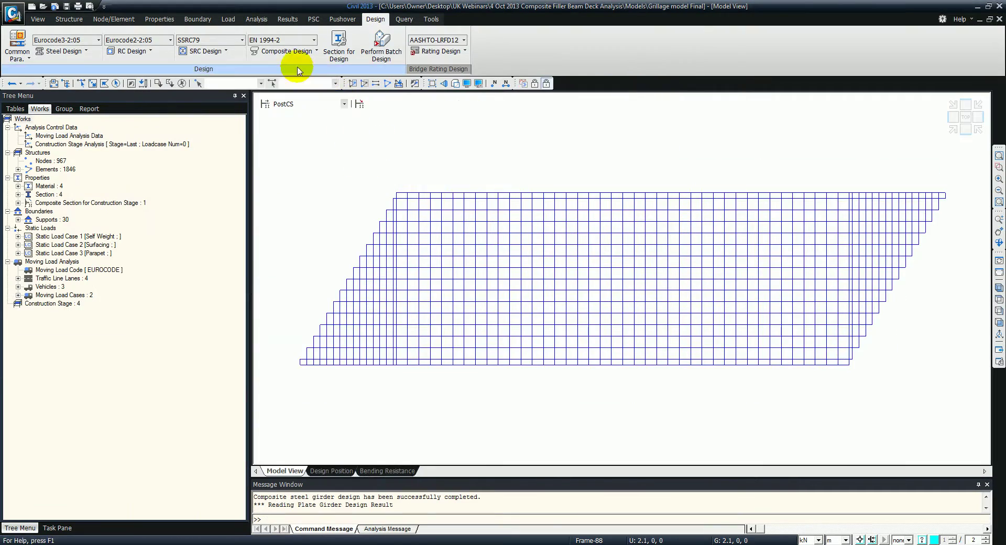
Review the EN 1994-2 composite steel girder design parameters of the grillage model without changing them.
left_click(311, 53)
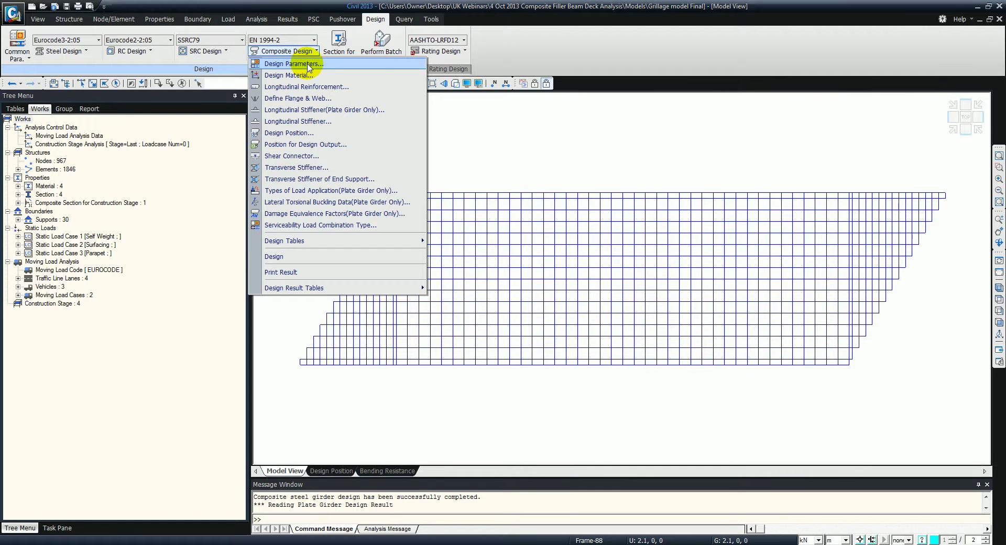
left_click(310, 52)
left_click(310, 51)
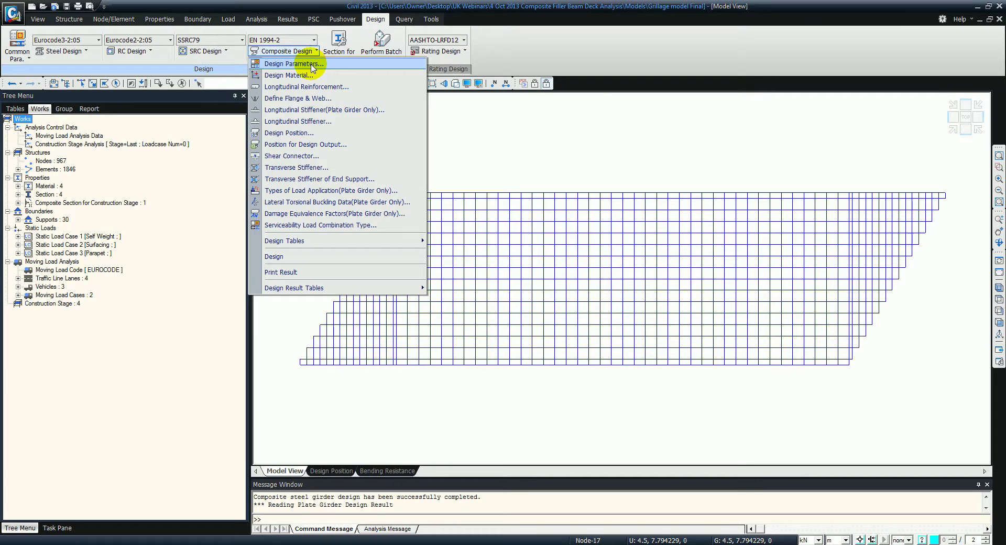
left_click(311, 64)
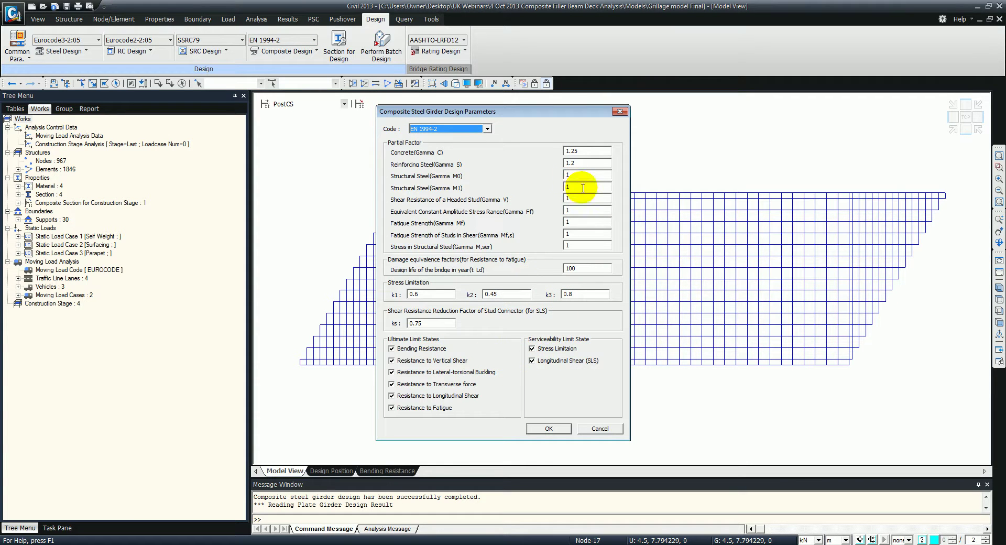
left_click(585, 433)
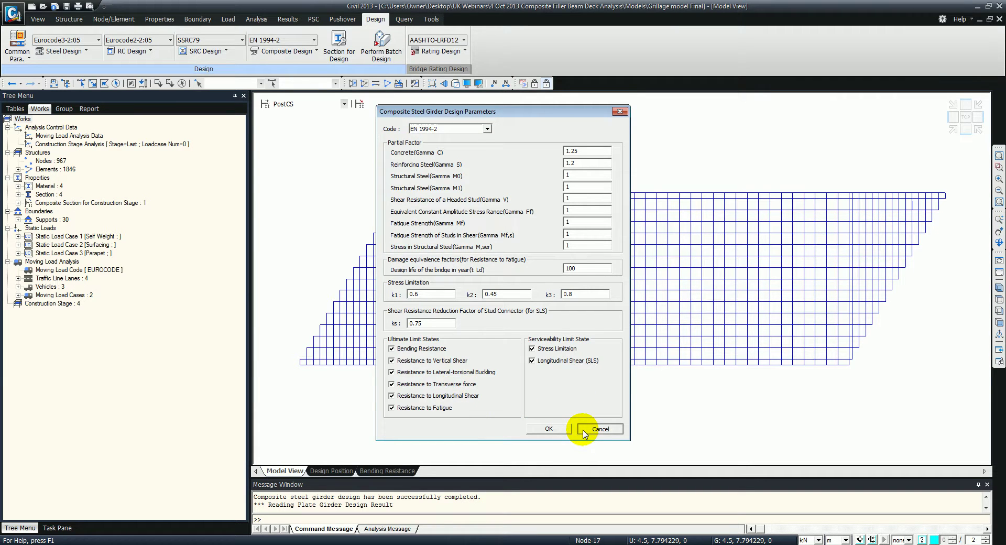
Open the longitudinal reinforcement definition of the Composite filler beam section.
left_click(287, 51)
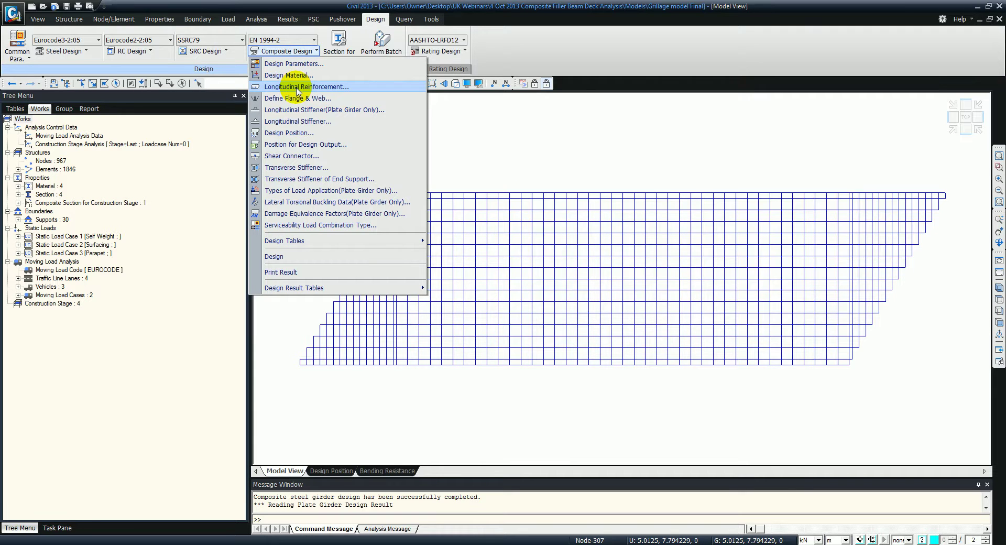
left_click(298, 87)
left_click(289, 158)
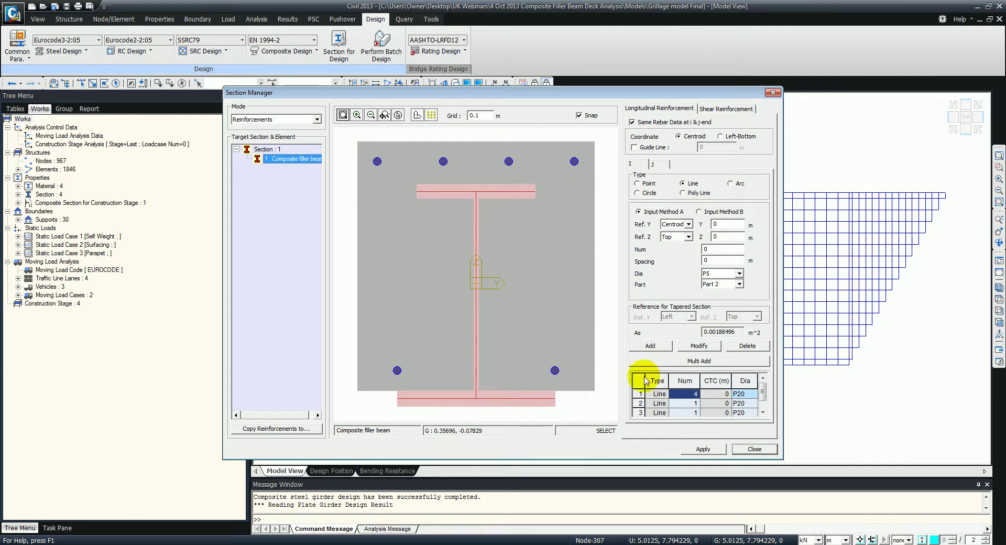
Review the three longitudinal rebar line definitions of the Composite filler beam section and close the reinforcement definition.
left_click(678, 396)
left_click(682, 403)
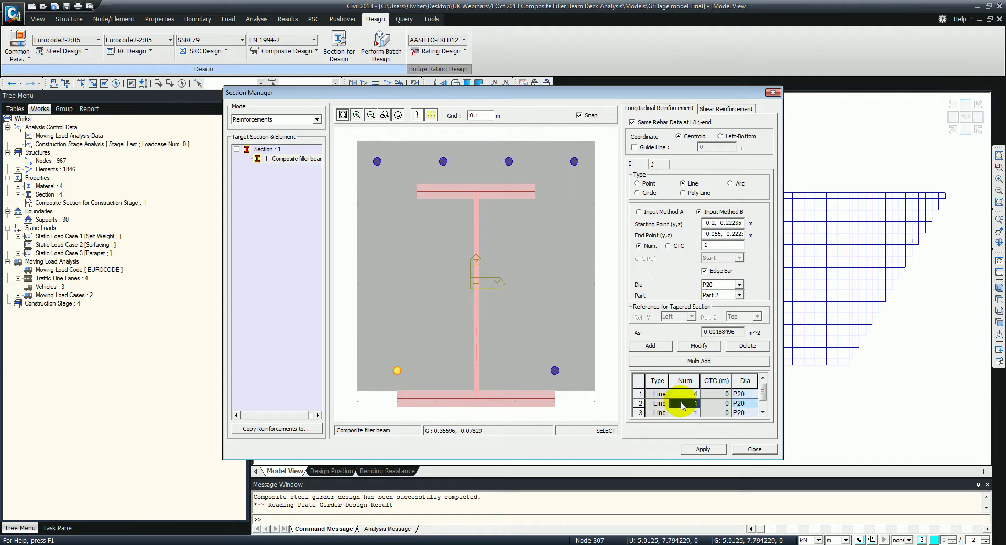
left_click(684, 413)
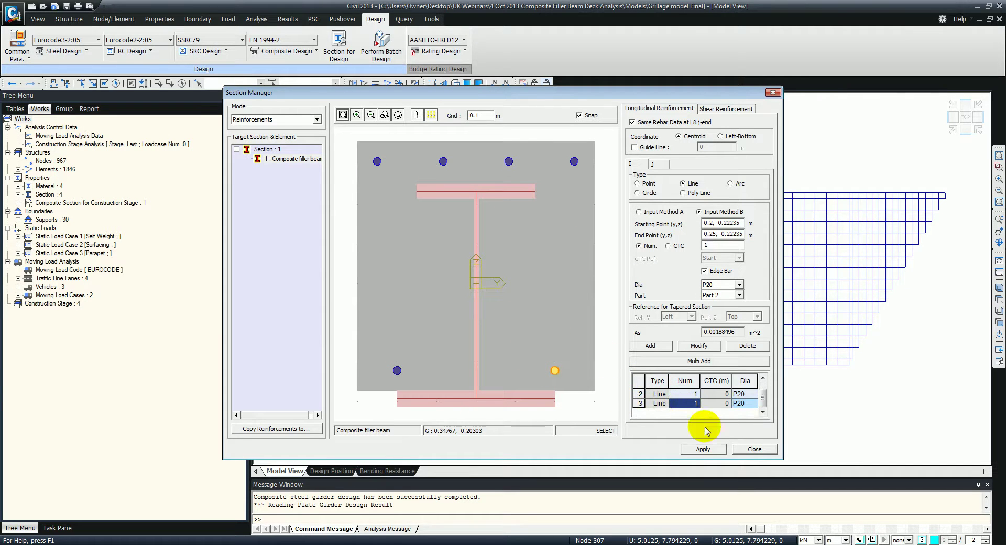
left_click(754, 449)
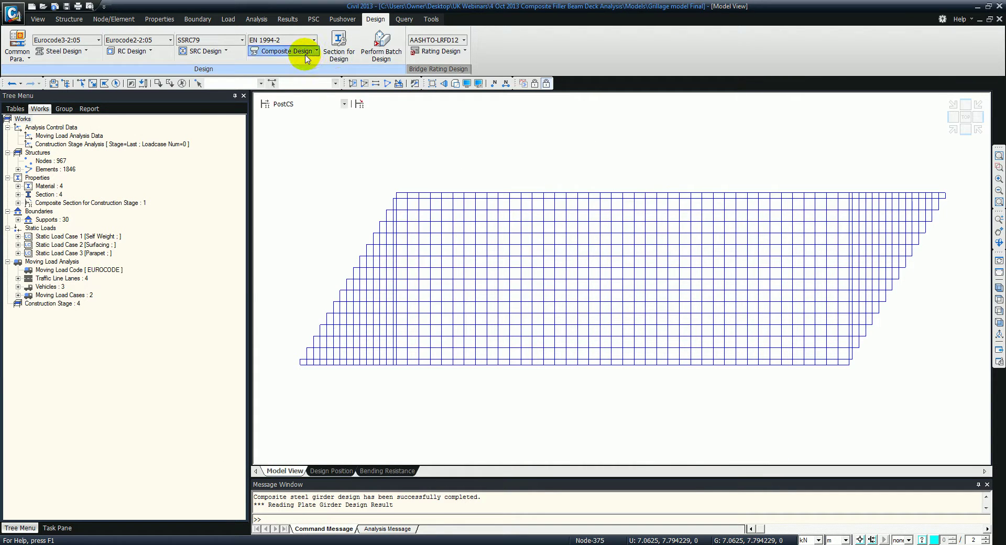
Review the bending resistance results table, examining the section class, Mpl,Rd and Mel,Rd columns, and return to the model view.
left_click(287, 50)
mouse_move(302, 293)
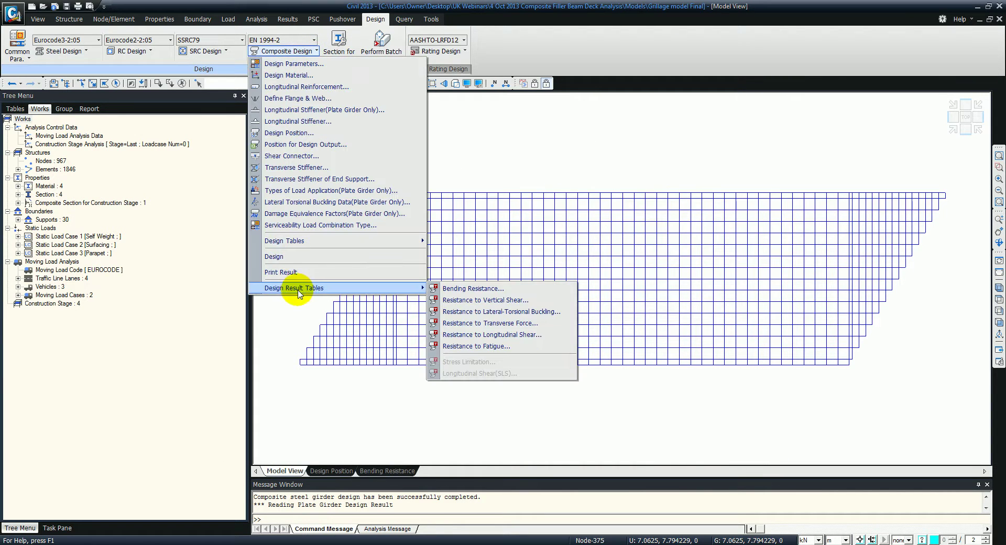
left_click(457, 292)
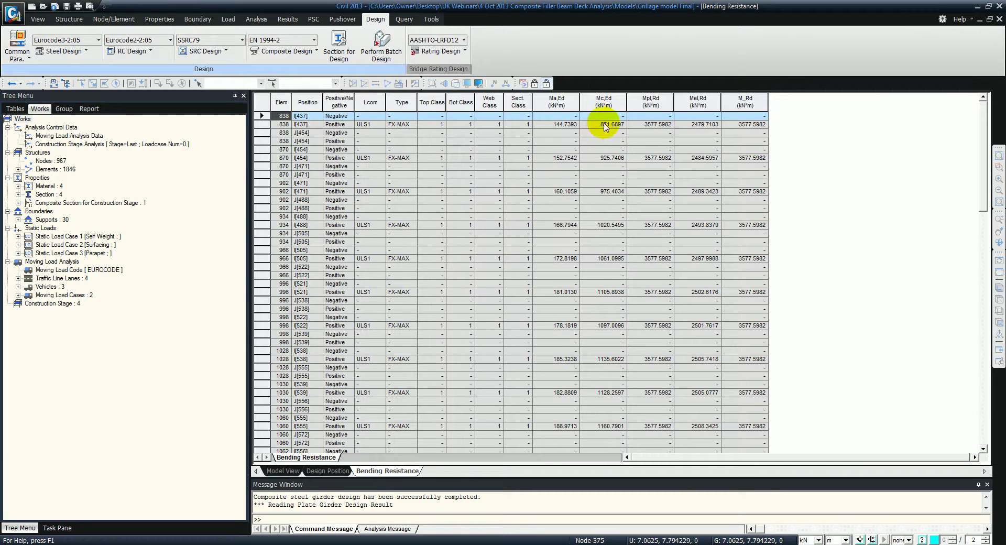
left_click_drag(431, 102, 498, 102)
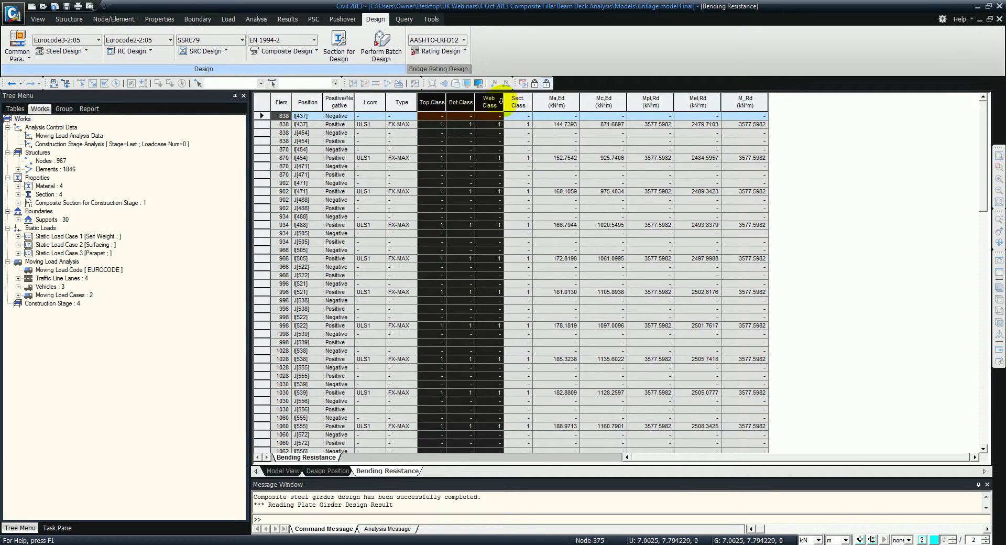
left_click(640, 104)
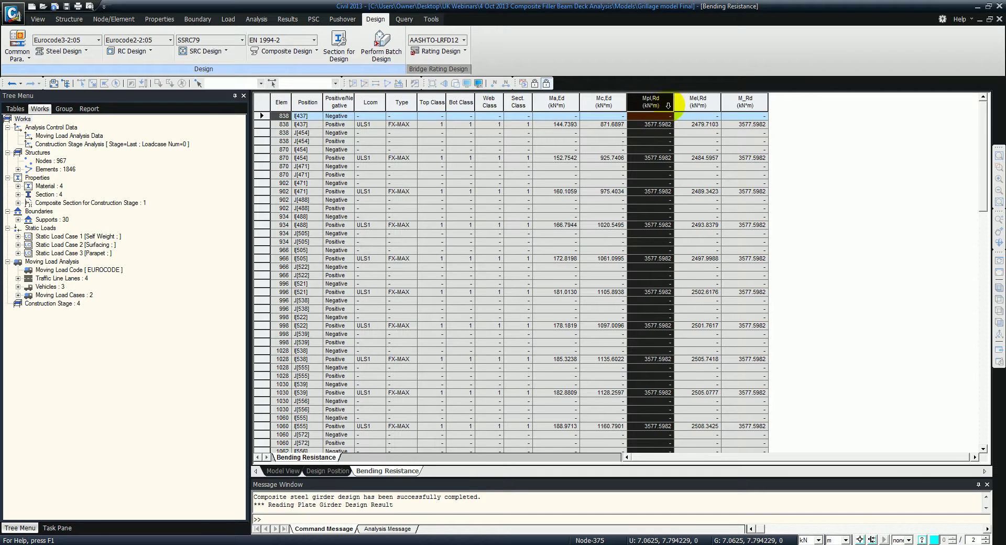
left_click(694, 103)
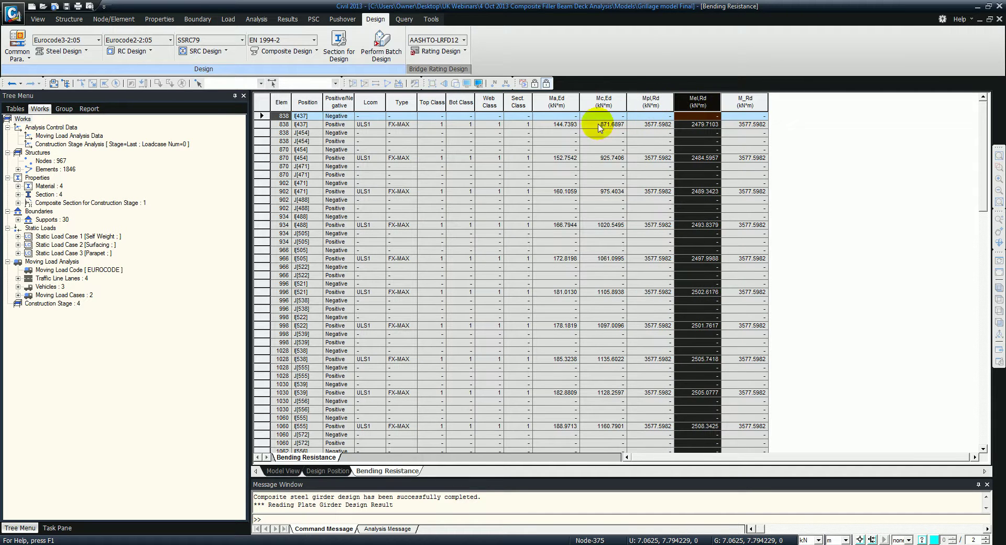
left_click(281, 469)
Review the Resistance to Vertical Shear results table for both parts i and j of the preset elements, and return to the model view.
left_click(307, 52)
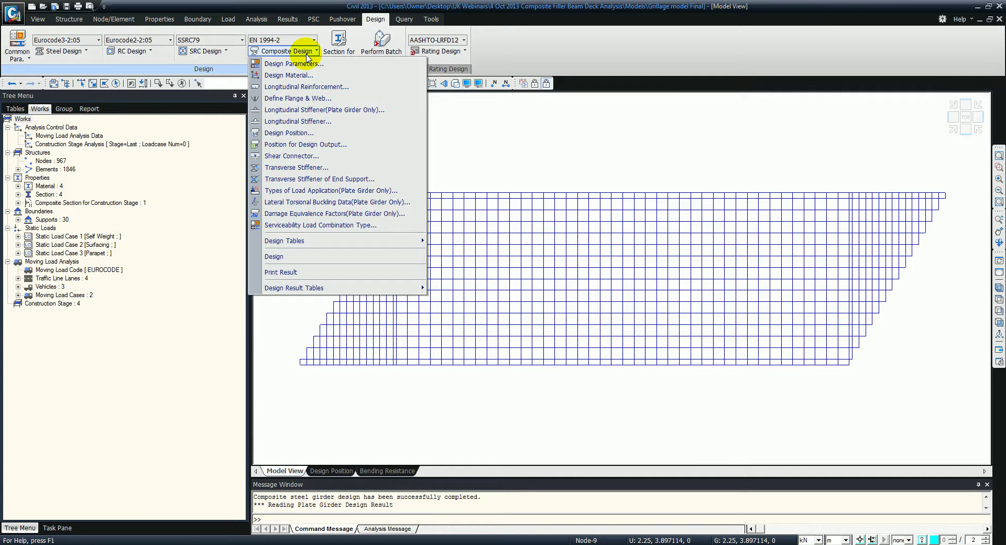
mouse_move(322, 287)
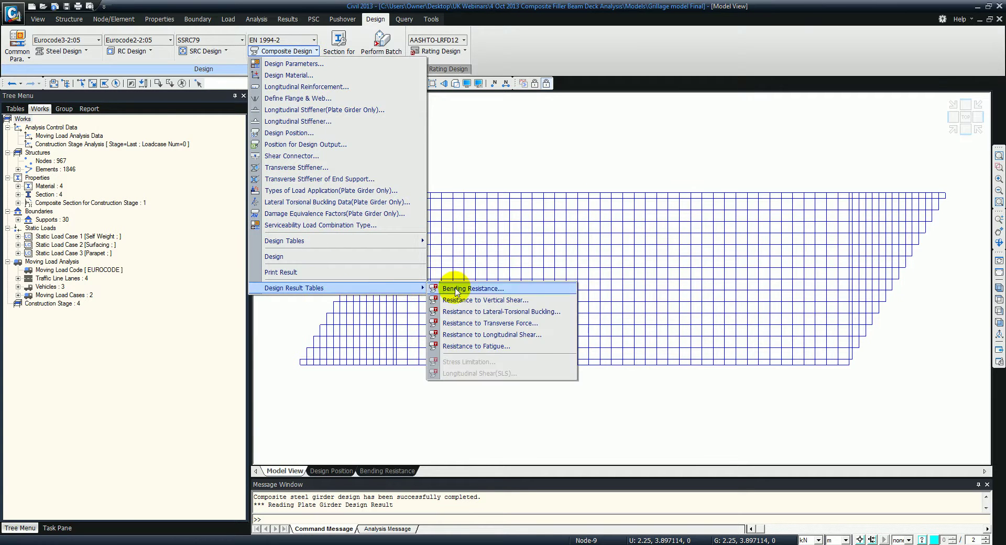
left_click(501, 300)
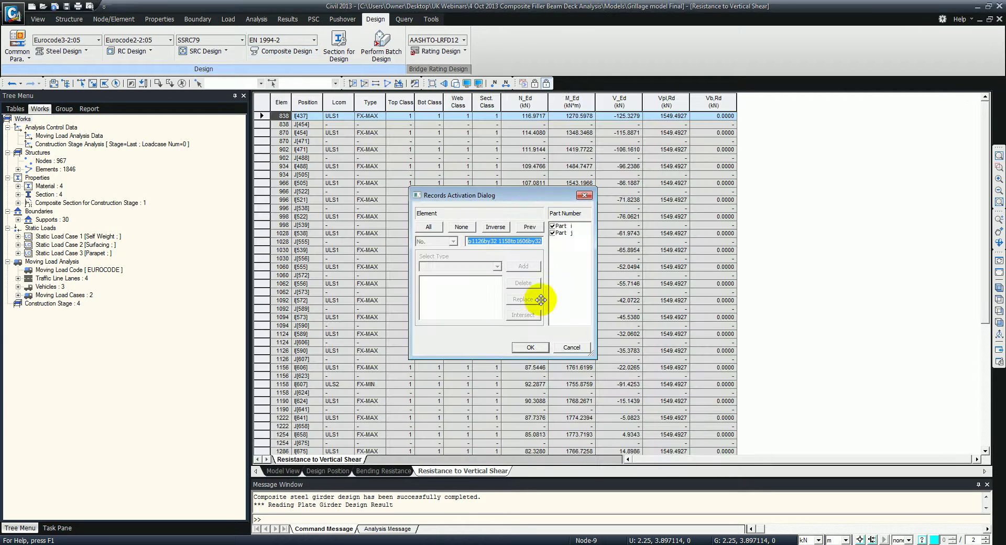
left_click(530, 348)
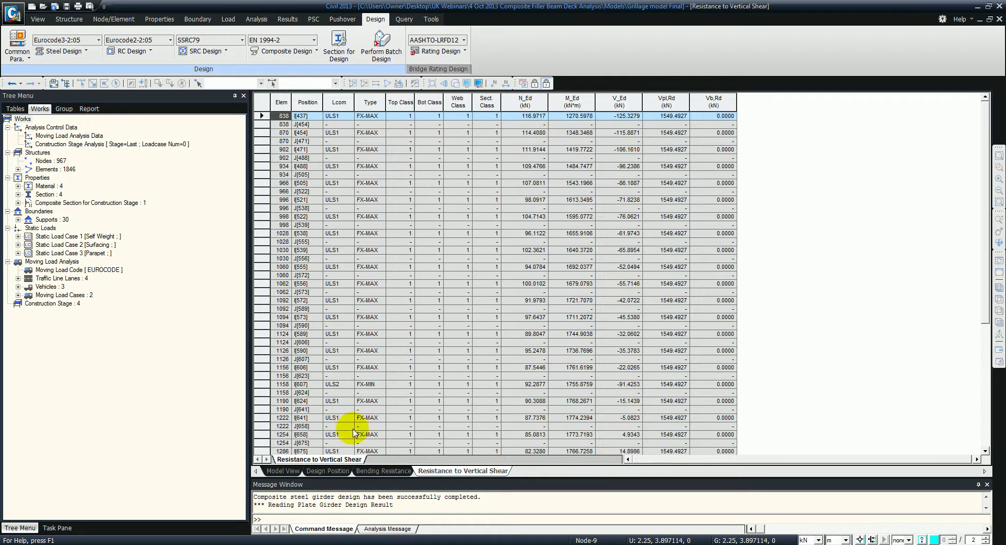
left_click(291, 470)
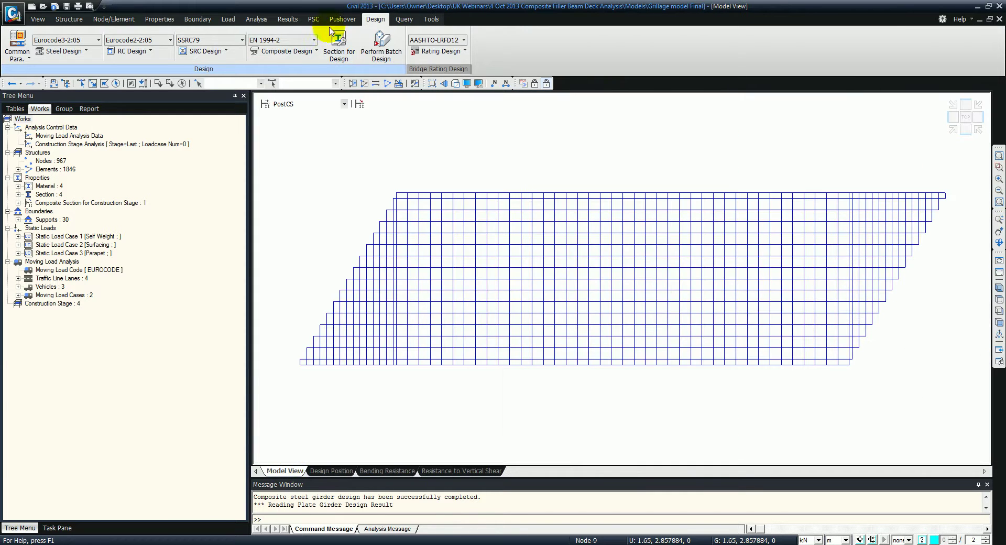
Switch to the Excel design report for element 1207 and examine its design conditions, bending, vertical shear and longitudinal shear checks.
left_click(316, 50)
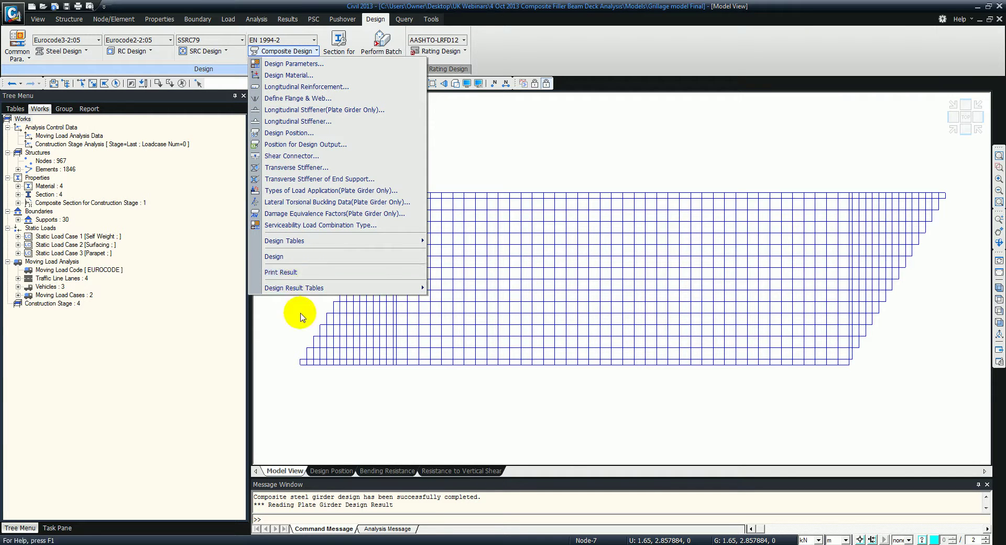
left_click(388, 415)
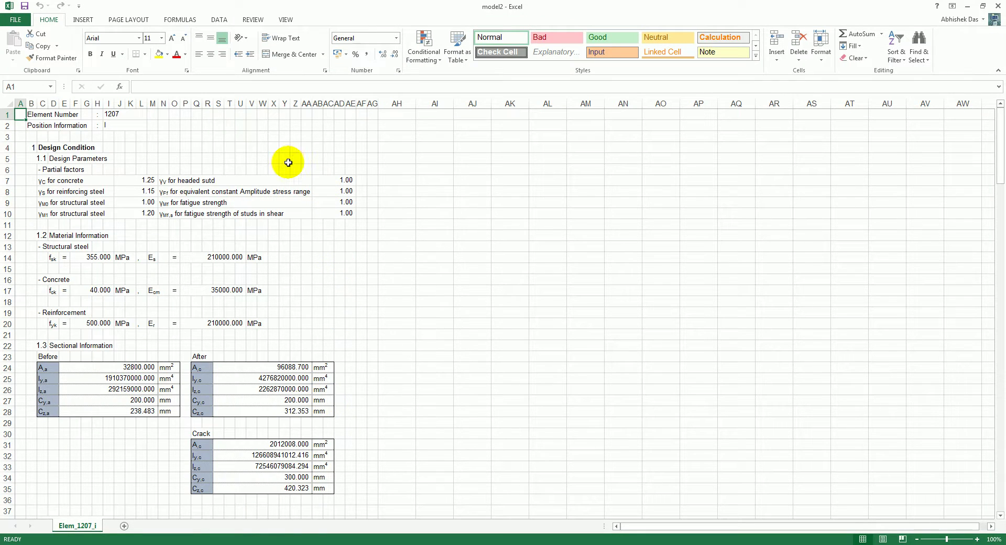
left_click(152, 147)
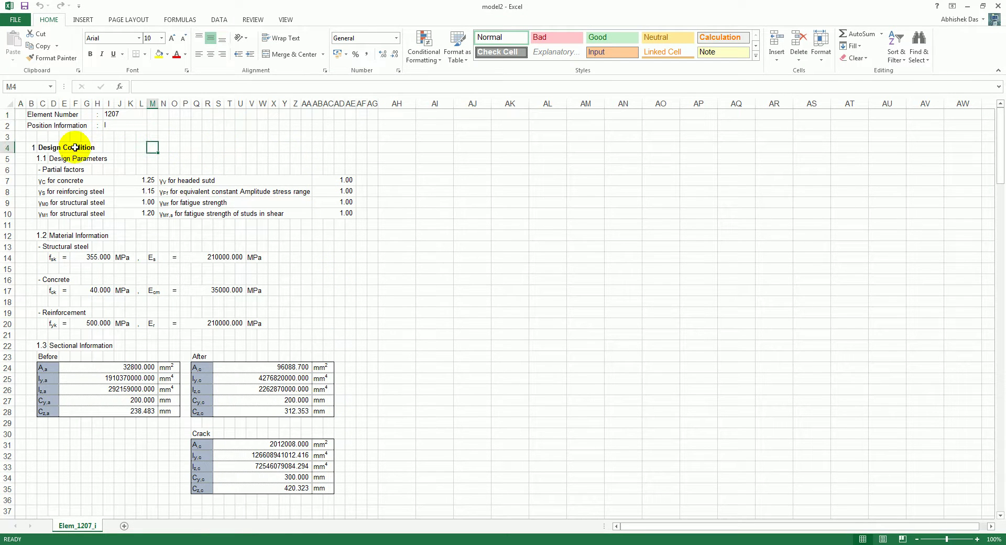
scroll(75, 148, "down", 1)
scroll(75, 148, "down", 4)
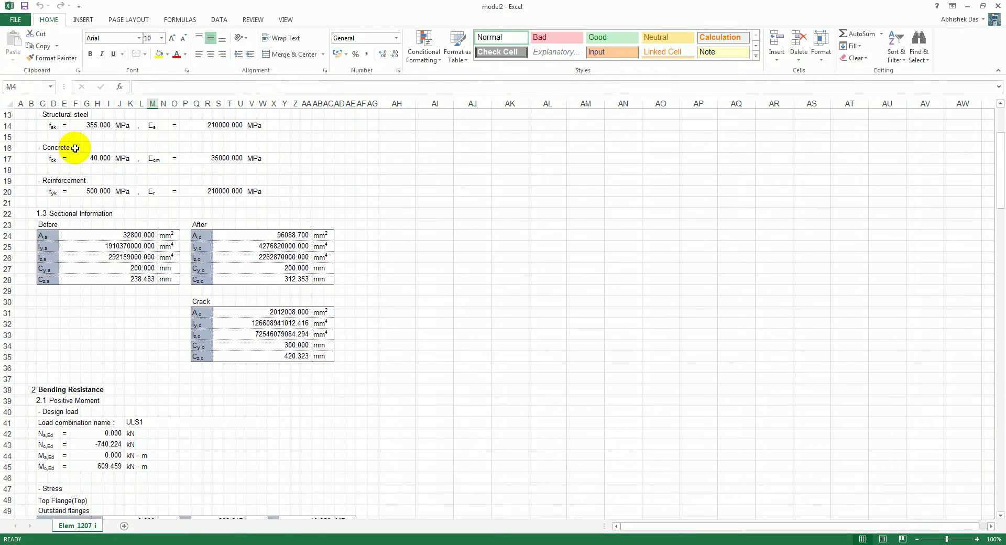
scroll(75, 148, "down", 1)
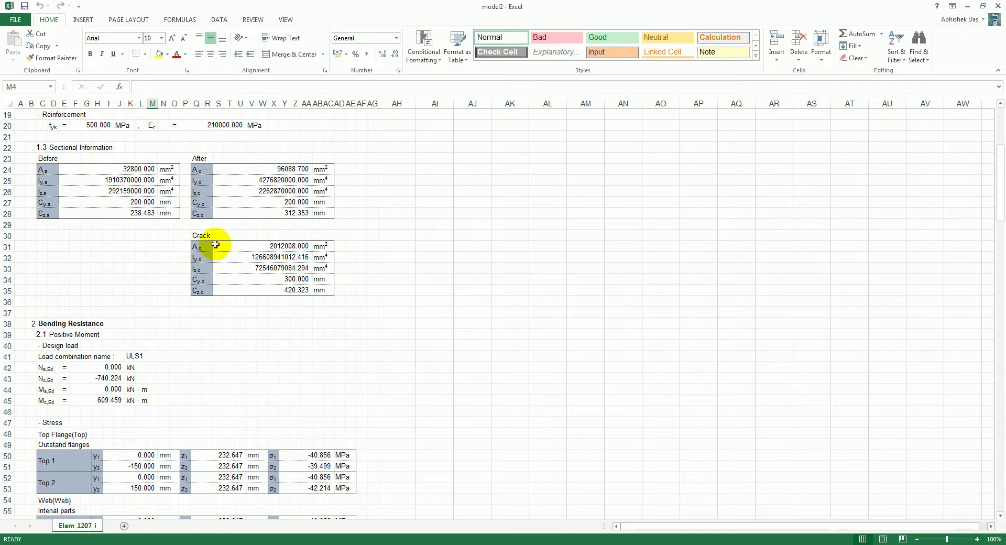
scroll(168, 249, "down", 6)
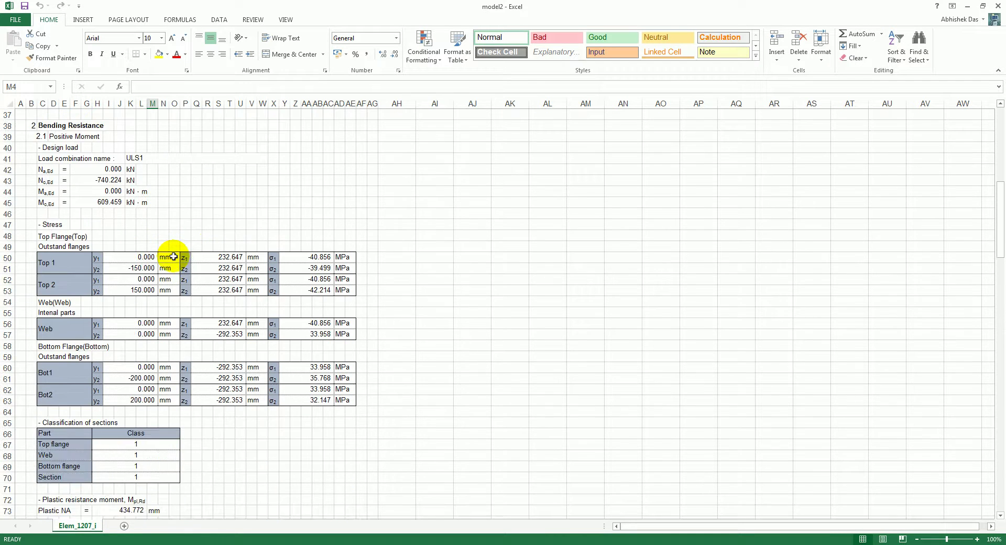
scroll(174, 256, "down", 5)
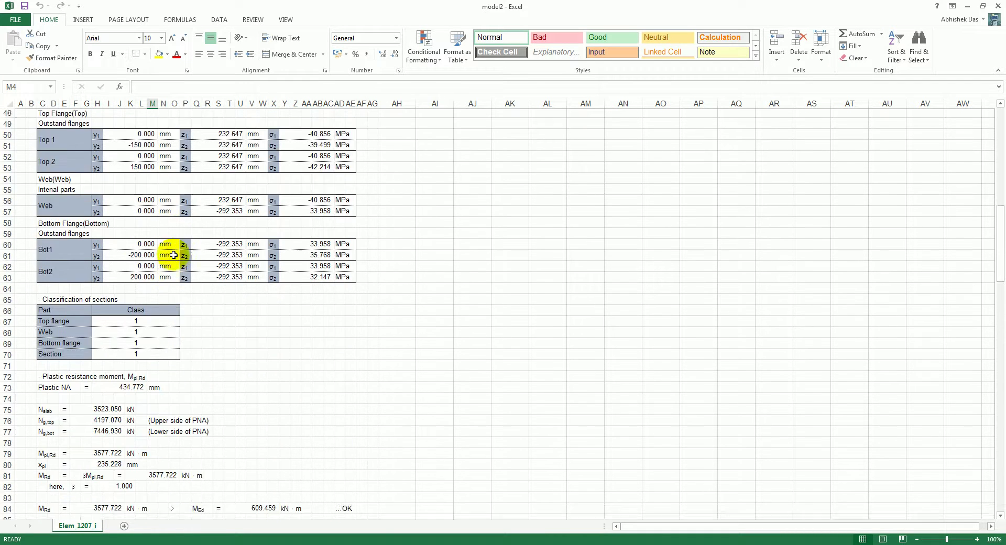
scroll(174, 254, "down", 11)
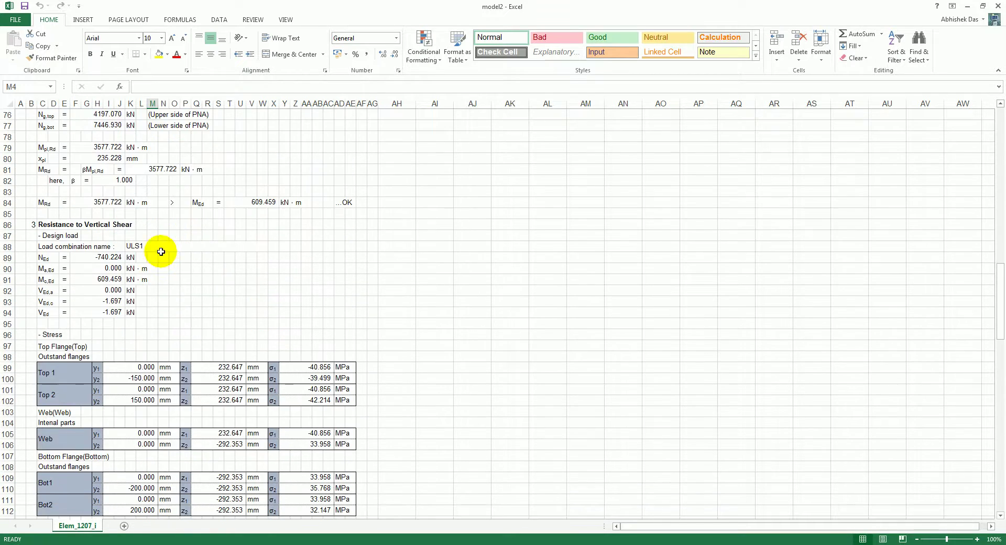
scroll(136, 244, "down", 19)
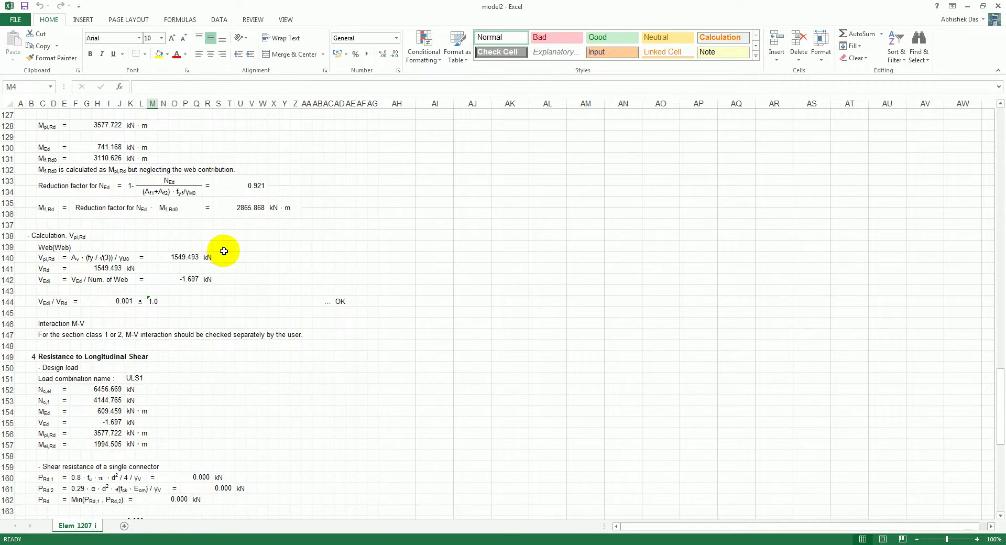
scroll(226, 251, "down", 8)
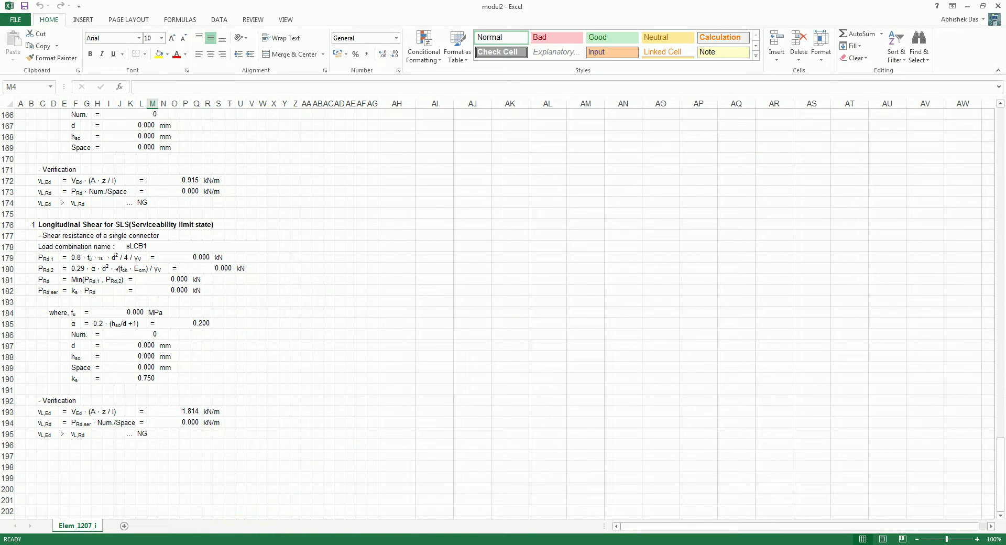
Switch to the PowerPoint slide show of the filler beam webinar and advance to the Dynamic Report slide.
left_click(209, 544)
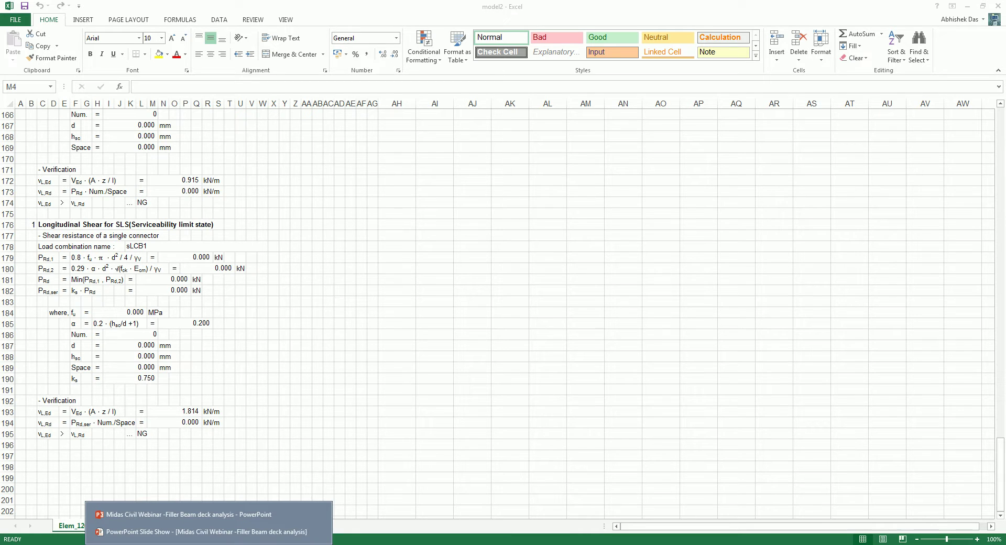
left_click(209, 531)
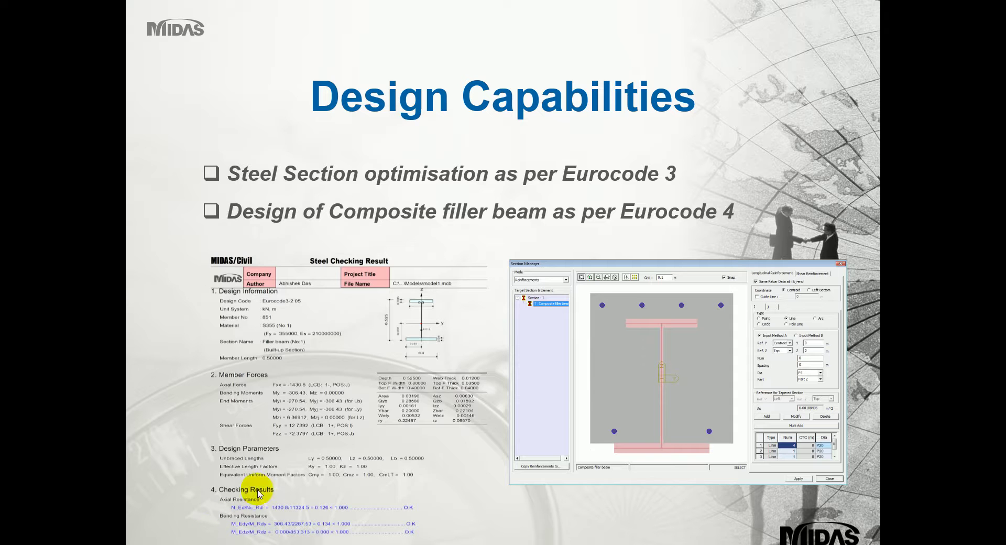
left_click(546, 242)
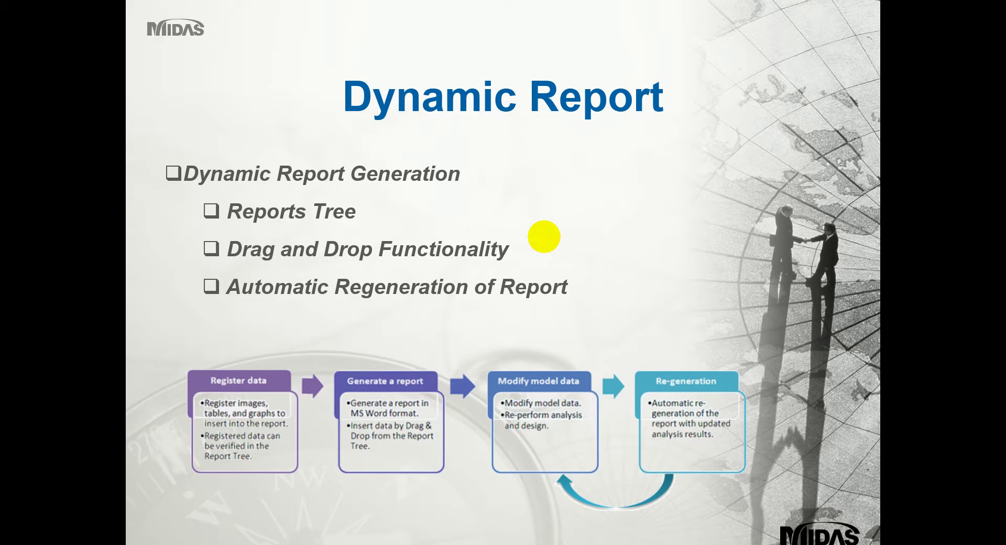
Switch back to the grillage model in midas Civil and show it with solid sections in an isometric view.
key("alt+Tab")
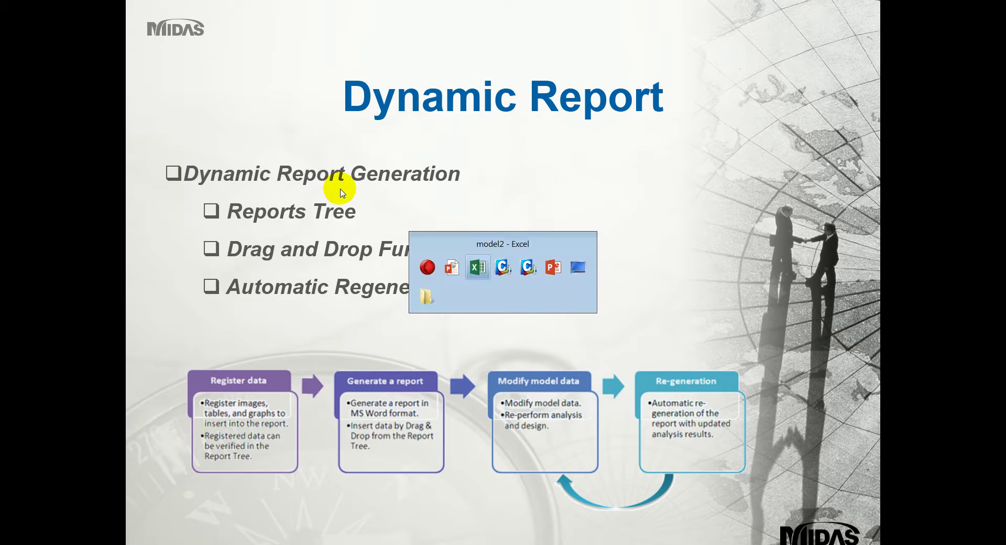
key("alt+Tab")
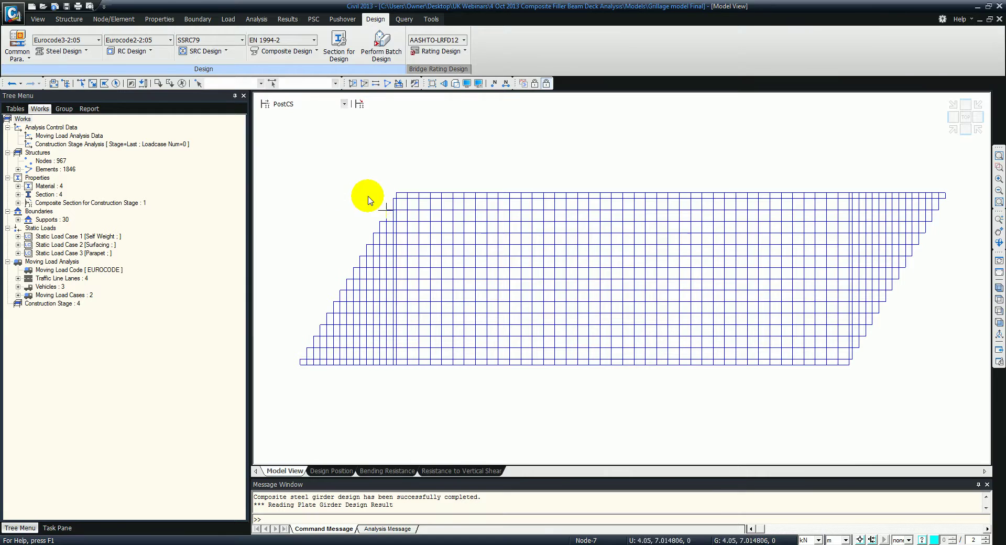
left_click(454, 83)
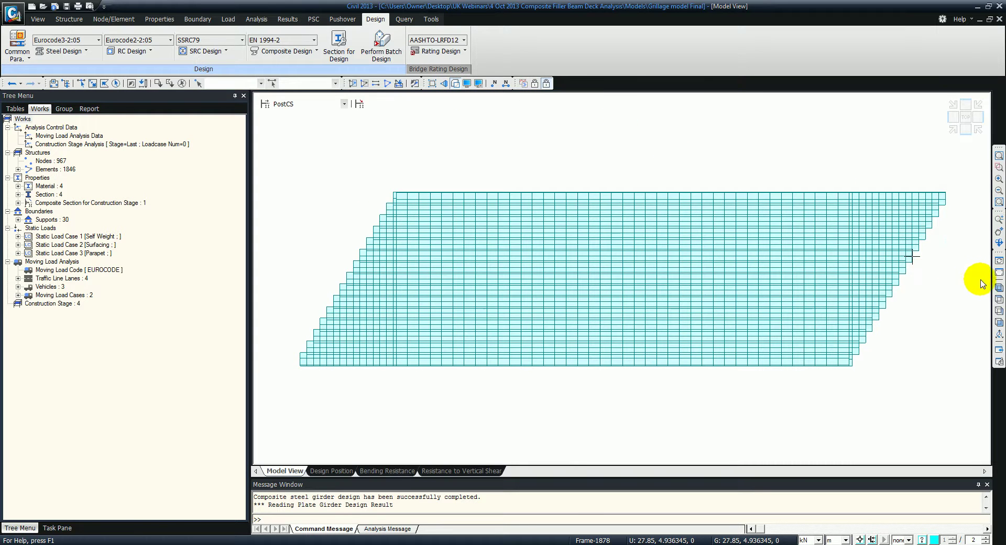
left_click(998, 286)
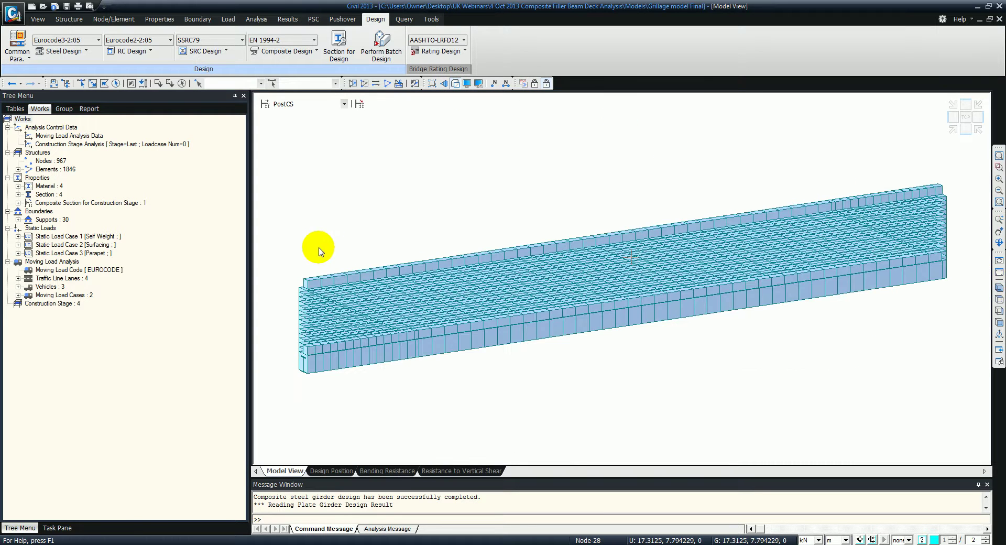
Try to register the isometric model view as a dynamic report image named isometric.
right_click(340, 204)
left_click(411, 468)
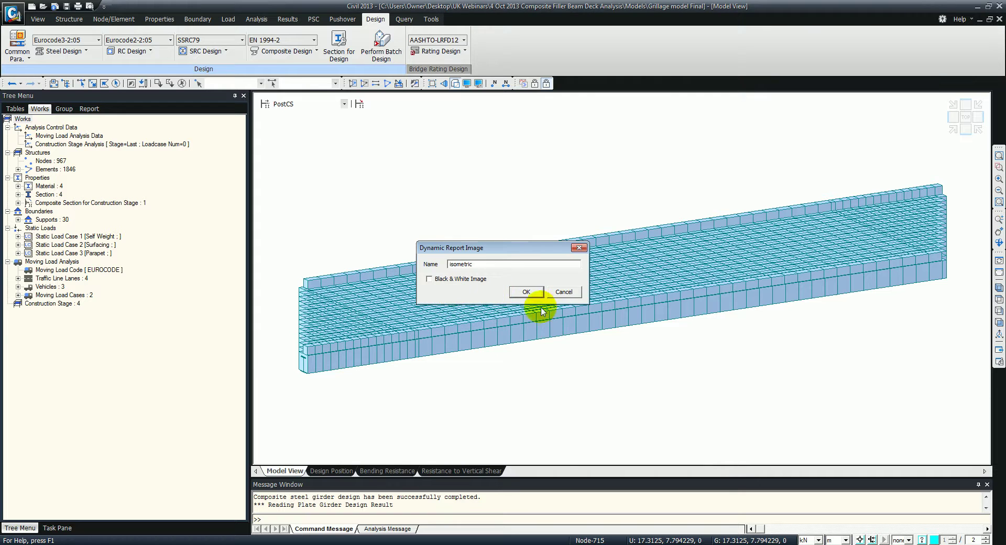
left_click(521, 291)
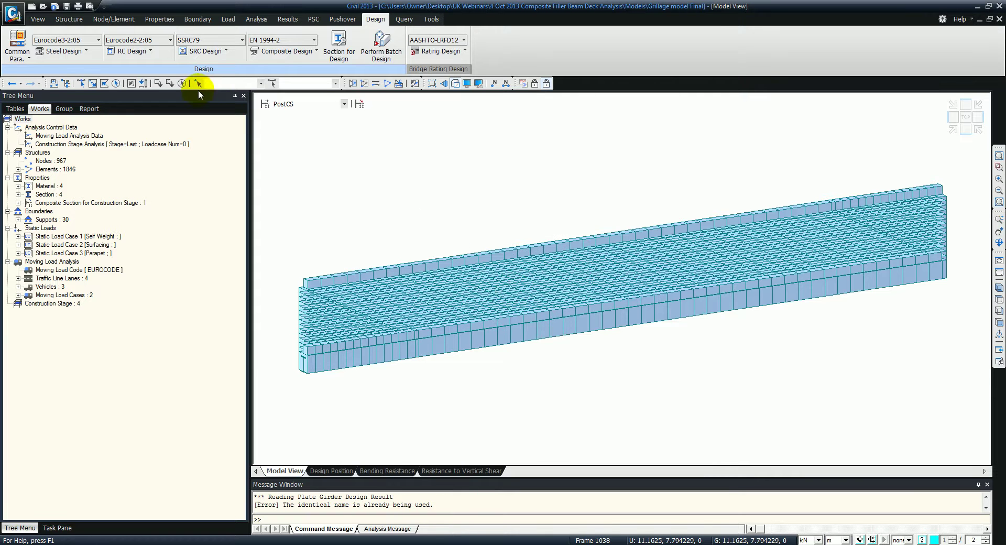
Display the displacement contour for the Self Weight load case on the grillage model with the deformed shape enabled.
left_click(289, 20)
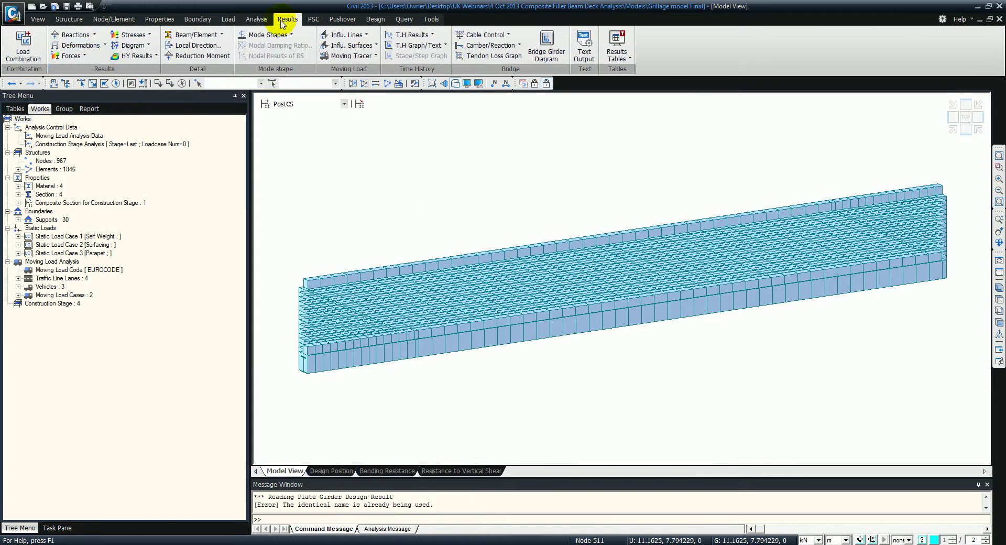
left_click(104, 46)
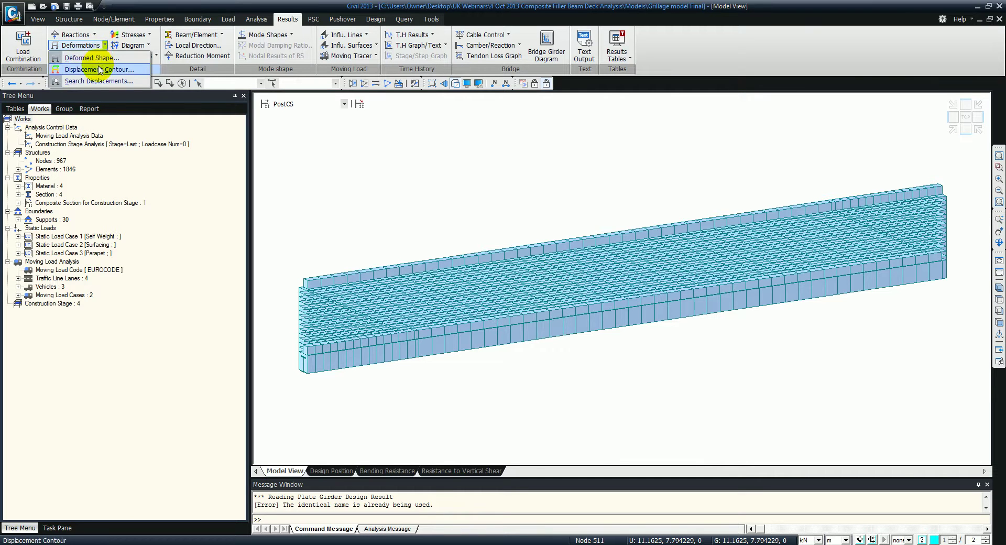
left_click(99, 67)
left_click(81, 275)
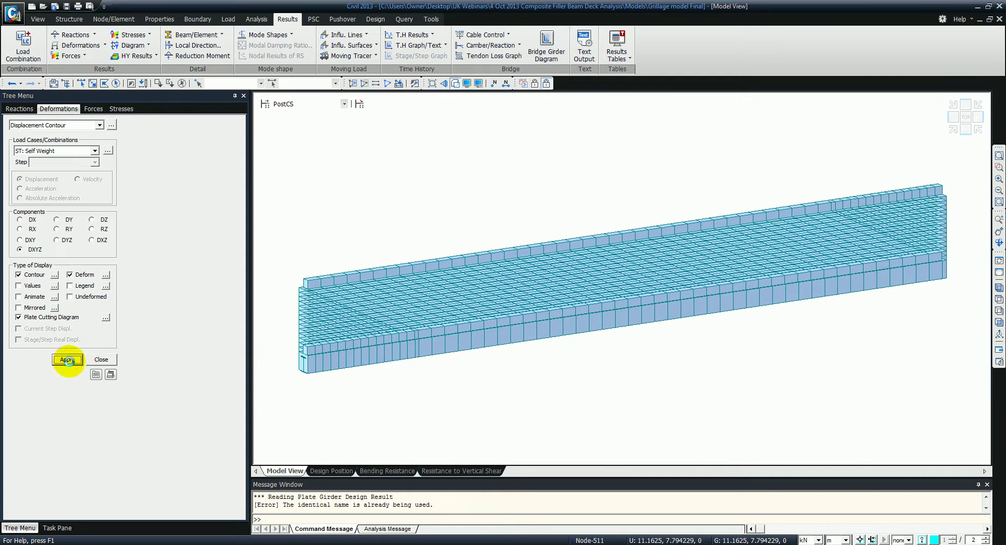
left_click(67, 359)
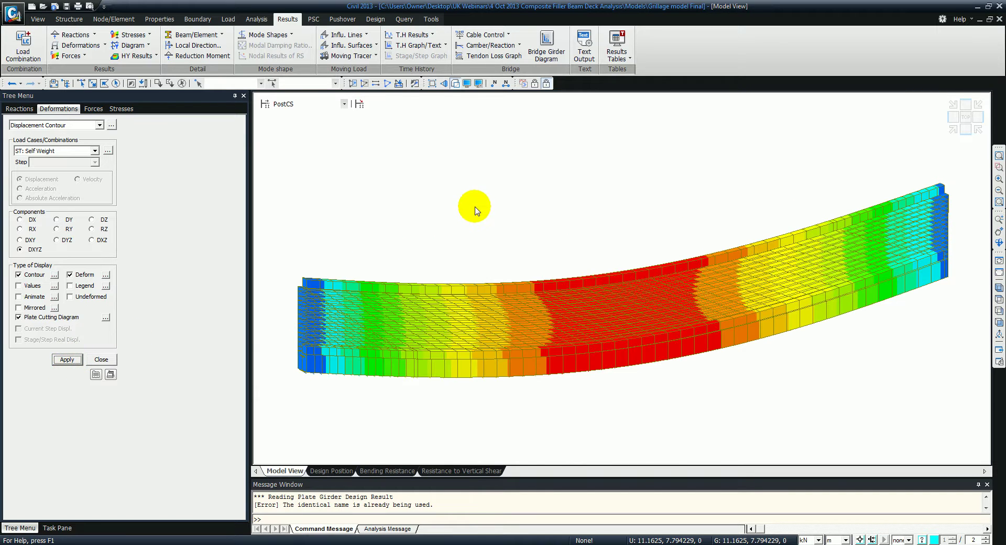
Register the displacement contour view as a dynamic report image named deformations.
right_click(474, 206)
left_click(524, 473)
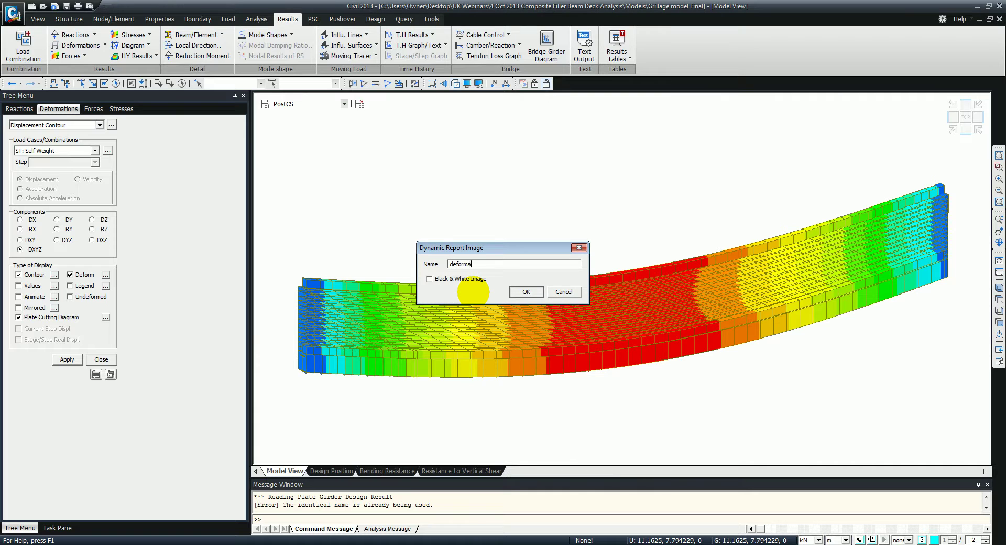
left_click(526, 292)
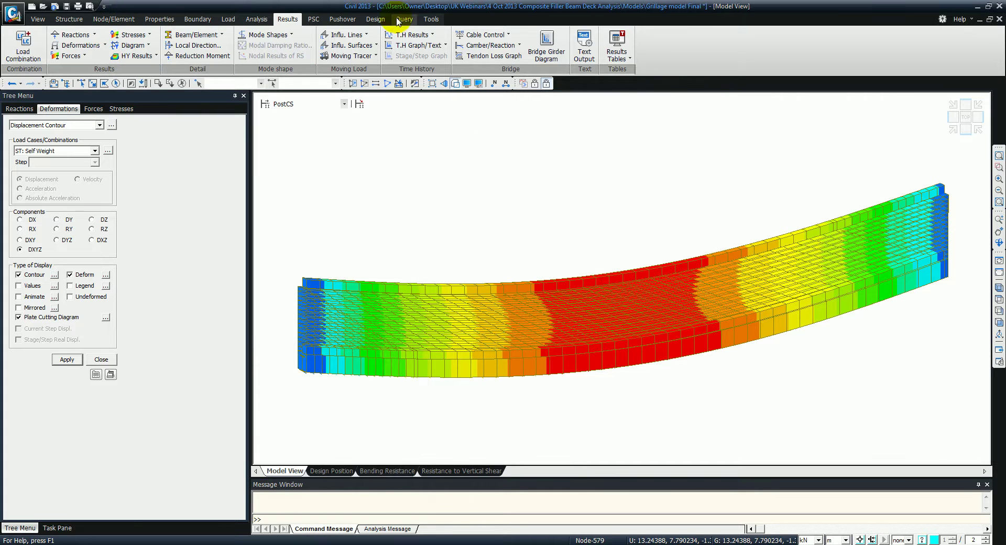
Open the reaction results table for the Self Weight load case.
left_click(613, 45)
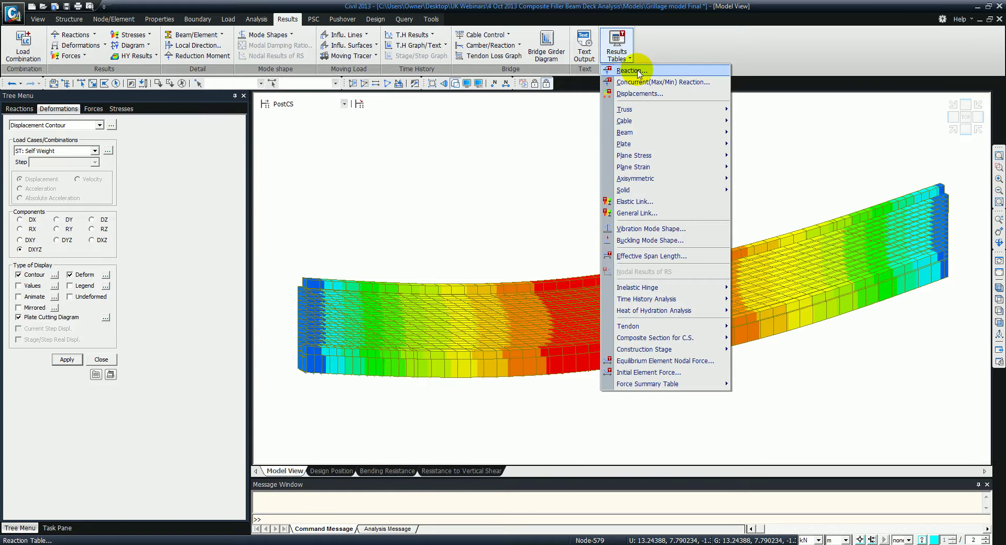
left_click(635, 71)
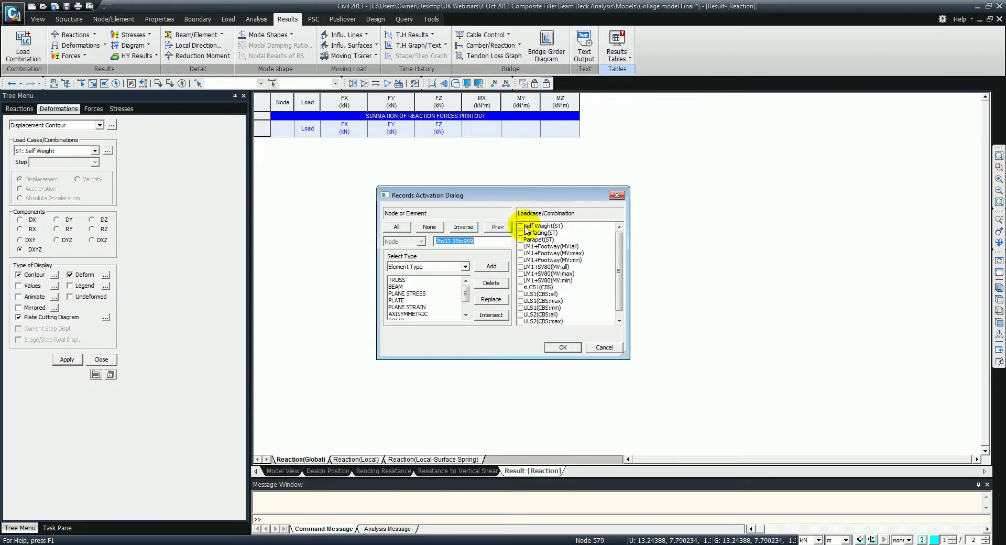
left_click(524, 226)
left_click(562, 348)
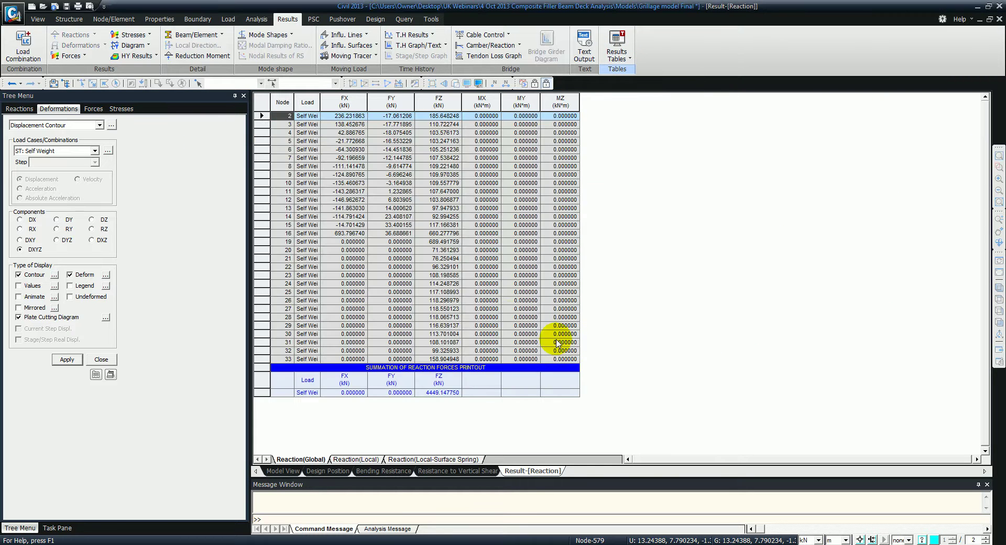
Register the reaction table as a dynamic report table named Reactions, excluding the MX, MY and MZ components.
right_click(468, 252)
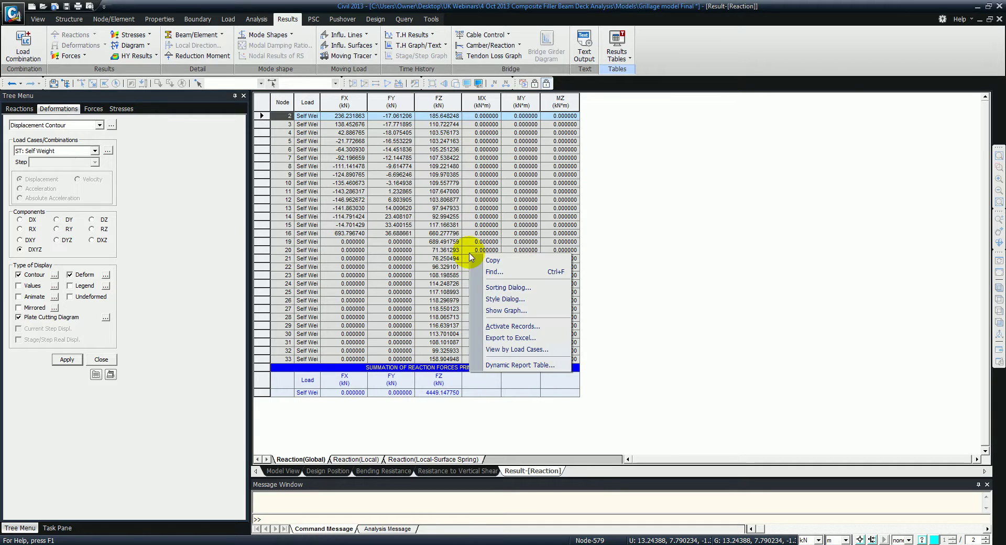
left_click(518, 365)
left_click(447, 294)
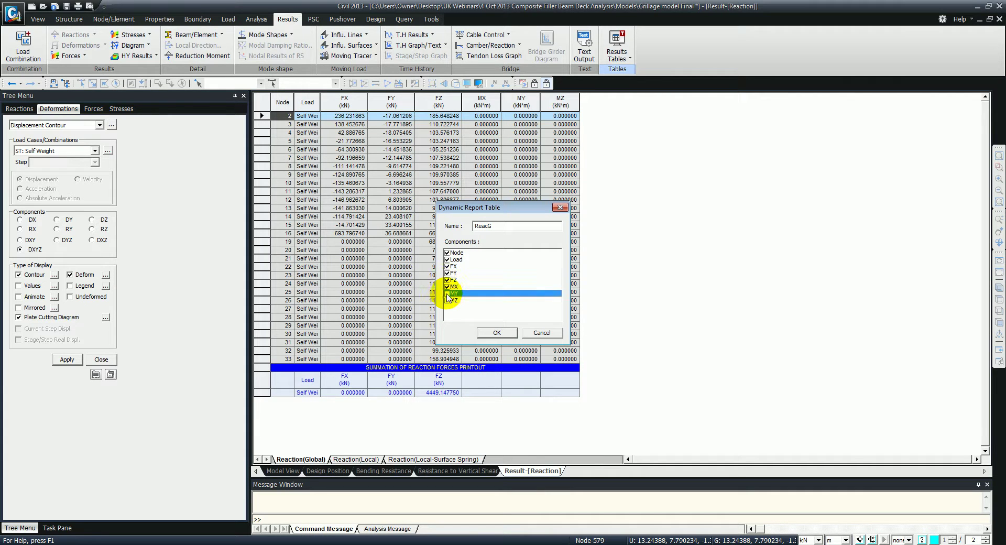
left_click(447, 286)
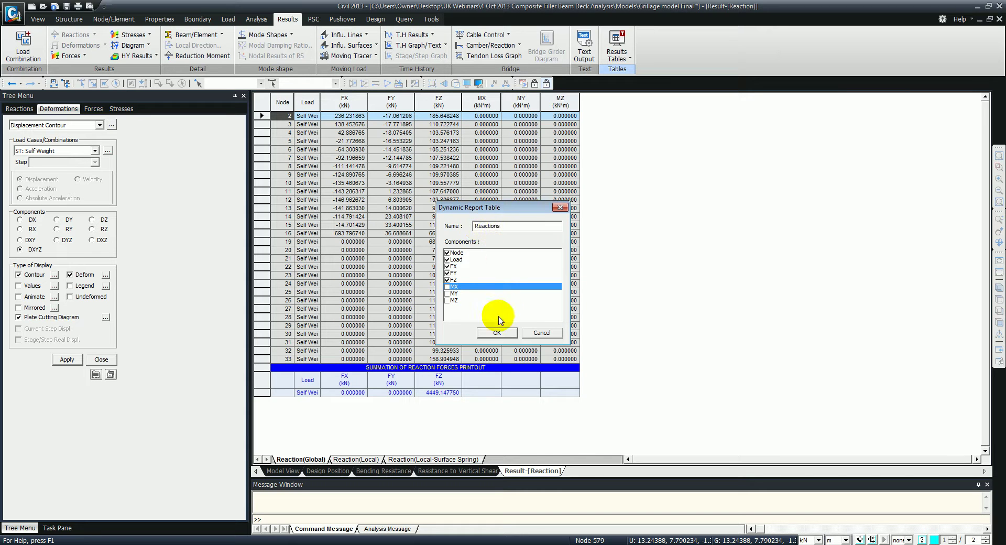
left_click(495, 332)
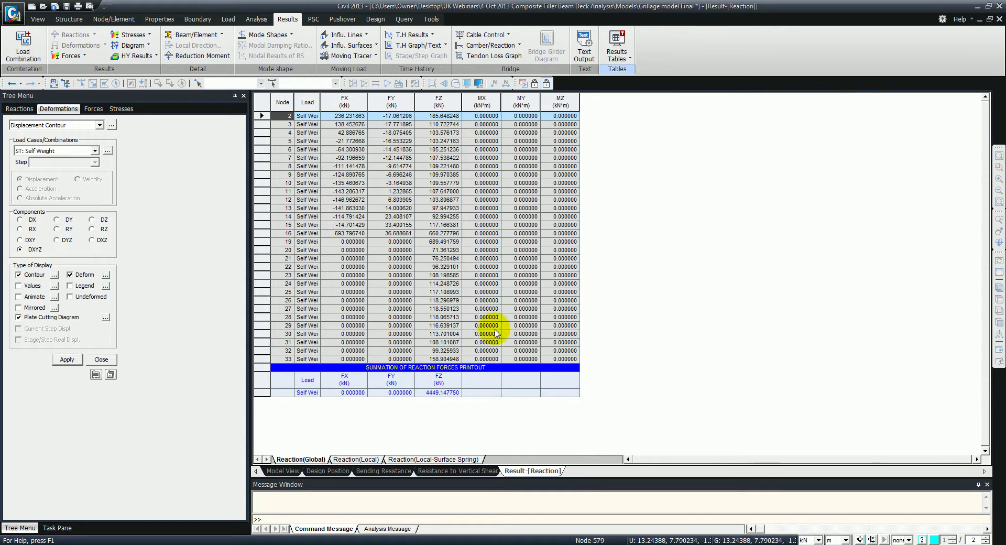
Return to the model view, clear the contour display and start a new document with the Dynamic Report Generator.
left_click(282, 470)
left_click(998, 272)
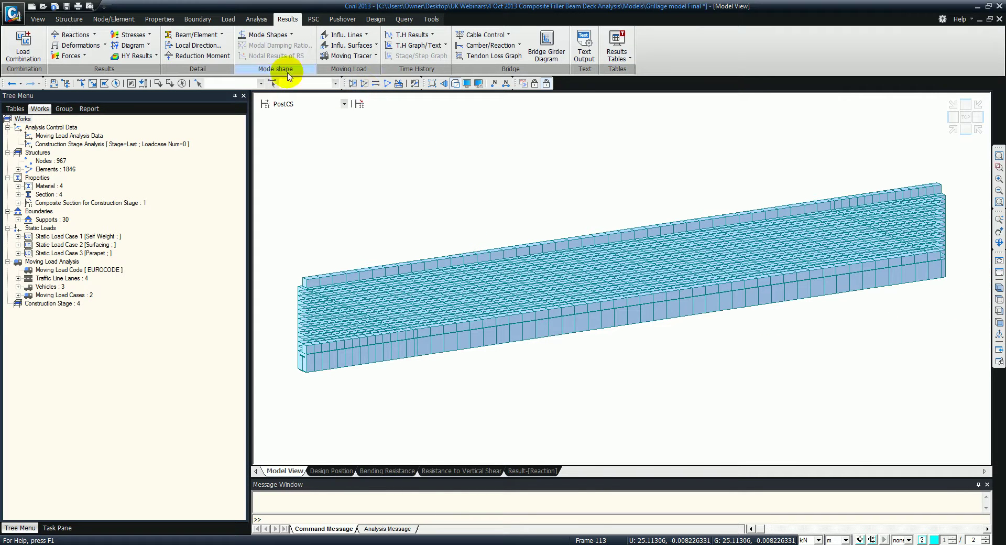
left_click(434, 22)
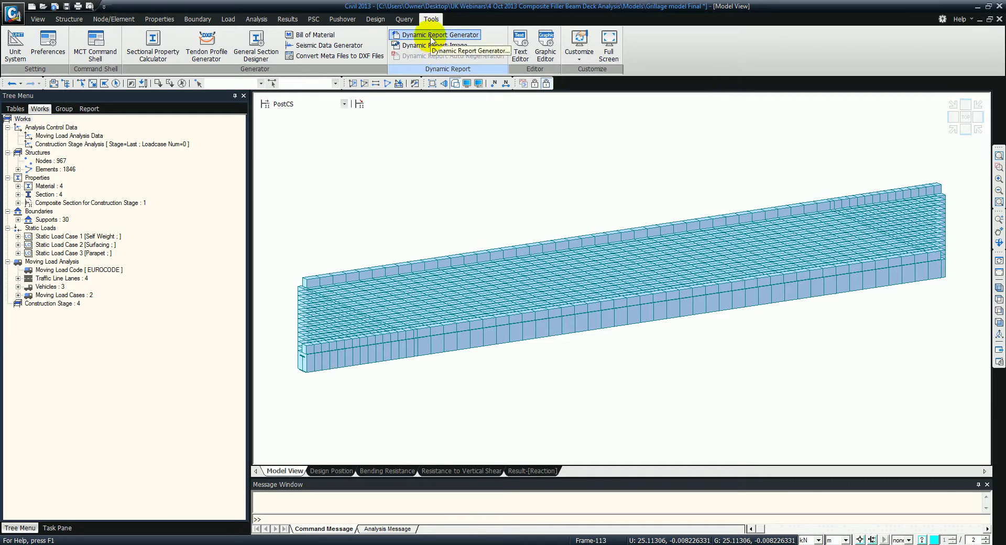
left_click(433, 36)
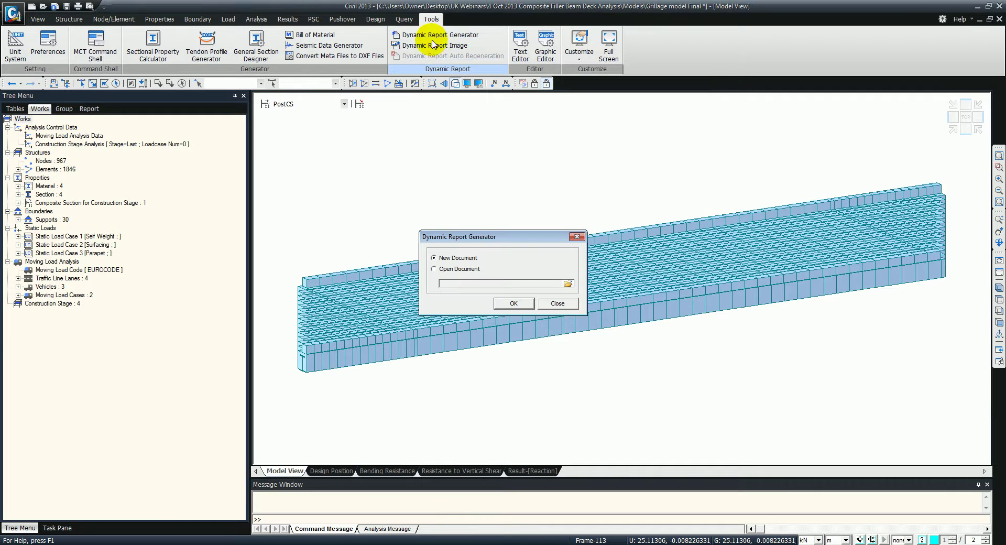
left_click(508, 309)
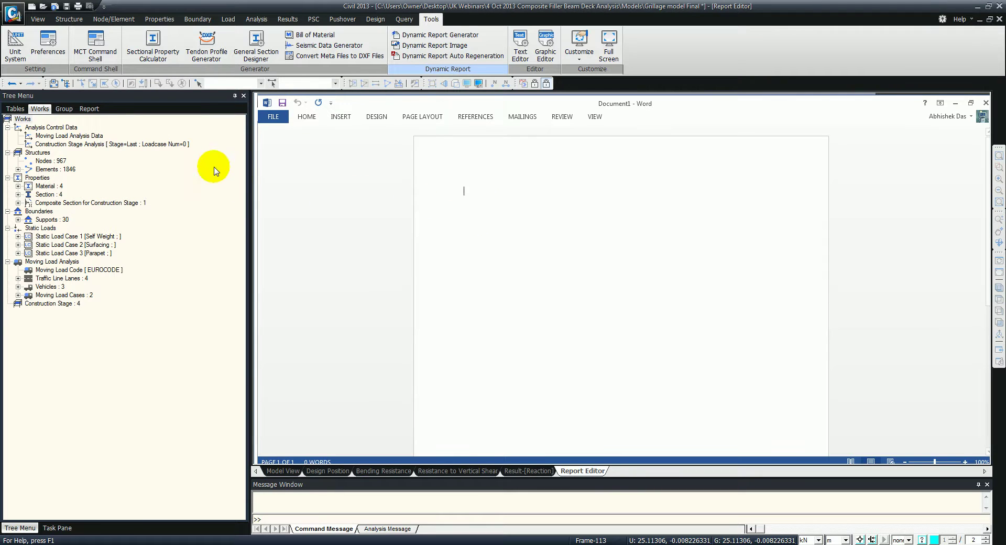
Title the new document Design Report and insert the user-defined isometric and deformations images from the report tree below it.
left_click(89, 109)
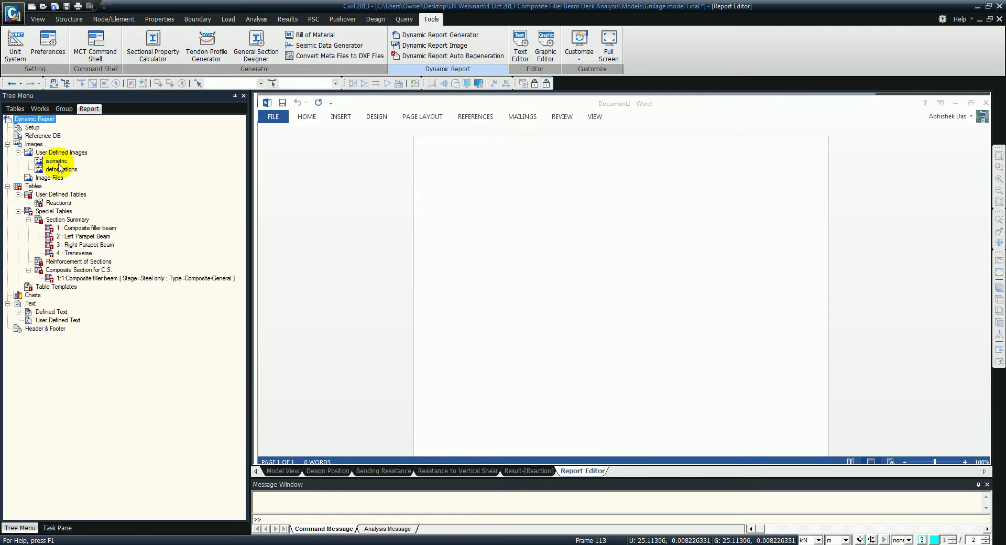
left_click(443, 188)
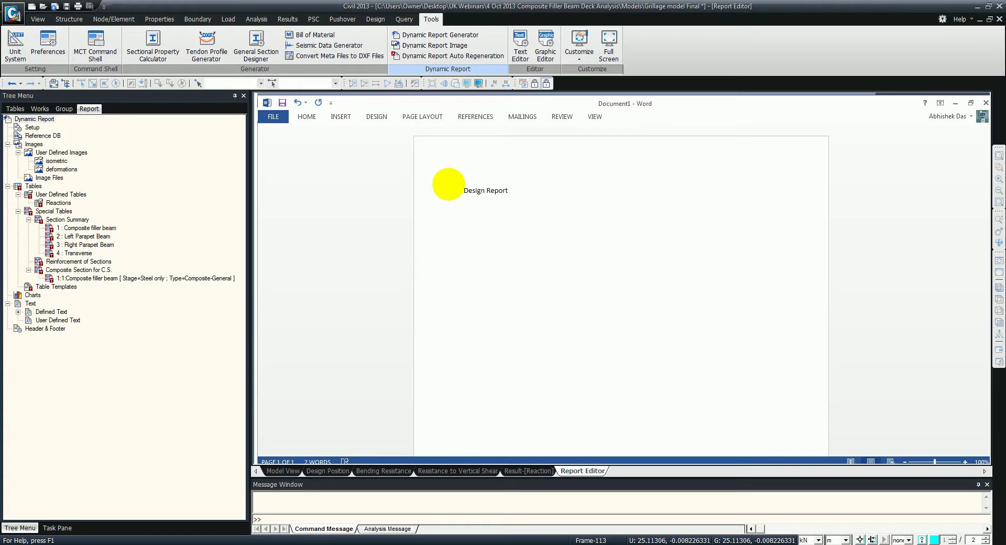
left_click(56, 162)
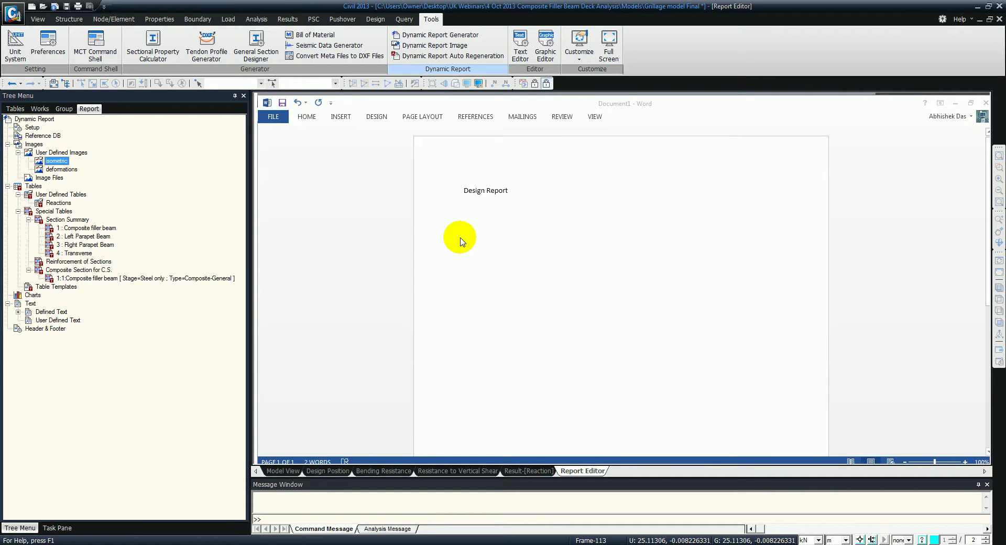
left_click_drag(461, 240, 457, 237)
left_click(61, 170)
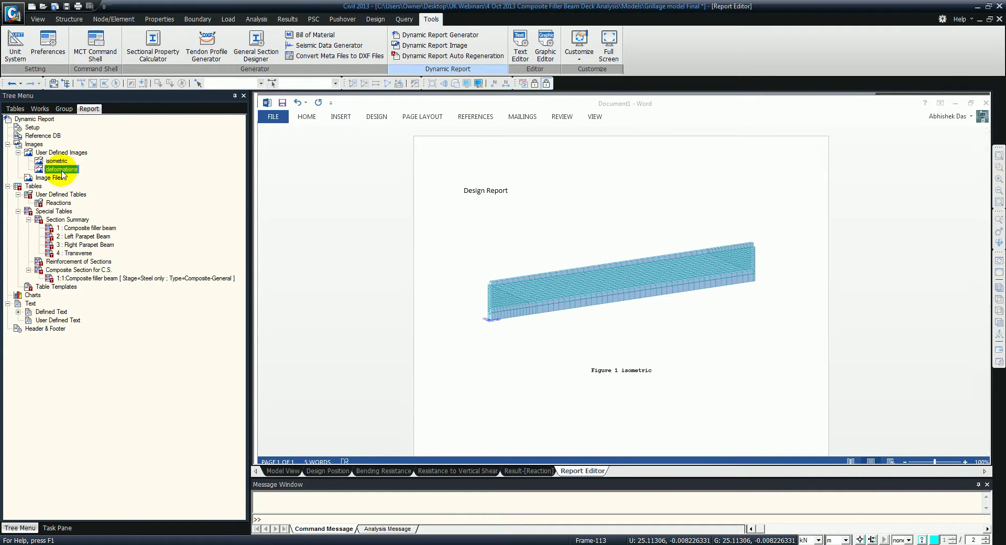
left_click(596, 413)
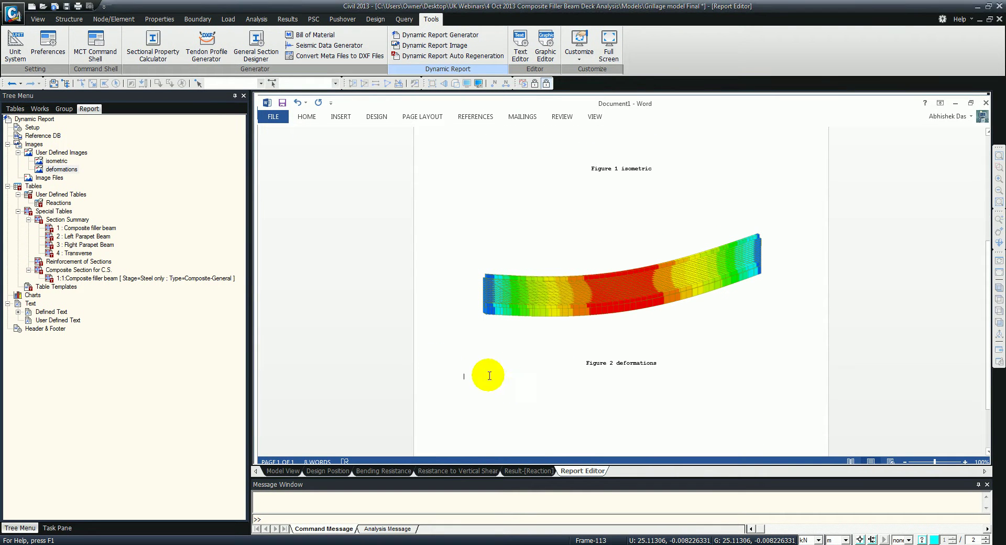
Insert the user-defined Reactions table and the section summary of the Composite filler beam after the deformations figure.
left_click_drag(53, 205, 655, 400)
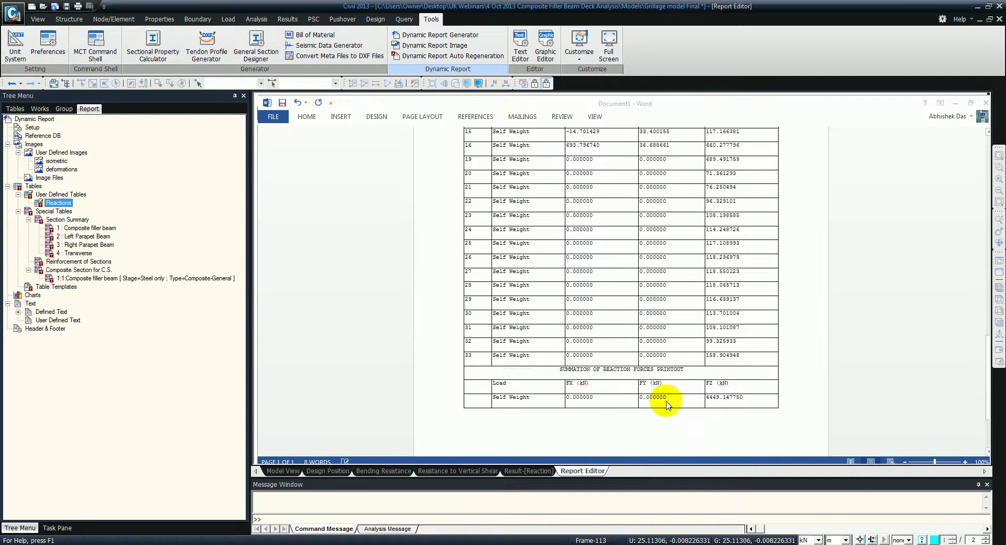
left_click(85, 229)
left_click_drag(81, 231, 503, 425)
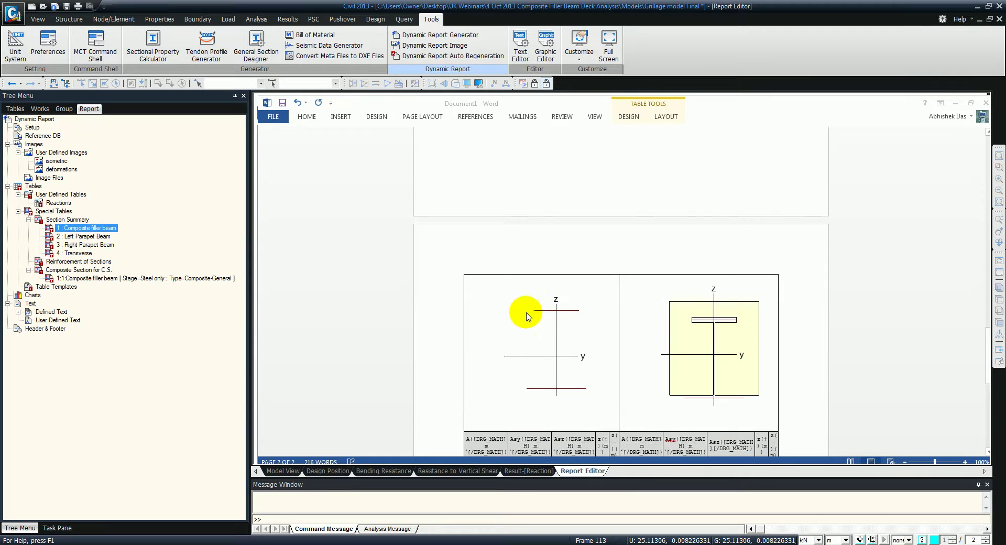
scroll(557, 314, "down", 10)
scroll(586, 283, "up", 4)
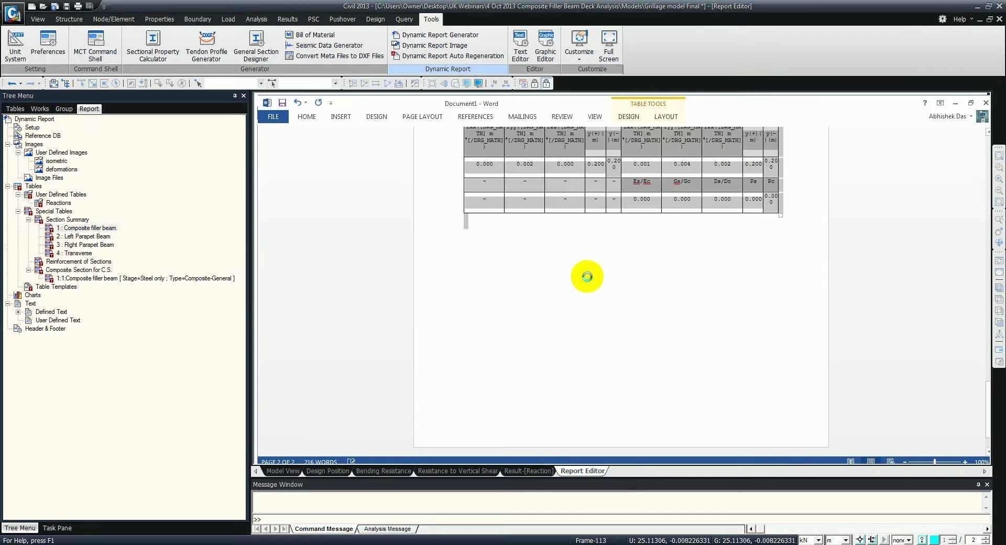
scroll(532, 264, "up", 3)
scroll(622, 331, "down", 6)
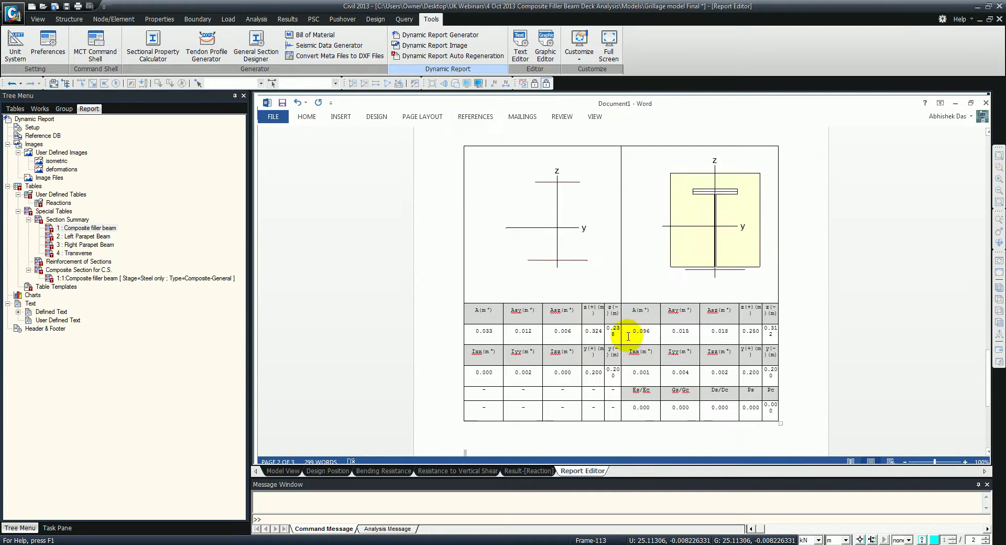
Add the defined texts Weight/Volume/Surface area of all member and Load Combination to the end of the report.
left_click(18, 312)
left_click(72, 371)
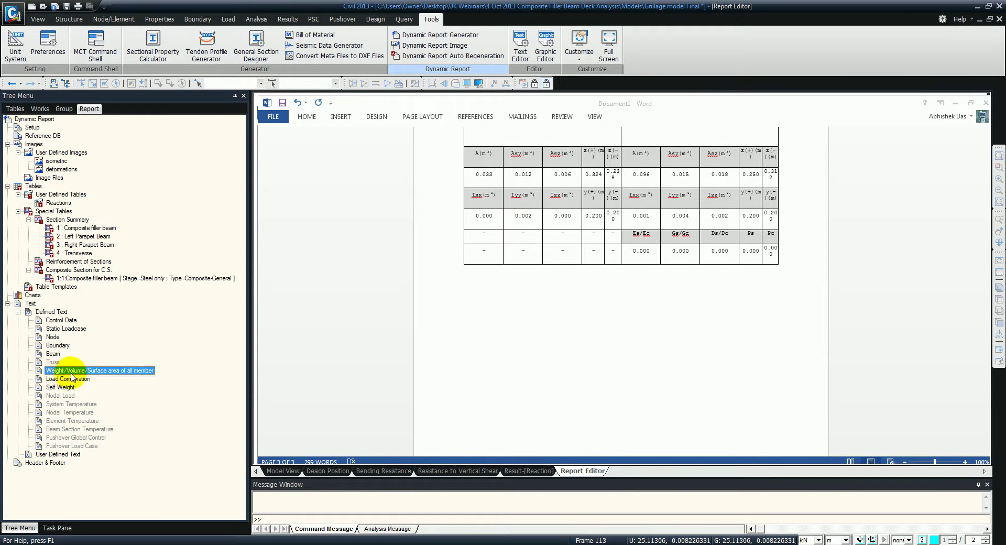
left_click_drag(82, 375, 456, 343)
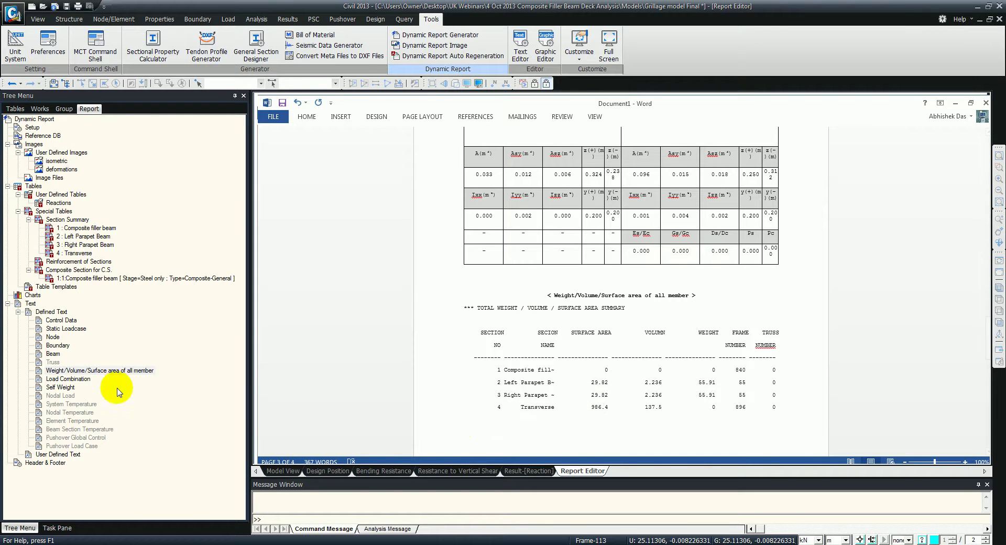
left_click(70, 379)
left_click_drag(70, 381, 498, 433)
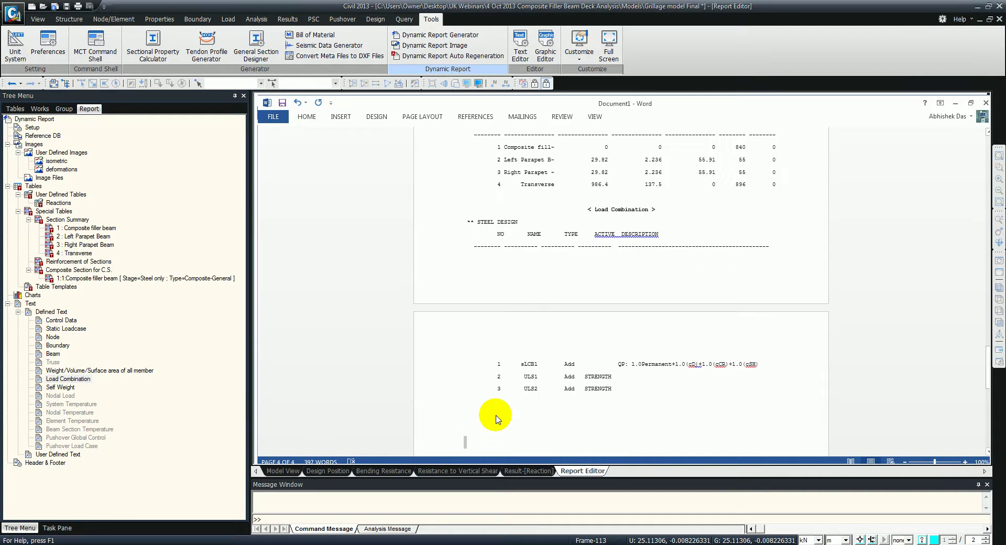
Look back through the compiled report and examine the images and tables offered for dynamic report auto regeneration, without regenerating them.
scroll(534, 259, "up", 10)
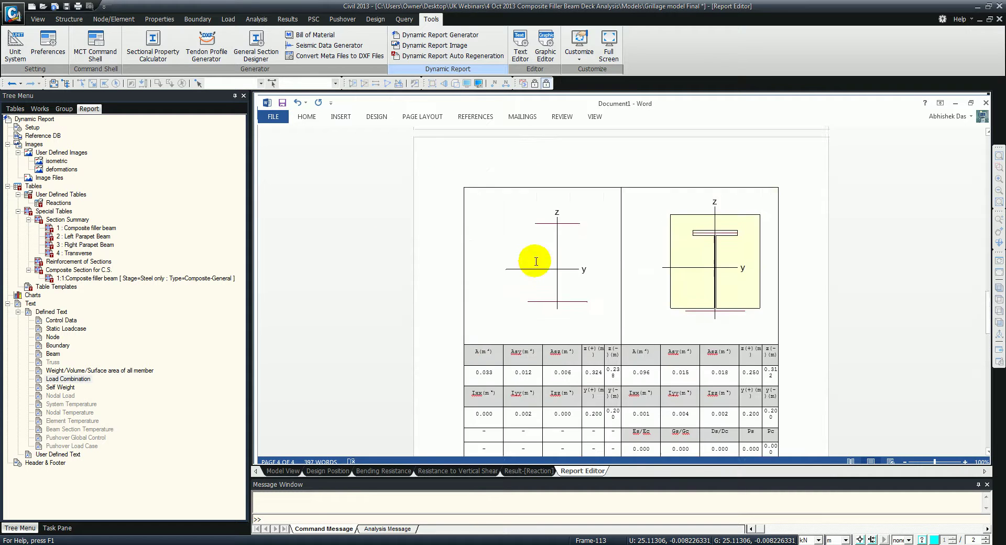
scroll(534, 257, "up", 5)
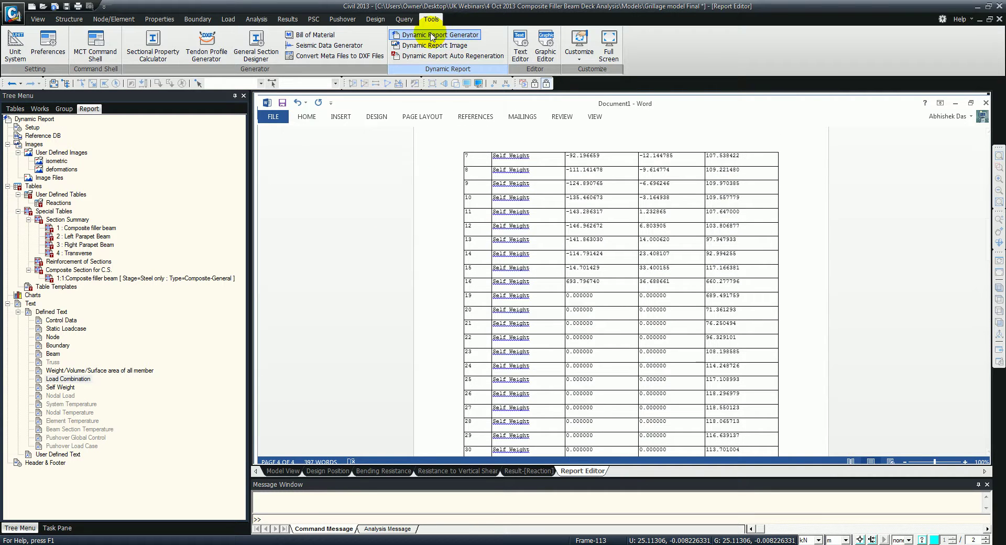
left_click(463, 56)
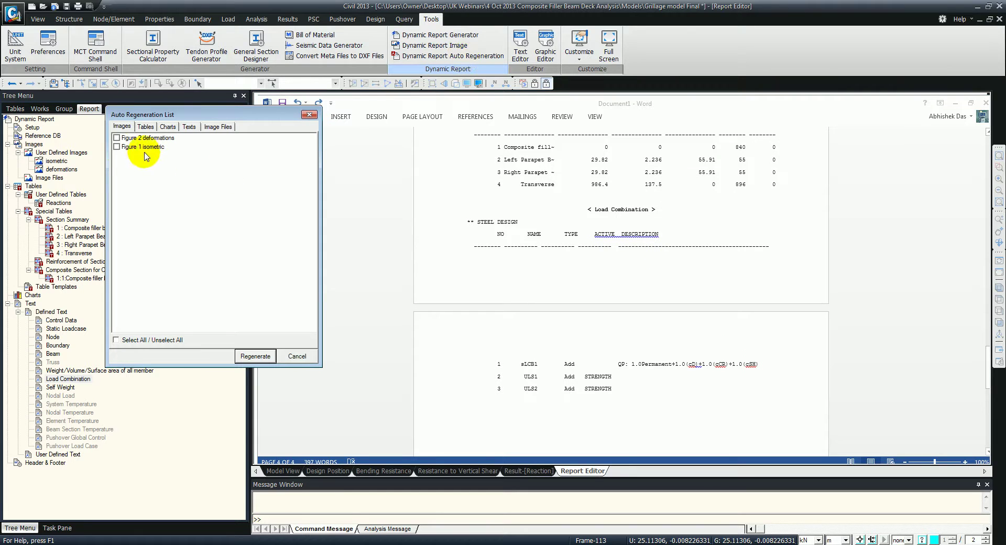
left_click(145, 127)
left_click(121, 127)
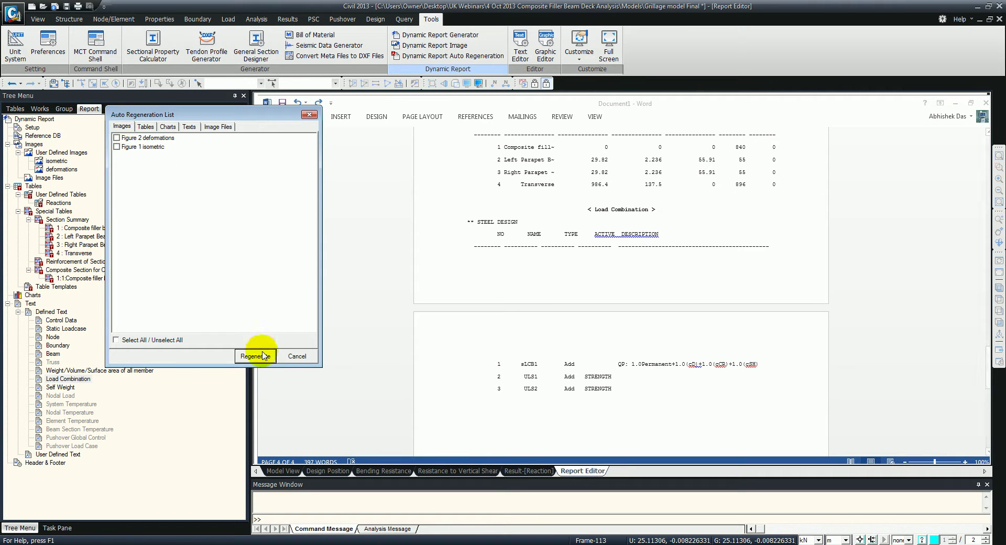
left_click(309, 114)
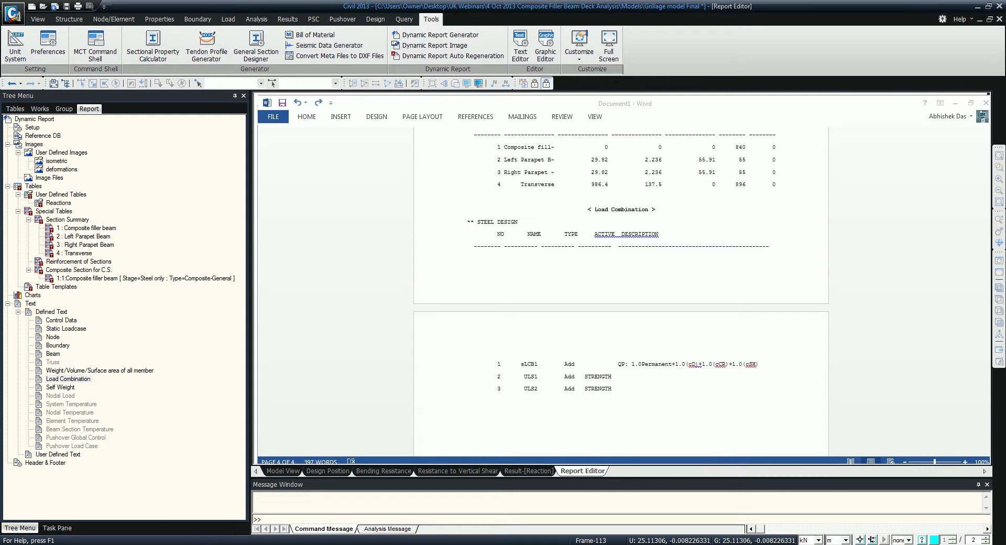
Switch back to the Dynamic Report slide in the PowerPoint slide show.
left_click(208, 522)
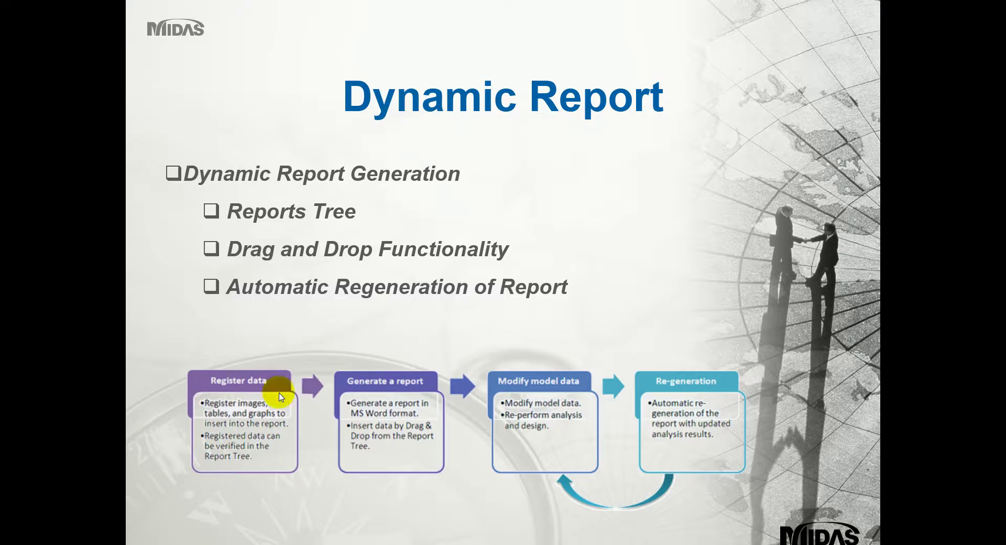